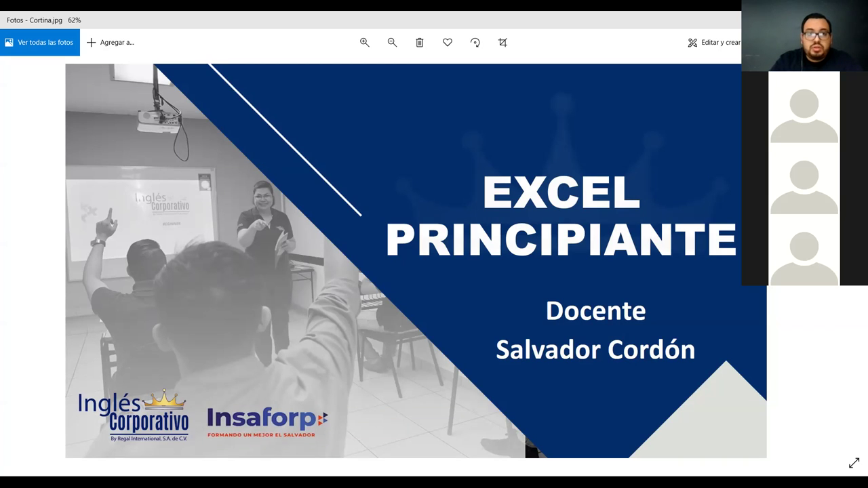
Step: Switch from the Photos title slide to the Excel workbook
key(alt+Tab)
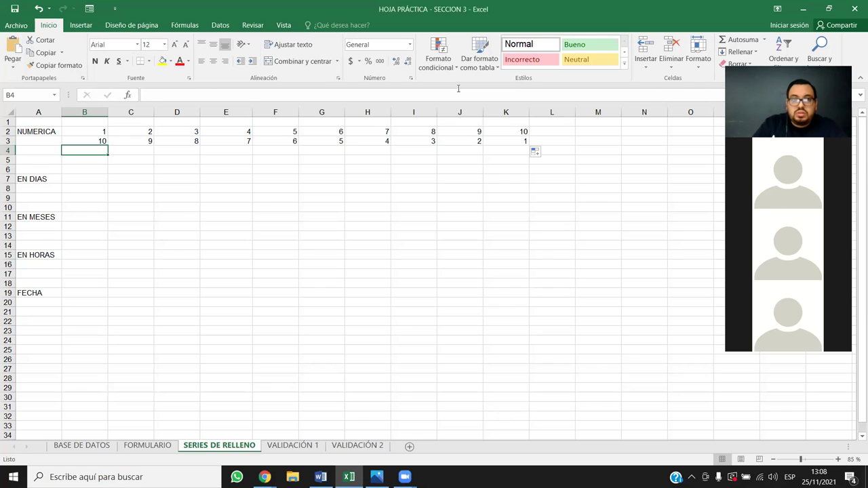
Step: Clear the old 1–10 and 10–1 numeric series from B2:K3
key(alt+Tab)
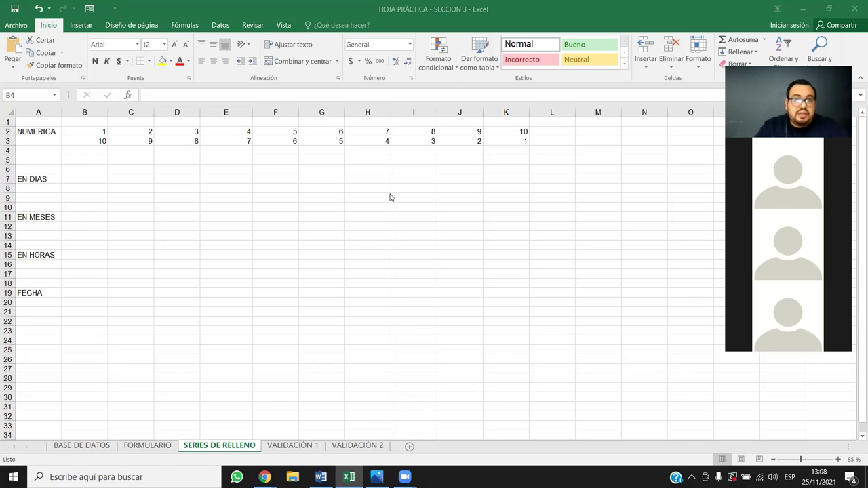
drag(526, 138, 103, 135)
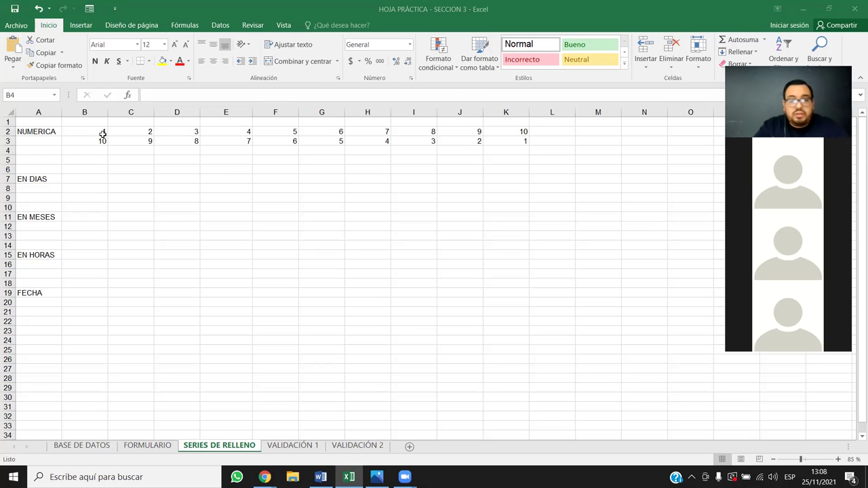
key(Delete)
Step: Fill row 2 with a counting series from 1 in B2 to 13 in N2
click(84, 233)
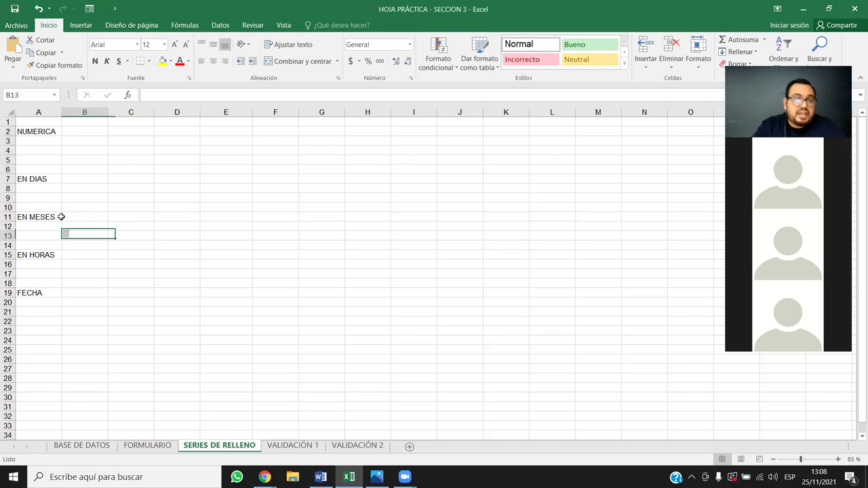
click(79, 130)
text(1)
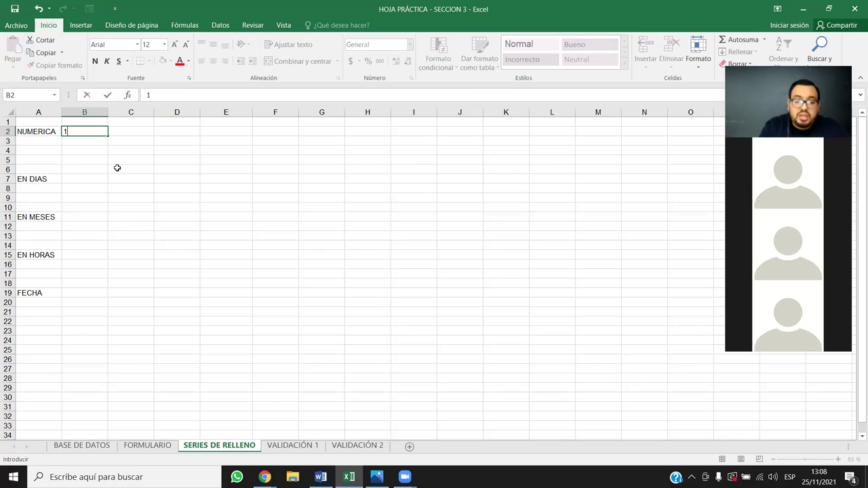
key(Tab)
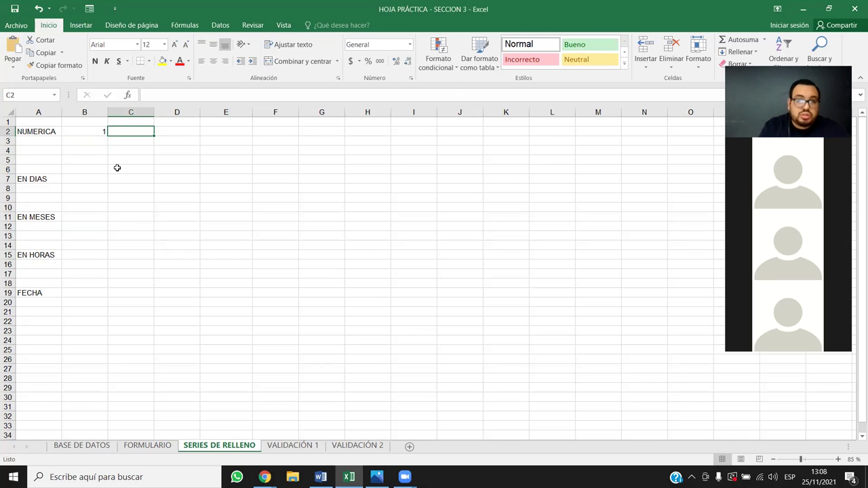
text(2)
click(95, 132)
mouse_move(106, 136)
mouse_down()
mouse_move(146, 122)
mouse_move(130, 130)
mouse_move(668, 133)
mouse_up()
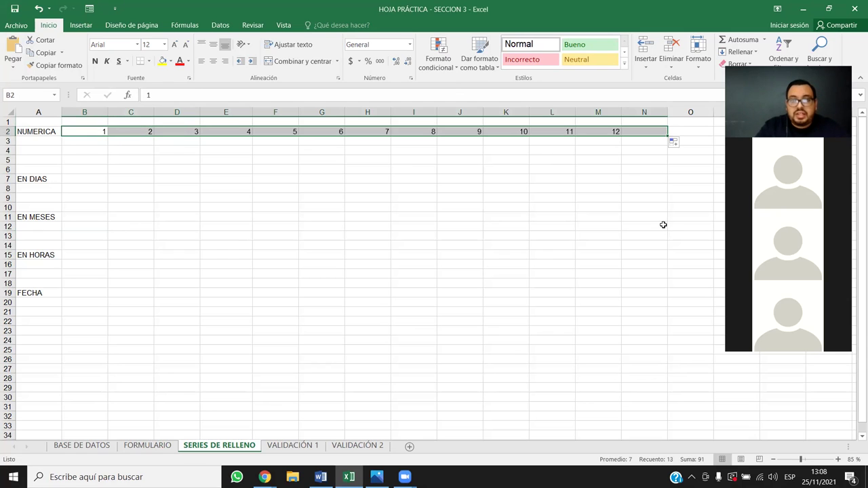
Step: Fill row 3 with a countdown seeded by 10 and 9, ending at -2 in N3
click(95, 146)
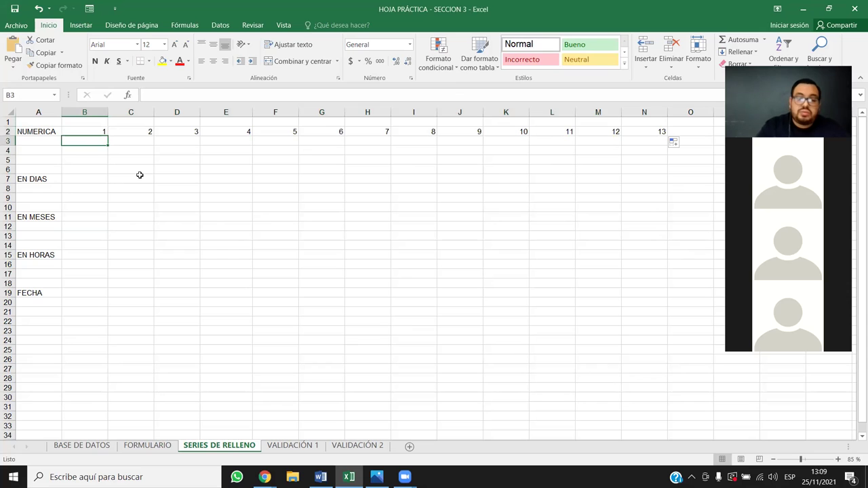
text(10)
key(Tab)
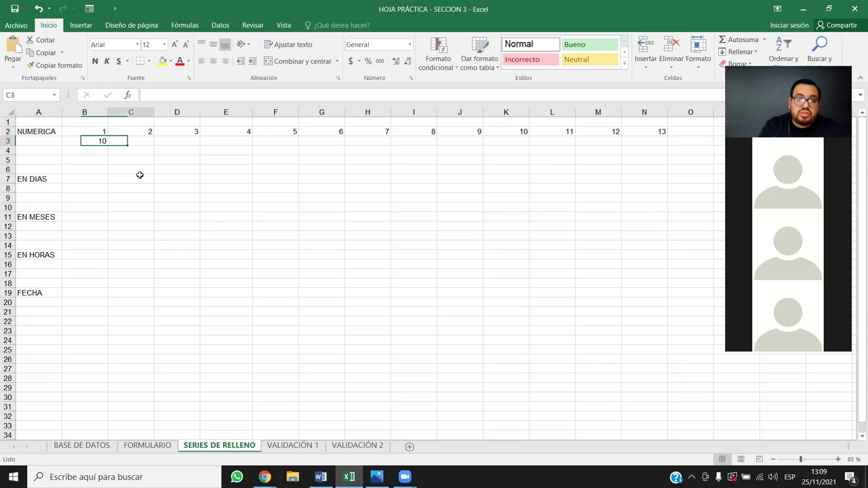
text(9)
key(Return)
drag(101, 141, 658, 122)
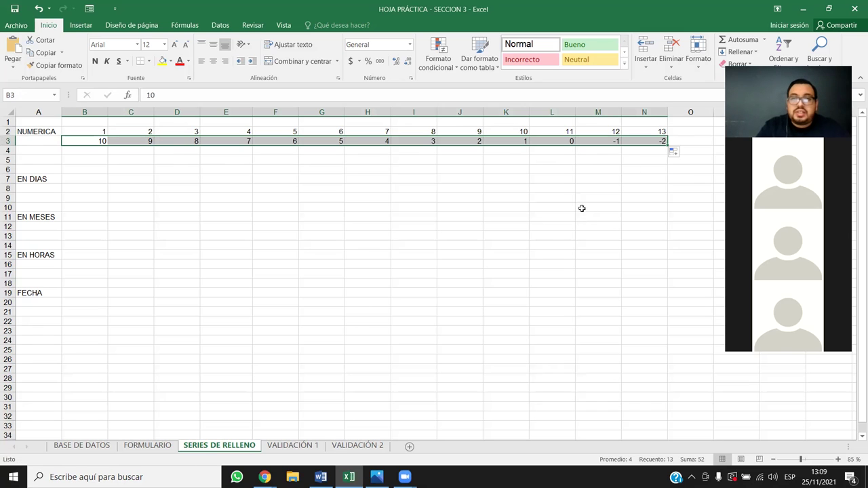
click(597, 169)
click(563, 140)
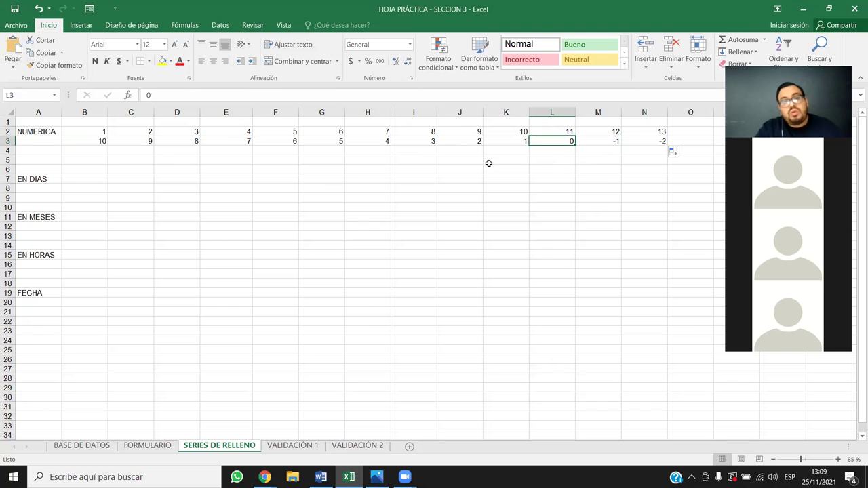
click(614, 141)
click(640, 140)
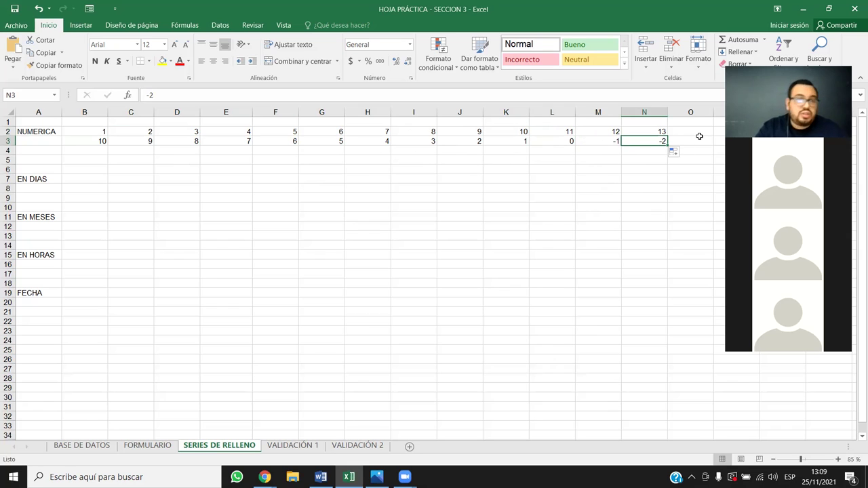
key(Return)
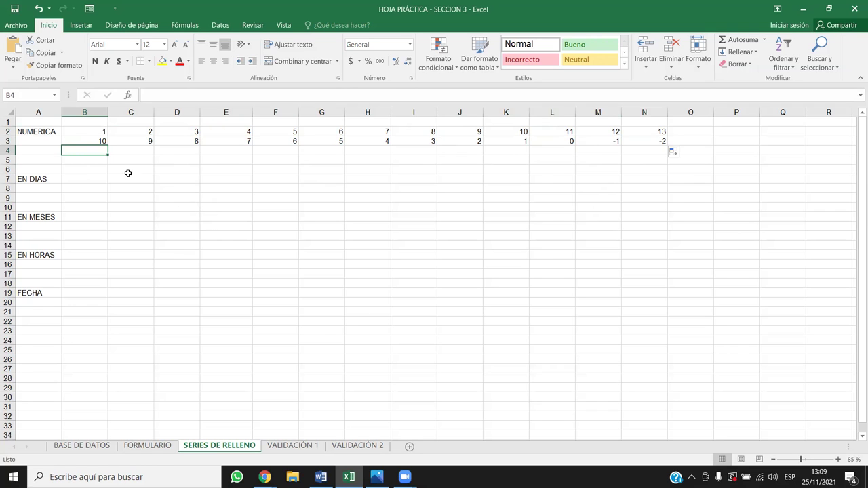
Step: Enter 1 in B4 and 2 in C4 and try stretching the pattern along row 4
click(98, 149)
text(1)
key(Right)
text(2)
key(Return)
mouse_move(118, 148)
mouse_down()
mouse_move(845, 157)
mouse_move(155, 155)
mouse_up()
drag(156, 103, 153, 144)
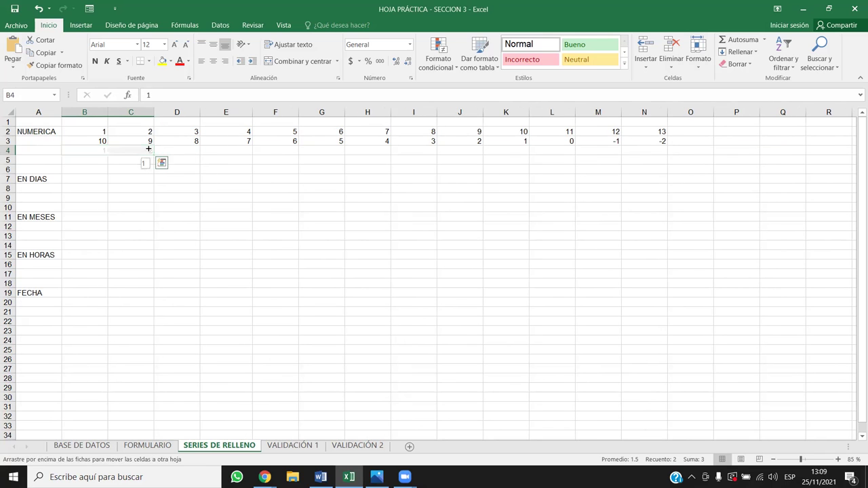
click(207, 170)
Step: Re-enter the B4:C4 starting values and select row 4 through the last column
click(83, 154)
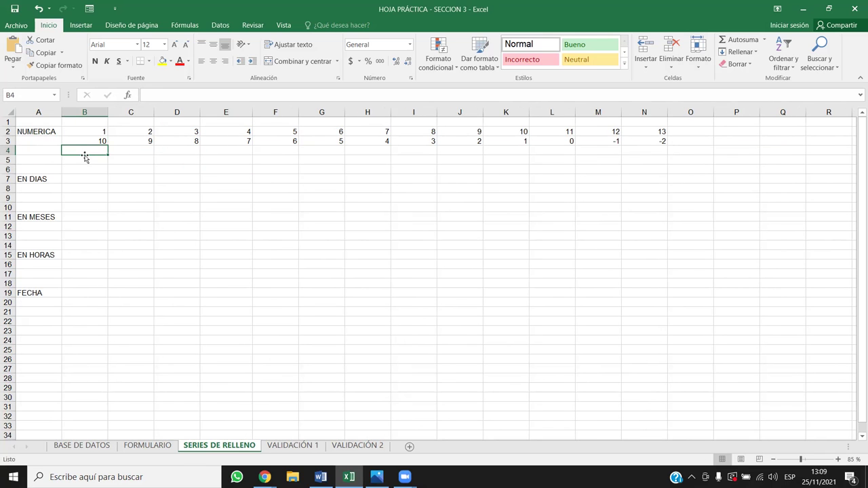
text(10)
key(Tab)
text(2)
key(Return)
click(144, 177)
drag(107, 148, 125, 150)
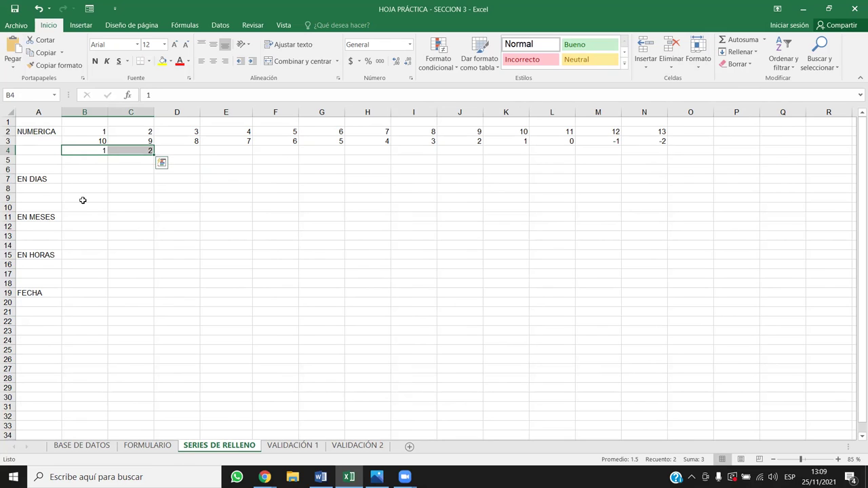
click(89, 168)
click(147, 150)
click(91, 148)
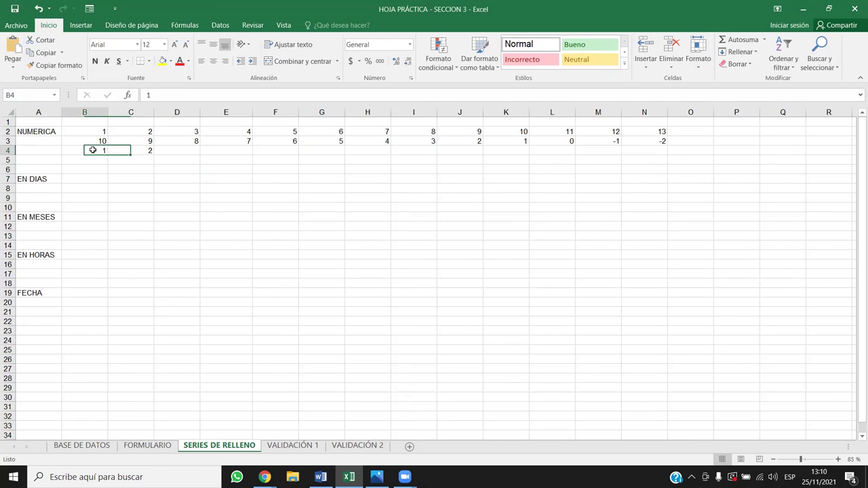
mouse_move(84, 150)
mouse_down()
mouse_move(141, 150)
mouse_move(116, 148)
mouse_up()
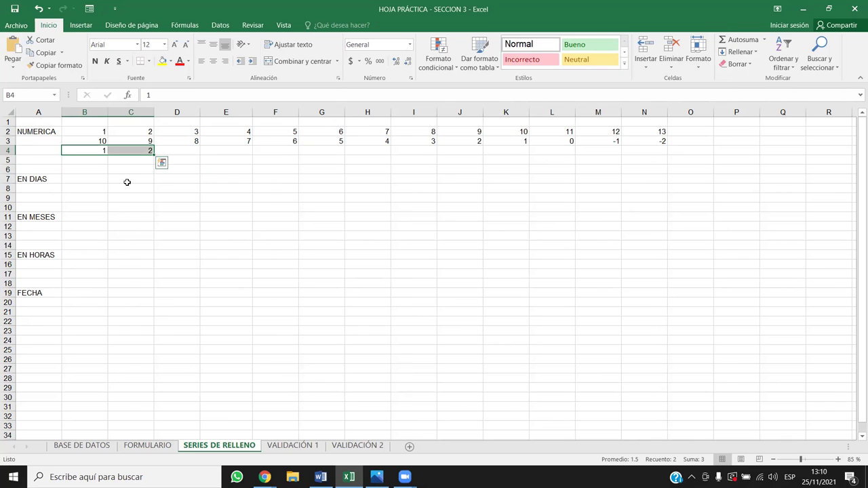
key(ctrl+shift+Right)
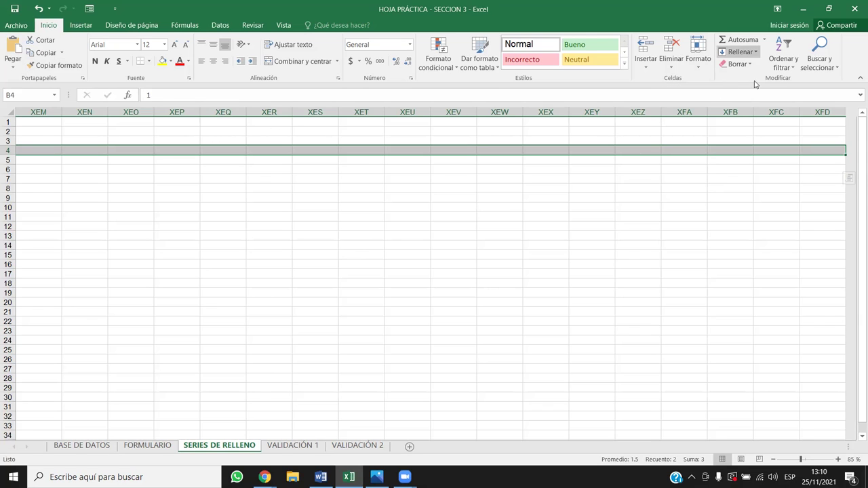
Step: Fill row 4 with a linear row series, increment 1, up to the limit 1000
click(750, 53)
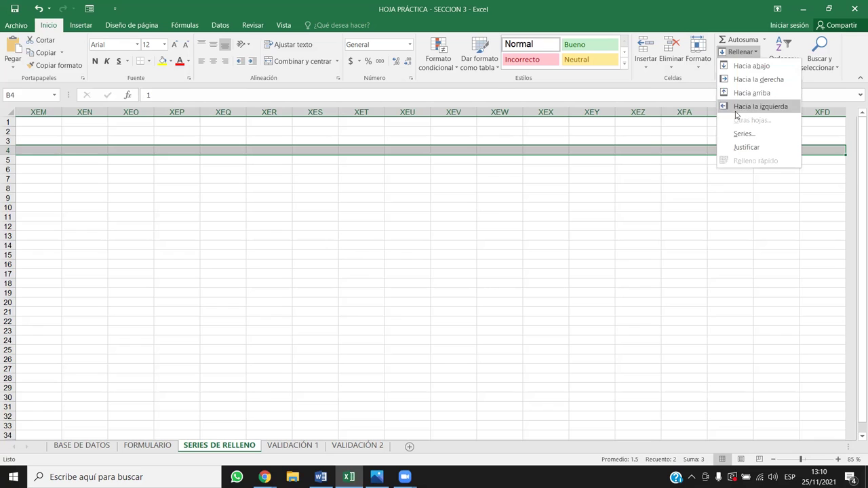
click(739, 135)
text(1000)
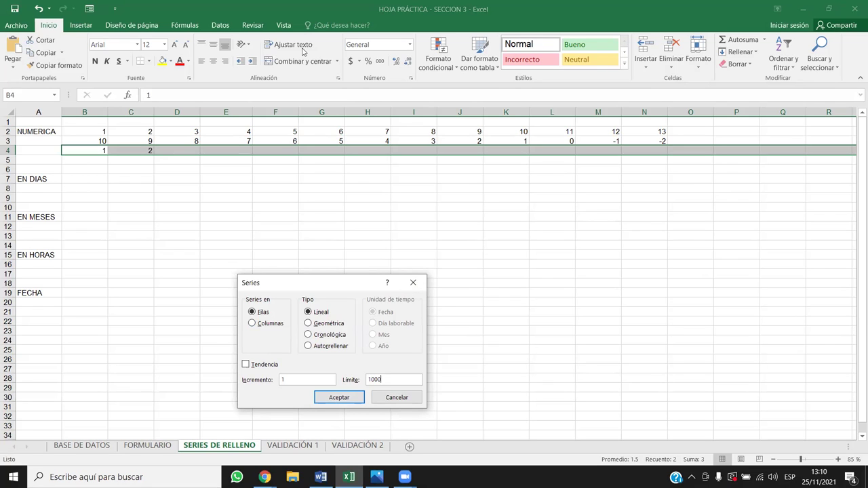
key(Return)
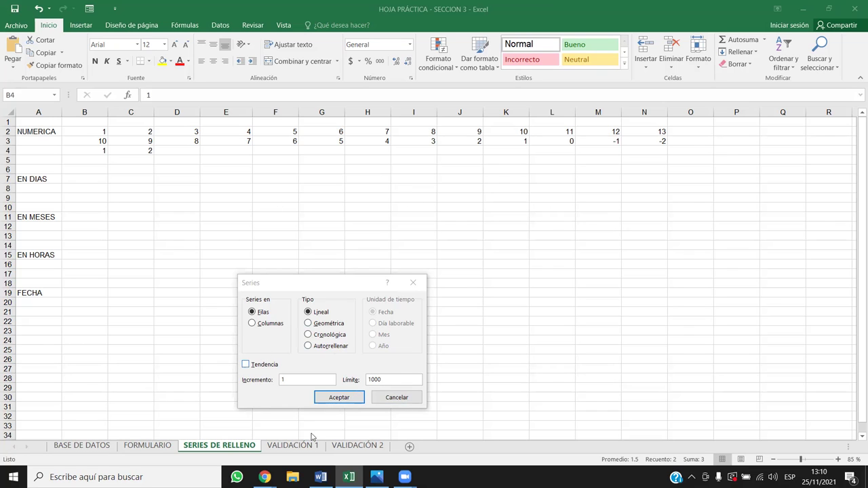
click(340, 398)
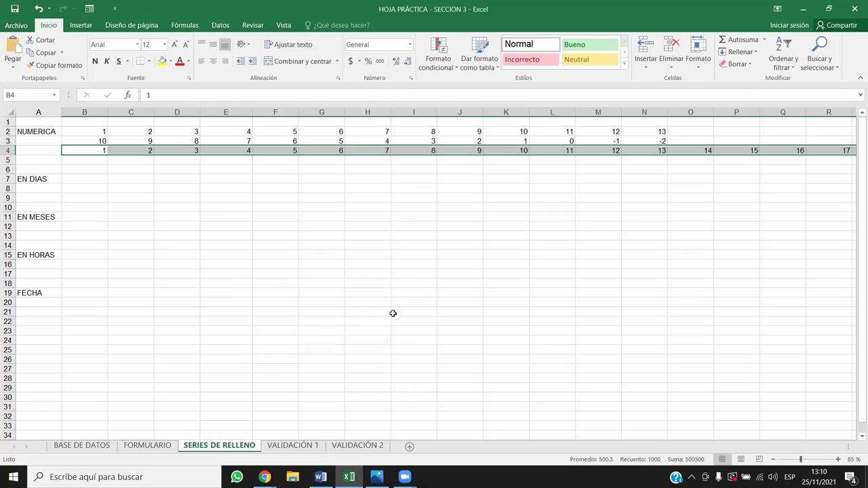
click(339, 151)
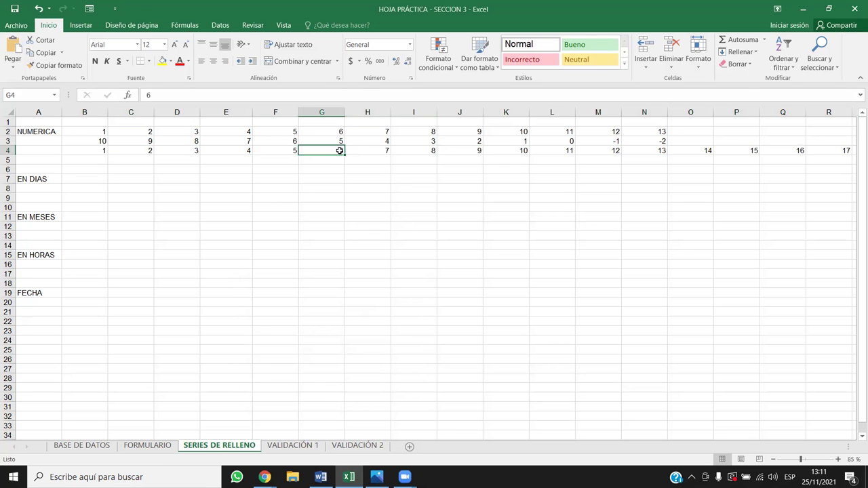
key(ctrl+Right)
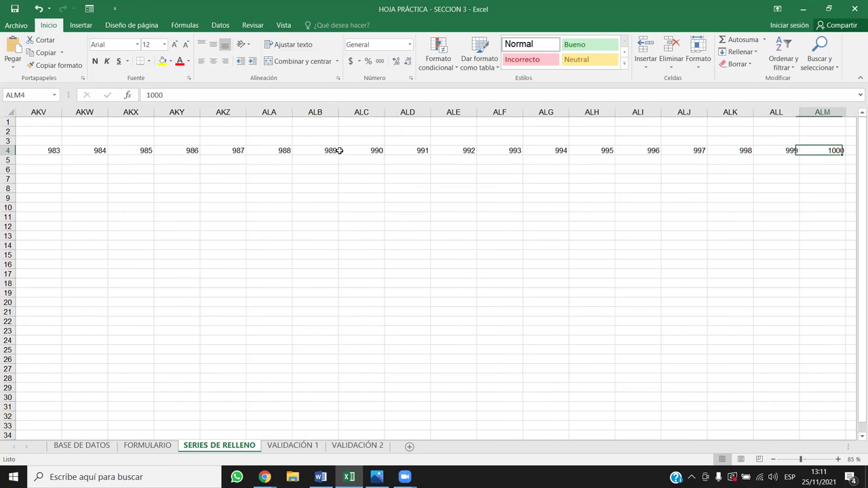
key(Right)
key(Right)
key(Right)
key(Right)
key(Left)
key(Left)
key(Left)
key(Left)
key(Left)
key(Right)
key(Right)
key(Left)
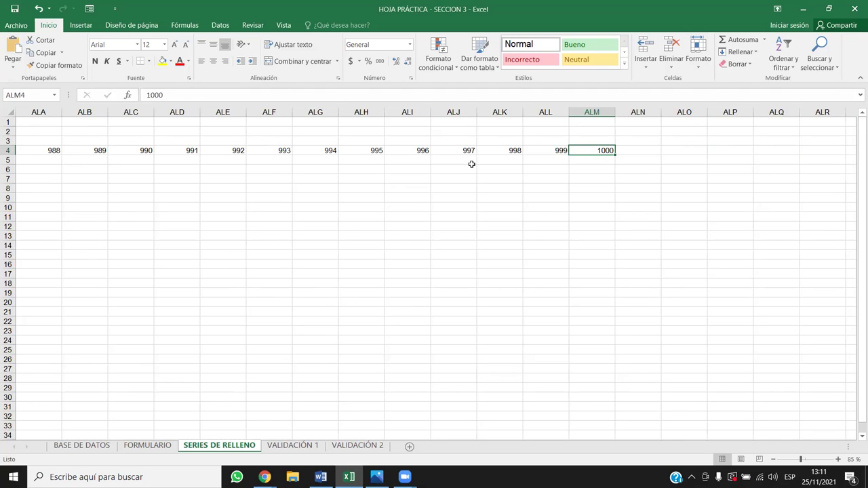
key(ctrl+Left)
key(Right)
key(Right)
key(Right)
key(Left)
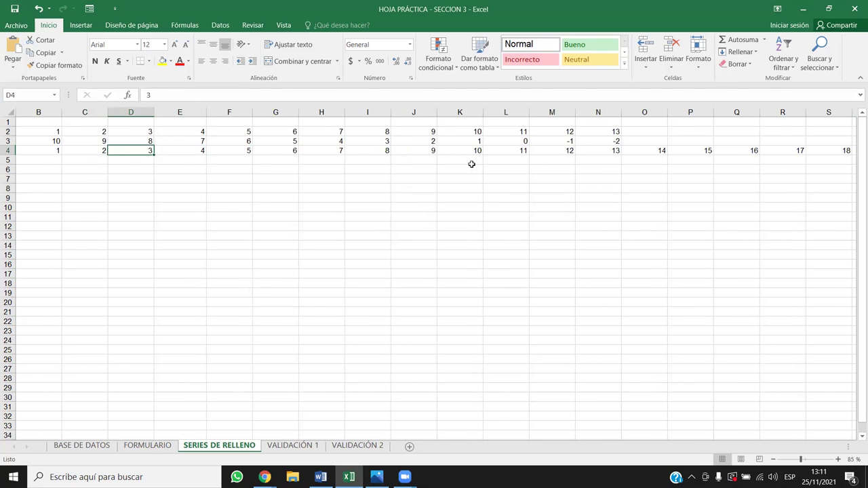
key(Left)
key(Left)
key(Left)
key(Right)
key(Right)
key(Left)
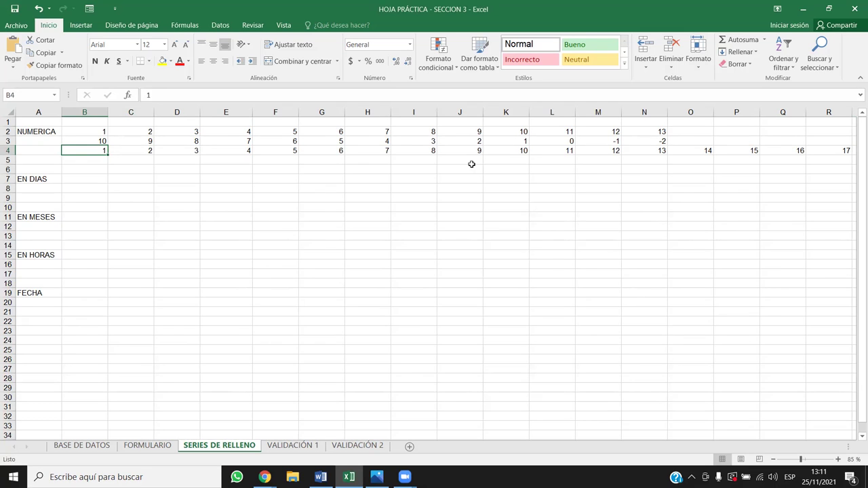
Step: Enter a test value 1 in empty cell H39
scroll(411, 329, down, 6)
scroll(411, 330, down, 3)
click(358, 230)
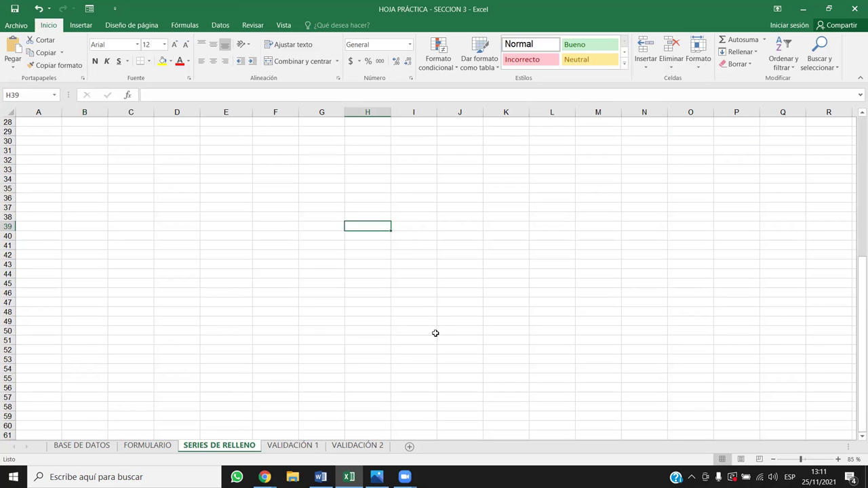
text(1)
key(Return)
key(Down)
key(Down)
click(378, 227)
Step: Select the EN DIAS row A7:F7, then replace H39's 1 with Lunes
scroll(441, 274, up, 3)
scroll(409, 272, up, 4)
scroll(326, 294, up, 2)
click(34, 178)
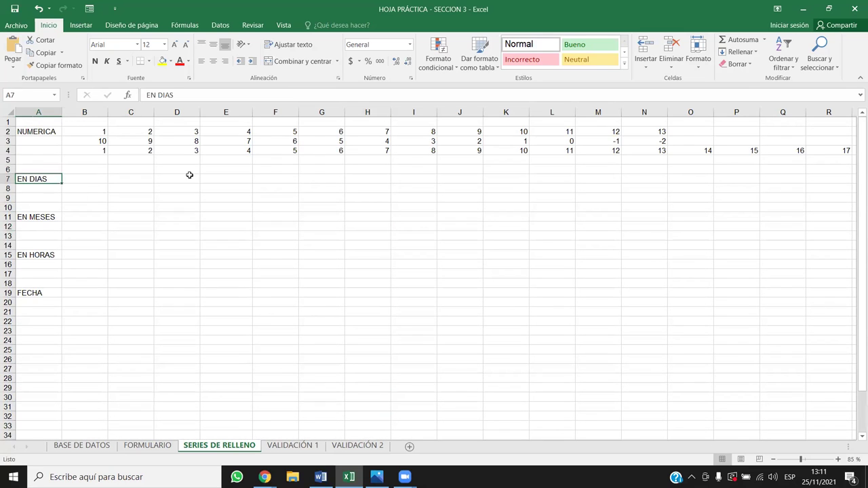
shift+click(282, 178)
scroll(485, 275, down, 6)
scroll(375, 290, down, 1)
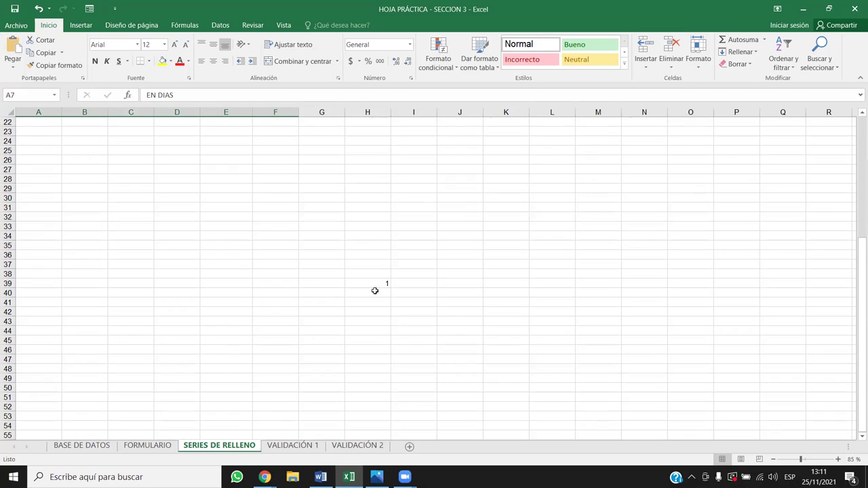
click(375, 286)
text(Lunes)
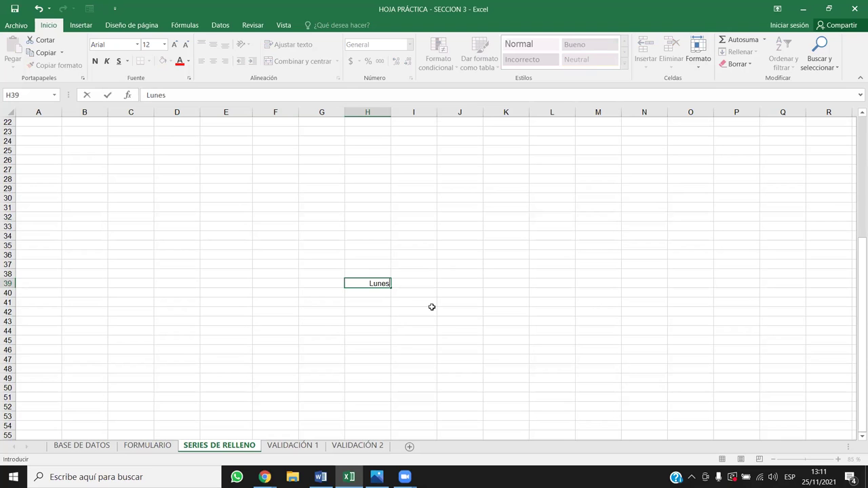
key(Return)
click(377, 284)
scroll(350, 309, down, 2)
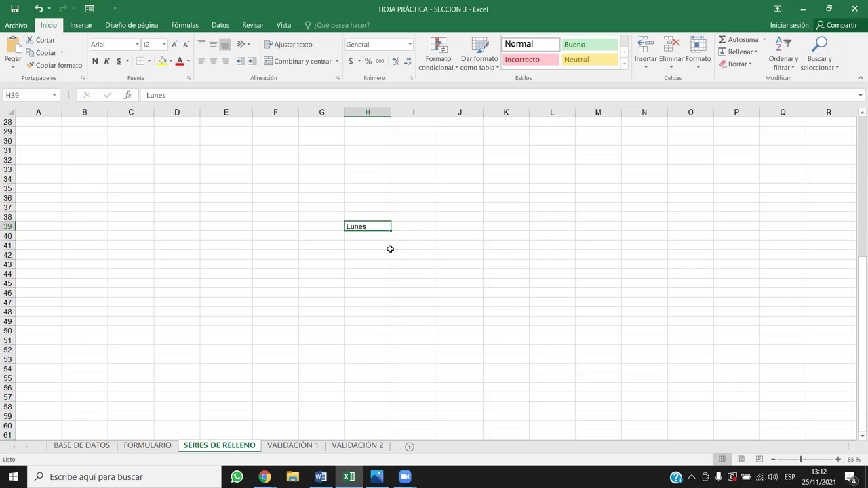
Step: Autofill Martes through Domingo across I39:N39 and highlight column H and row 39 as examples
drag(389, 231, 668, 227)
click(370, 226)
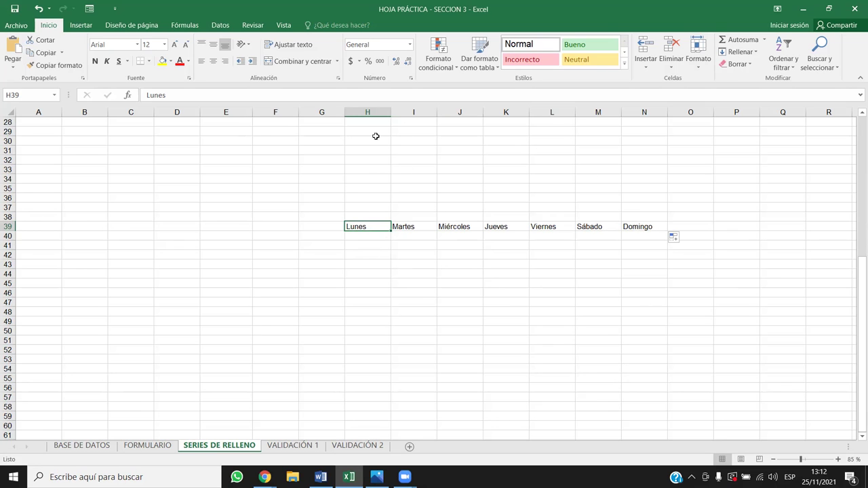
drag(375, 136, 373, 387)
mouse_move(97, 230)
mouse_down()
mouse_move(438, 222)
mouse_move(647, 228)
mouse_up()
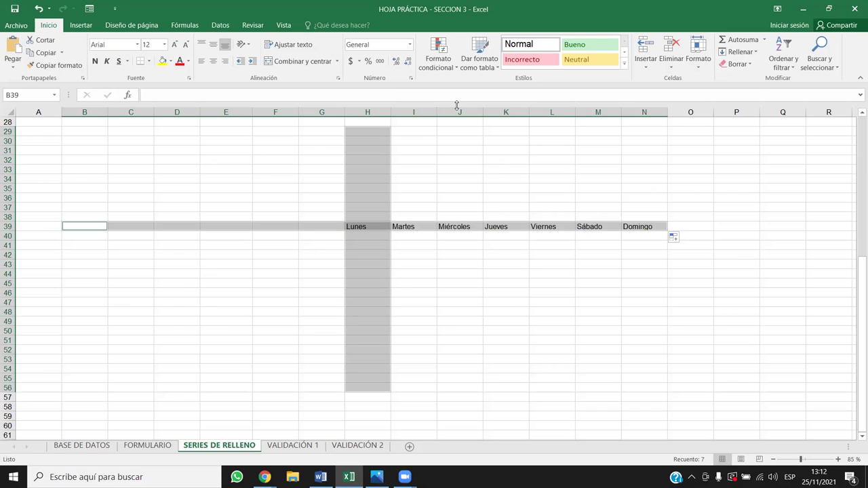
click(352, 228)
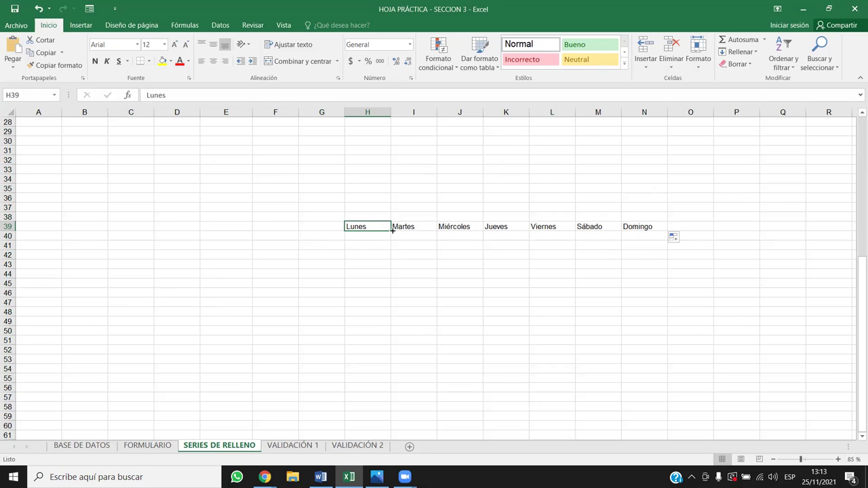
Step: Autofill weekdays down column H from Lunes to row 51
drag(389, 230, 401, 344)
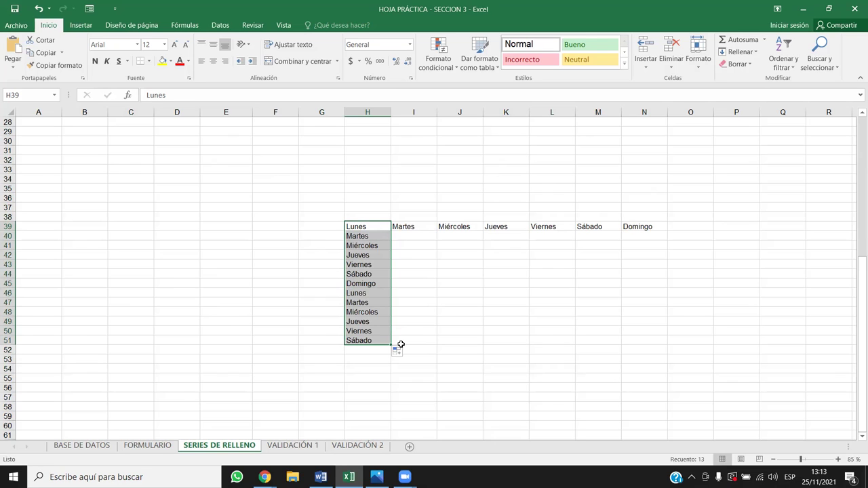
click(374, 226)
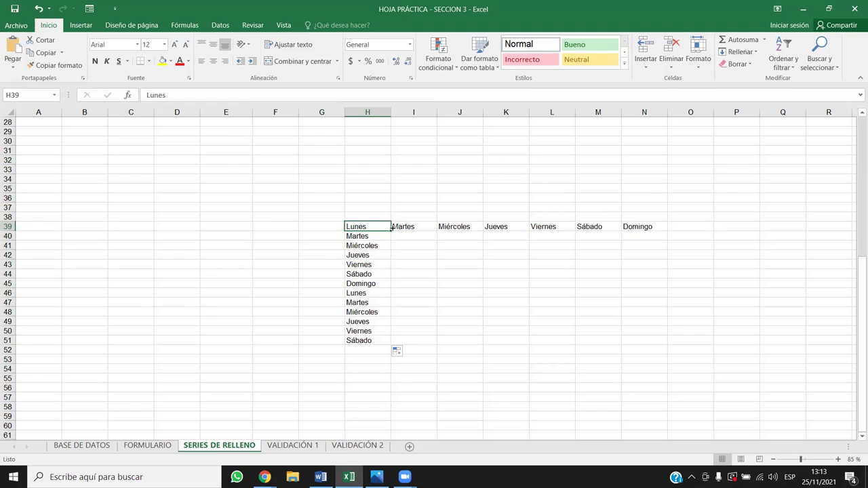
click(399, 227)
drag(363, 223, 633, 217)
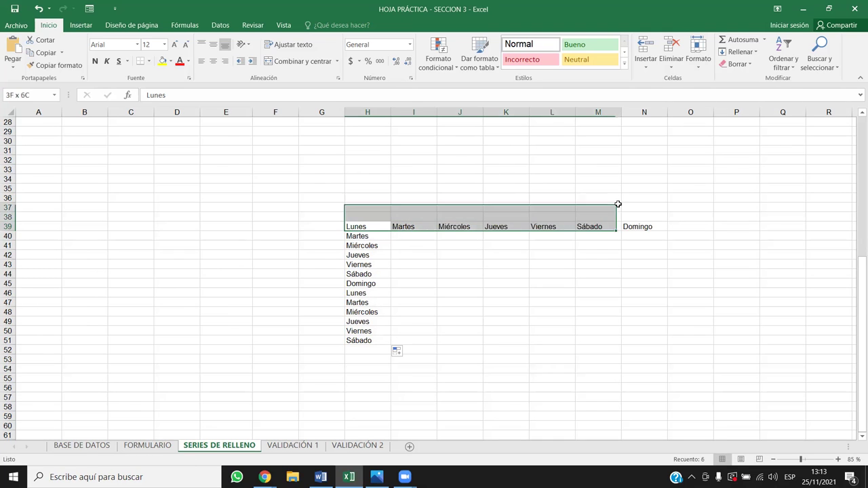
drag(367, 226, 367, 339)
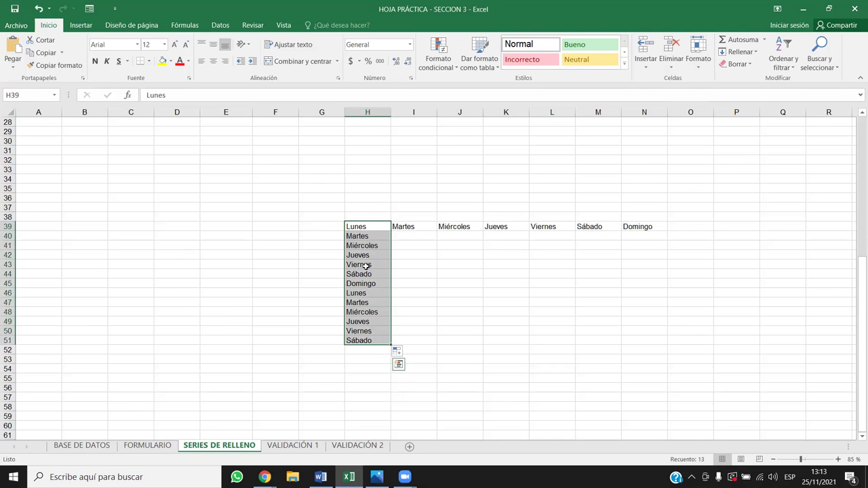
click(359, 225)
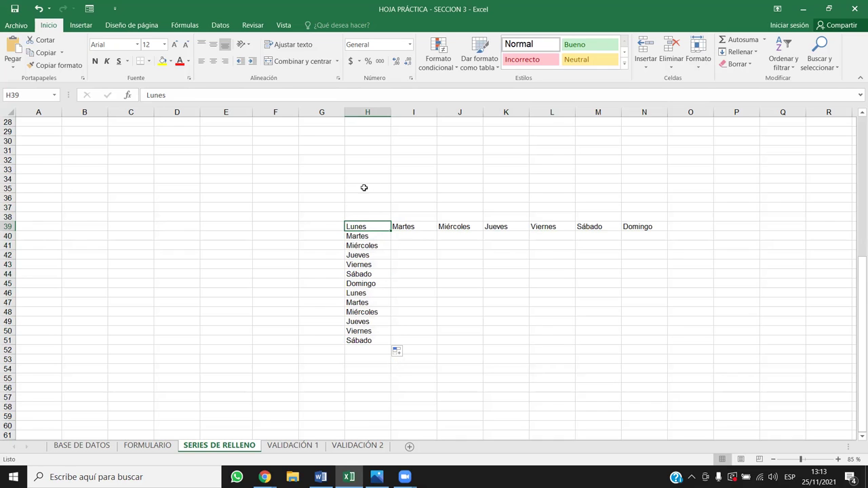
Step: Autofill weekdays upward from Lunes to H30 and leftward toward column B
drag(391, 229, 384, 138)
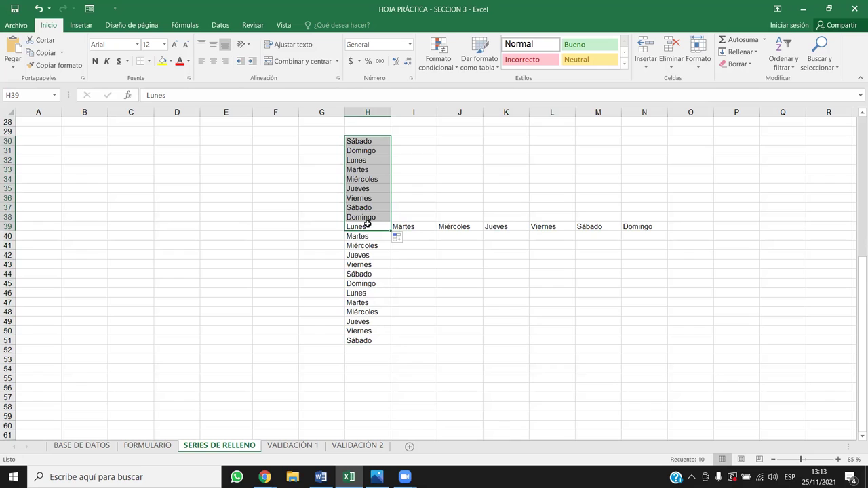
click(365, 218)
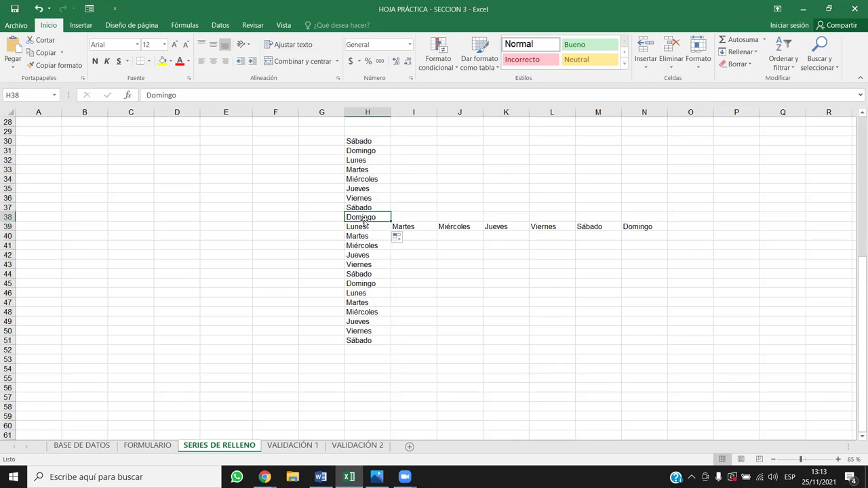
click(366, 207)
click(379, 227)
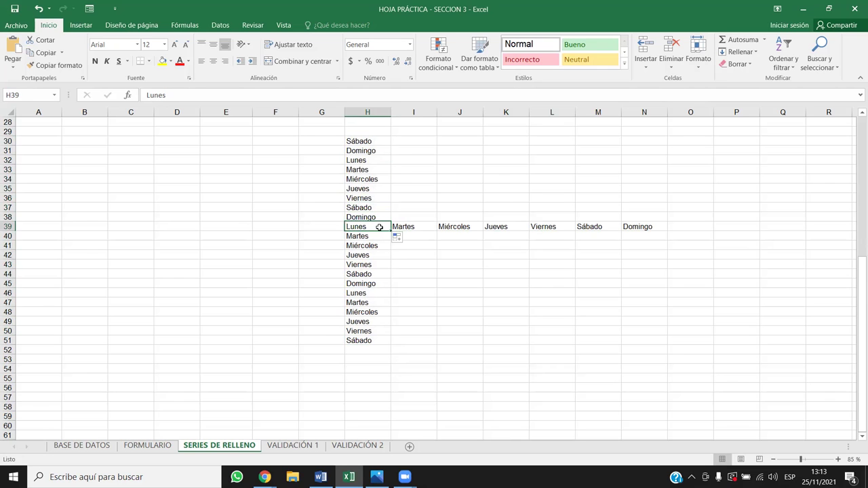
click(397, 238)
click(395, 236)
key(ctrl+shift+Down)
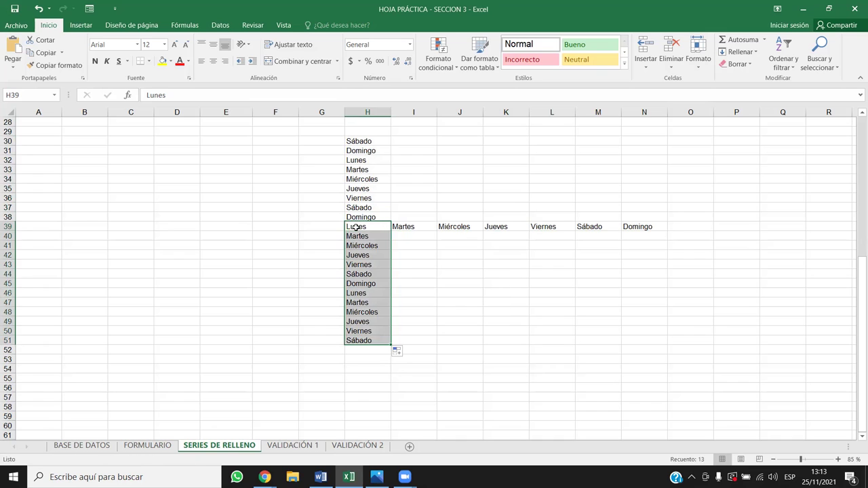
click(374, 226)
mouse_move(391, 229)
mouse_down()
mouse_move(54, 228)
mouse_move(68, 230)
mouse_up()
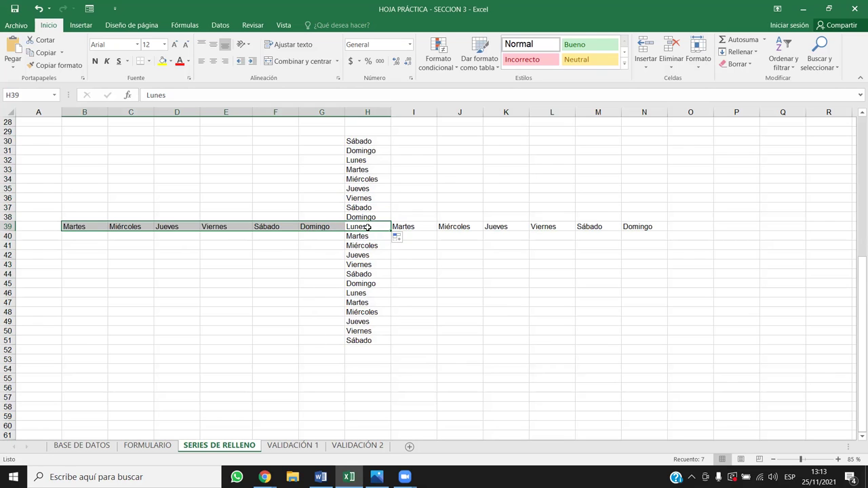
Step: Shade the weekdays above Lunes and in B39:G39 light orange
drag(385, 222, 350, 142)
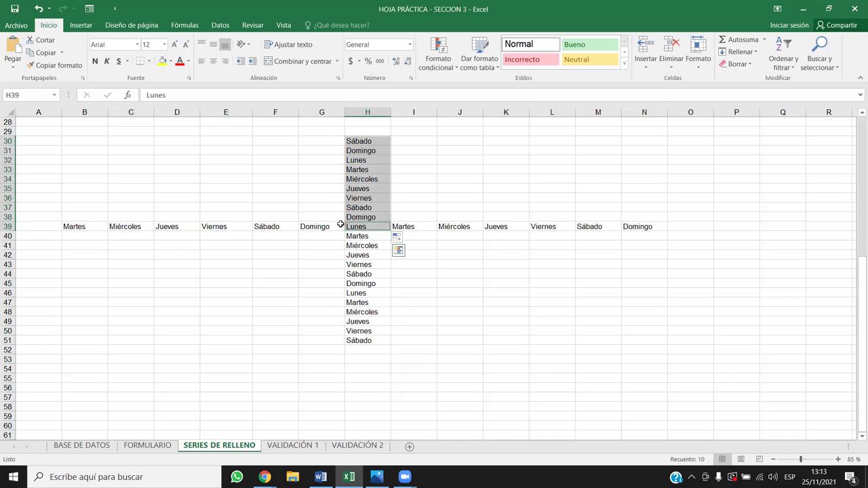
drag(357, 227, 72, 224)
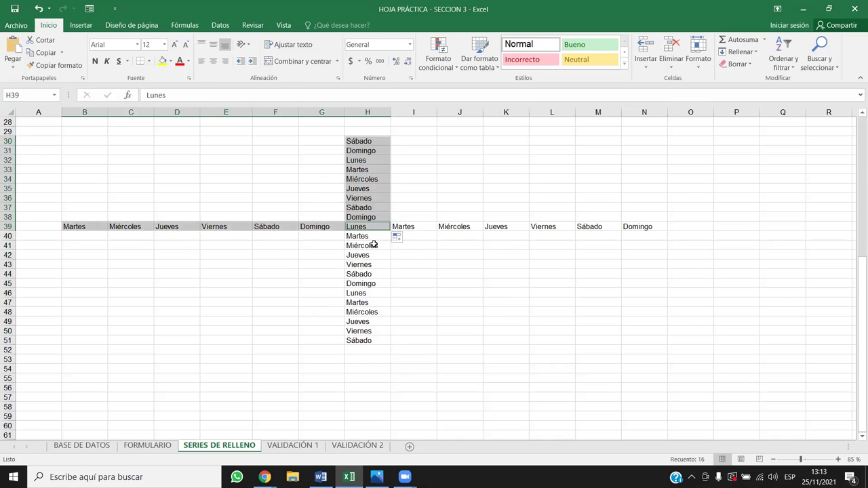
click(170, 61)
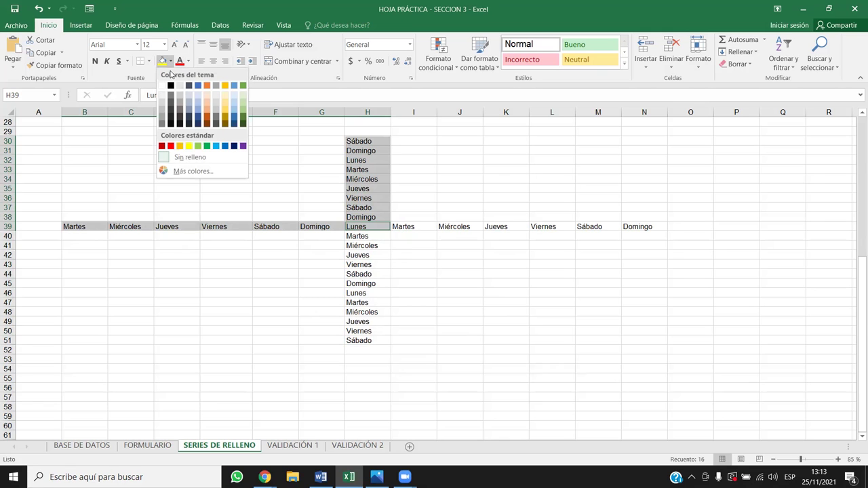
click(208, 106)
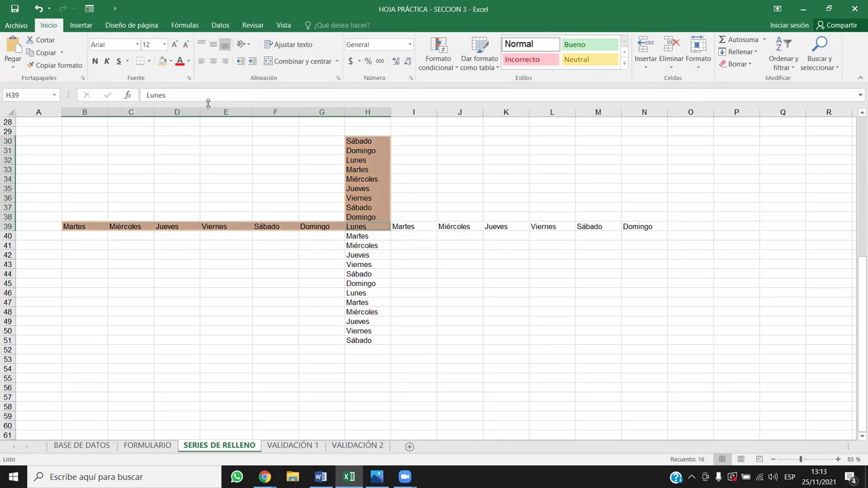
Step: Shade the weekdays below and to the right of Lunes light green
click(375, 238)
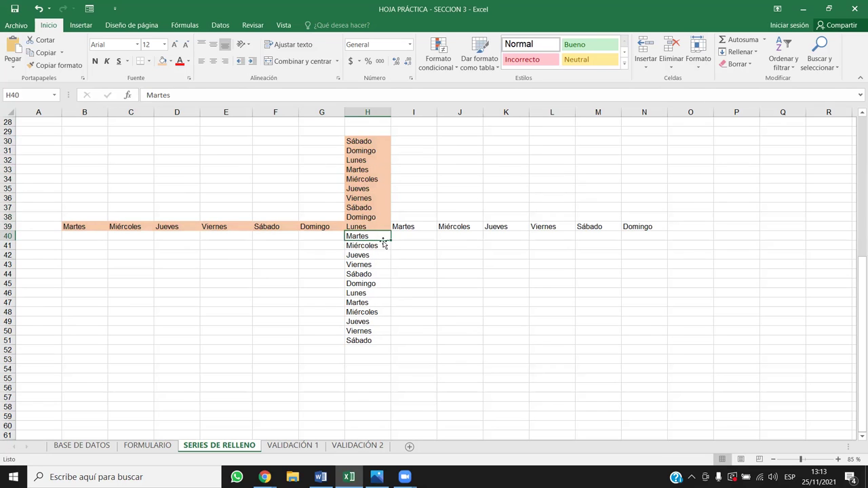
drag(366, 236, 374, 343)
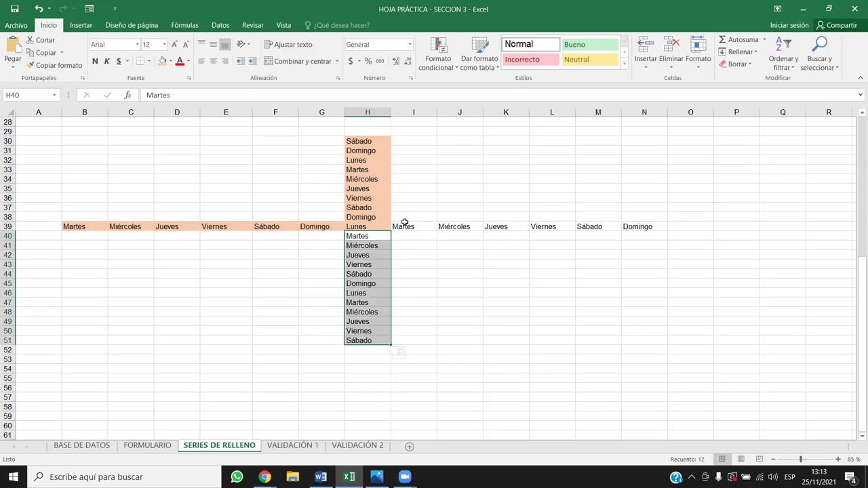
drag(403, 226, 658, 226)
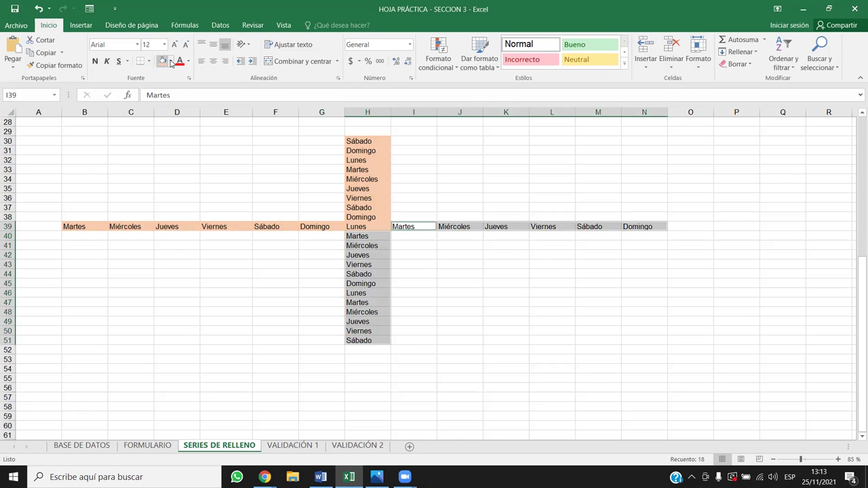
click(170, 61)
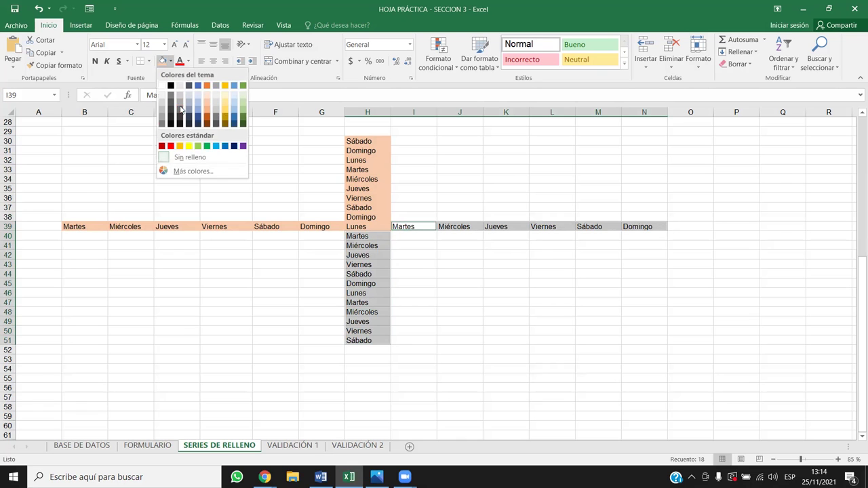
click(243, 113)
Step: Leave the Lunes cell H39 with no fill colour
click(473, 294)
click(377, 228)
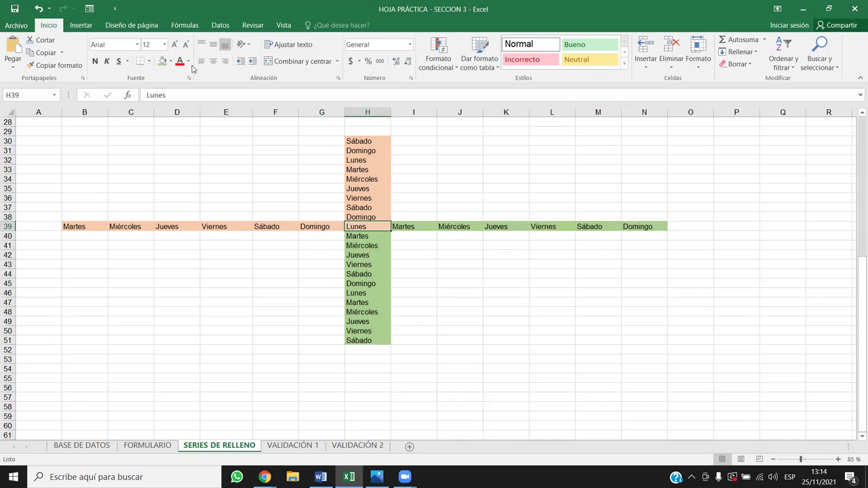
click(170, 61)
click(162, 84)
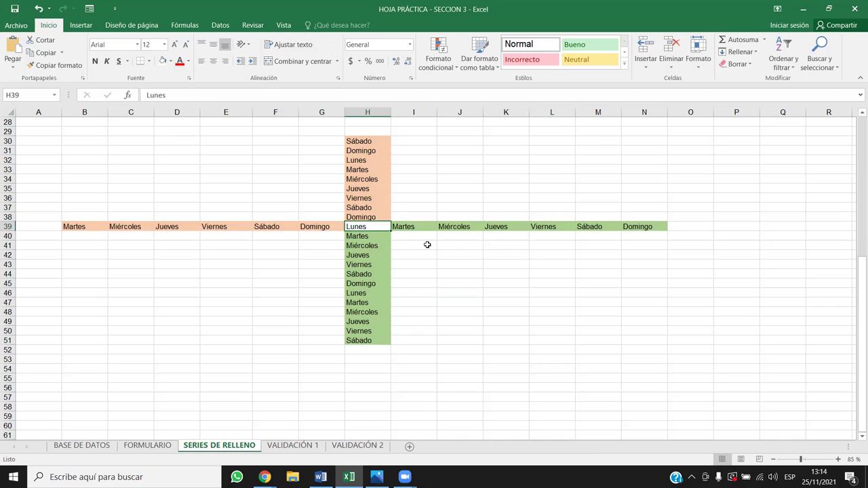
click(460, 293)
click(373, 226)
Step: Centre the text across the whole weekday block B29:N51
drag(68, 129, 664, 340)
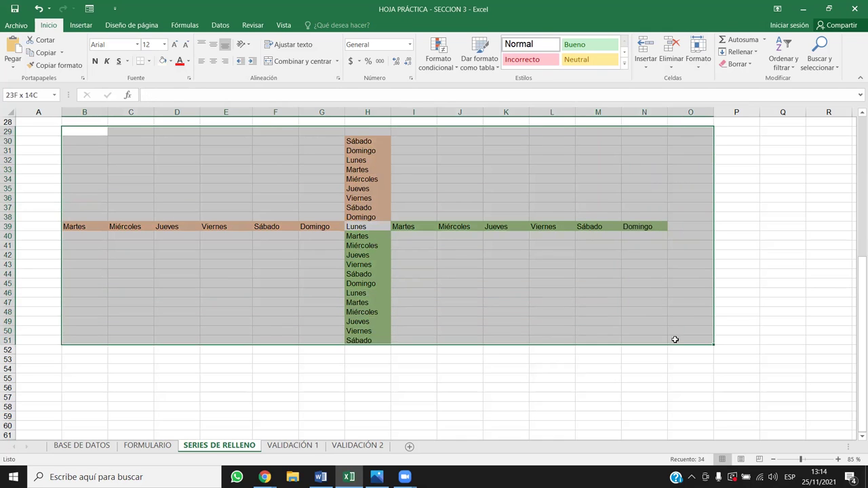
click(213, 61)
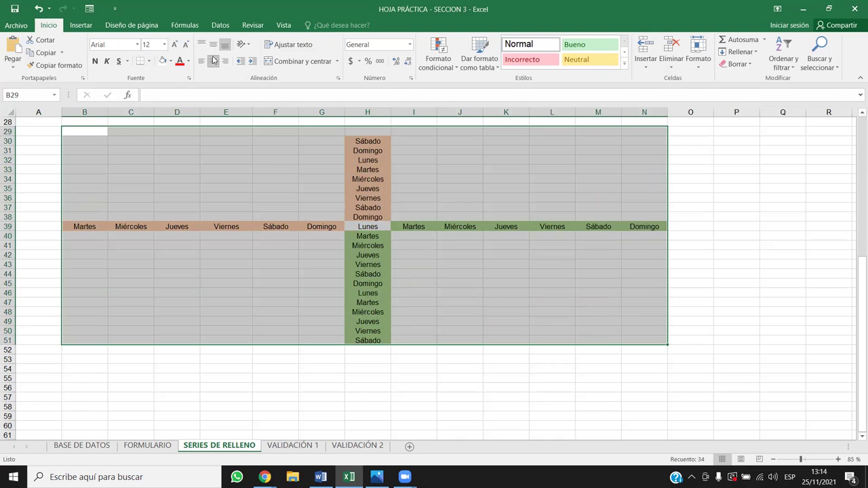
click(483, 263)
click(498, 321)
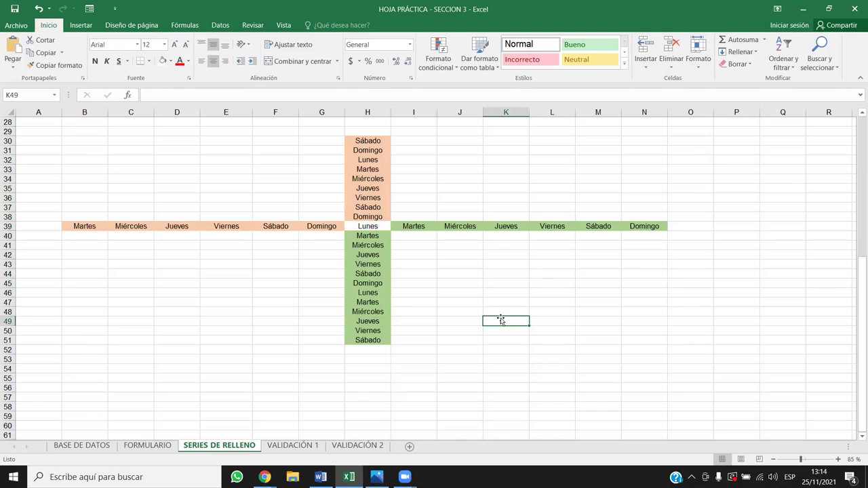
click(368, 225)
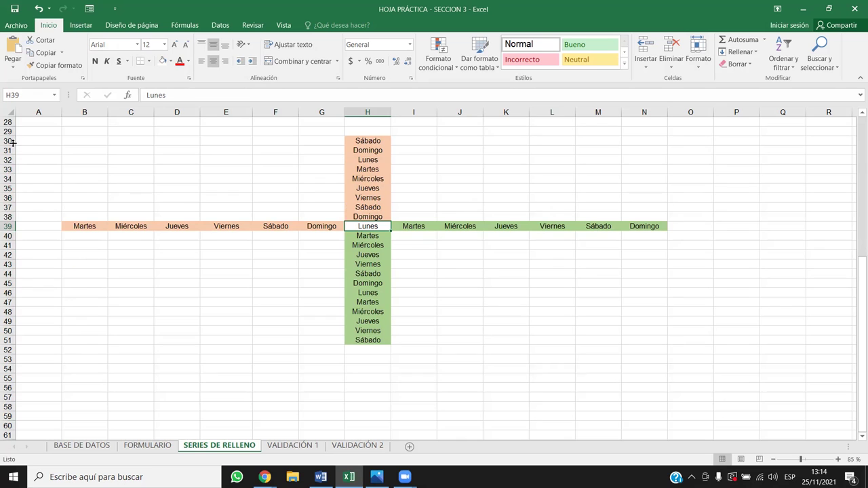
Step: Clear the weekday series in rows 30–52, then begin an entry in cell B7
scroll(392, 273, up, 4)
scroll(430, 302, up, 5)
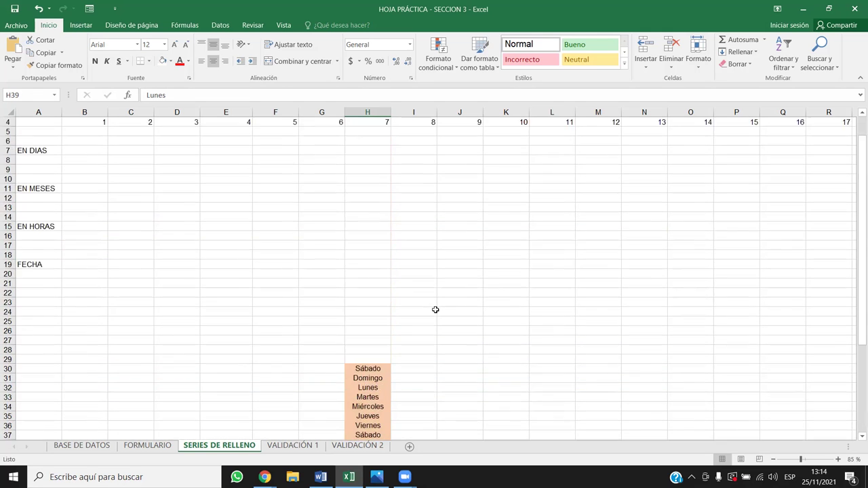
scroll(26, 384, down, 4)
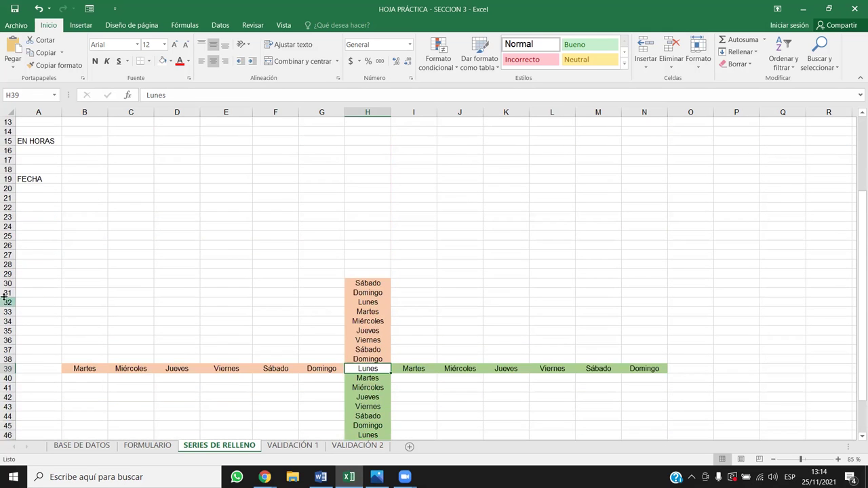
drag(7, 285, 42, 465)
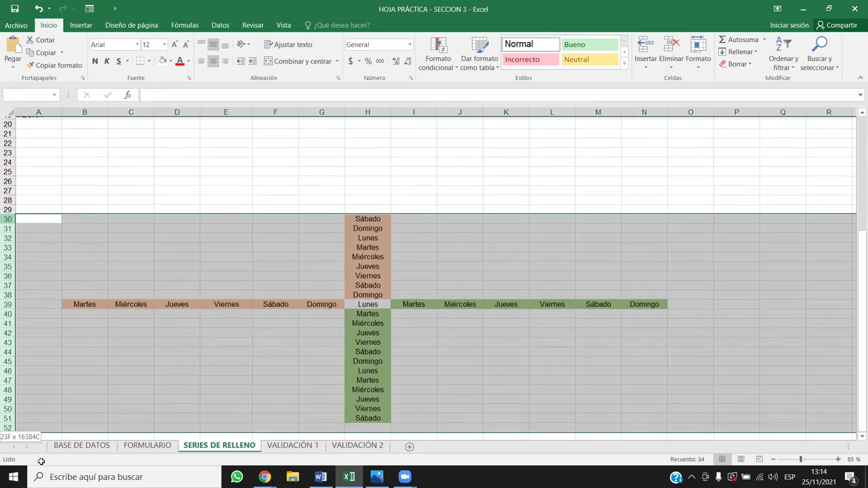
key(Delete)
scroll(136, 339, up, 6)
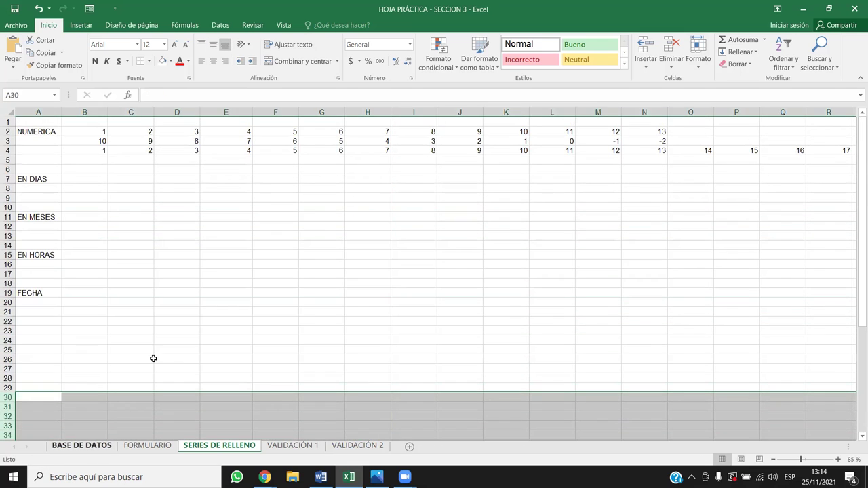
drag(82, 236, 78, 231)
click(77, 179)
text(L)
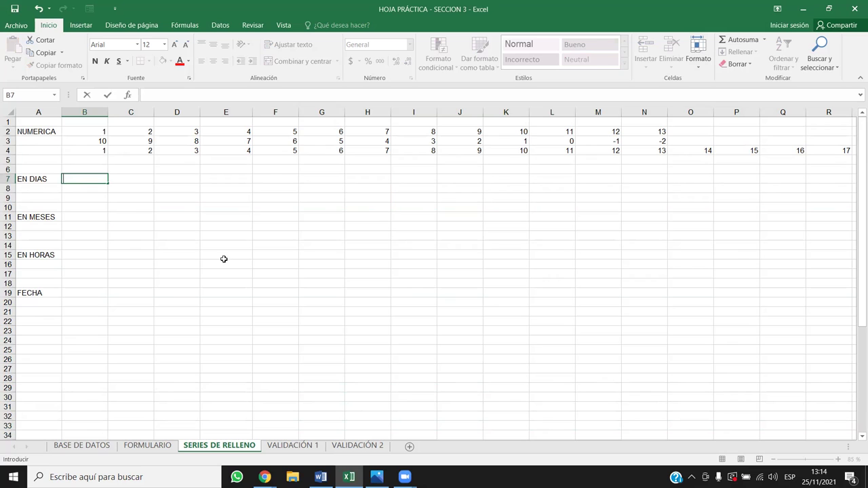
Step: Enter LUNES in B7 and fill the uppercase weekday series across to K7
text(UNES)
key(Return)
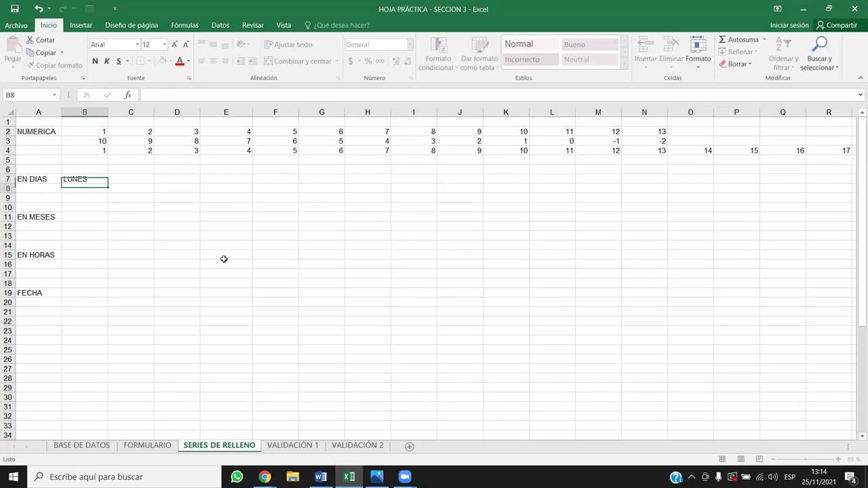
click(92, 179)
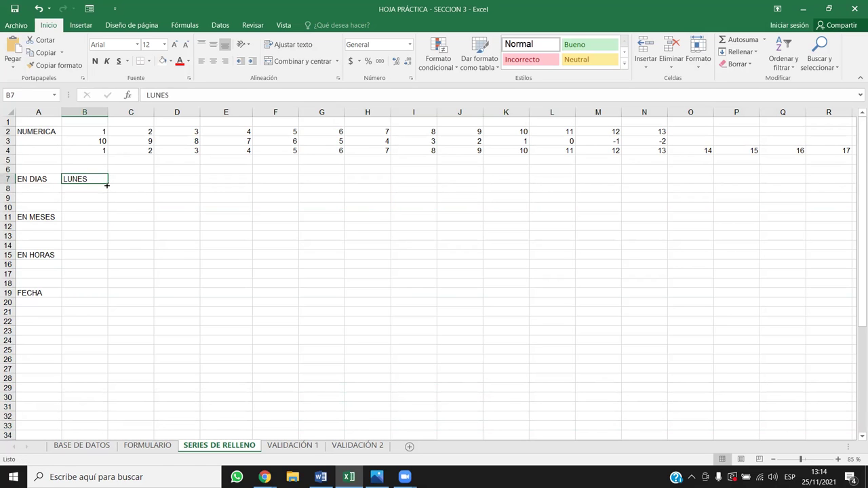
drag(107, 185, 528, 184)
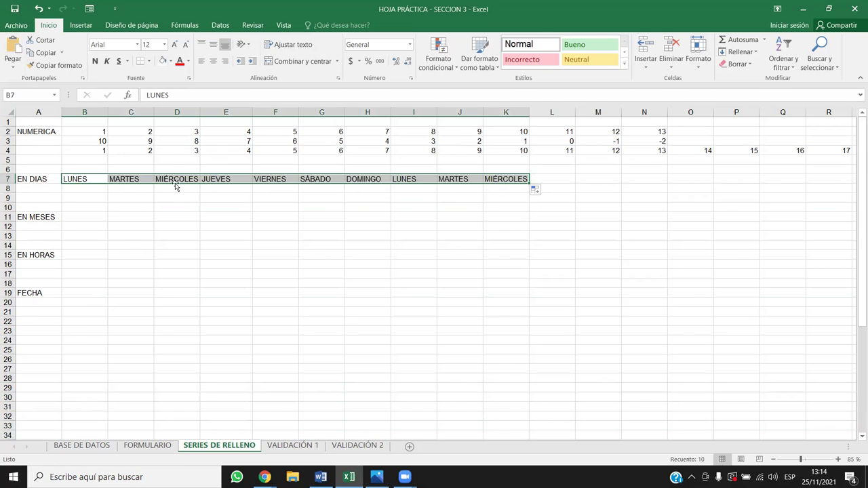
Step: Enter lunes in B8 and fill the lowercase weekday series across to K8
key(Down)
text(lunes)
click(157, 229)
click(98, 190)
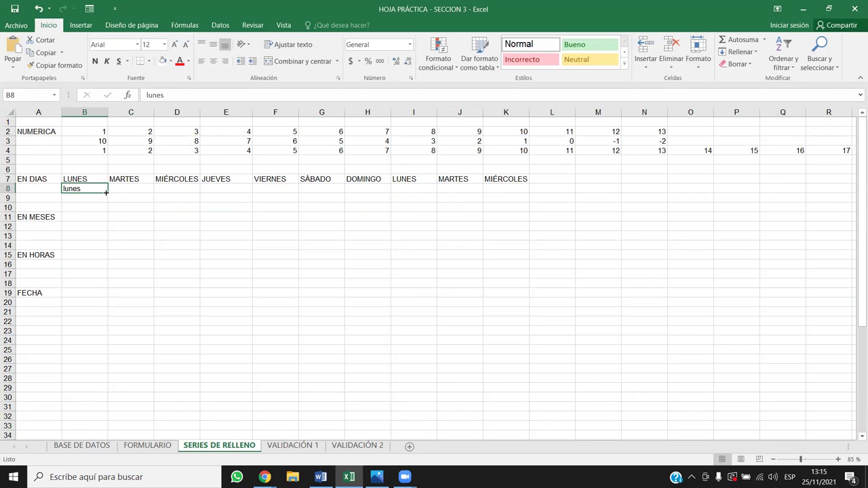
drag(107, 192, 517, 191)
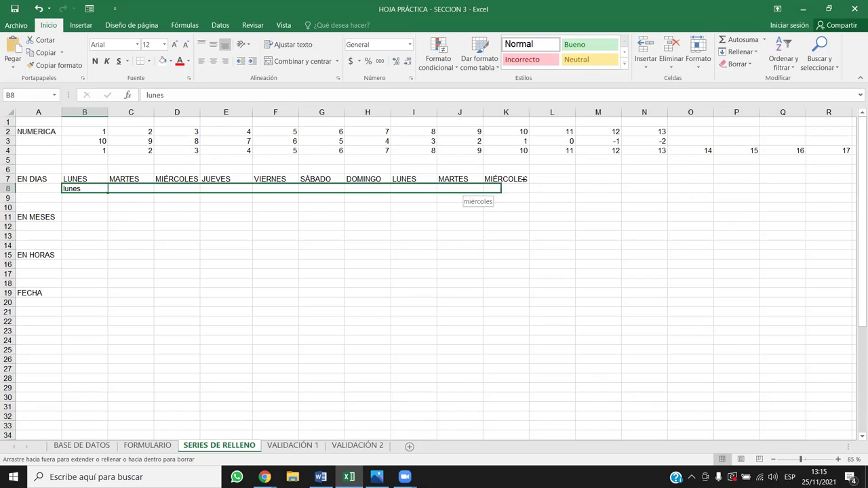
click(236, 227)
mouse_move(76, 182)
mouse_down()
mouse_move(432, 170)
mouse_move(510, 178)
mouse_up()
Step: Enter the abbreviated Lun. in B9, extend it across to K9, and select row 10
click(86, 198)
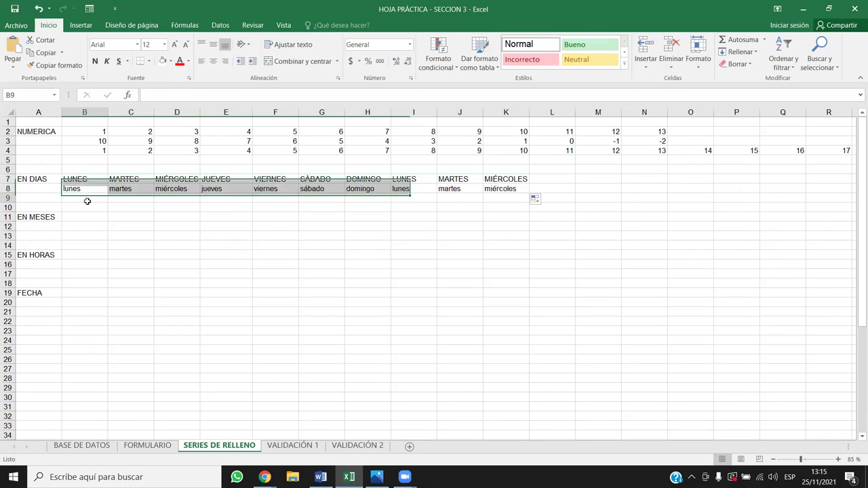
text(Lunes)
text(.)
click(180, 213)
mouse_move(85, 189)
mouse_down()
mouse_move(102, 198)
mouse_move(521, 184)
mouse_move(521, 193)
mouse_up()
click(95, 198)
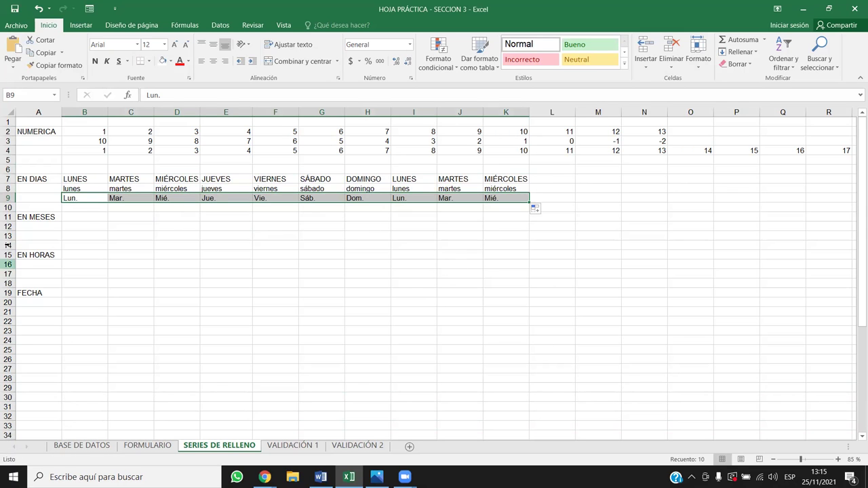
click(7, 208)
Step: Insert blank rows above EN MESES and fill Mon…Wed from B10 to K10
key(ctrl+plus)
key(ctrl+plus)
key(ctrl+plus)
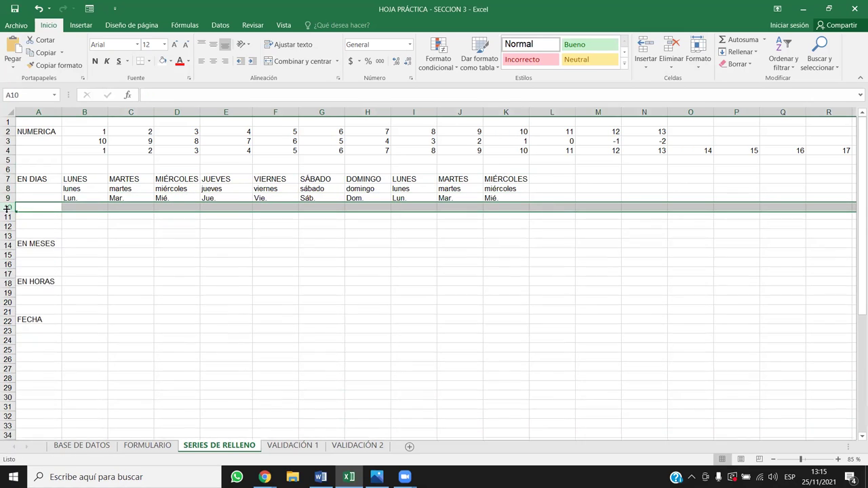
click(78, 207)
text(Mon)
key(Return)
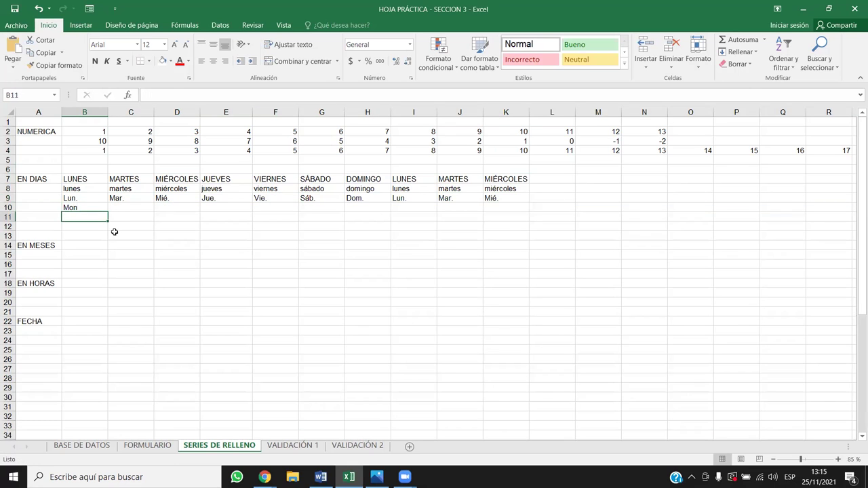
click(94, 209)
drag(108, 212, 107, 212)
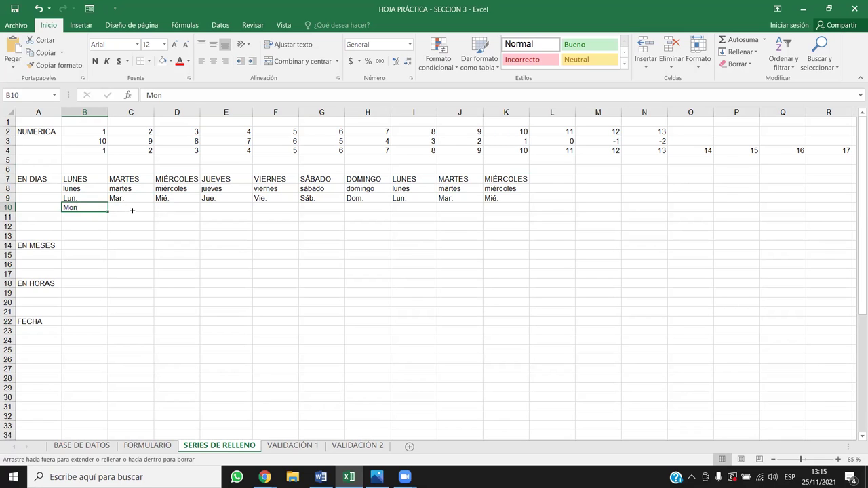
drag(108, 212, 510, 210)
click(97, 225)
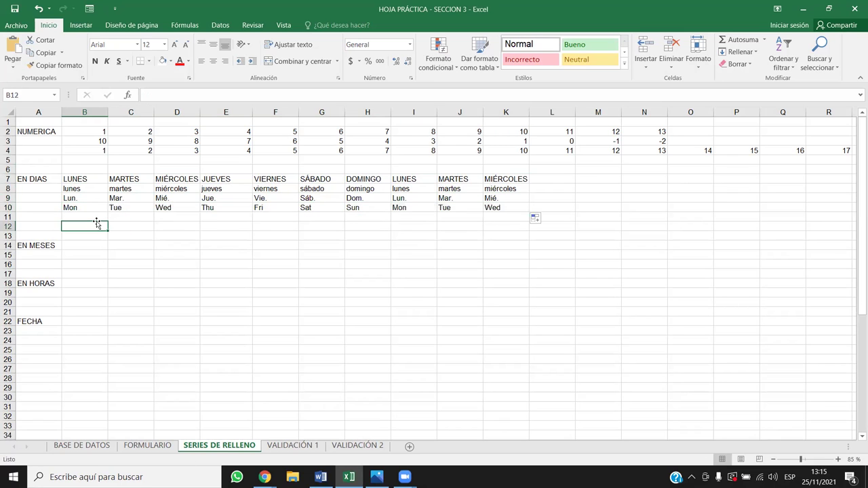
Step: Enter Monday in B11 and fill the full English weekday names to K11
key(Up)
text(Monday)
key(BackSpace)
key(Return)
key(Up)
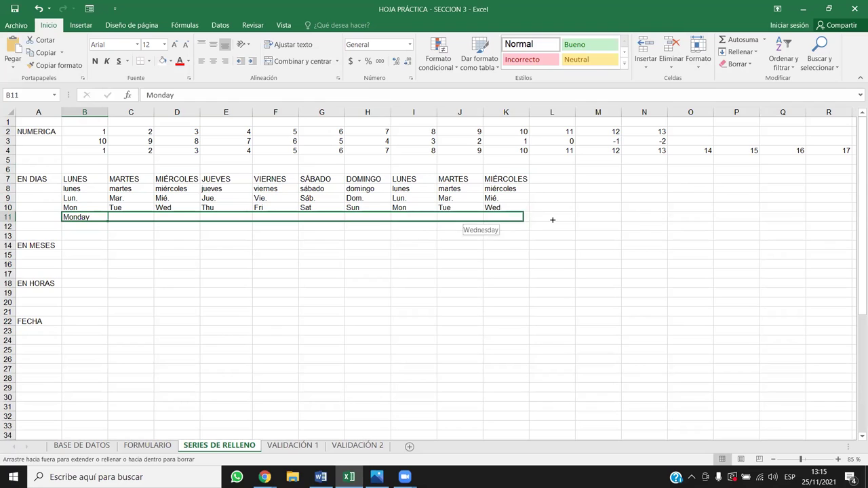
drag(109, 221, 527, 221)
click(478, 263)
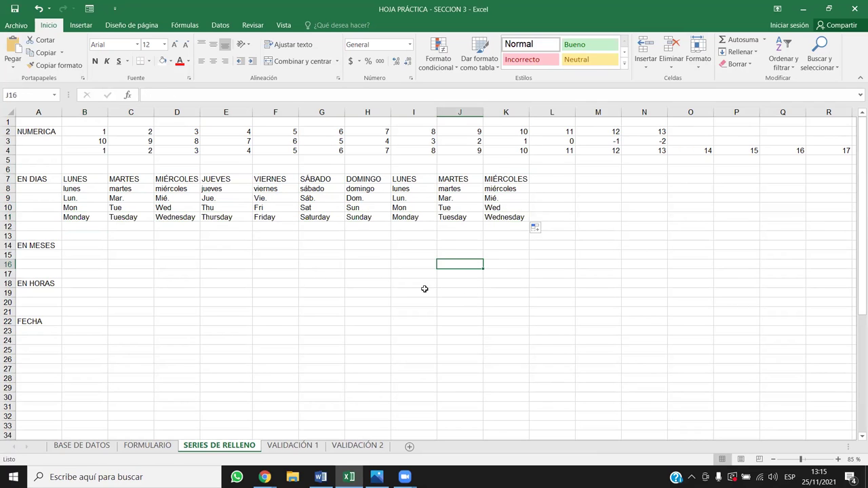
drag(84, 178, 506, 215)
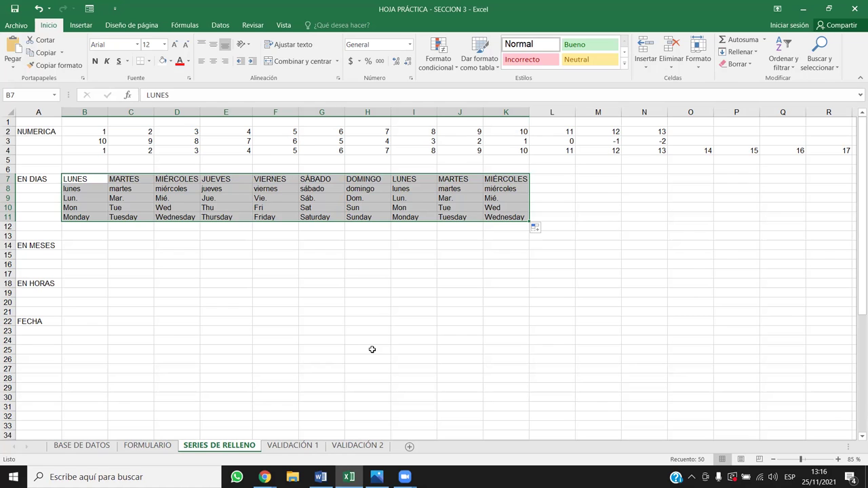
Step: Insert a blank row at row 12 and enter Domingo in B12
click(372, 350)
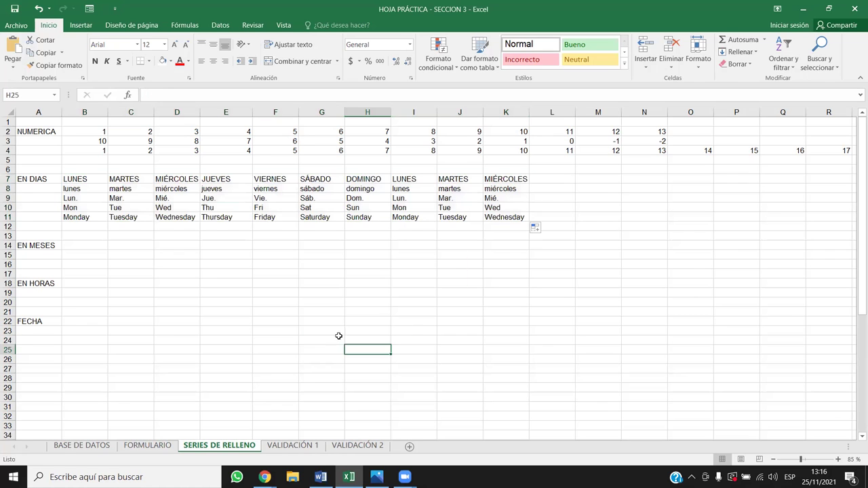
click(78, 244)
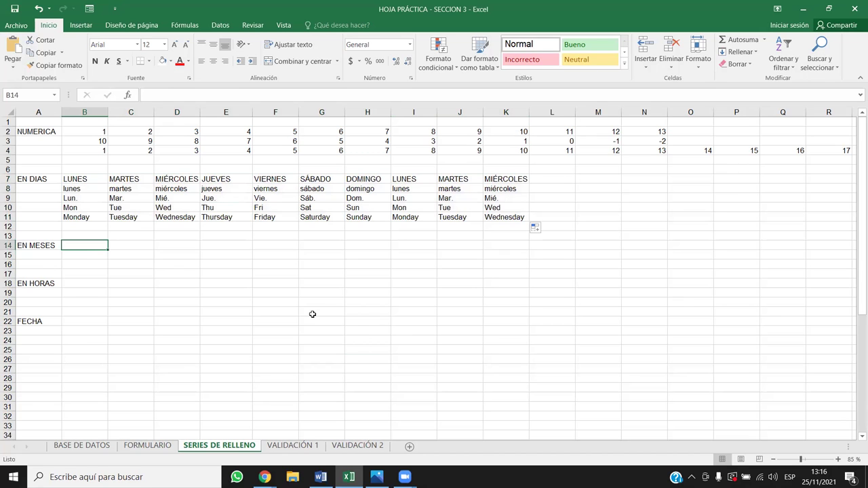
click(8, 226)
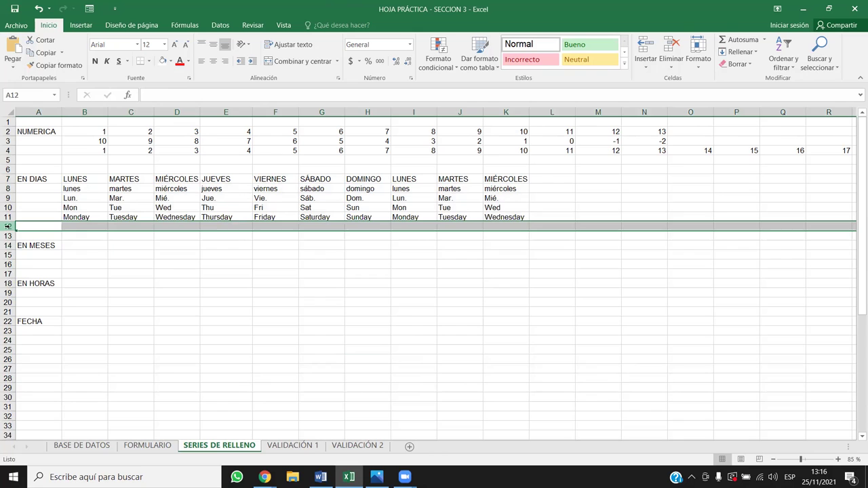
key(ctrl+plus)
key(Up)
key(Right)
key(Down)
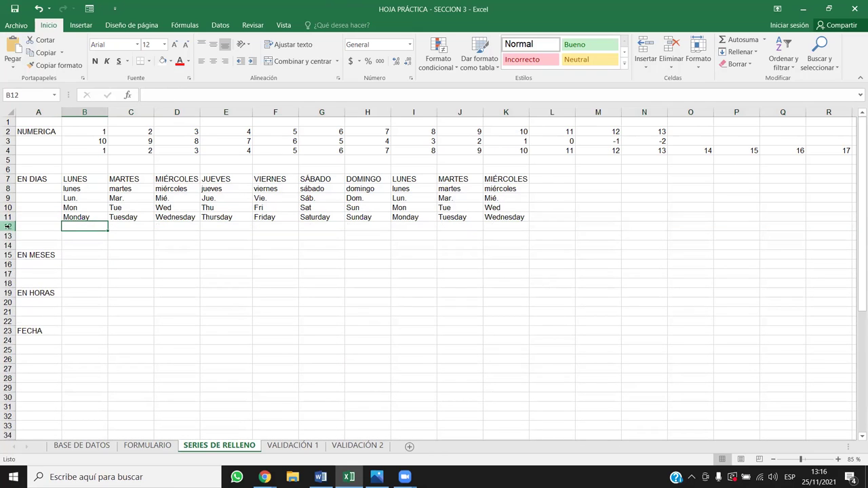
text(Lunes)
key(BackSpace)
key(BackSpace)
key(BackSpace)
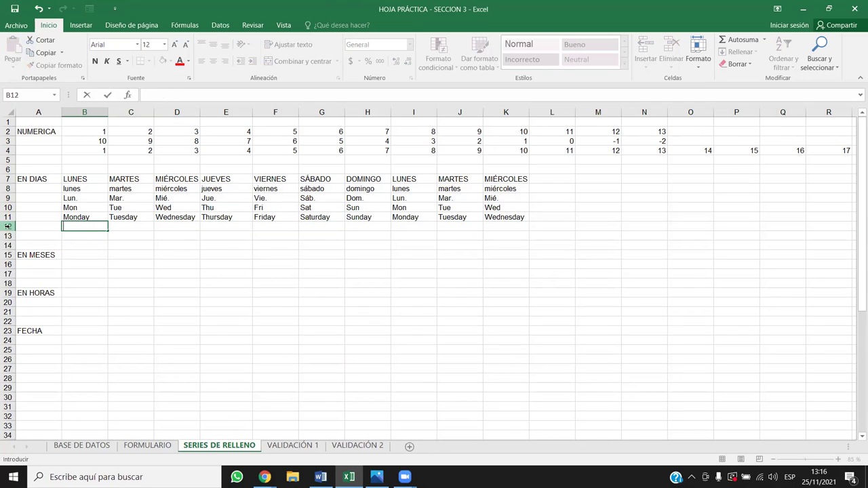
text(Domingo)
key(Tab)
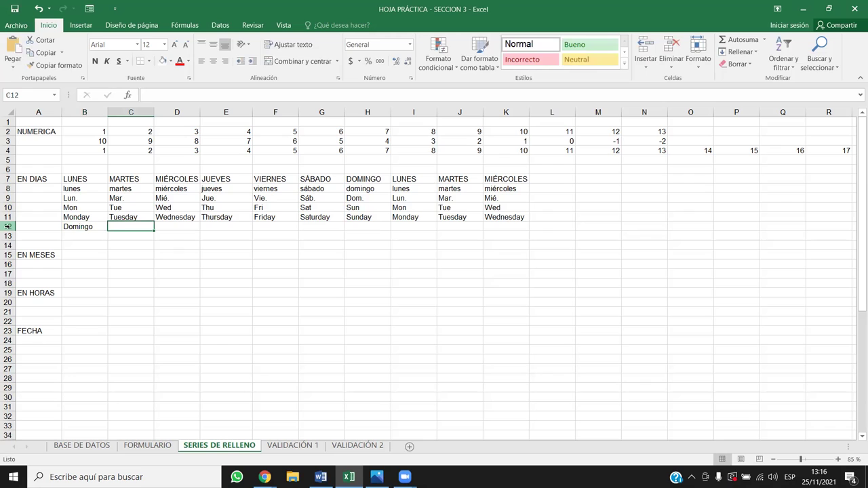
Step: Add Sábado in C12 and fill the descending weekday pattern across to K12
text(Sá)
text(bad)
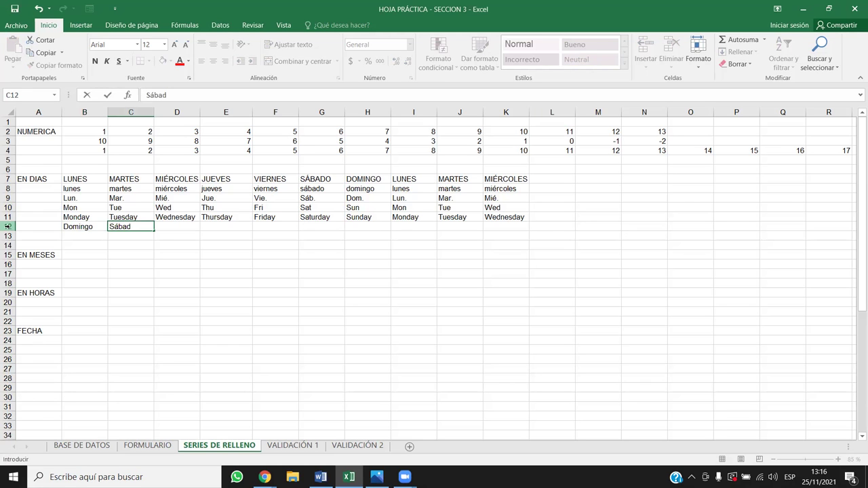
text(o)
key(Return)
mouse_move(73, 229)
mouse_down()
mouse_move(133, 227)
mouse_move(78, 227)
mouse_up()
drag(155, 229, 529, 228)
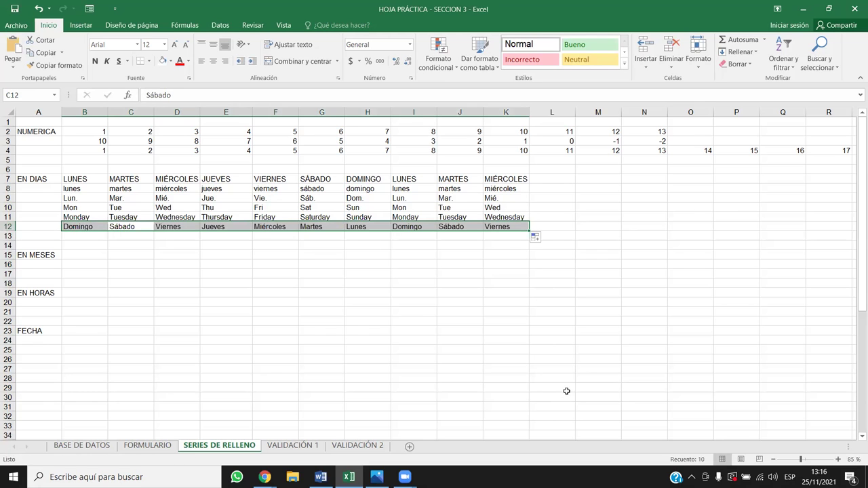
Step: Enter Lun. in B13 and Juv. in C13, and select them as a pattern
click(95, 236)
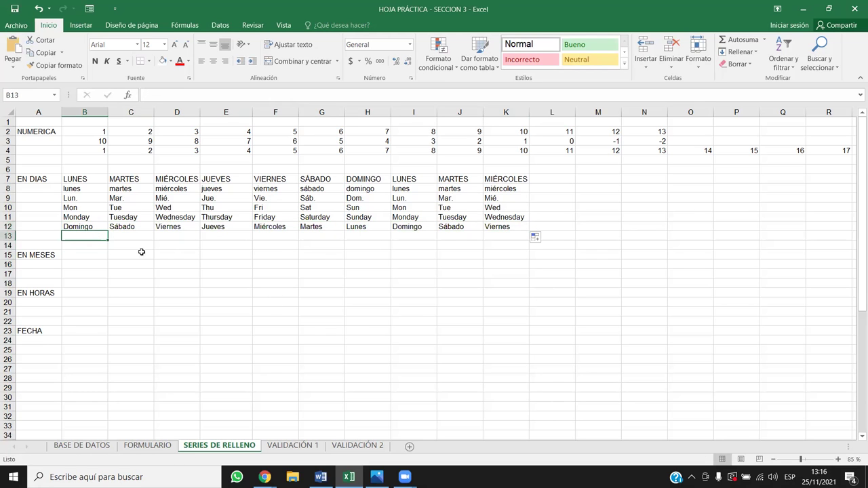
text(Lun.)
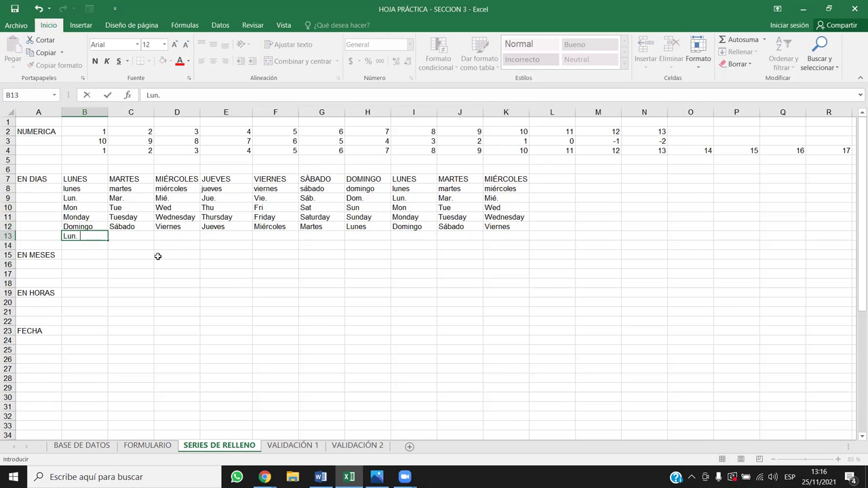
key(ctrl+Return)
key(Tab)
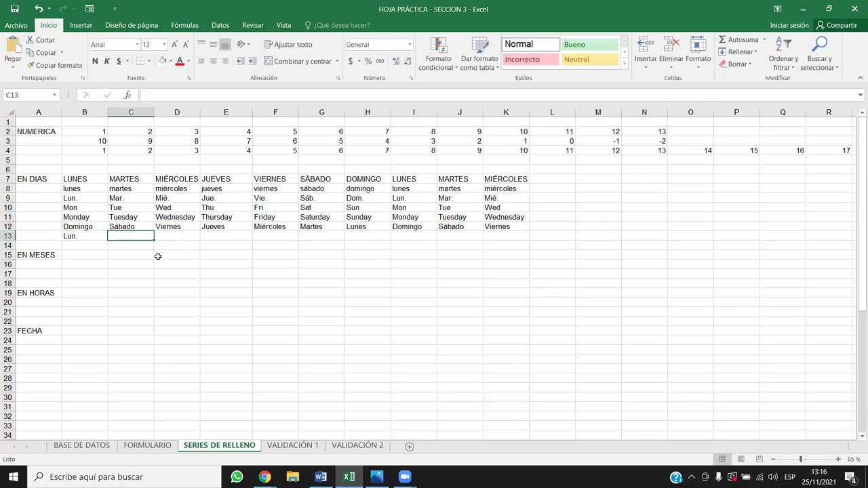
text(Jueve)
key(BackSpace)
key(BackSpace)
key(BackSpace)
text(v.)
key(Return)
drag(77, 237, 528, 239)
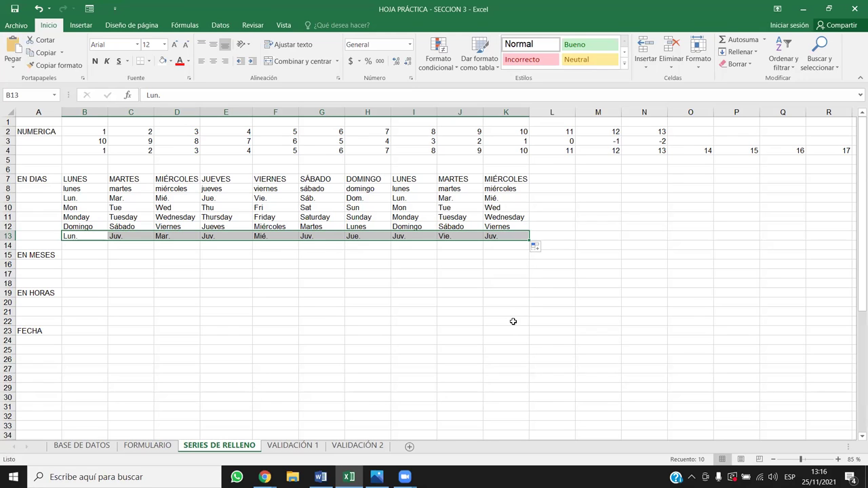
Step: Compare the row 13 entries with the weekdays above, then clear C13:K13, keeping Lun
click(95, 236)
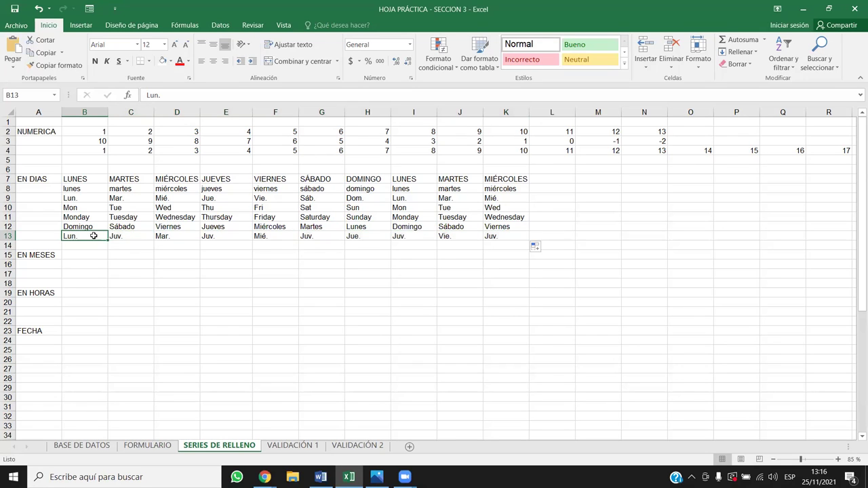
click(138, 235)
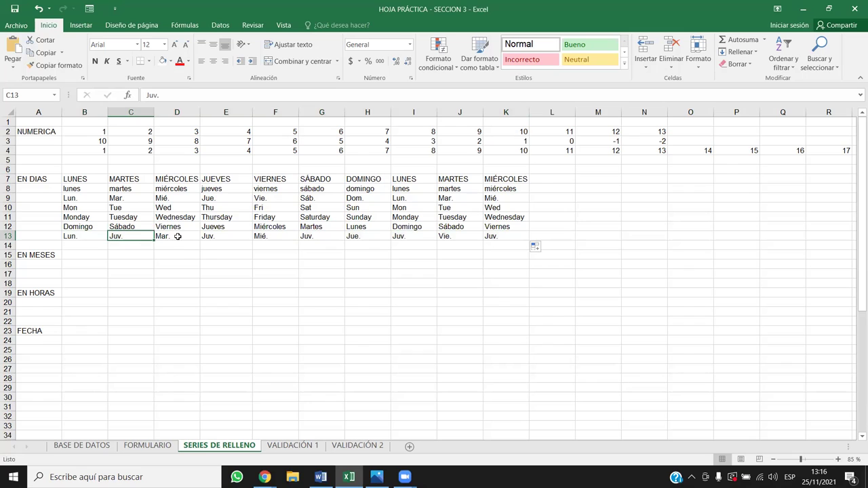
click(82, 236)
ctrl+click(98, 179)
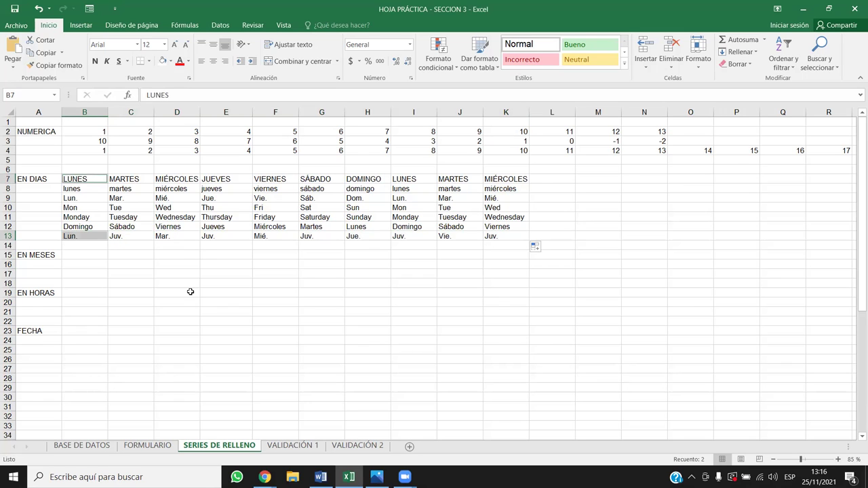
ctrl+click(131, 235)
ctrl+click(220, 179)
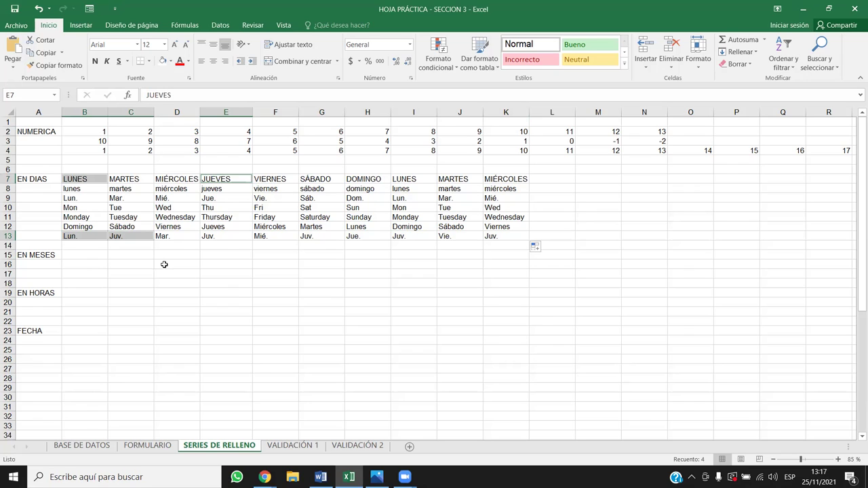
ctrl+click(174, 238)
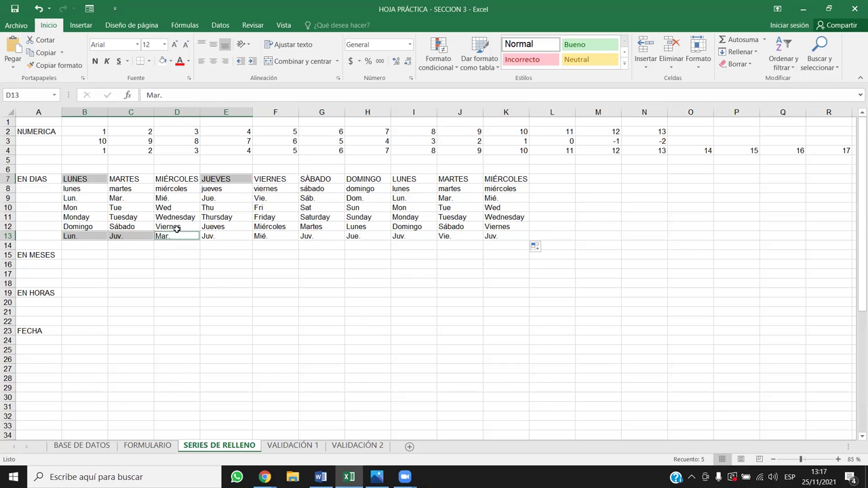
click(366, 237)
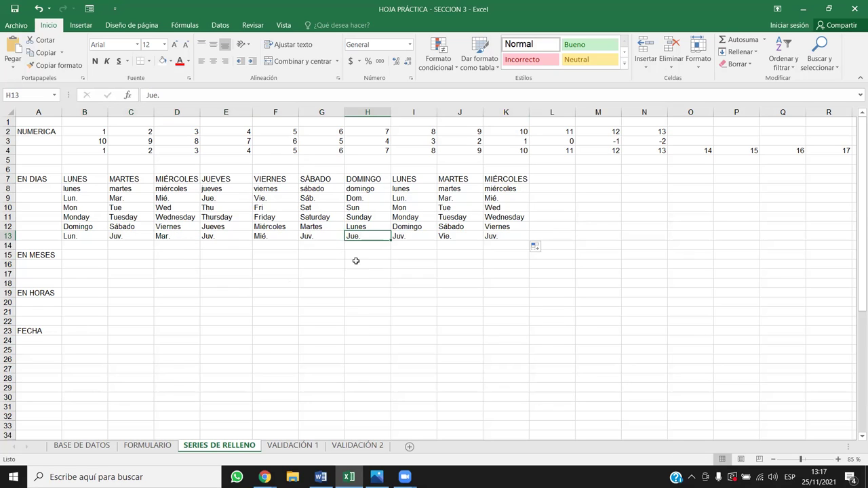
click(204, 293)
drag(132, 237, 495, 238)
key(Delete)
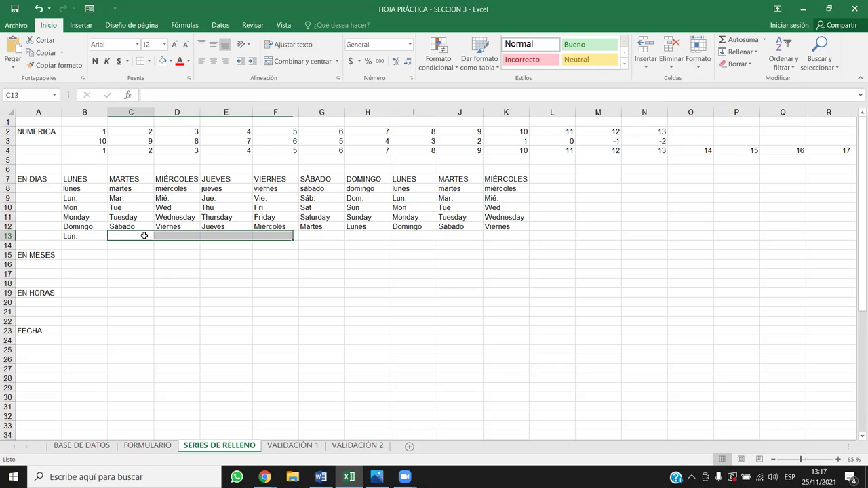
Step: Enter Jue. in C13 and extend the Lun., Jue. three-day pattern across to K13
click(145, 236)
text(jue)
key(BackSpace)
key(BackSpace)
key(BackSpace)
text(J)
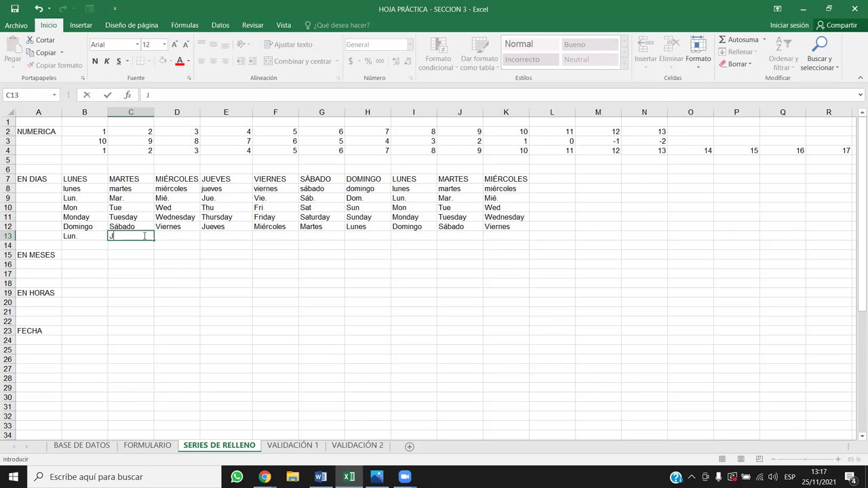
text(ue,)
key(BackSpace)
text(.)
key(Return)
click(90, 236)
drag(112, 240, 528, 239)
click(87, 232)
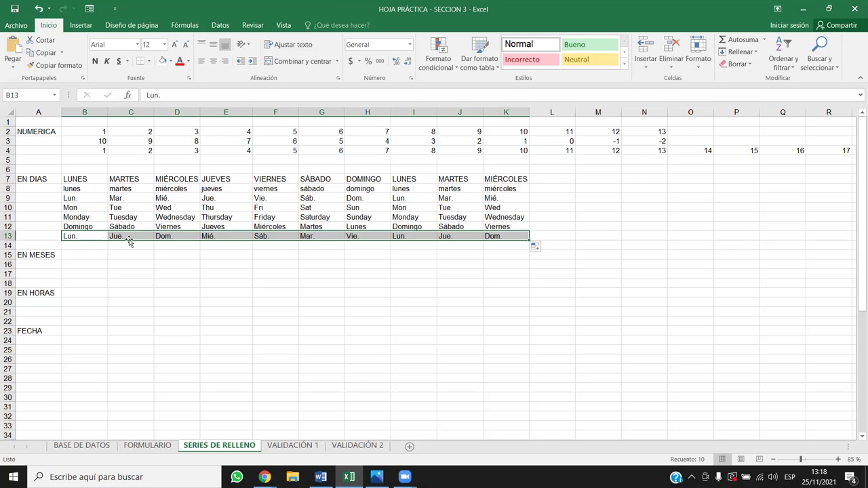
Step: Enter Ene. in B15 and fill month abbreviations through Oct across to K15
click(99, 260)
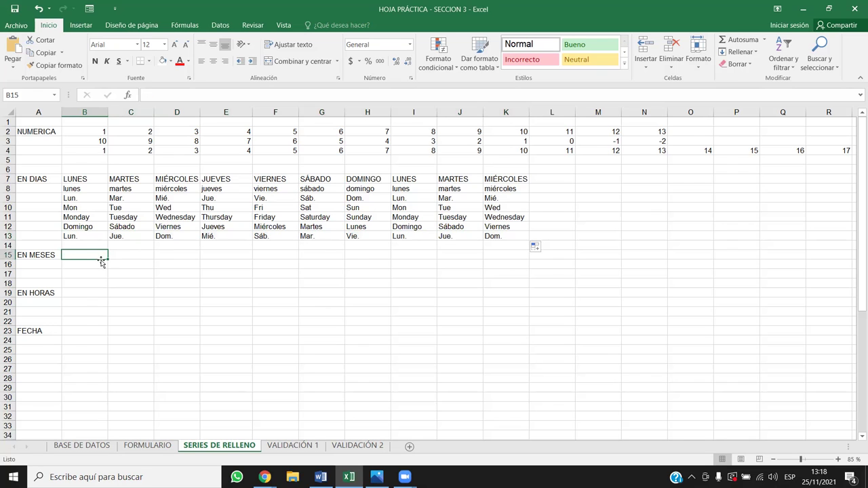
text(Ene)
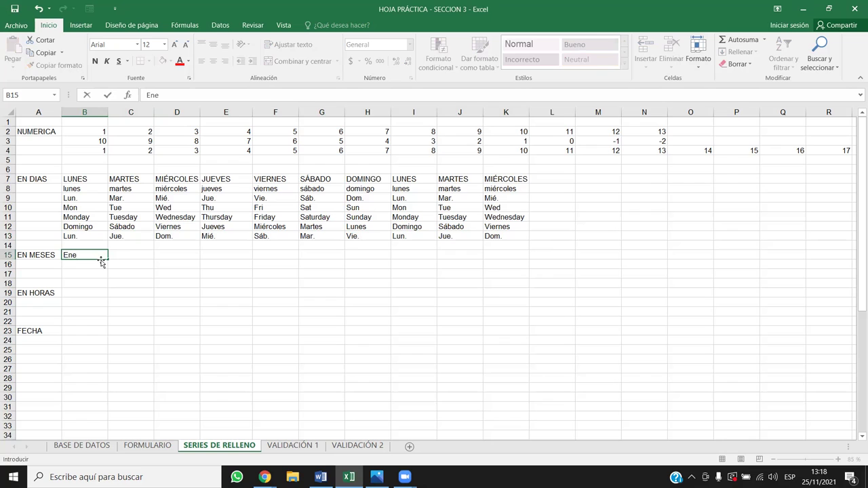
text(.)
key(Tab)
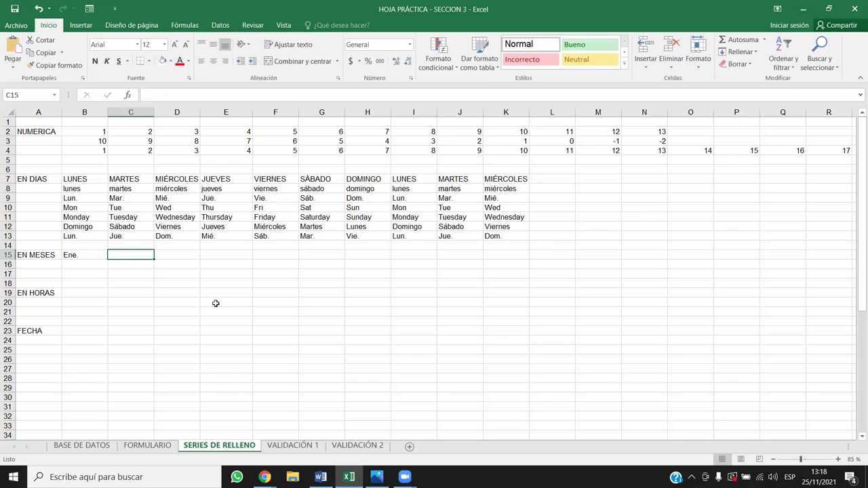
text(Feb)
key(BackSpace)
key(BackSpace)
key(BackSpace)
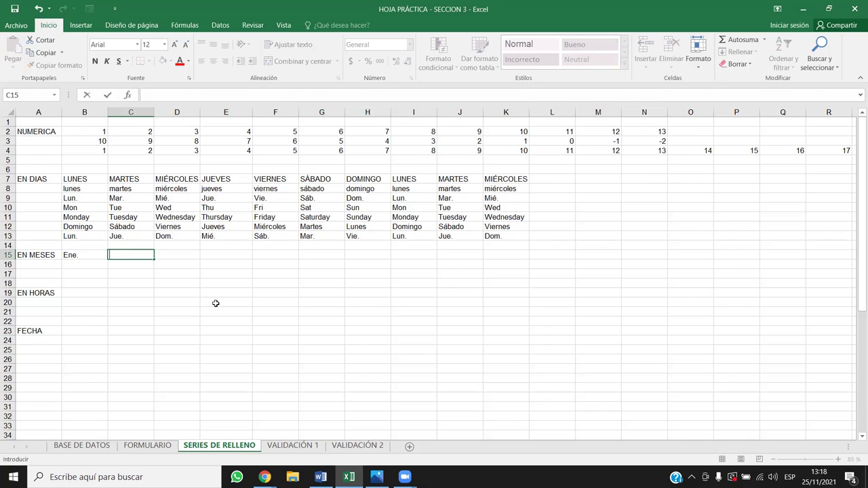
click(178, 324)
click(92, 256)
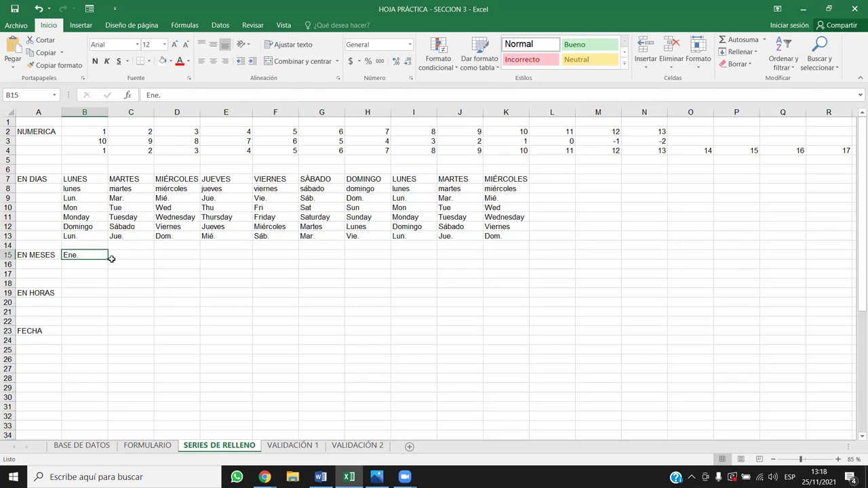
drag(111, 258, 525, 225)
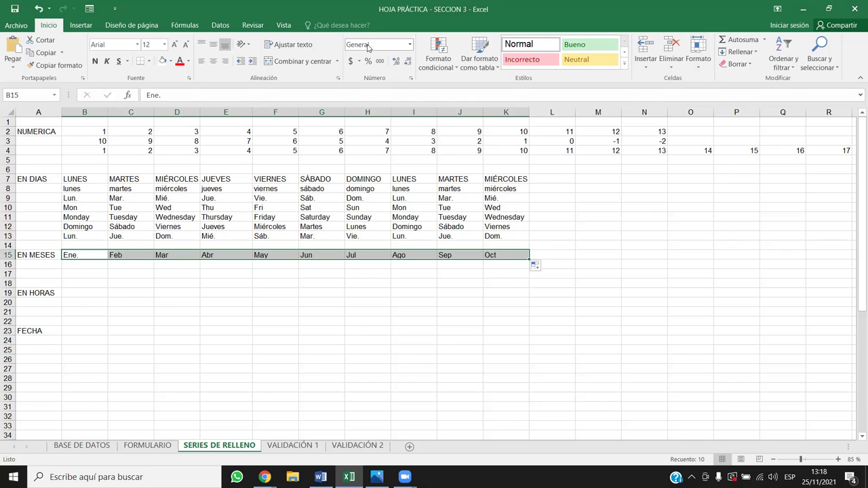
click(117, 269)
click(88, 268)
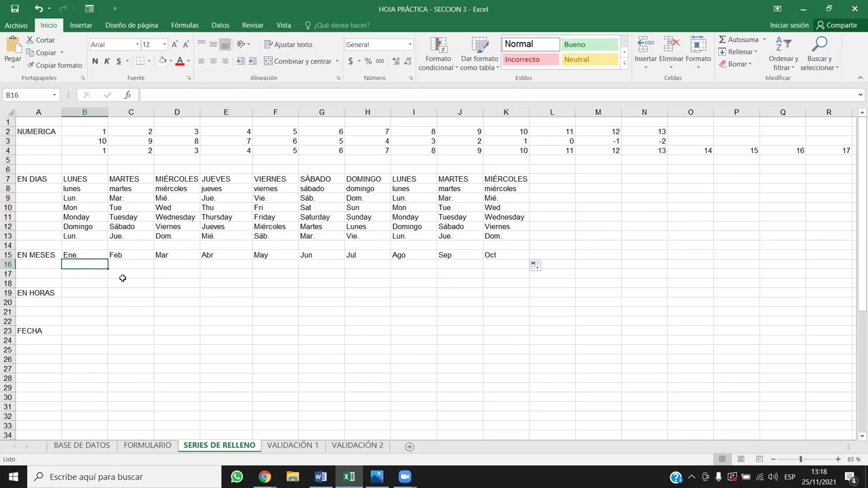
Step: Enter Ene. in B16 and Abr. in C16, then fill the three-month pattern to K16
text(Ene.)
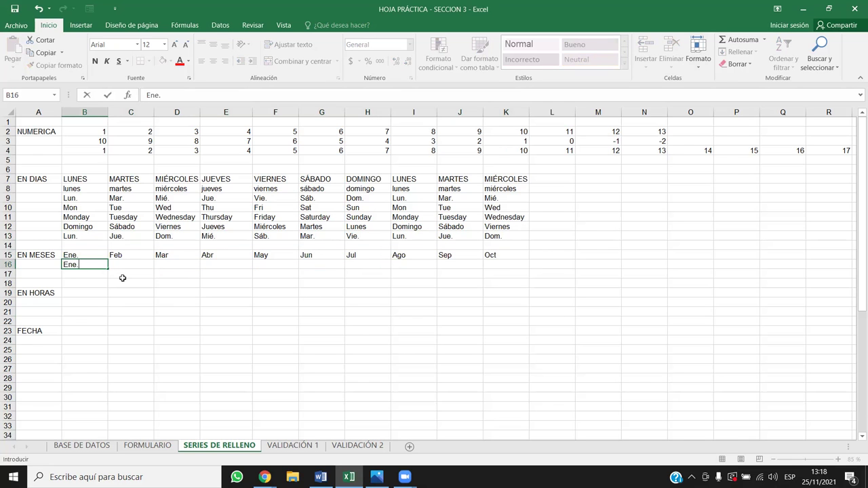
key(Tab)
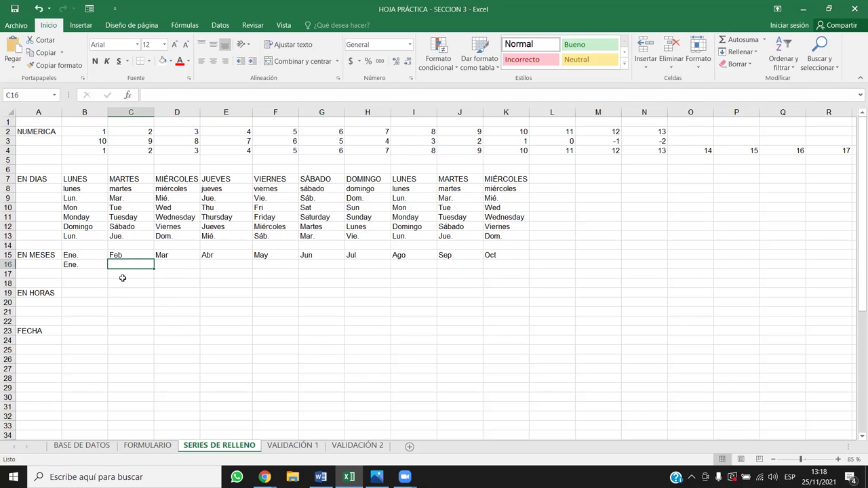
text(Mar.)
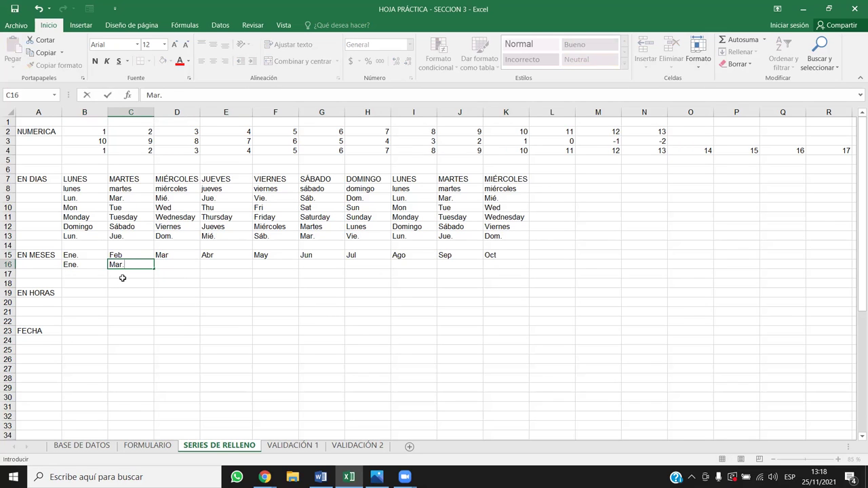
click(123, 278)
click(138, 262)
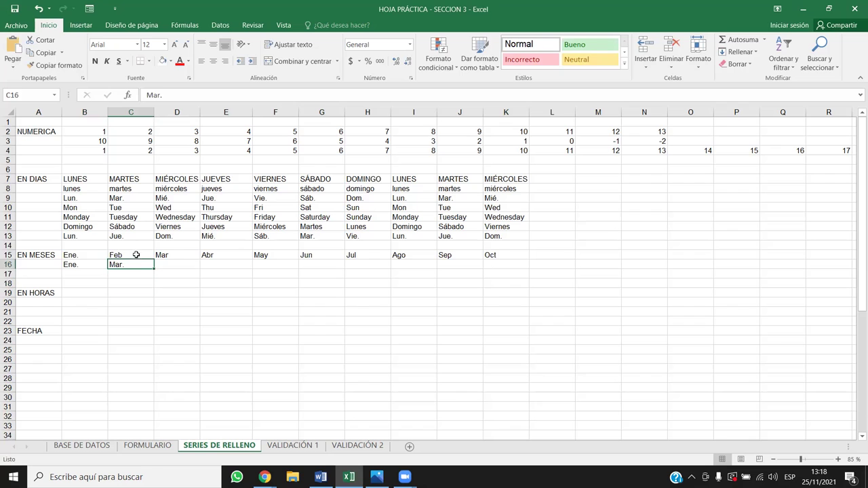
key(BackSpace)
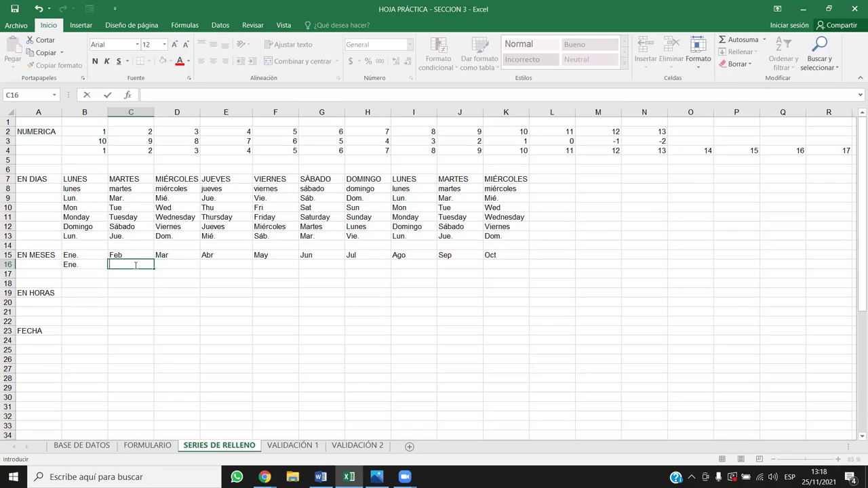
text(Abr)
text(.)
key(Return)
mouse_move(88, 265)
mouse_down()
mouse_move(546, 277)
mouse_move(528, 268)
mouse_up()
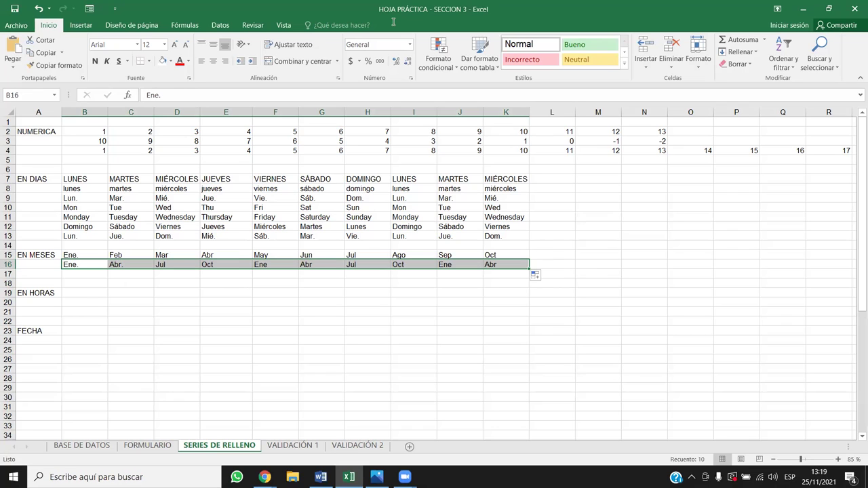
drag(163, 285, 275, 285)
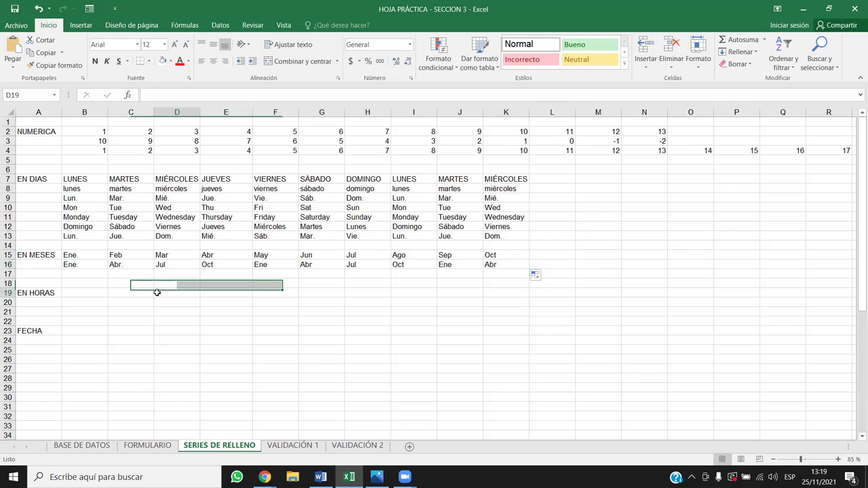
Step: Enter 8:00 in B19 and fill hourly times through 18:00 across to L19
click(77, 290)
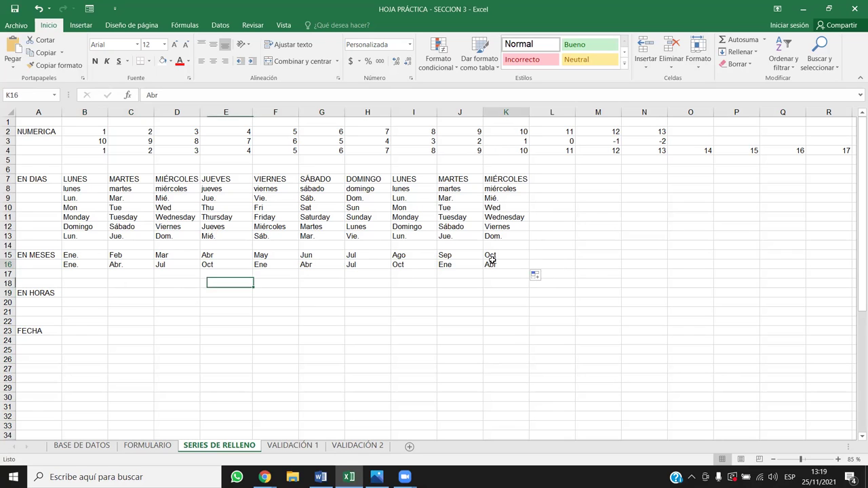
drag(498, 265, 71, 178)
click(77, 292)
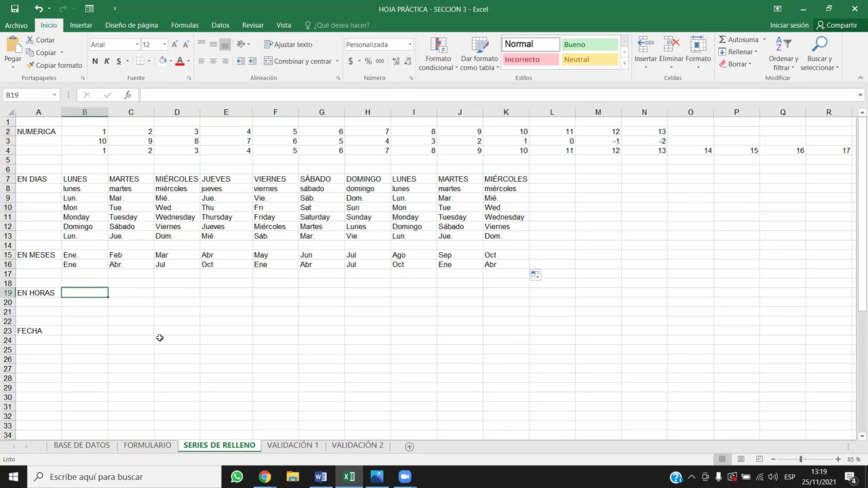
text(8:00)
key(Return)
click(84, 293)
drag(108, 298, 560, 294)
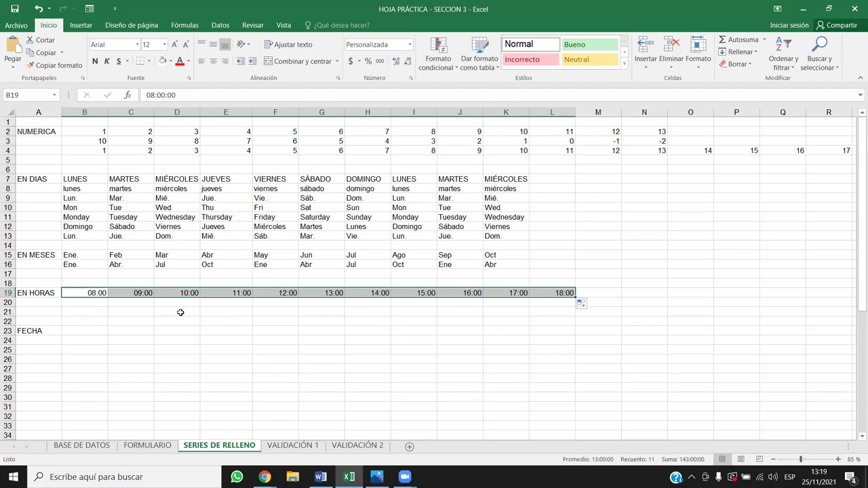
Step: Enter 8:00 and 8:01 in B20:C20 and fill one-minute steps to 08:10 in L20
click(78, 305)
text(8)
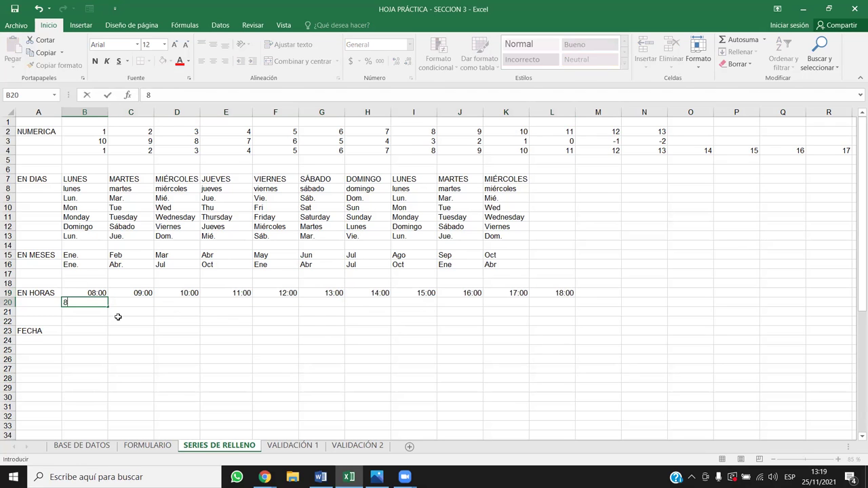
text(:00)
key(Tab)
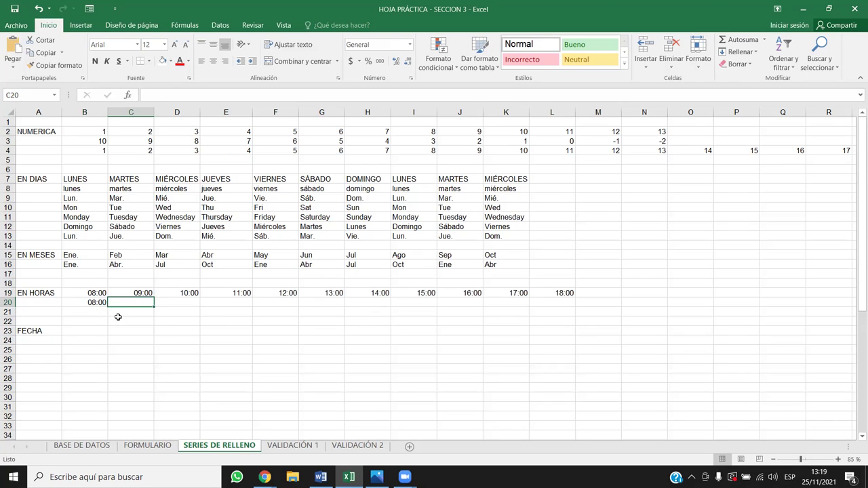
text(8)
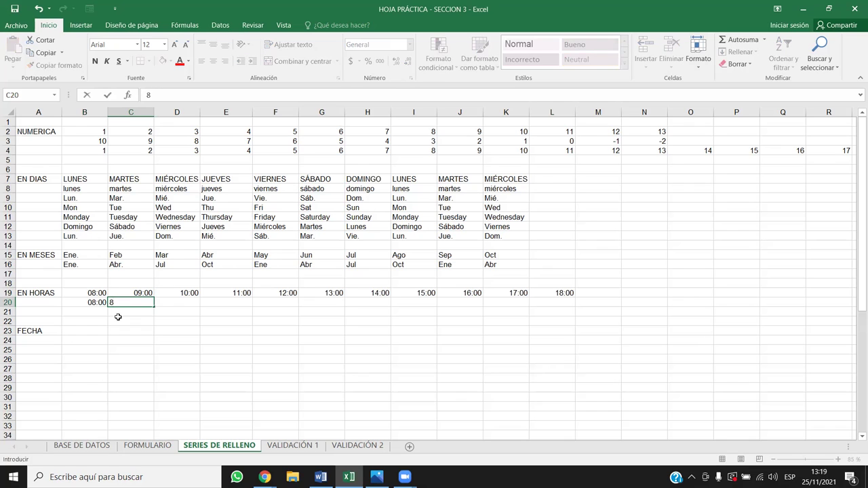
text(08:01)
key(Return)
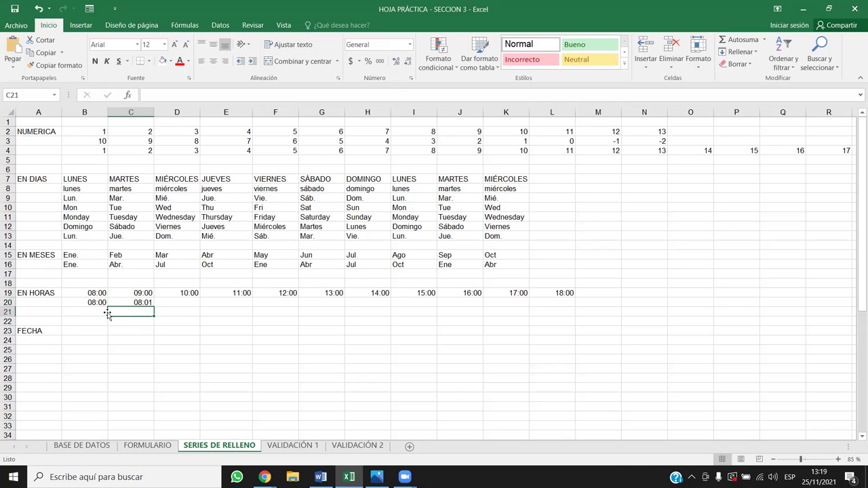
click(95, 304)
drag(126, 302, 568, 304)
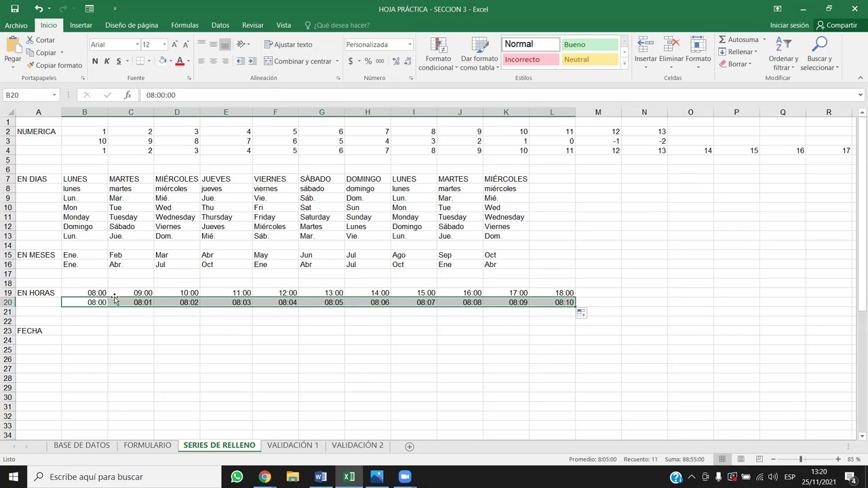
Step: Enter 8:00 in B21 as the start of another time series
click(95, 310)
click(95, 310)
text(8:00)
key(Return)
click(95, 311)
Step: Fill row 21 with hourly times, then undo that fill
drag(107, 316, 577, 316)
click(583, 323)
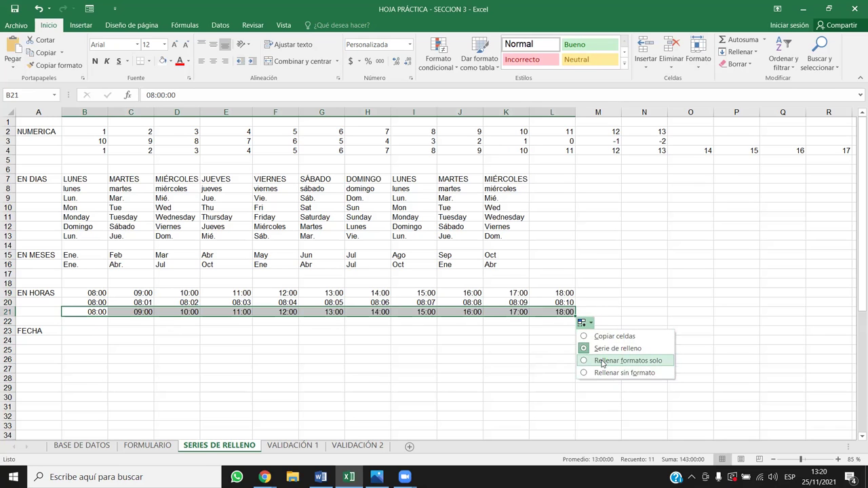
click(498, 343)
key(ctrl+z)
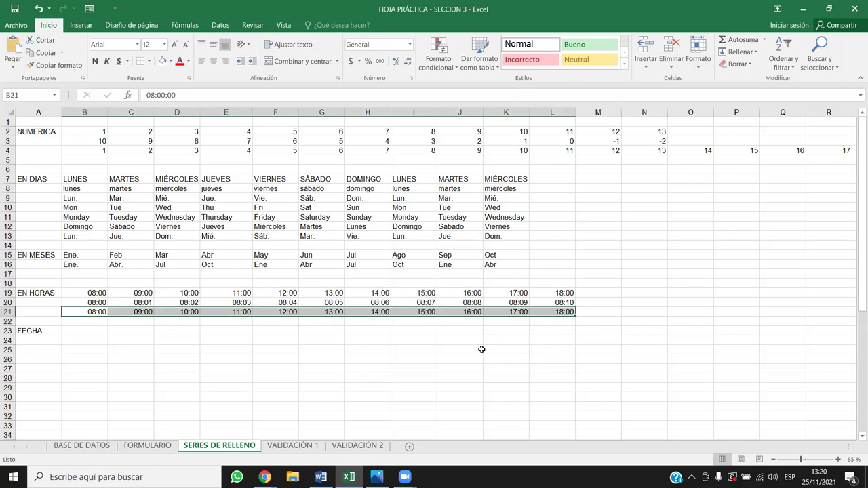
key(ctrl+z)
Step: Enter 08:05 in C21, fill 5-minute steps to 08:50 in L21, and insert rows above FECHA
drag(135, 303, 563, 303)
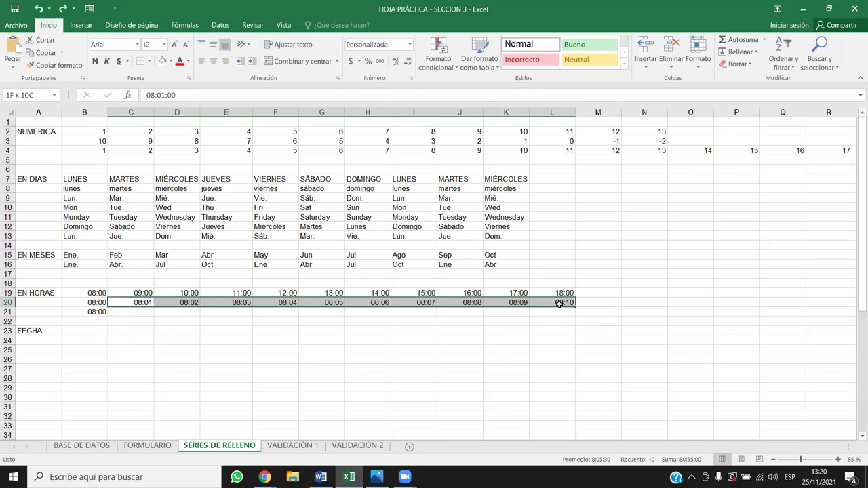
mouse_move(99, 304)
mouse_down()
mouse_move(118, 313)
mouse_move(136, 303)
mouse_up()
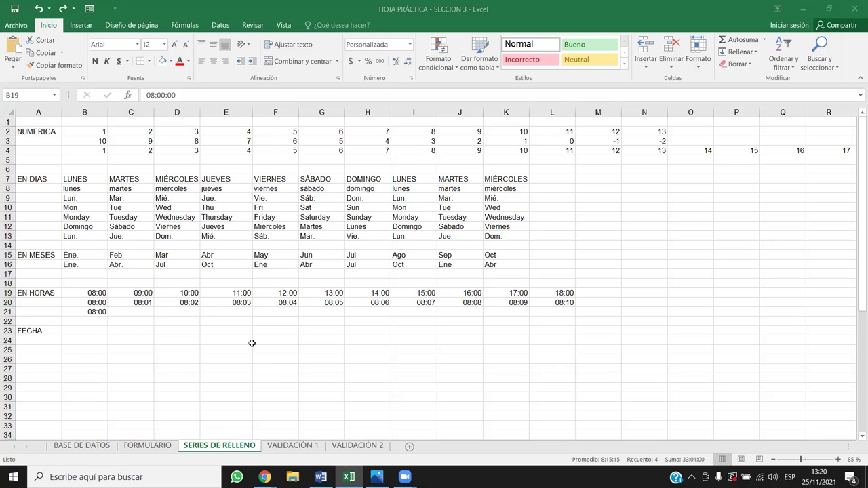
text(8:05)
key(Return)
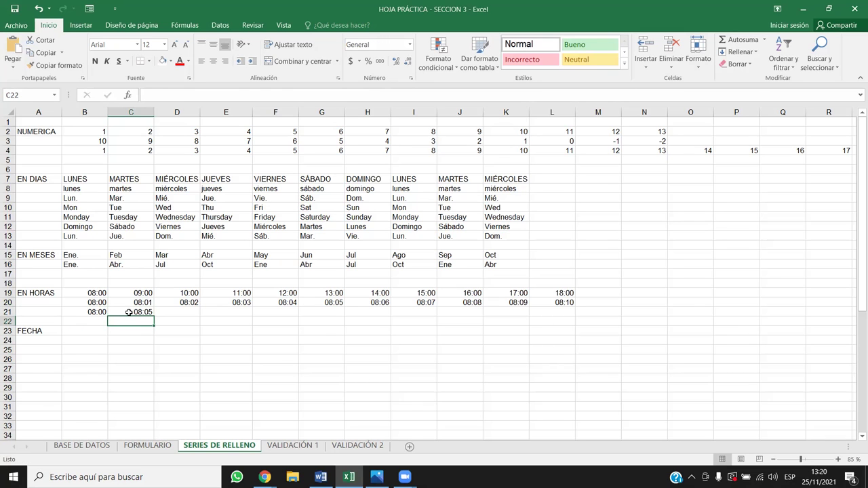
drag(88, 312, 584, 316)
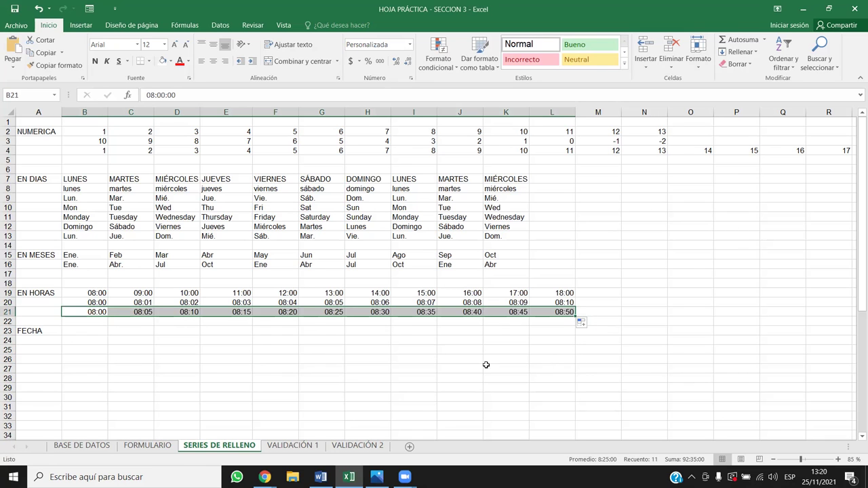
click(125, 311)
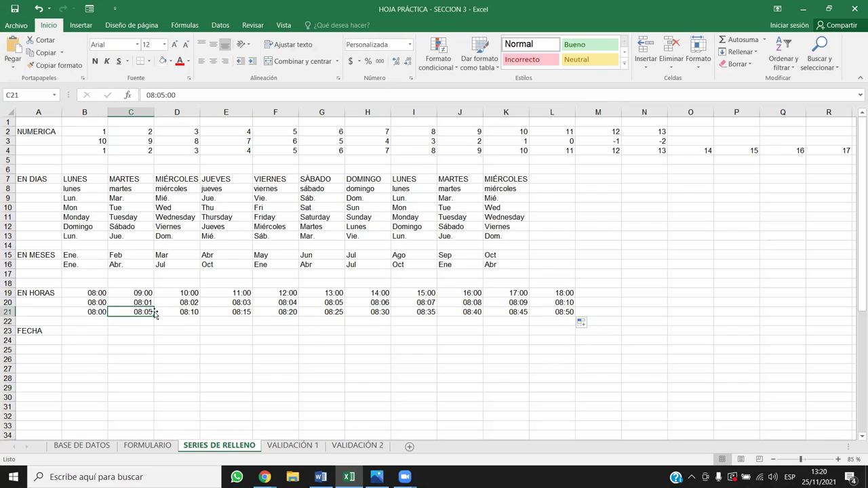
click(177, 317)
click(224, 317)
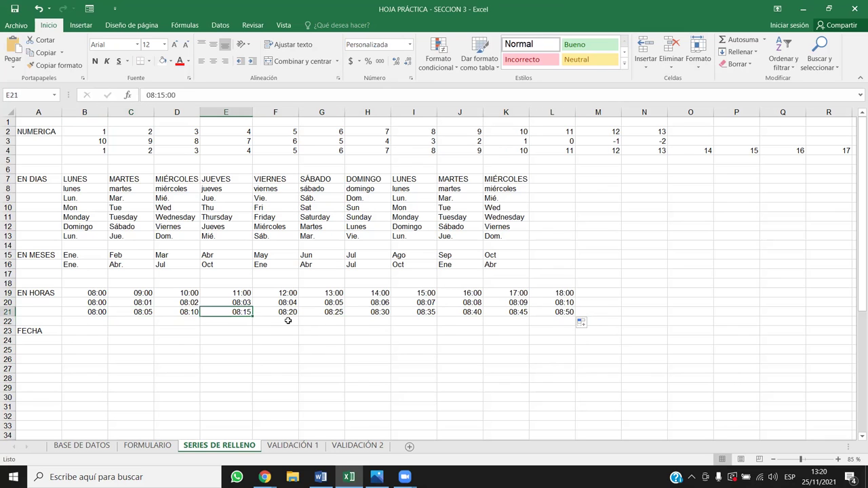
click(8, 321)
key(ctrl+plus)
key(ctrl+plus)
Step: Enter the labels 'Cada 6 horas' in B34 and 'Cada 12 H' in B35
scroll(96, 344, down, 5)
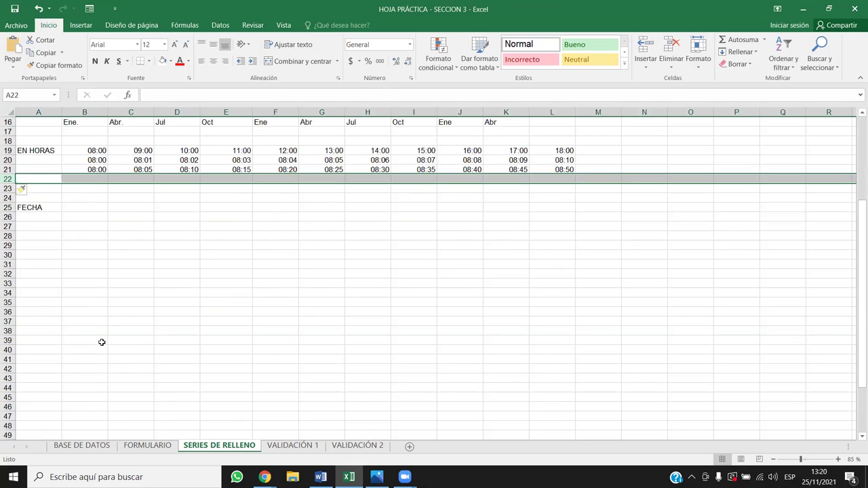
scroll(95, 344, down, 4)
click(85, 179)
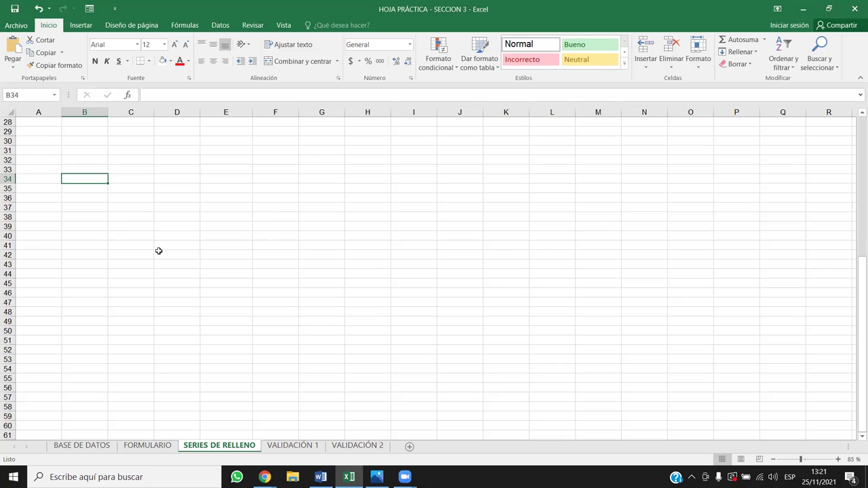
text(Me)
key(BackSpace)
key(BackSpace)
text(C)
key(BackSpace)
text(Cada)
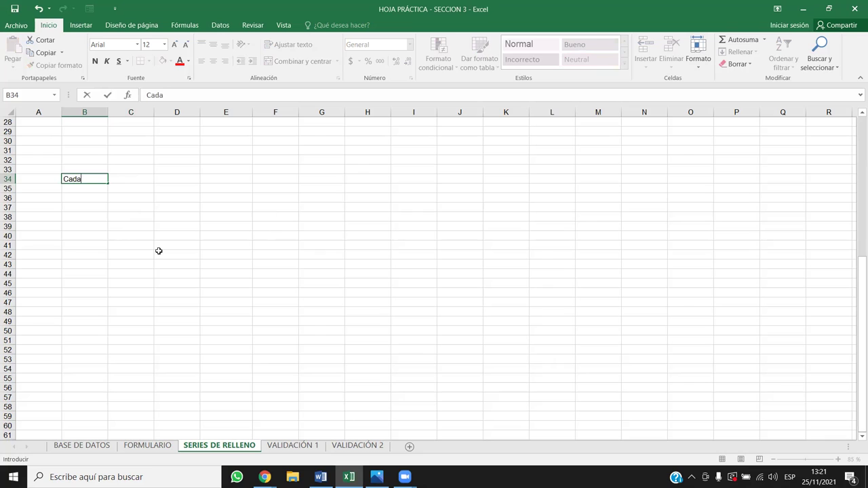
text( 6 horas)
key(Return)
text(cada)
key(BackSpace)
key(BackSpace)
key(BackSpace)
key(BackSpace)
key(BackSpace)
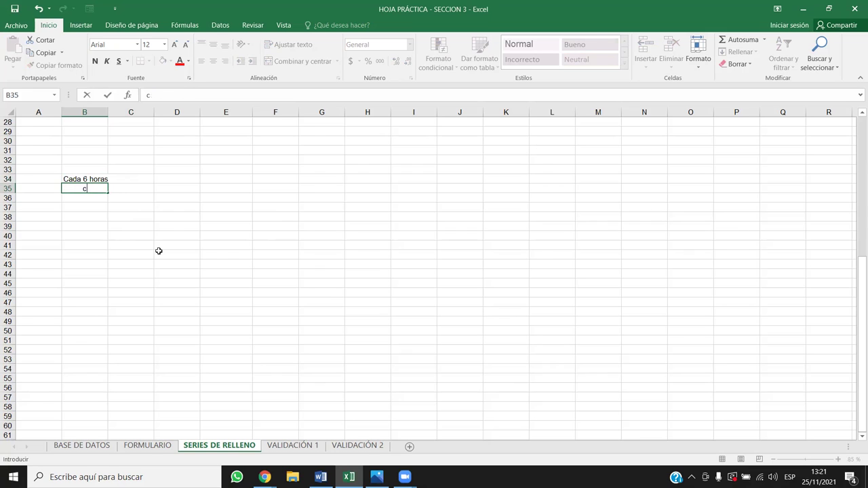
text(Cada 12)
text( H)
key(Return)
Step: Correct the B35 label to 'Cada 12 h' with a lowercase h
click(102, 188)
click(123, 190)
key(Left)
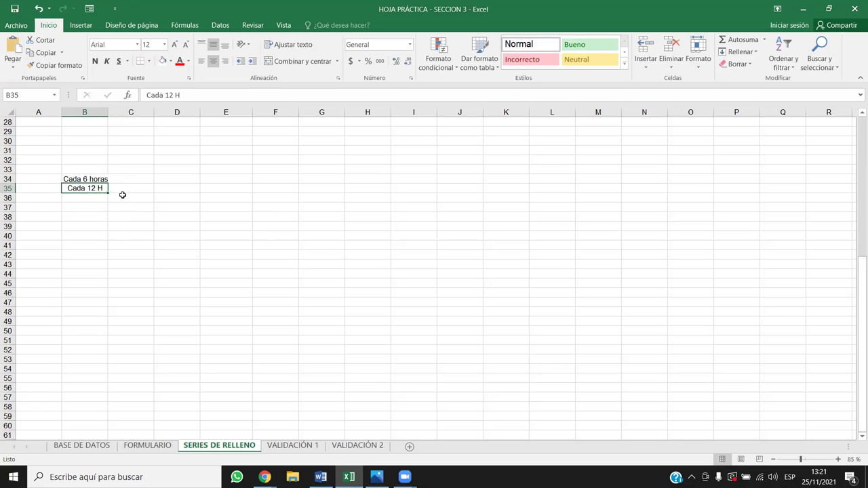
key(F2)
key(BackSpace)
text(h)
key(Return)
Step: Enter 'cada 4 h' in B36 and shorten B34 to 'Cada 6 h'
text(cada 12 h)
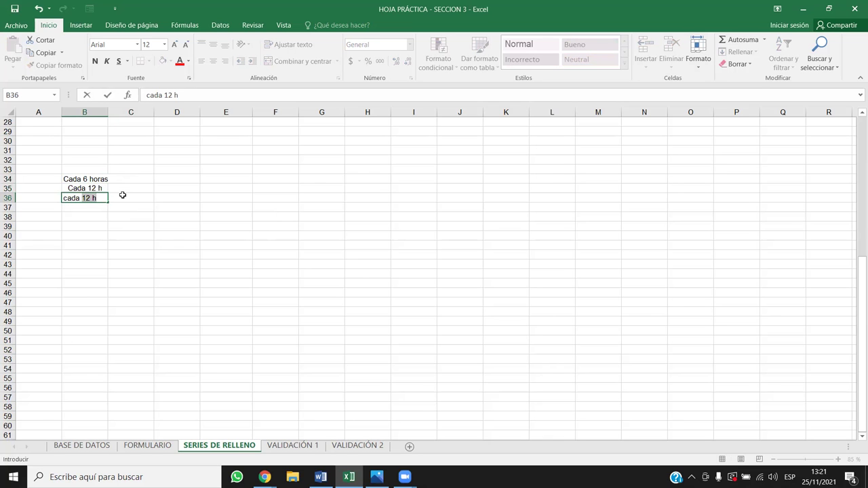
text(ada 4 h)
key(Return)
drag(81, 179, 83, 189)
double_click(82, 179)
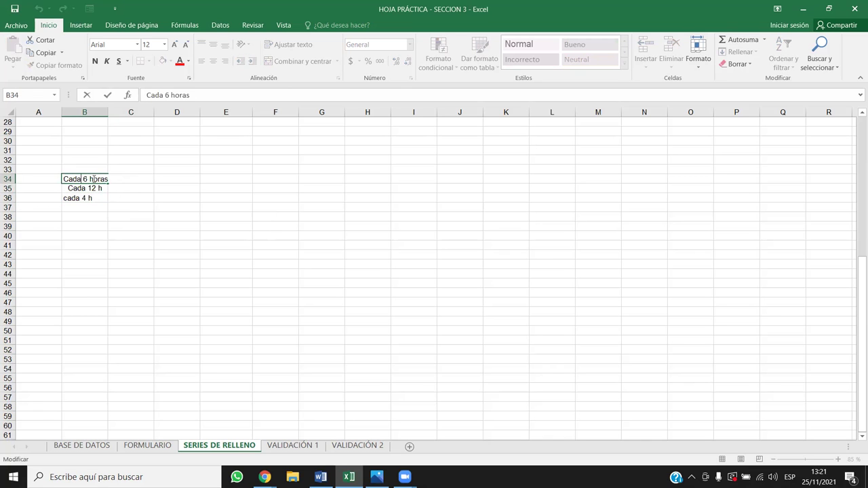
key(Delete)
key(Delete)
key(Delete)
key(Delete)
key(Return)
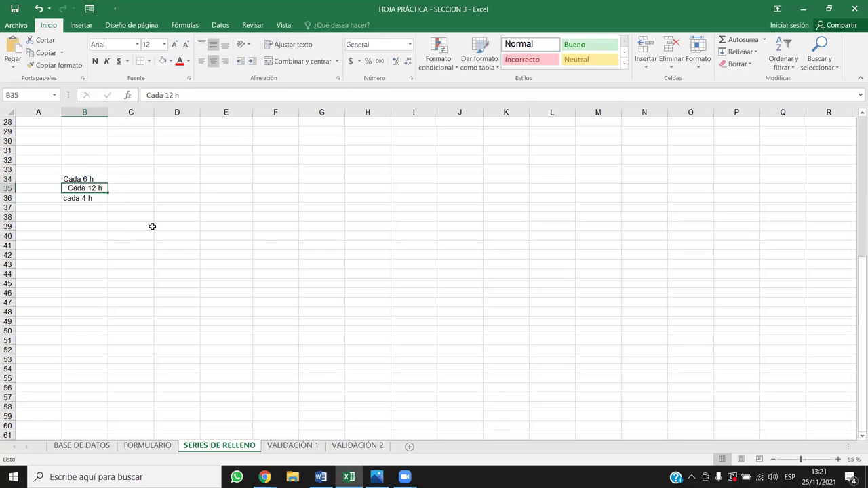
Step: Enter 'Cada 8h' in B37 and capitalise B36 to 'Cada 4 h'
click(84, 211)
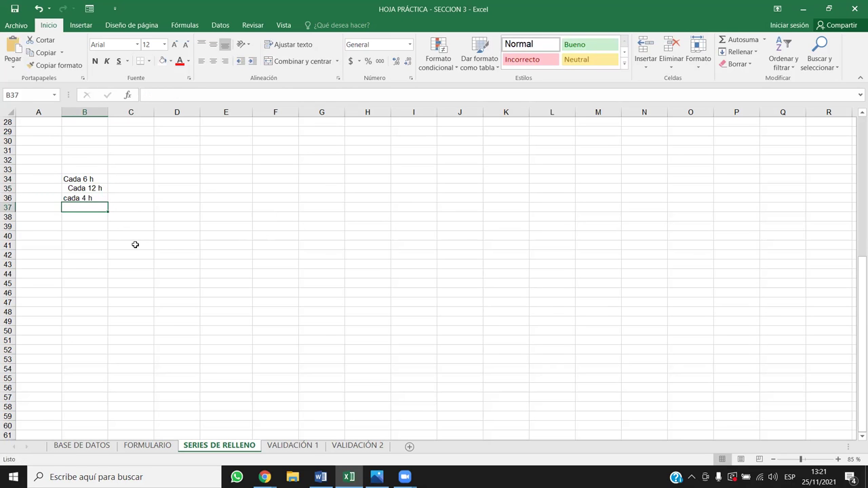
text(cada 8)
key(BackSpace)
key(BackSpace)
key(BackSpace)
key(BackSpace)
text(Cada )
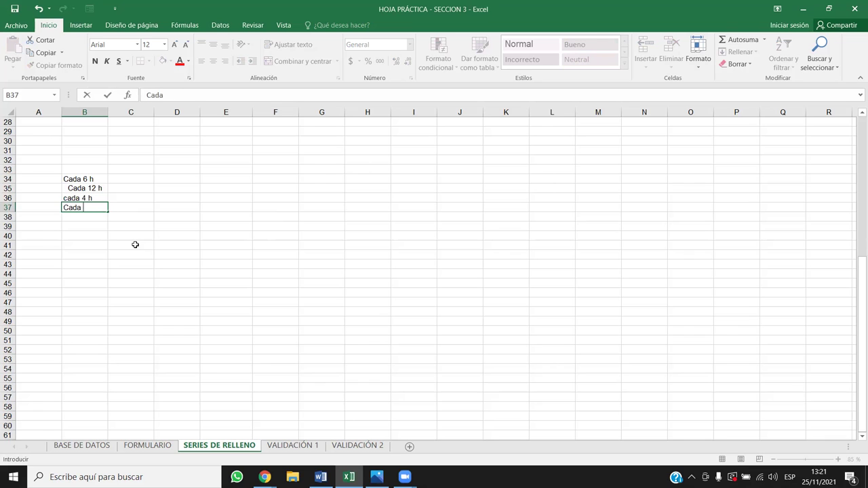
text(8h)
key(Up)
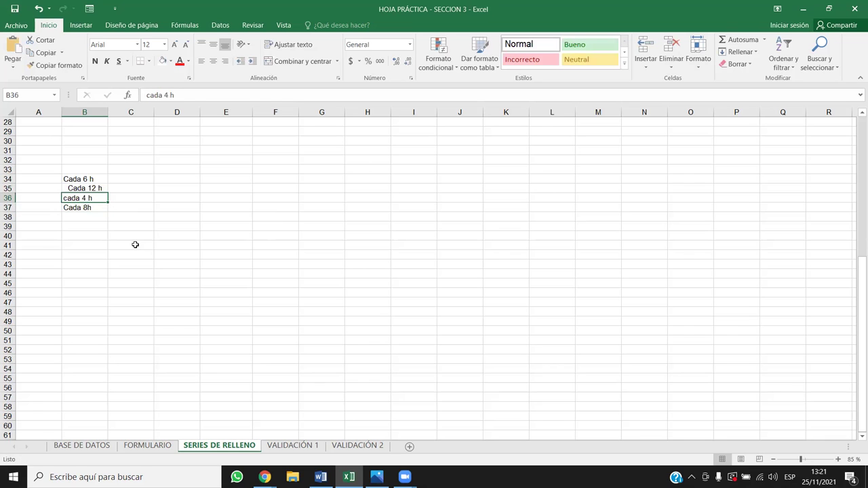
key(F2)
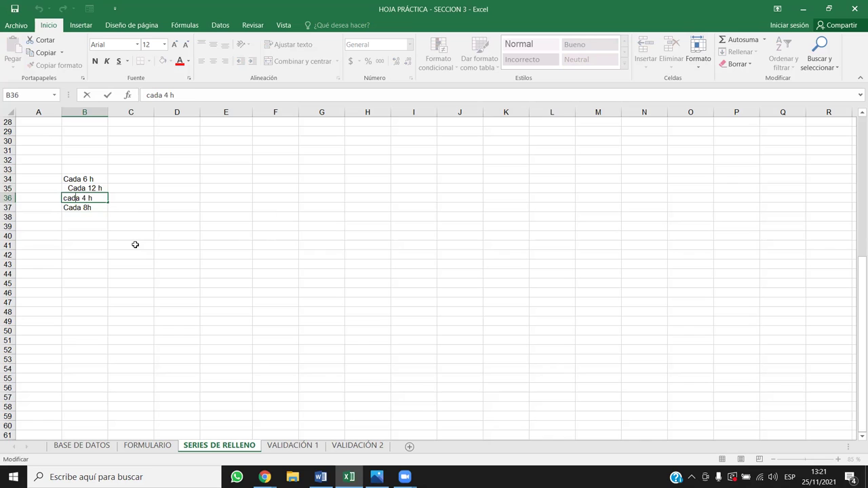
key(Home)
key(Delete)
text(C)
click(135, 244)
Step: Left-align the four labels in B34:B37
drag(102, 179, 102, 207)
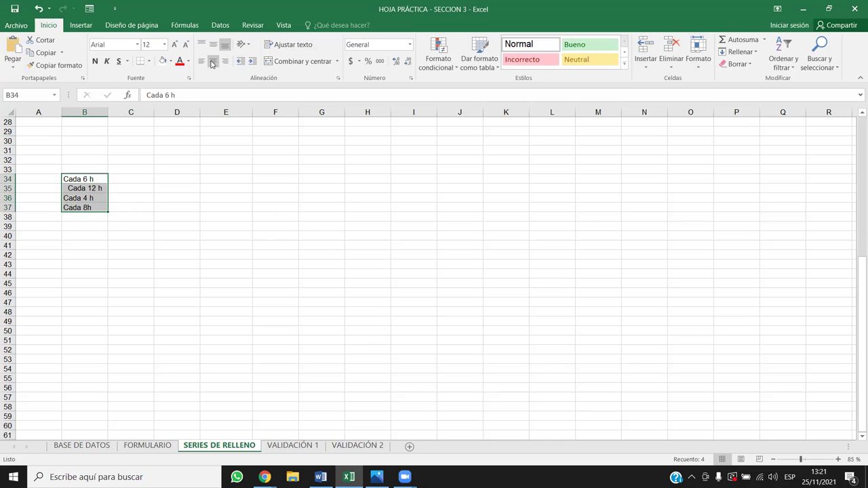
click(208, 61)
click(139, 180)
click(180, 177)
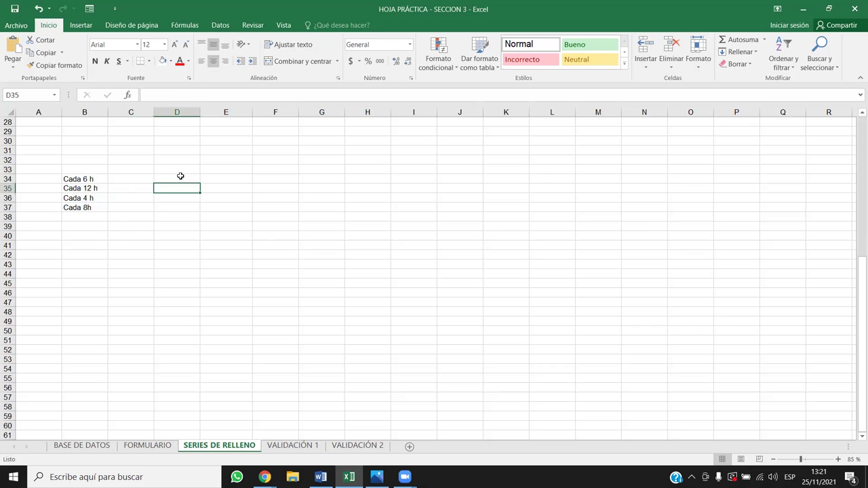
Step: Enter 07:00 in D34 and copy it down so D34:D37 all show 07:00
text(7:0)
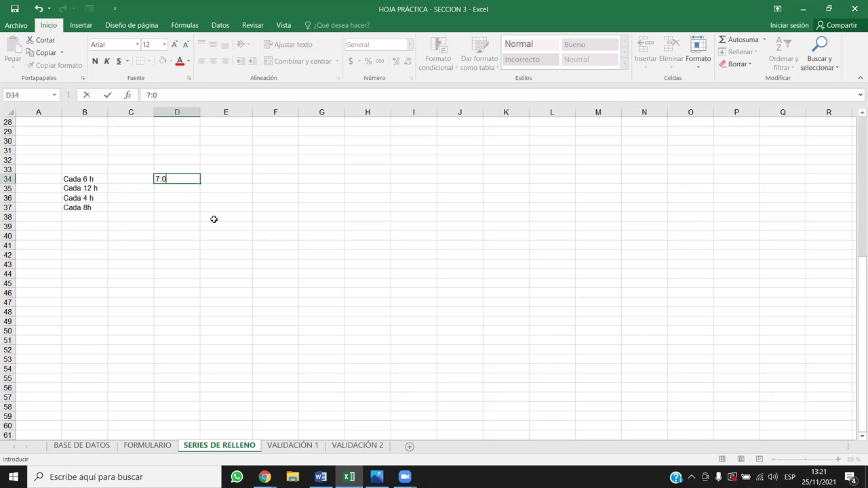
text(0)
key(Return)
click(186, 178)
key(ctrl+c)
click(188, 195)
key(ctrl+v)
click(188, 179)
click(193, 189)
key(ctrl+v)
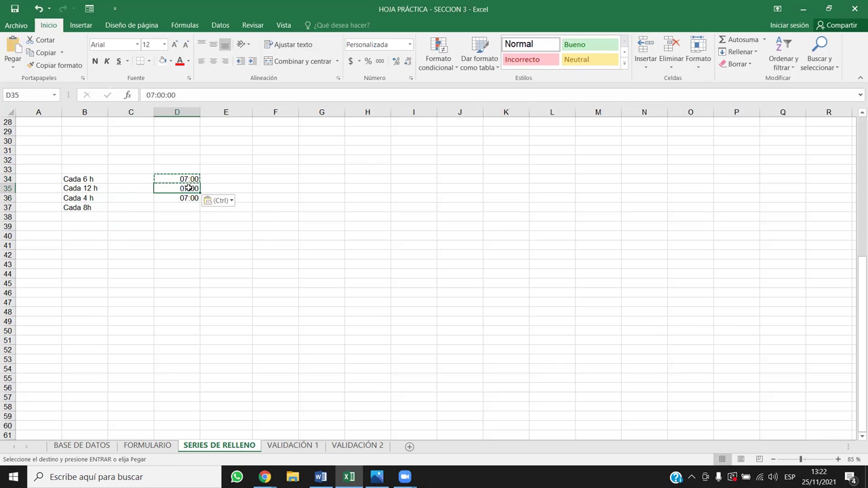
key(Escape)
click(191, 184)
drag(200, 188, 202, 210)
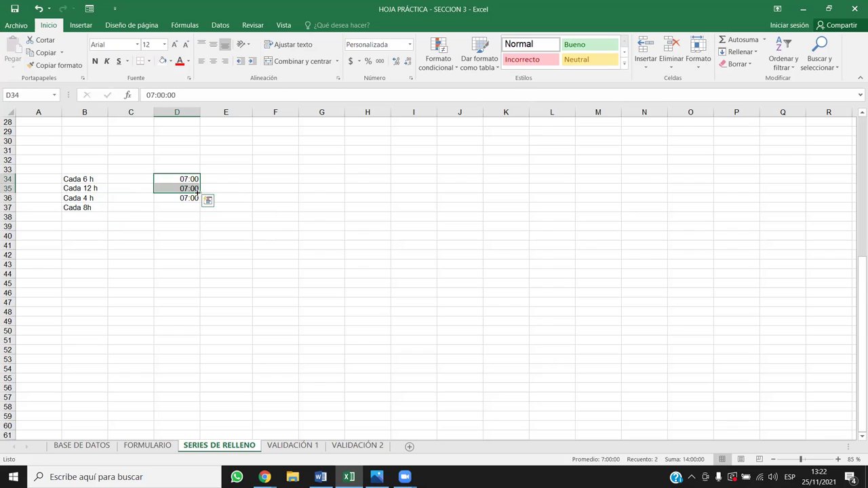
click(284, 205)
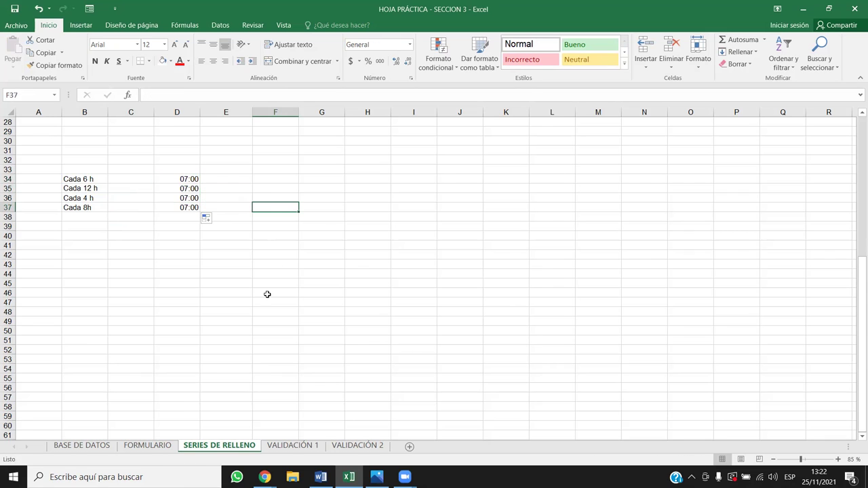
Step: Review the 07:00 start times and rows 34–35, ending on cell E34
click(226, 178)
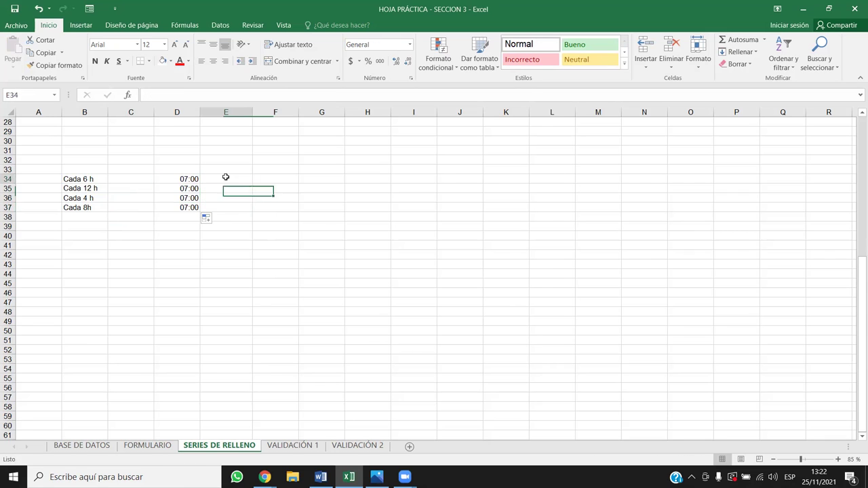
click(265, 163)
click(276, 171)
drag(184, 177, 195, 201)
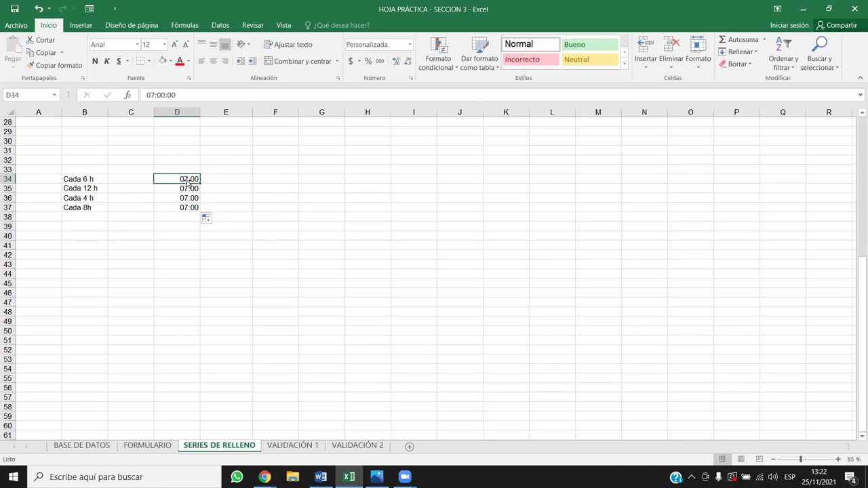
click(83, 178)
click(8, 179)
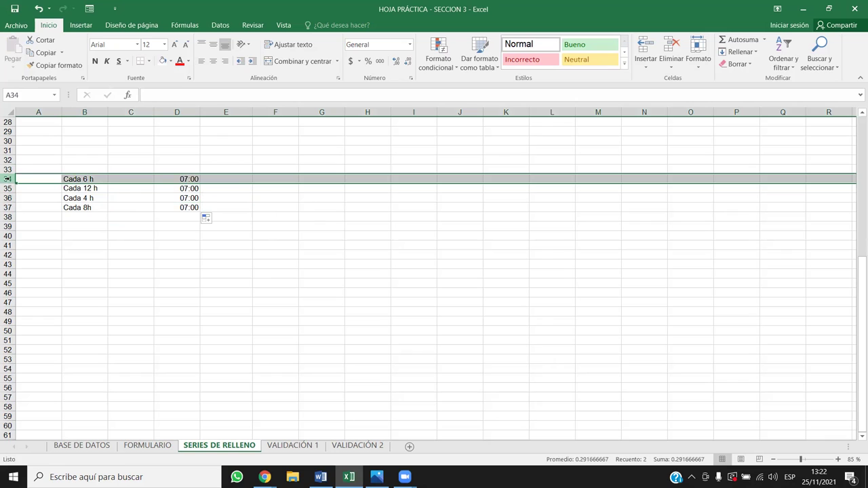
click(7, 188)
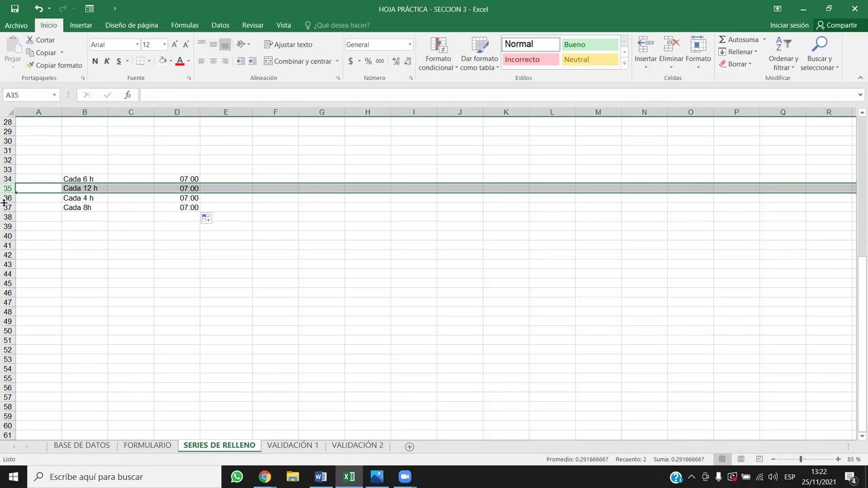
click(193, 178)
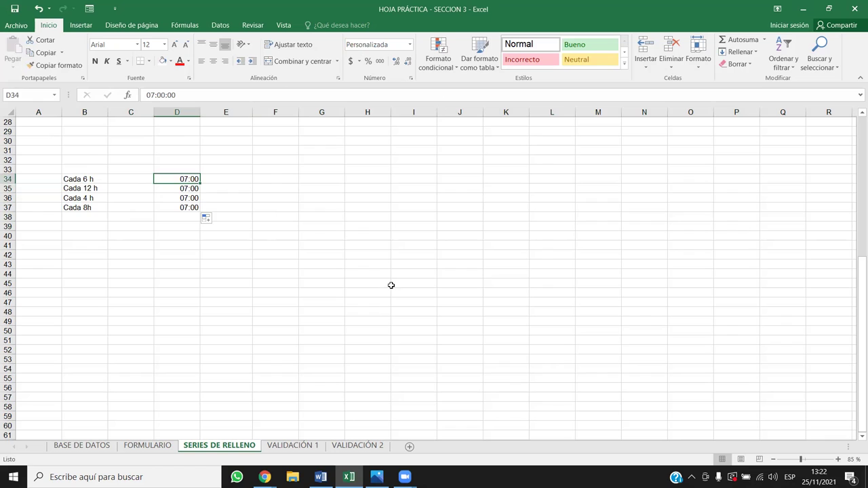
click(228, 179)
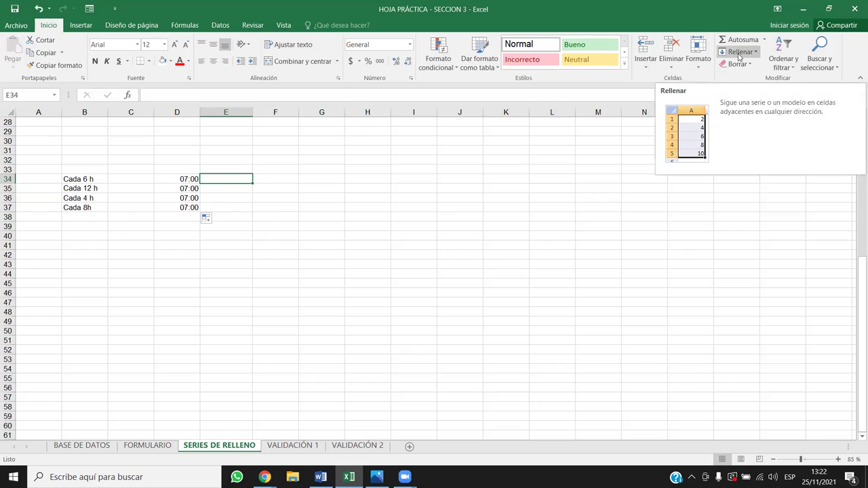
Step: Fill D34:K34 as a time series with increment 6:00 and limit 4
click(190, 180)
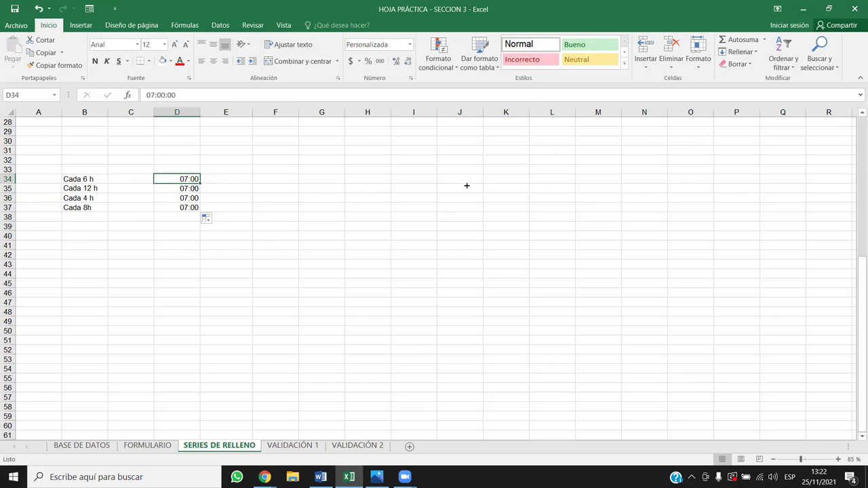
drag(467, 186, 509, 183)
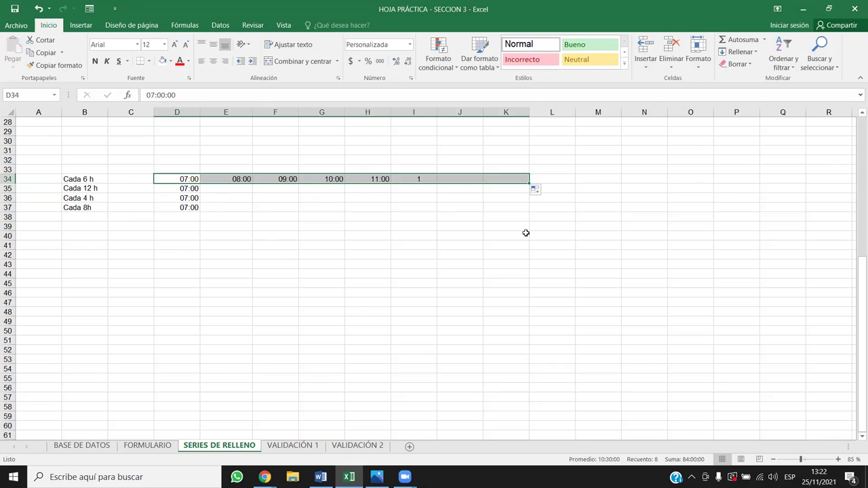
click(741, 52)
click(750, 134)
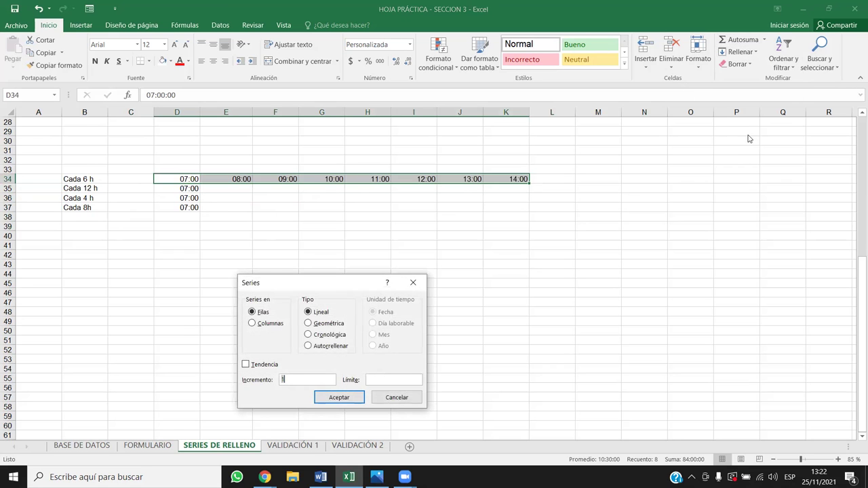
drag(312, 283, 584, 204)
text(6)
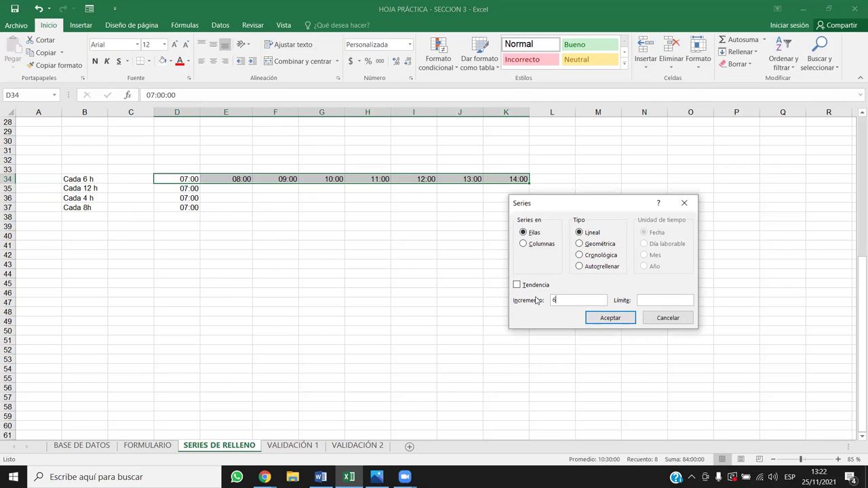
text(:00)
text(4)
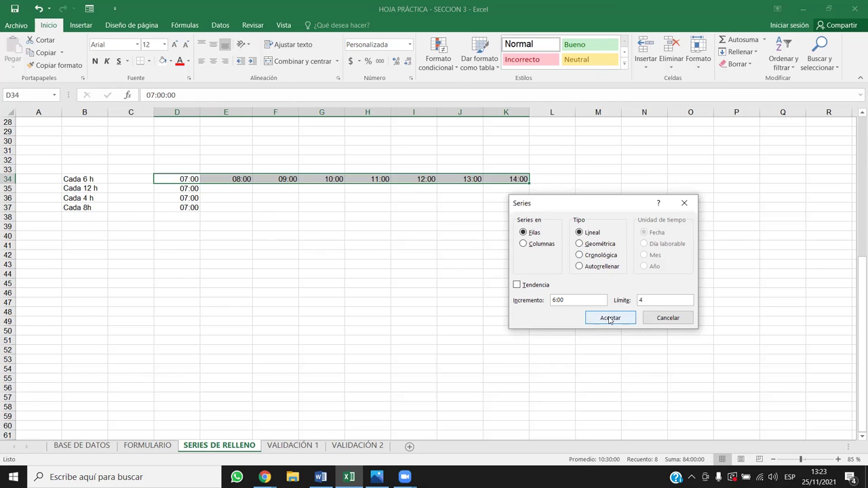
click(607, 317)
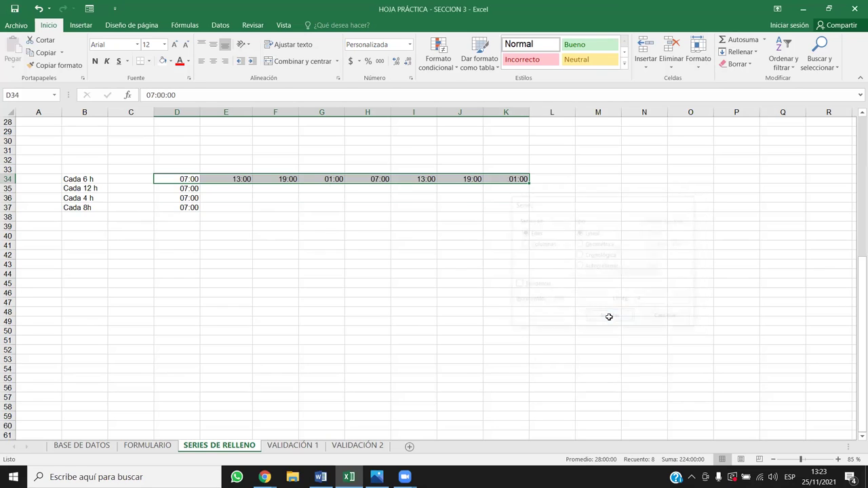
Step: Delete the extra times in I34:K34, keeping the 6-hour series in D34:H34
click(461, 209)
click(183, 178)
drag(208, 179, 527, 185)
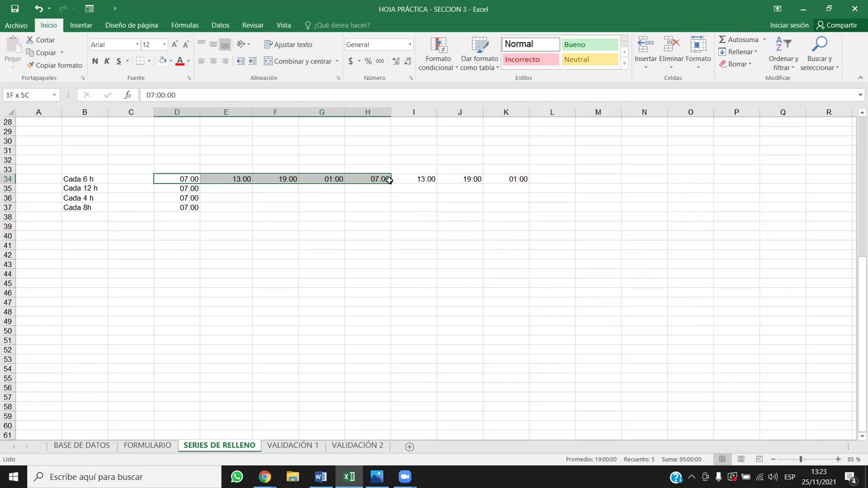
click(180, 173)
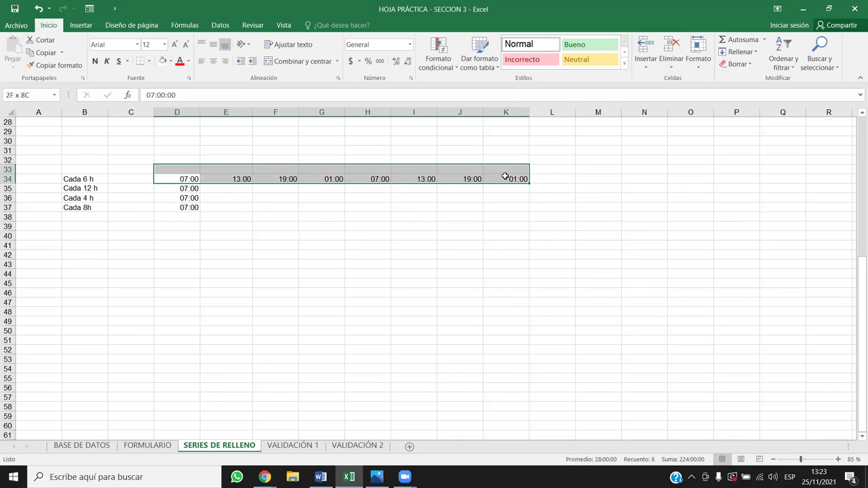
drag(268, 167, 508, 178)
click(493, 196)
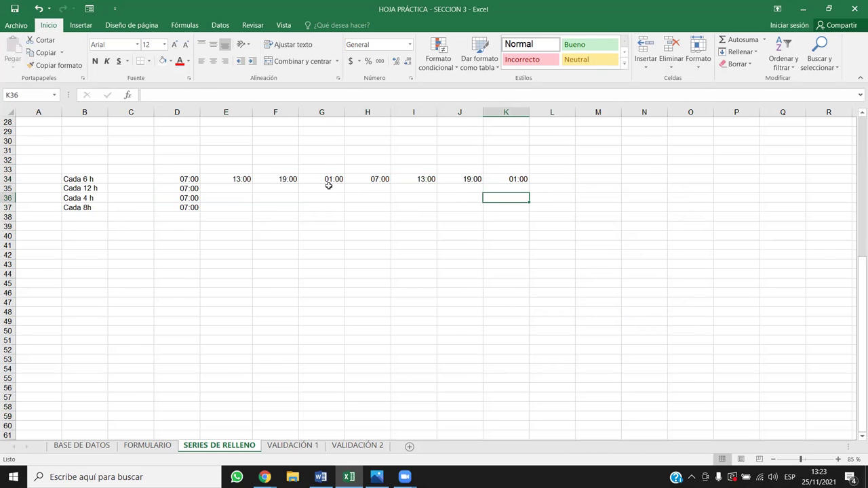
click(415, 179)
drag(445, 176, 515, 180)
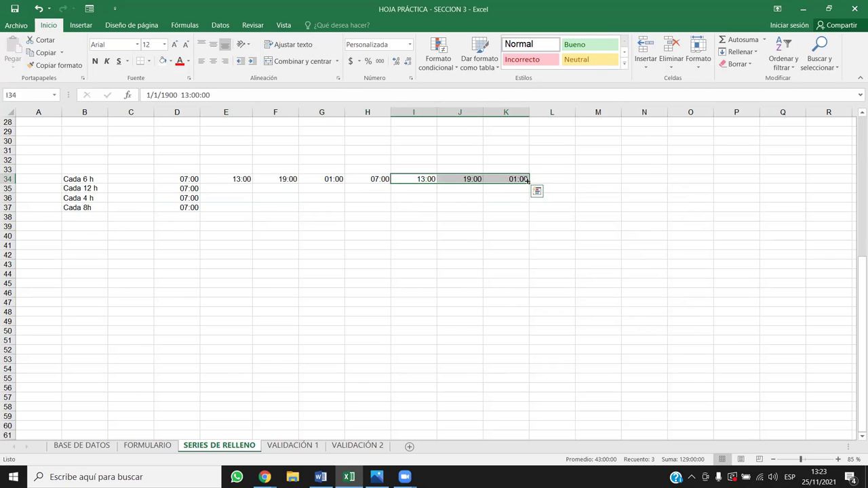
key(Delete)
click(475, 253)
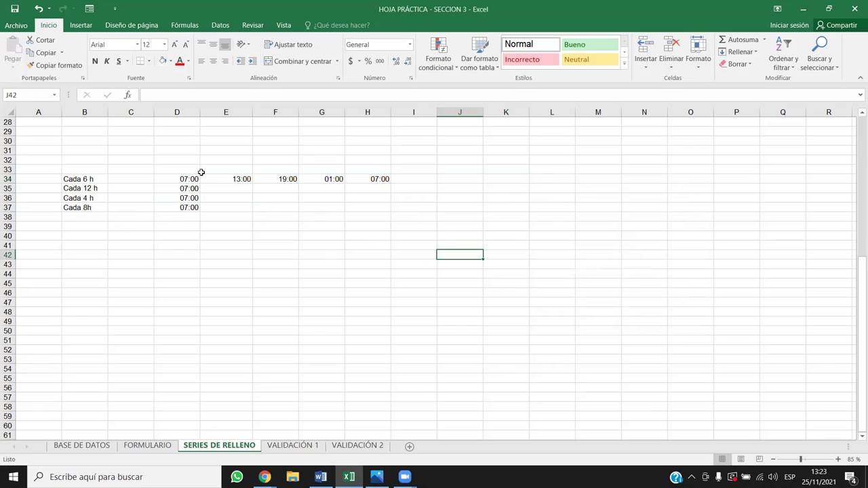
drag(190, 178, 377, 177)
Step: Fill row 35 from 07:00 in D35 as a series with increment 12:00 and limit 4
click(86, 178)
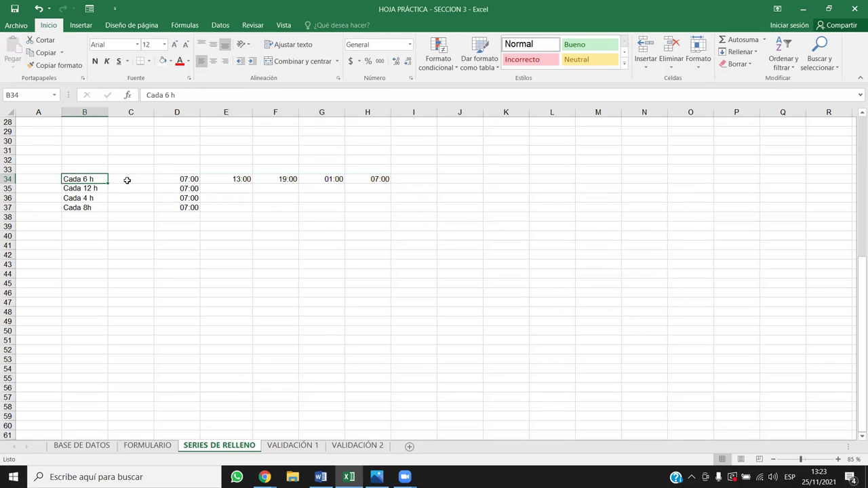
click(172, 190)
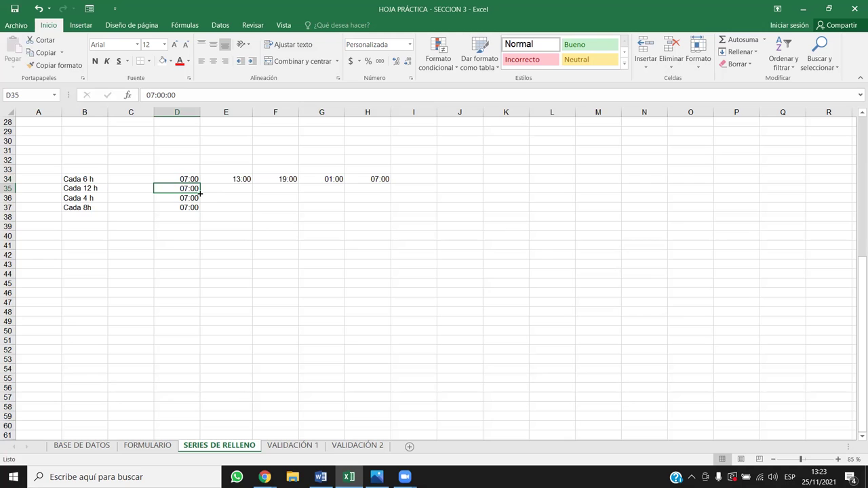
click(739, 51)
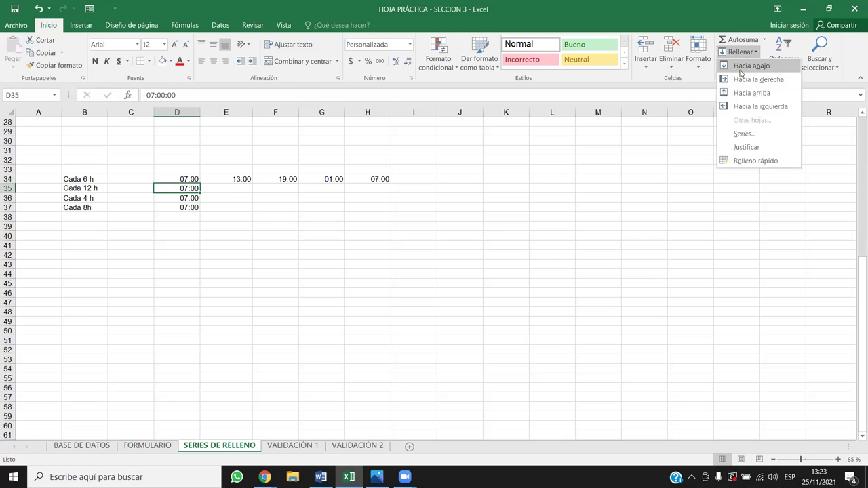
click(750, 139)
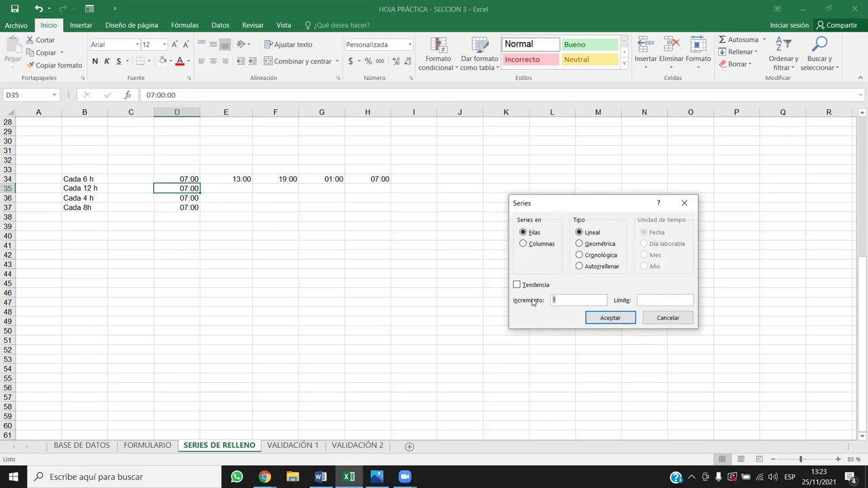
text(15:00)
key(BackSpace)
key(BackSpace)
key(BackSpace)
key(BackSpace)
text(2:00)
click(656, 299)
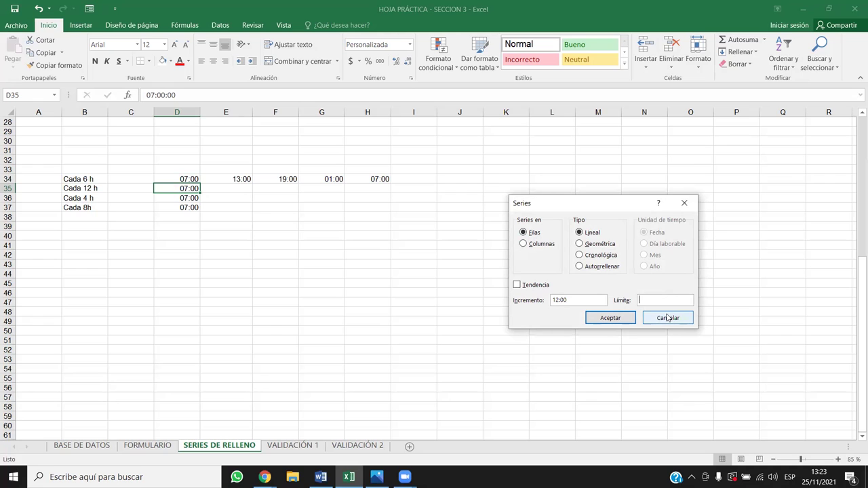
text(4)
key(Return)
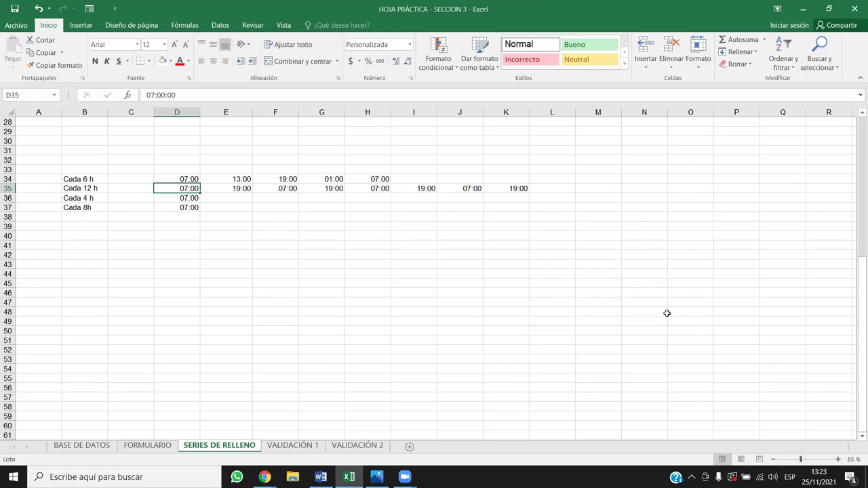
Step: Check the 12-hour values and delete the extra times from G35 onward
mouse_move(188, 190)
mouse_down()
mouse_move(532, 186)
mouse_move(520, 188)
mouse_up()
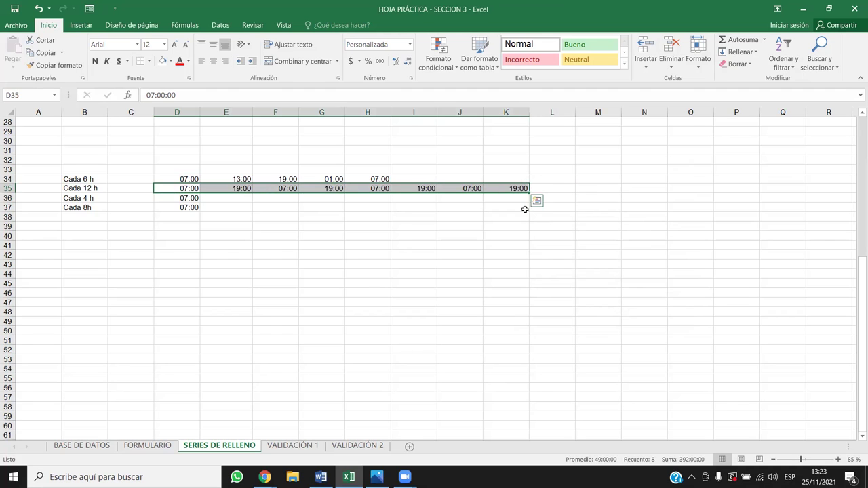
click(523, 207)
drag(189, 186, 504, 188)
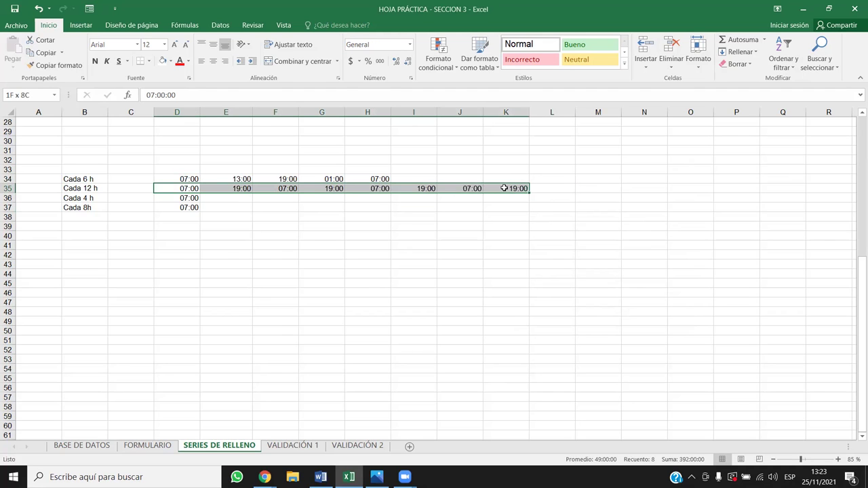
click(181, 188)
click(232, 189)
click(275, 187)
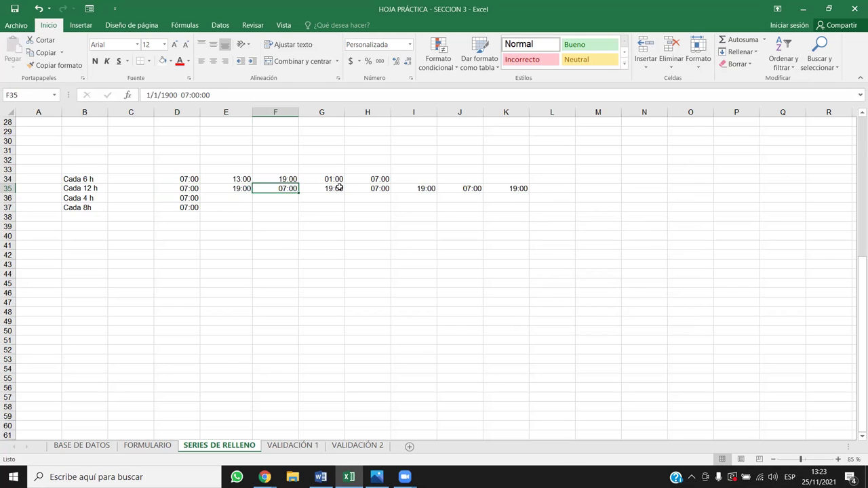
click(335, 188)
drag(336, 190, 559, 193)
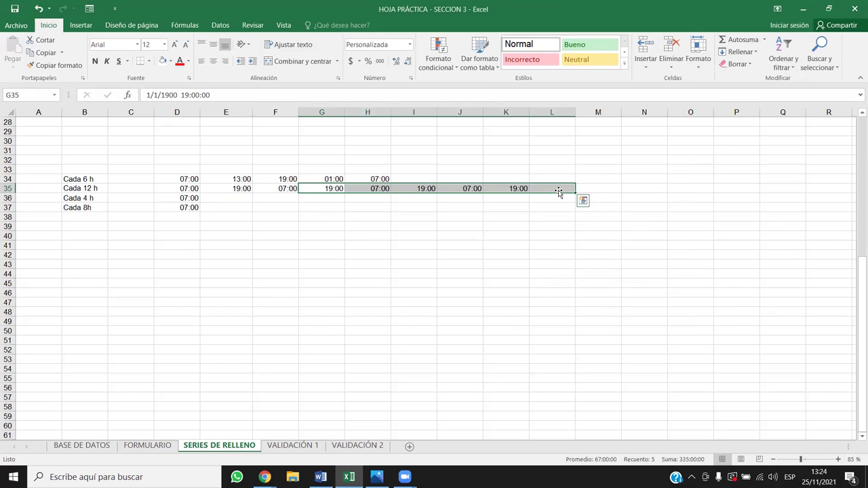
key(Delete)
Step: Delete the trailing 07:00 values in H34 and F35
click(463, 218)
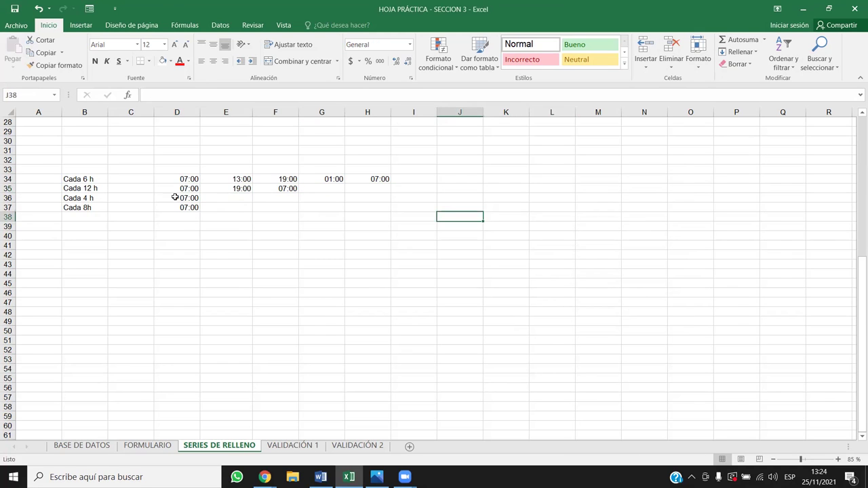
drag(183, 185, 238, 188)
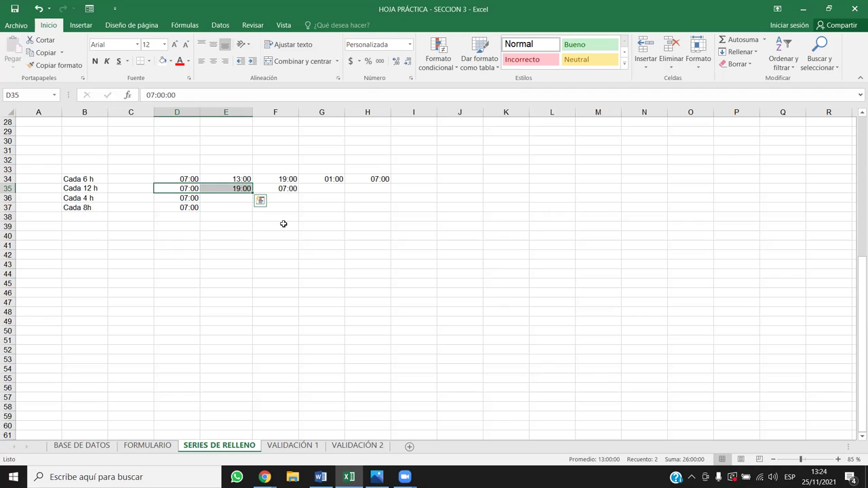
click(380, 178)
ctrl+click(285, 188)
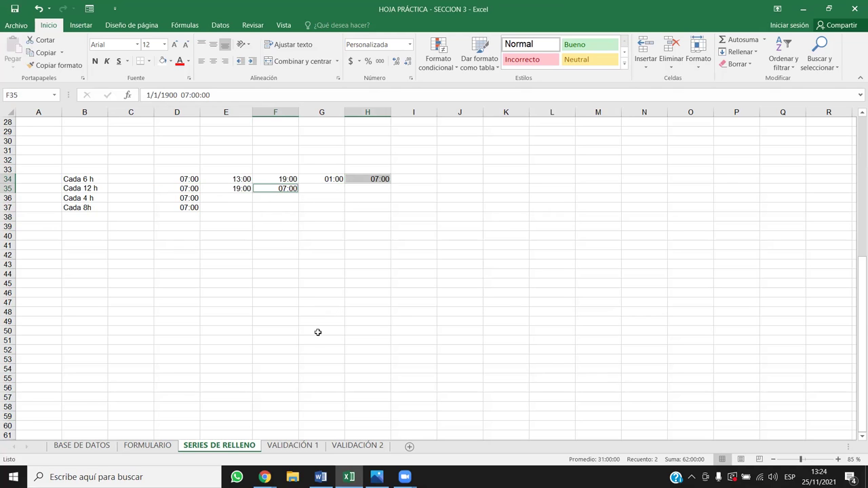
key(Delete)
click(258, 224)
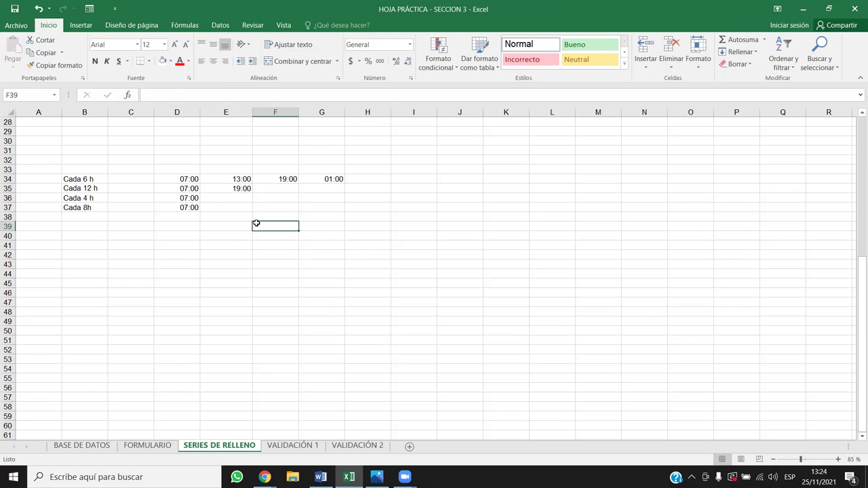
Step: Confirm row 34 ends at 01:00 in G34 and row 35 holds 07:00, 19:00
click(190, 180)
click(329, 181)
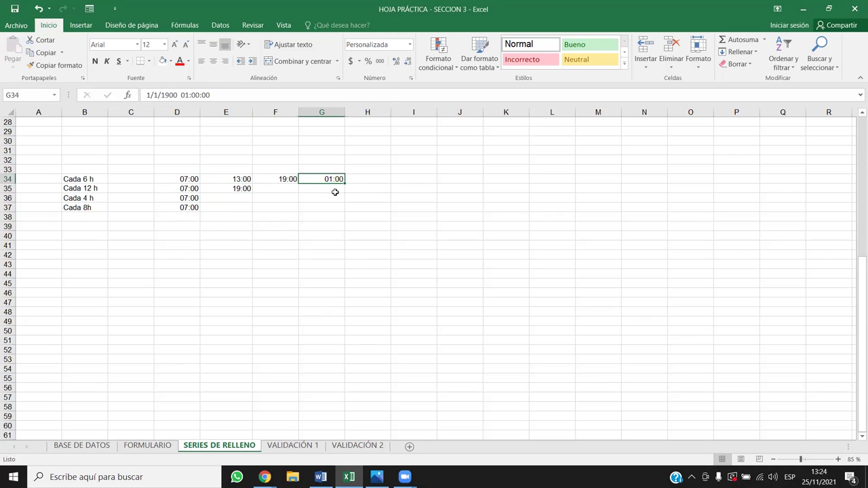
click(364, 180)
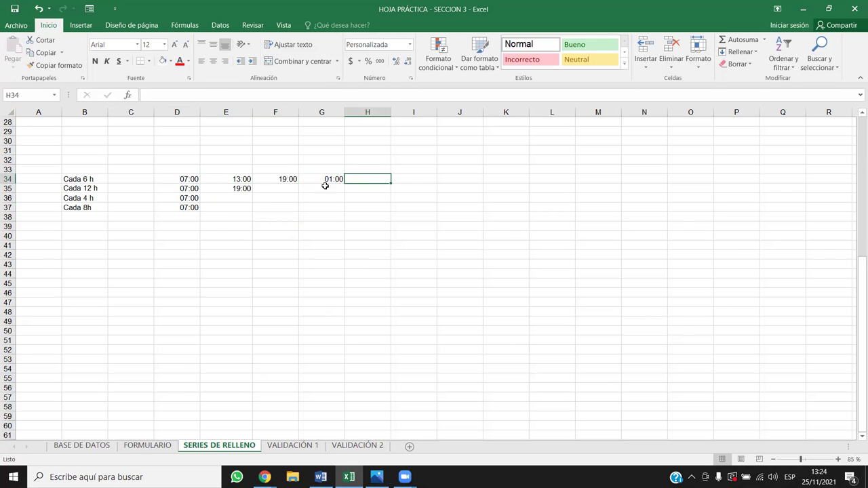
click(188, 179)
click(76, 188)
click(185, 188)
click(221, 188)
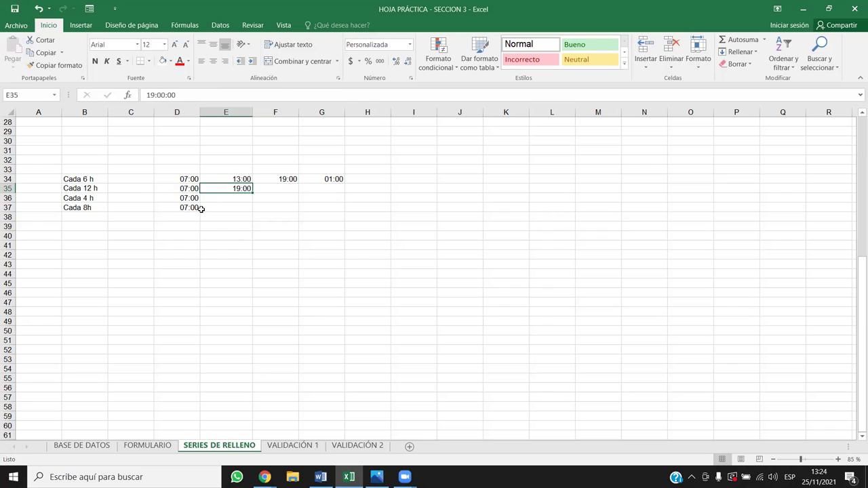
click(186, 189)
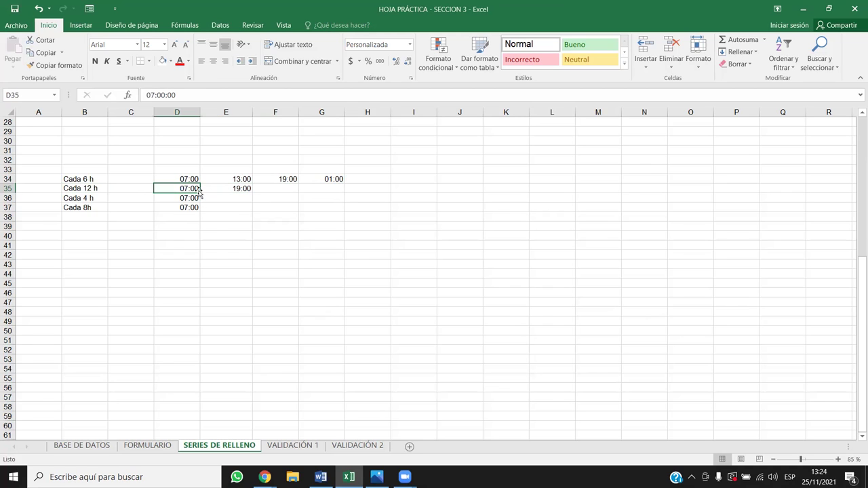
key(Right)
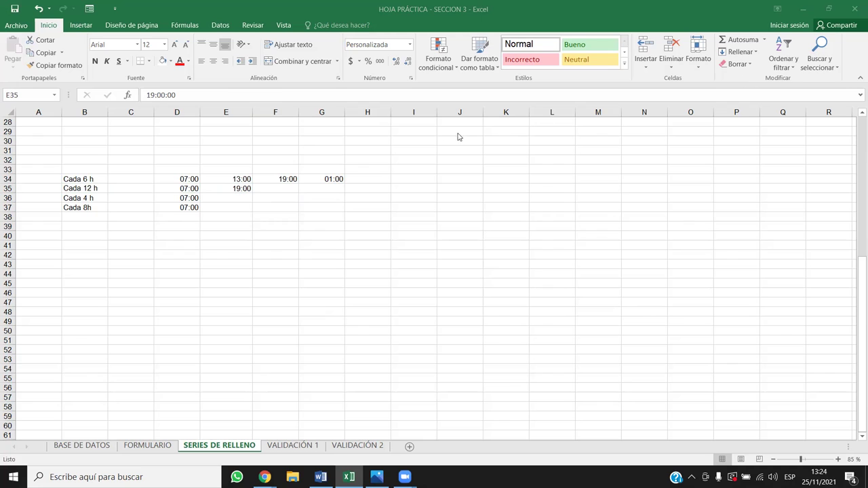
click(45, 27)
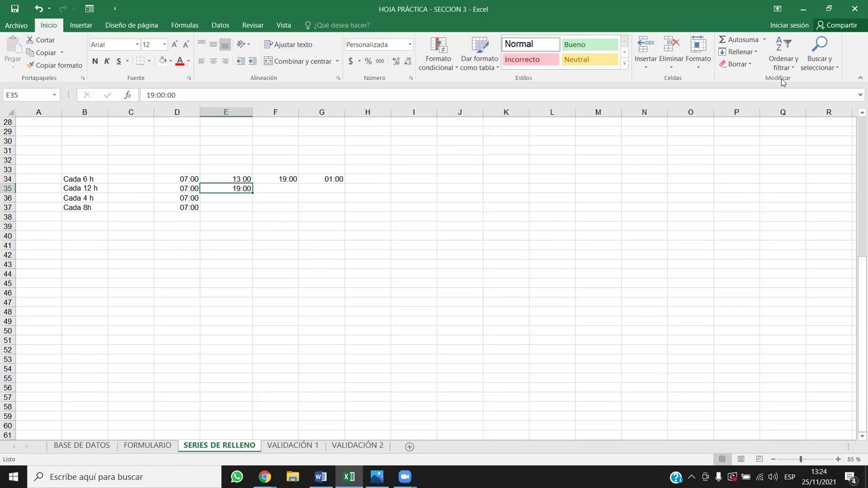
Step: Open the Series settings from the fill menu, then cancel without filling anything
click(748, 56)
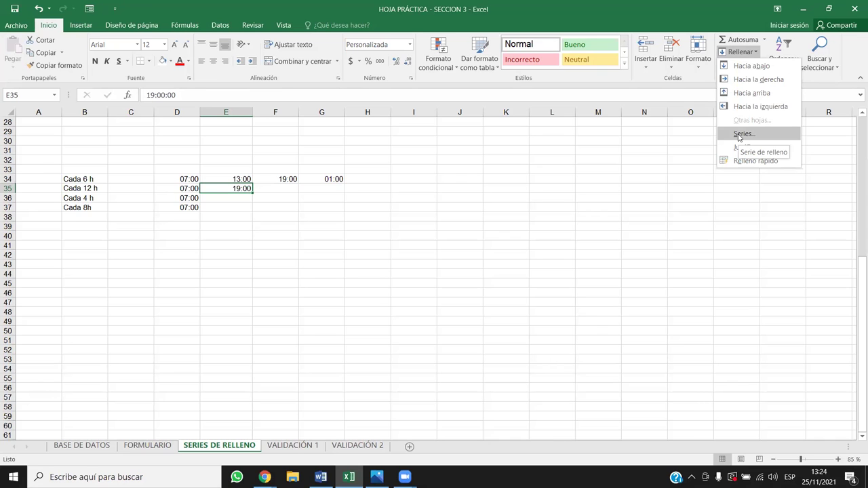
click(739, 136)
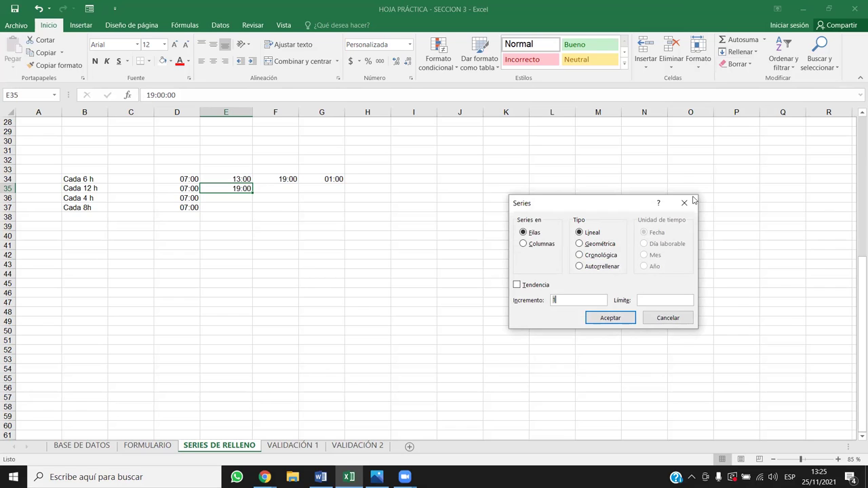
key(Escape)
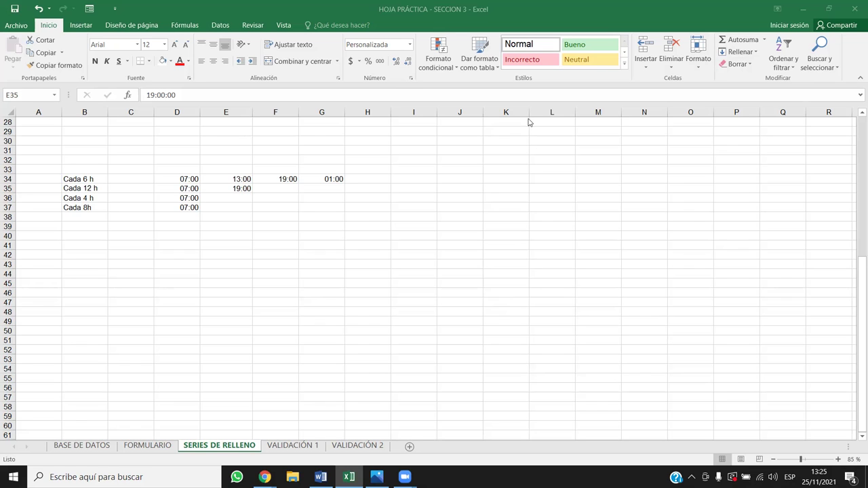
Step: Select the 07:00 start in D36 and undo an attempted fill across row 36
click(84, 198)
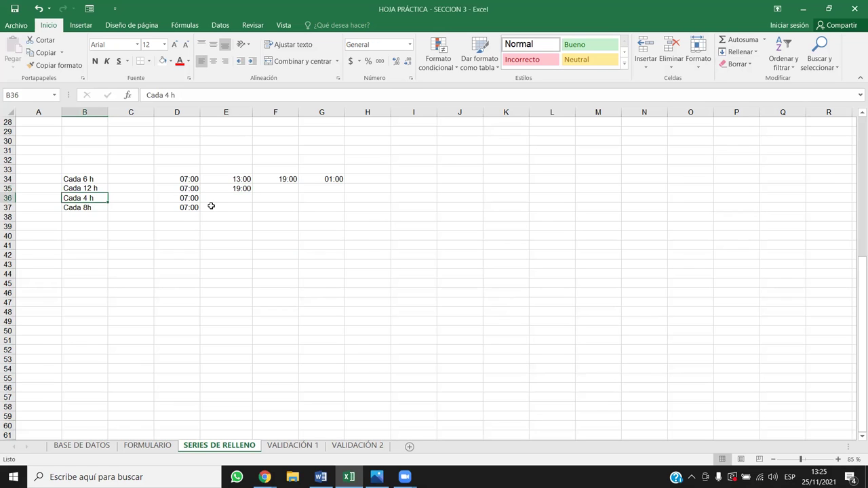
click(191, 199)
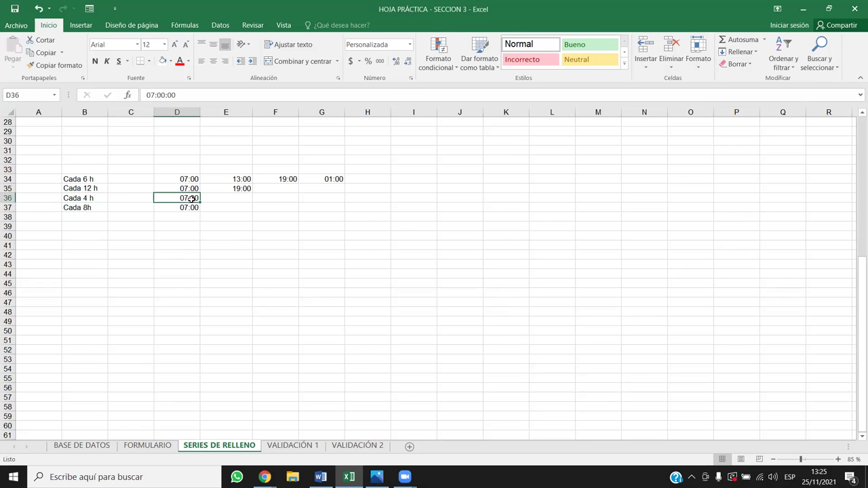
click(94, 177)
drag(163, 179, 326, 178)
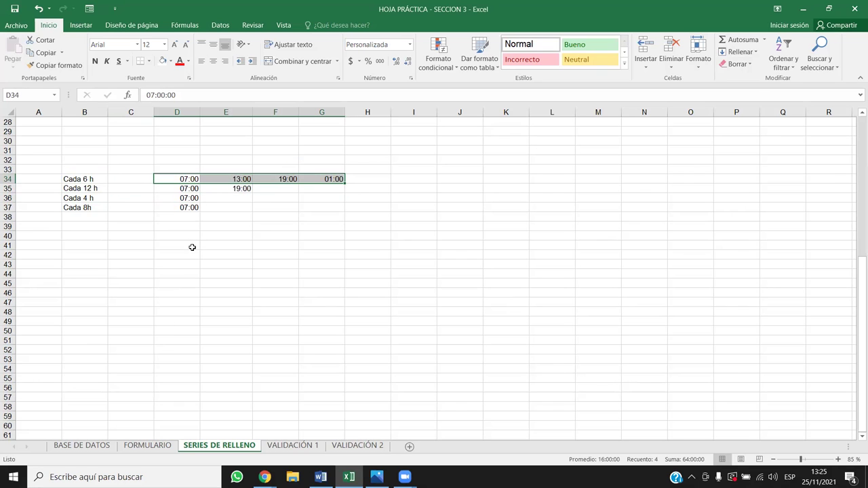
click(193, 198)
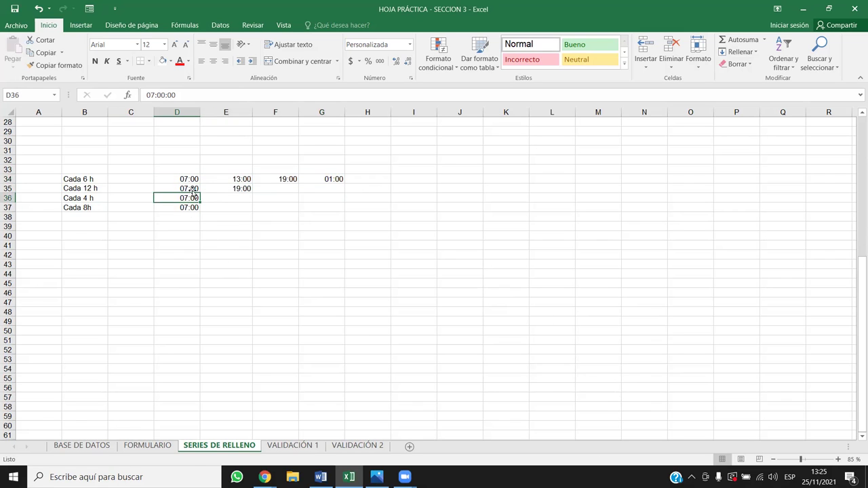
mouse_move(201, 202)
mouse_down()
mouse_move(345, 203)
mouse_move(186, 201)
mouse_up()
key(ctrl+z)
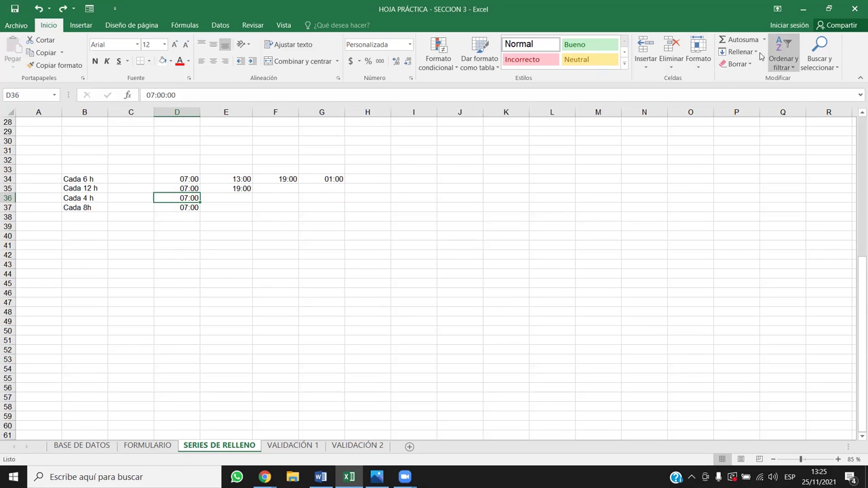
Step: Open the Series settings for D36 with increment 4 and move to the Límite field
click(739, 52)
click(744, 134)
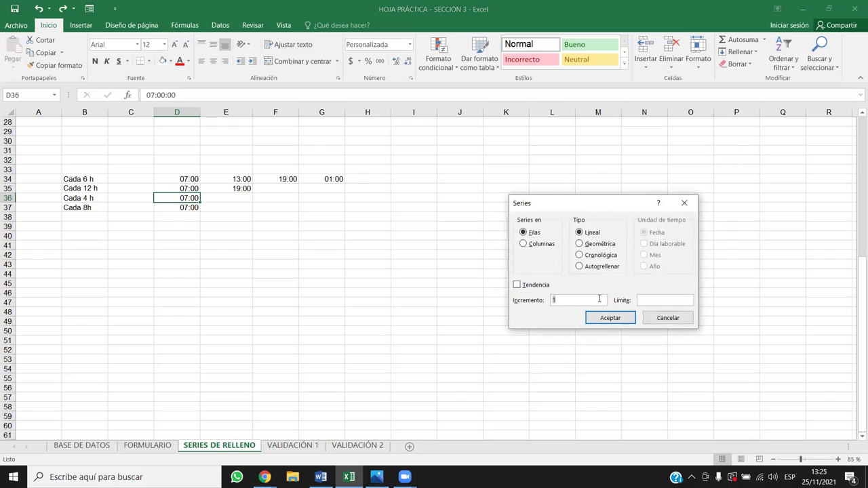
text(4:00)
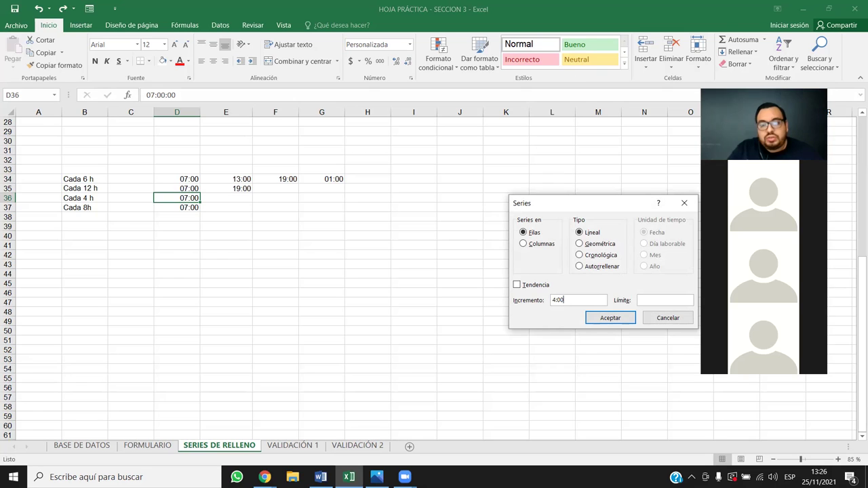
drag(597, 203, 434, 137)
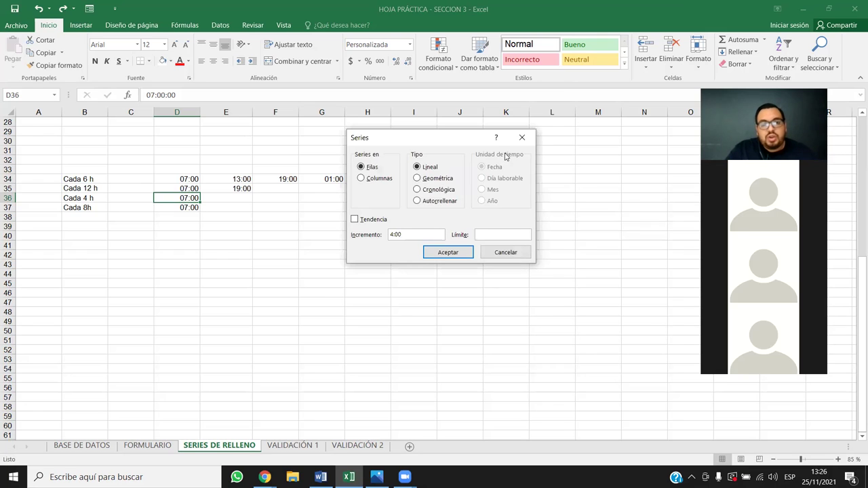
click(528, 144)
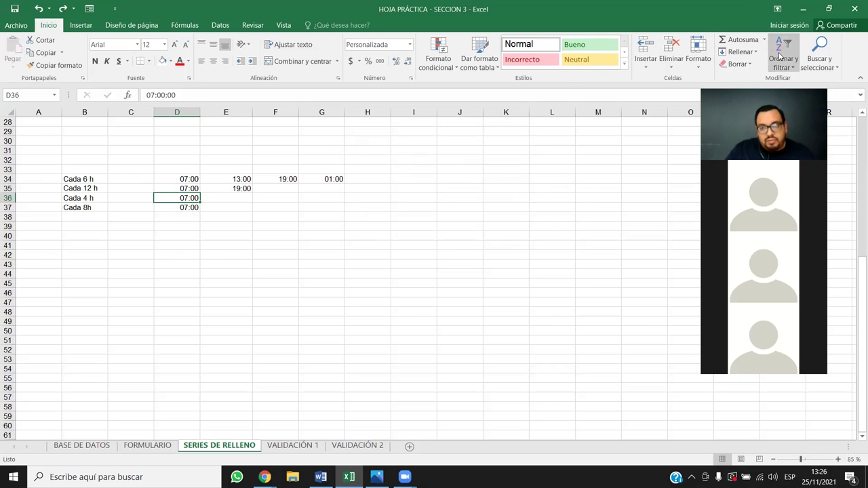
click(749, 53)
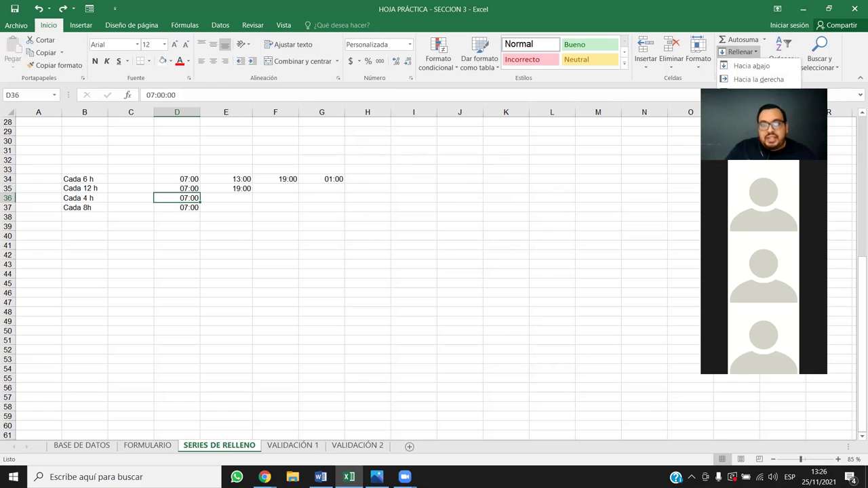
text(s)
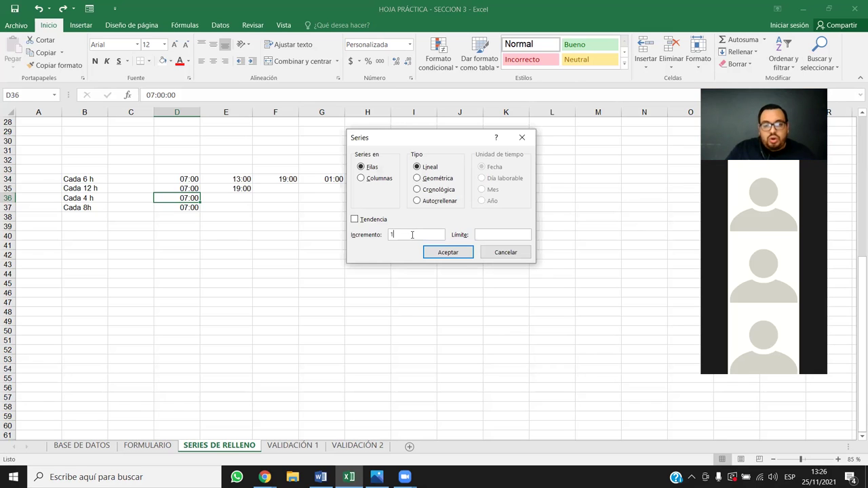
text(4)
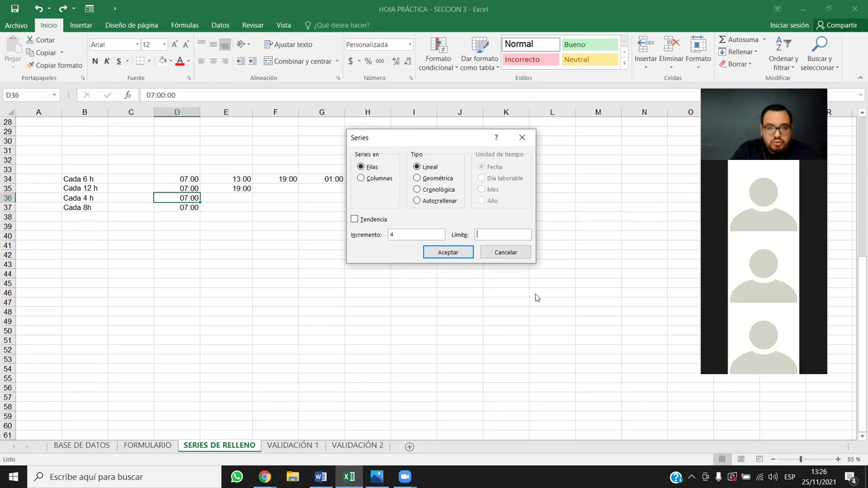
key(Tab)
Step: Apply the pending 4-hour series and clear the wrong 07:00 from E36
click(445, 251)
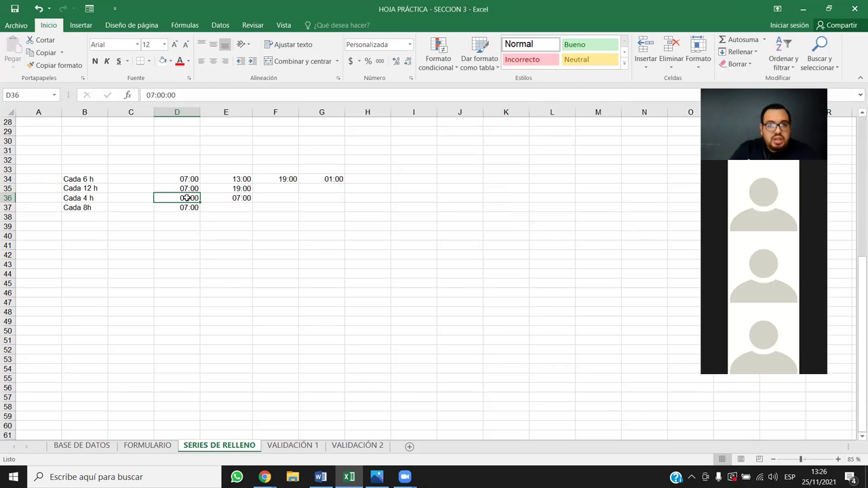
drag(188, 198, 225, 198)
click(211, 235)
click(220, 198)
key(Delete)
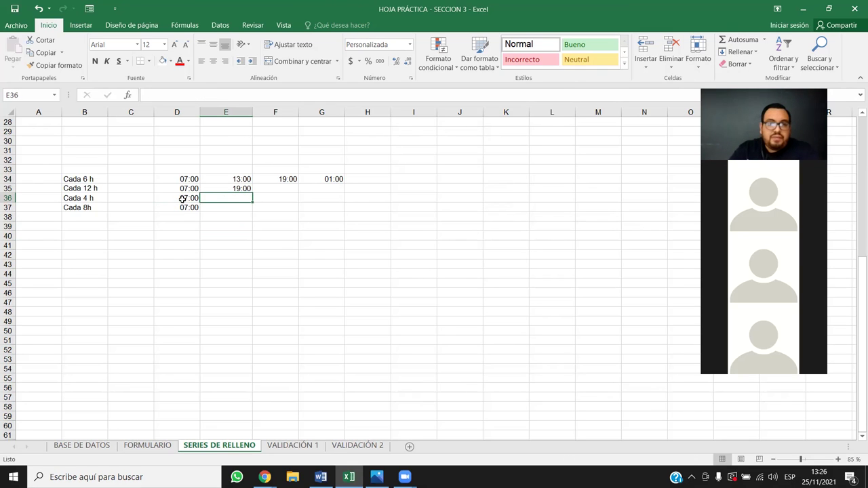
Step: Refill row 36 from 07:00 in D36 as a 4-hour Series
click(182, 198)
click(740, 52)
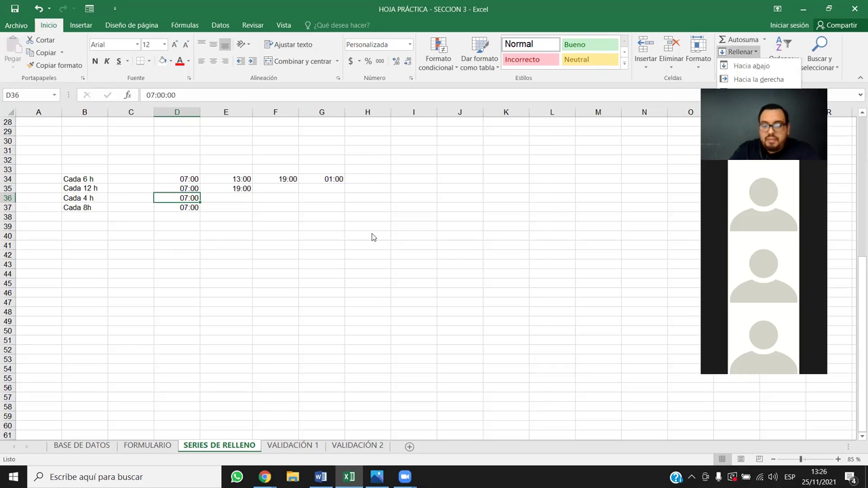
text(4:00)
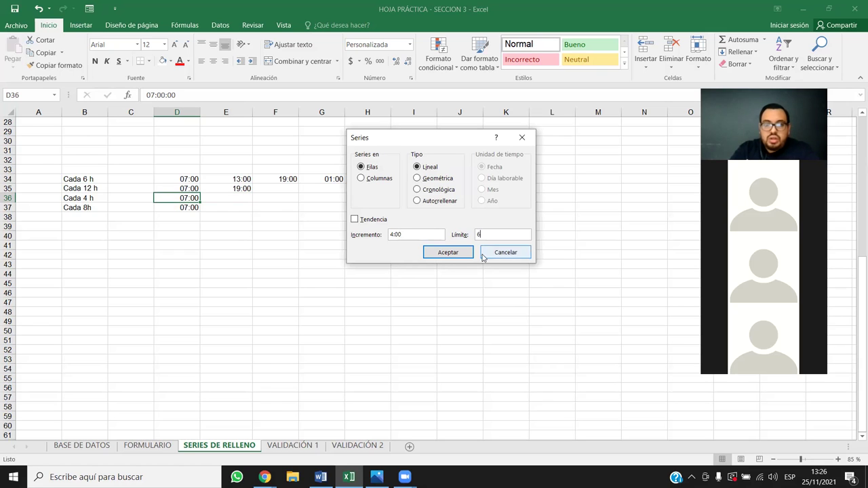
click(451, 253)
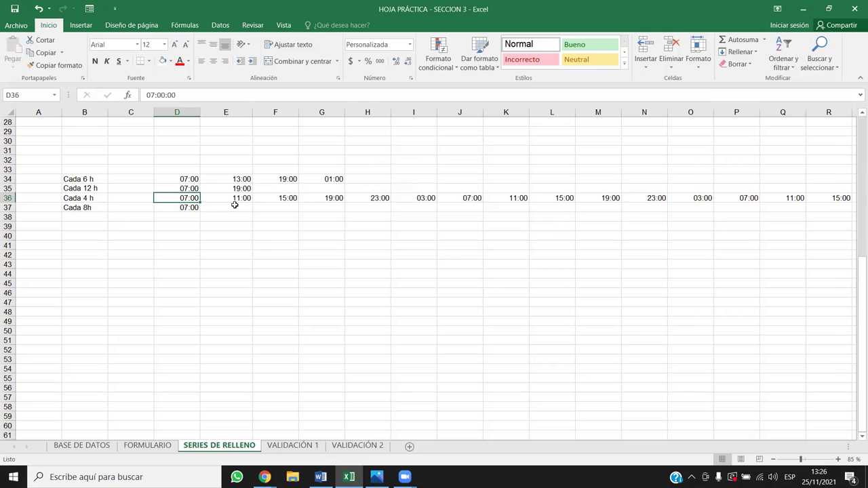
Step: Inspect how far the row 36 series runs, then undo the overlong 4-hour fill
key(ctrl+Right)
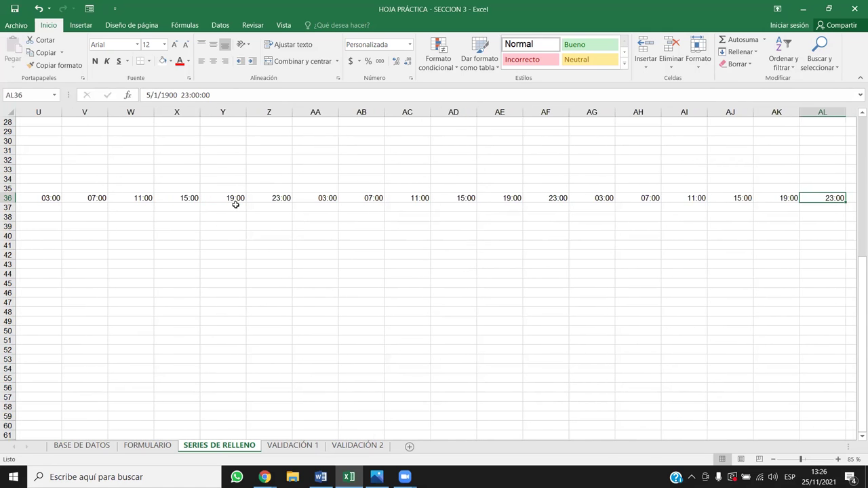
key(ctrl+shift+Left)
key(Left)
key(Left)
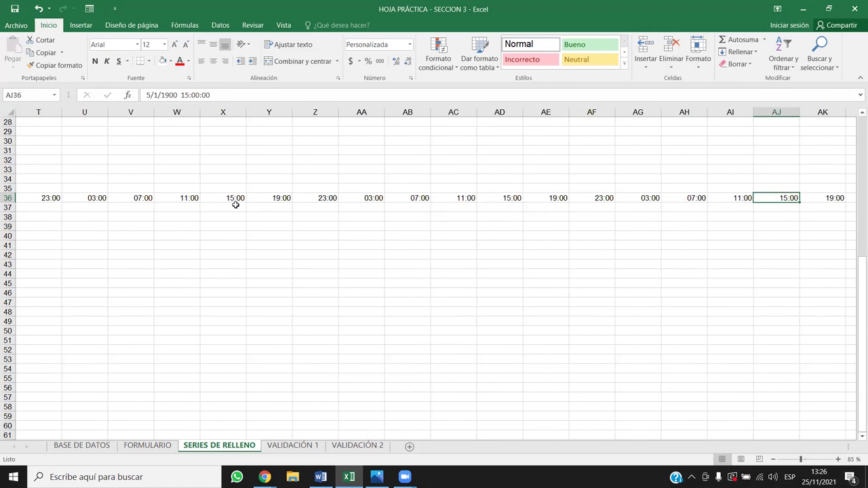
key(Left)
key(Left)
key(Left)
key(Left)
key(Left)
key(Left)
key(Left)
key(Left)
key(Left)
key(Right)
key(Right)
key(Right)
key(Right)
key(Right)
key(Left)
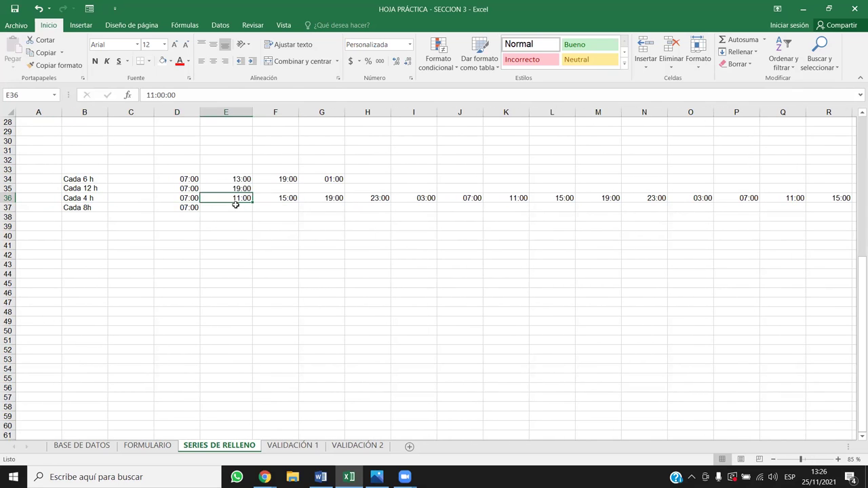
key(ctrl+z)
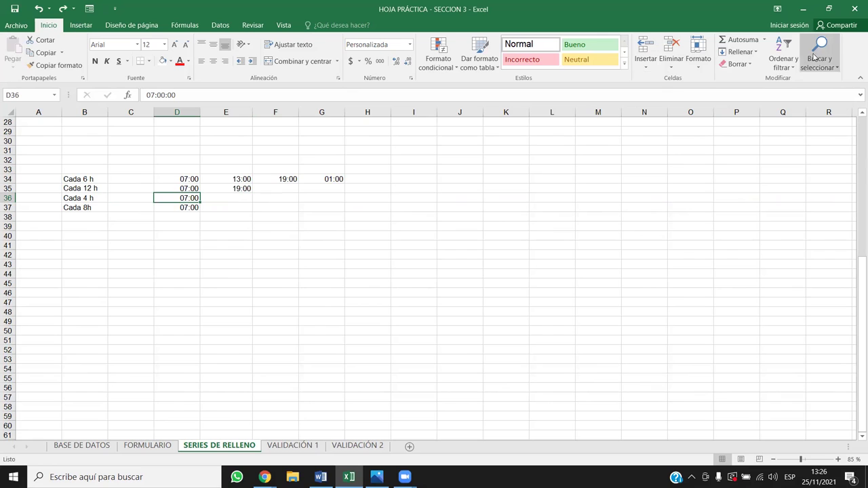
Step: Fill row 36 from 07:00 as a 4-hour series with limit 2
click(752, 53)
text(4:00)
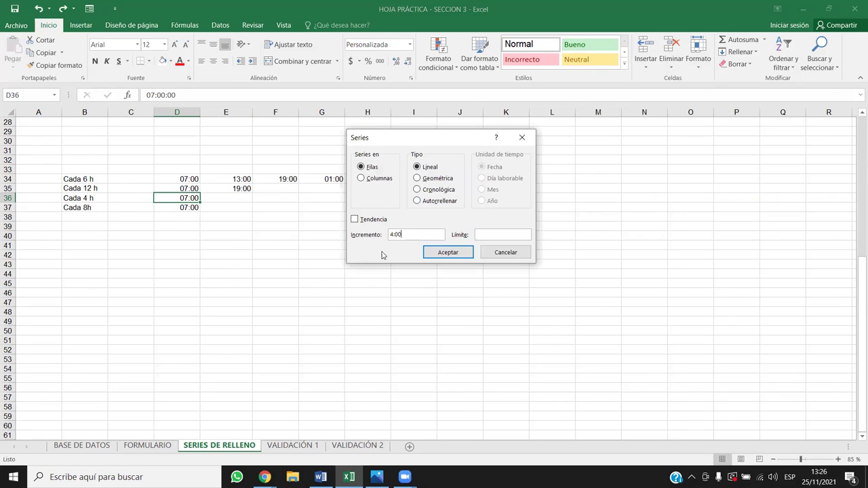
click(508, 235)
text(2)
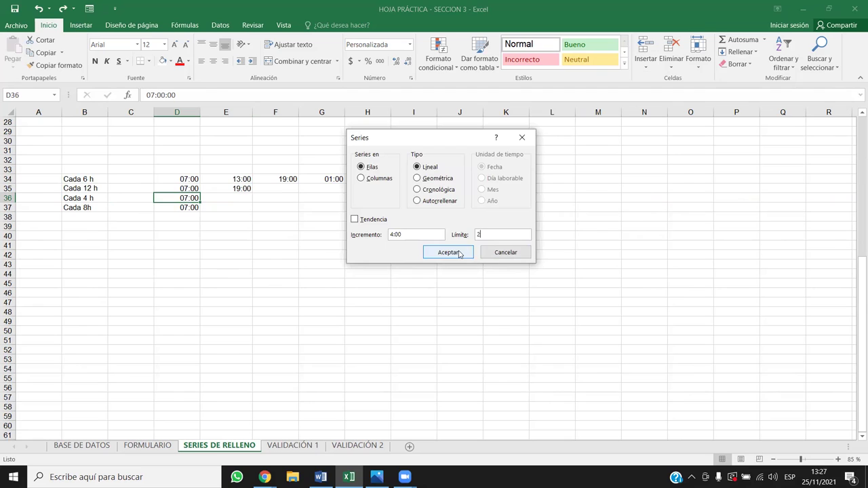
click(444, 251)
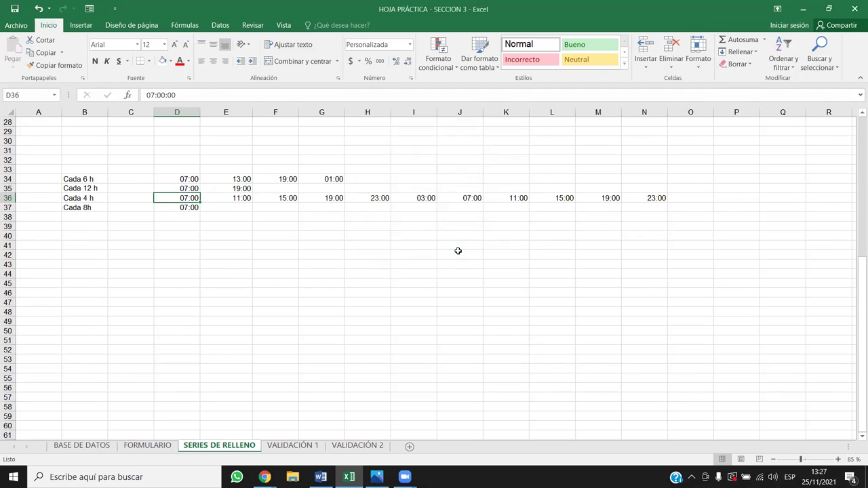
Step: Inspect the row 36 times and clear the extra values from E36 through N36
drag(195, 198, 426, 196)
click(191, 196)
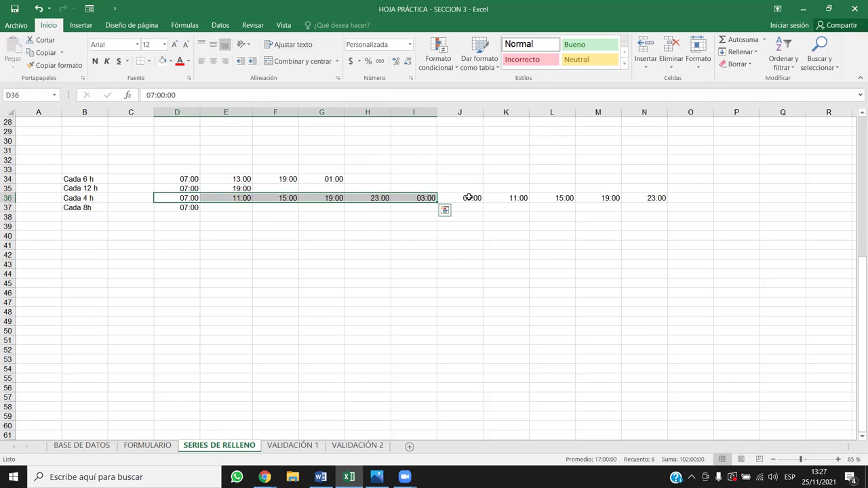
drag(469, 197, 663, 198)
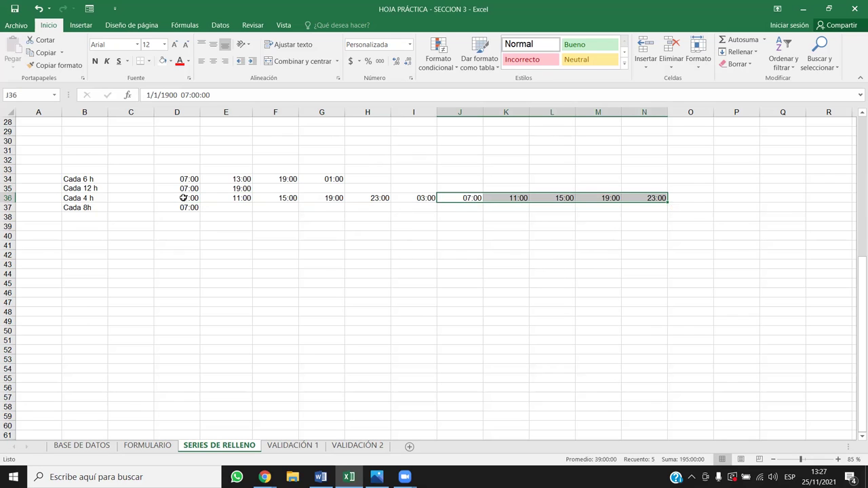
drag(179, 198, 666, 196)
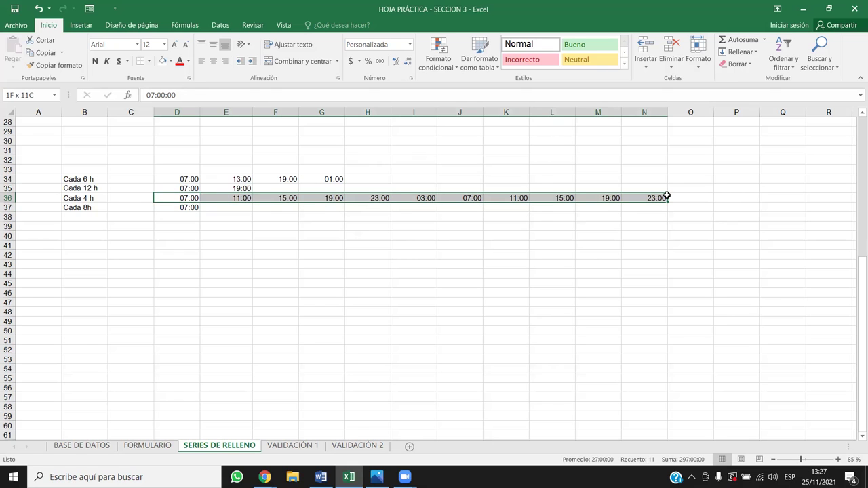
click(551, 230)
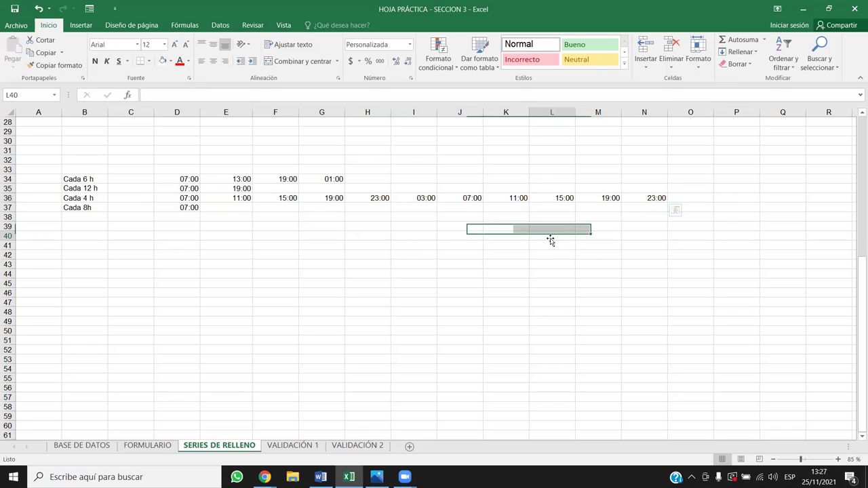
mouse_move(426, 197)
mouse_down()
mouse_move(247, 212)
mouse_move(180, 198)
mouse_up()
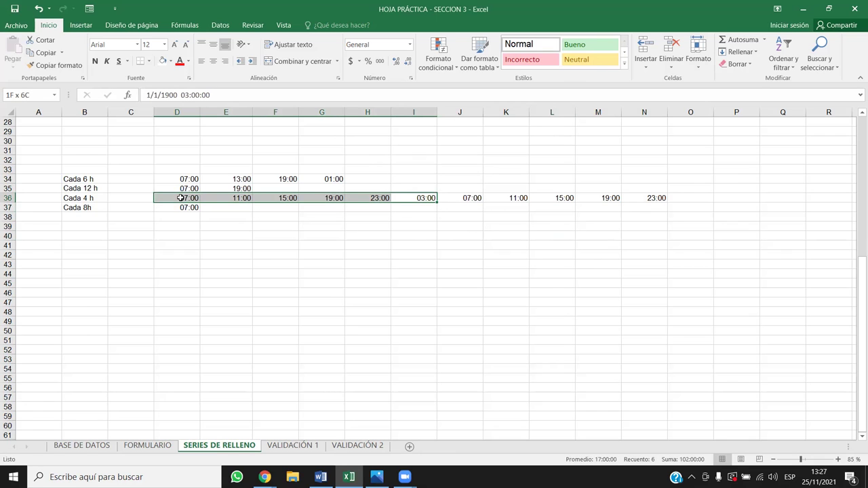
click(380, 198)
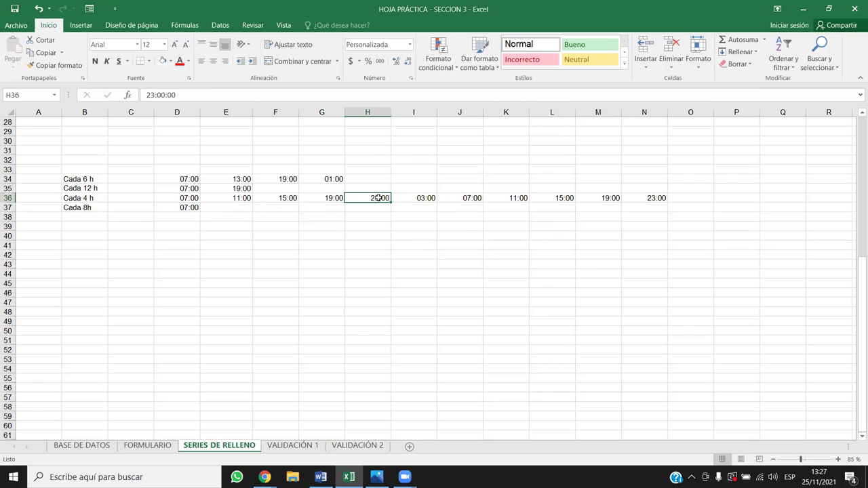
drag(424, 198, 180, 198)
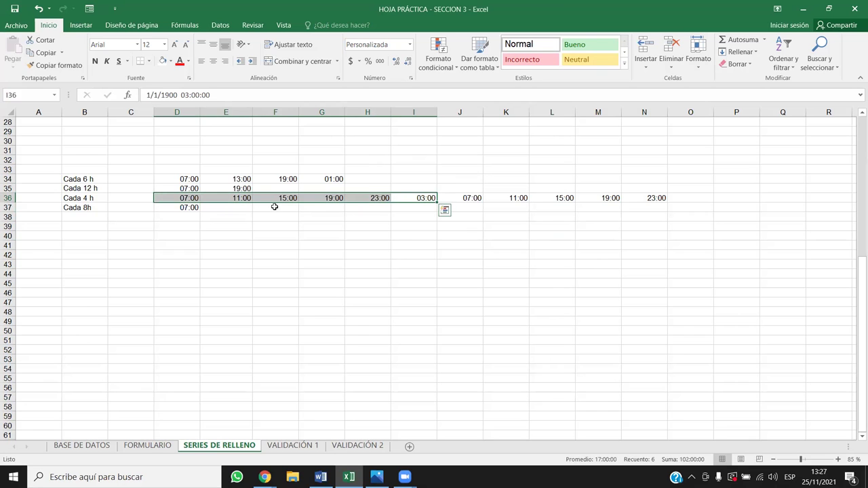
drag(472, 197, 691, 197)
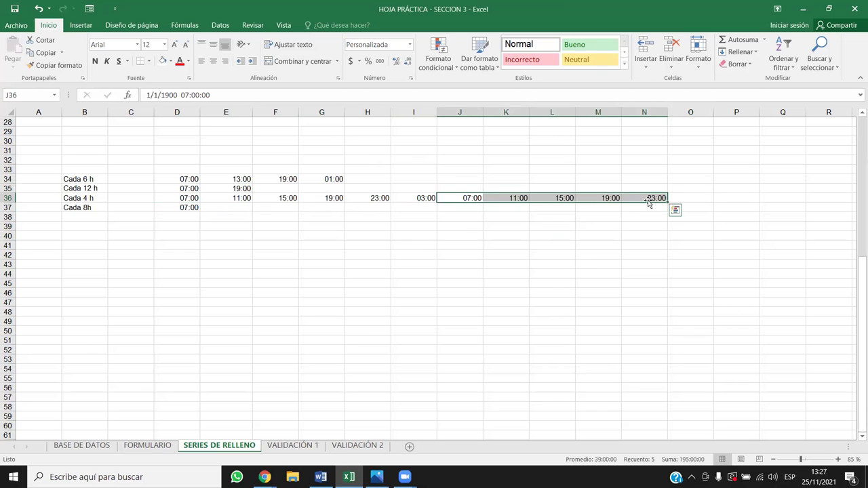
key(Delete)
drag(212, 198, 423, 198)
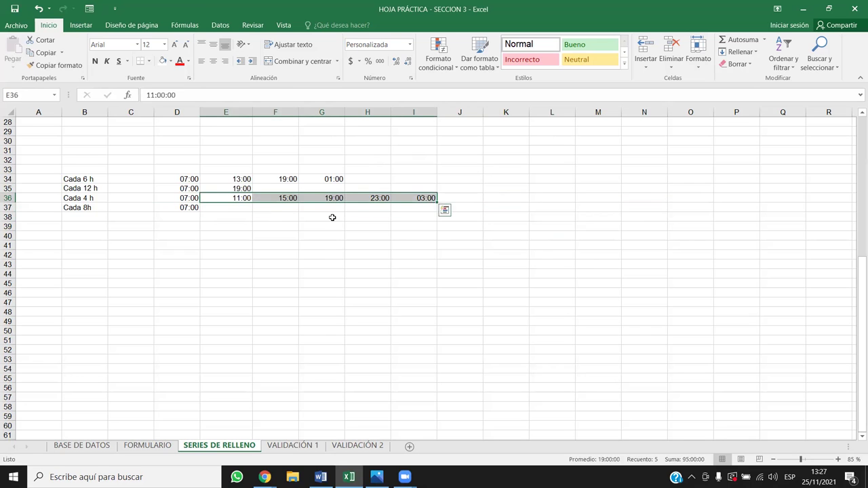
key(Delete)
Step: Refill from D36 as a 4-hour series with limit 1, ending at 23:00 in H36
click(187, 197)
text(4:00)
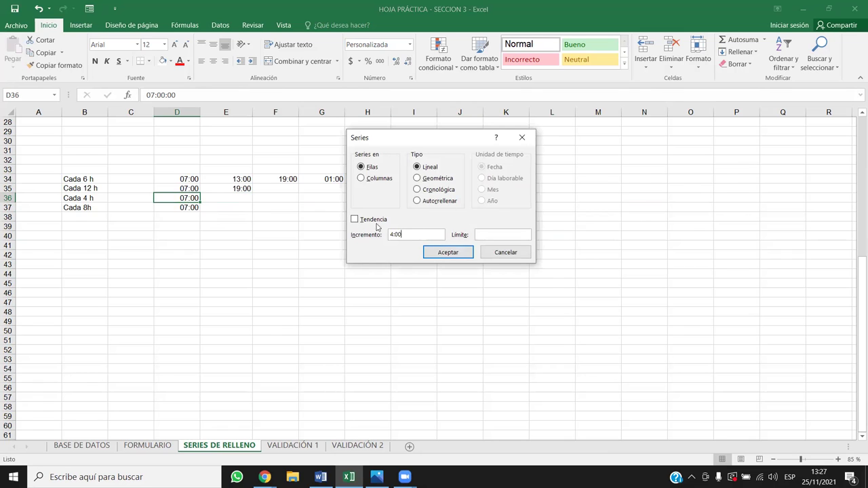
click(502, 234)
text(1)
click(447, 253)
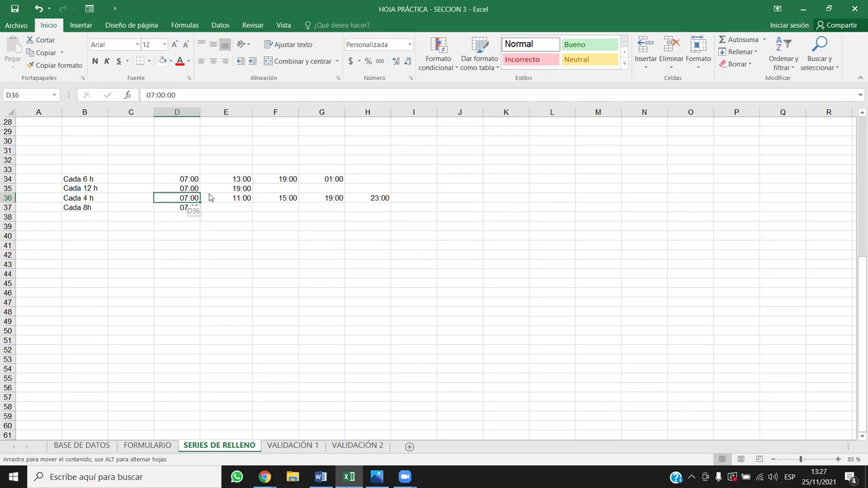
drag(194, 198, 373, 199)
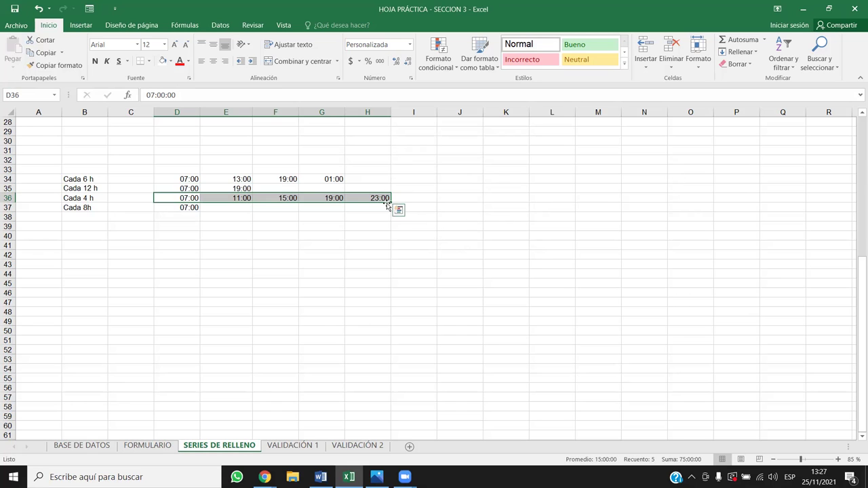
click(87, 201)
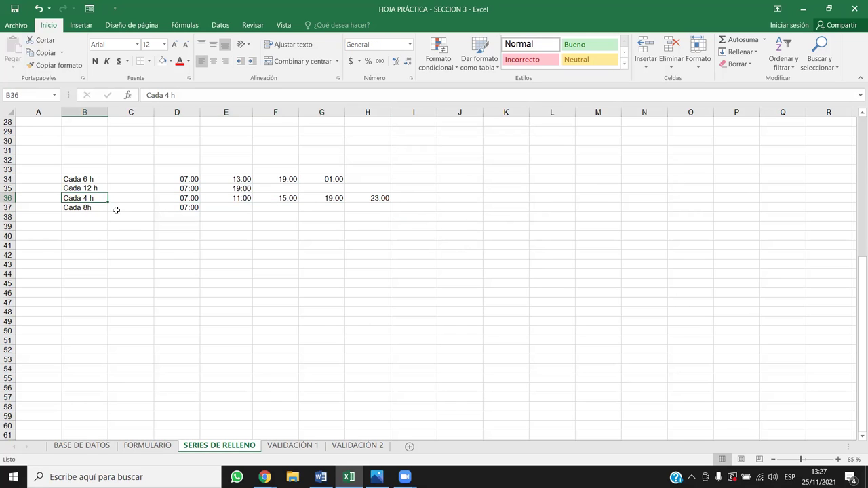
click(186, 179)
mouse_move(178, 179)
mouse_down()
mouse_move(332, 180)
mouse_move(185, 172)
mouse_up()
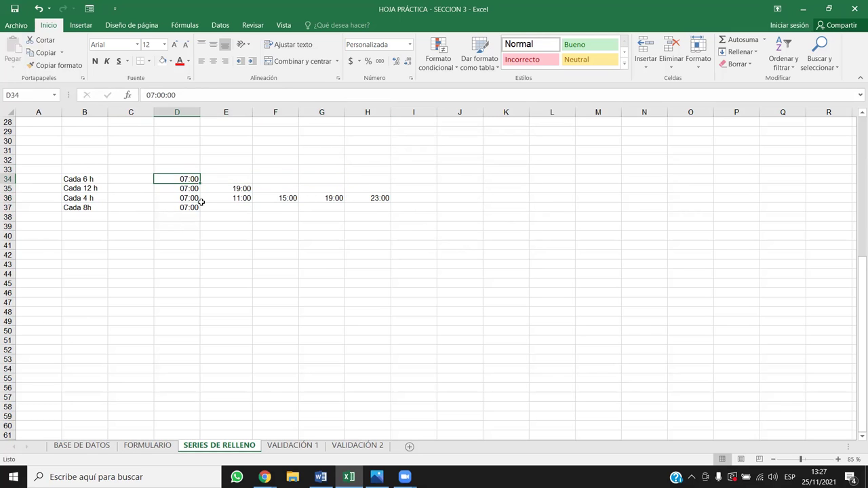
click(739, 51)
click(743, 134)
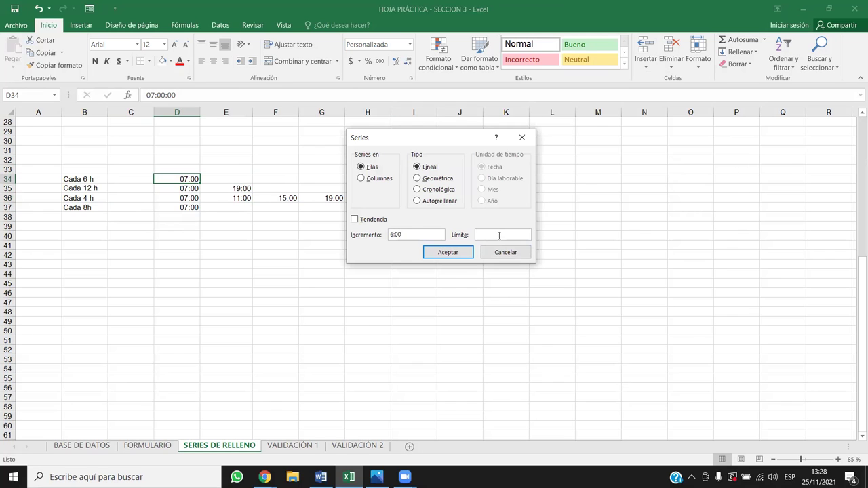
click(449, 252)
drag(192, 182, 291, 178)
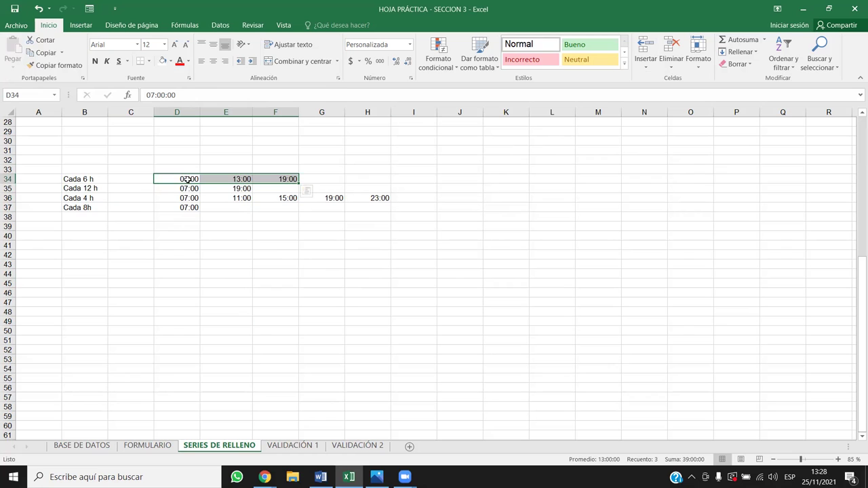
click(313, 181)
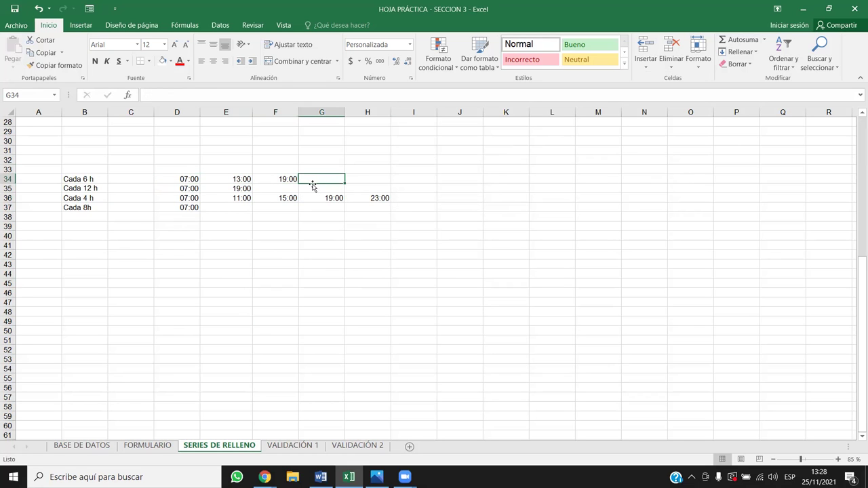
drag(181, 179, 291, 182)
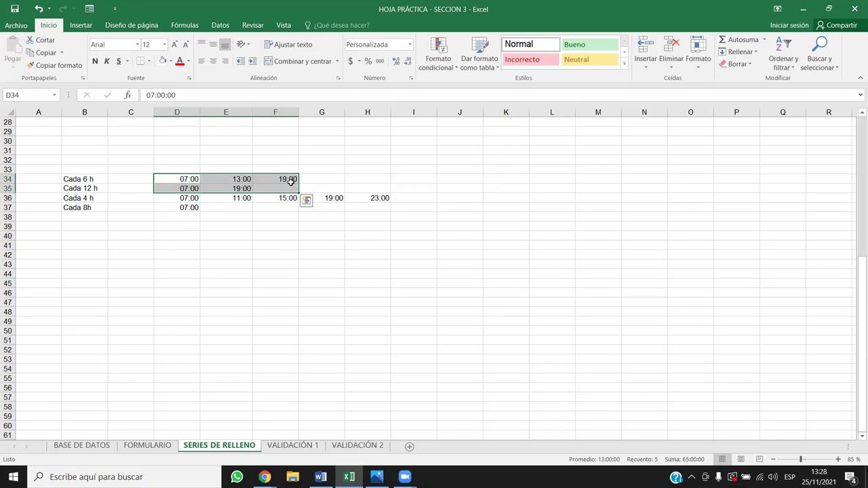
drag(177, 179, 340, 179)
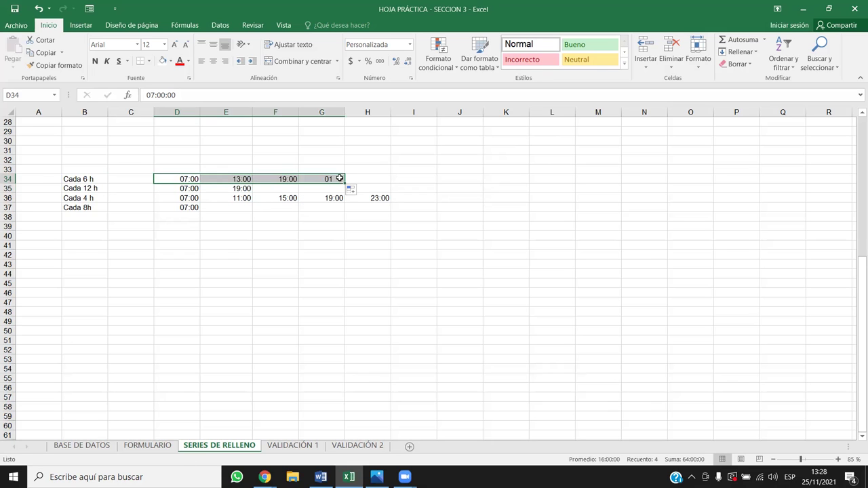
click(347, 293)
click(333, 178)
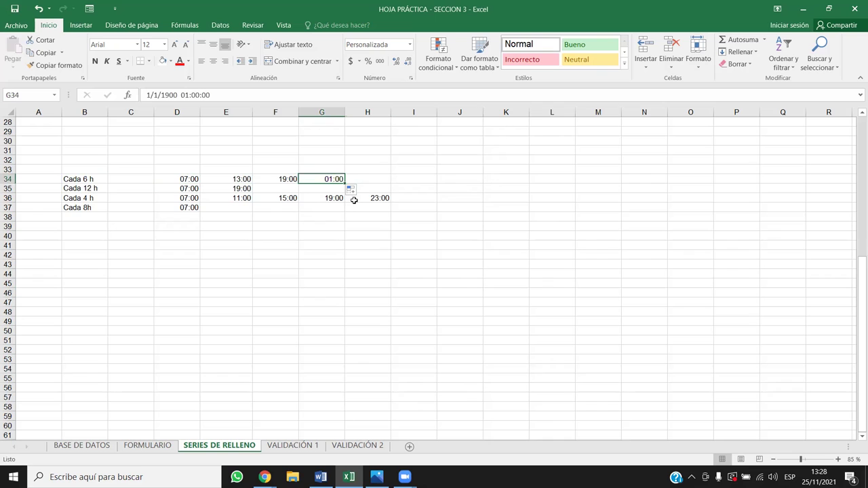
drag(248, 255, 275, 245)
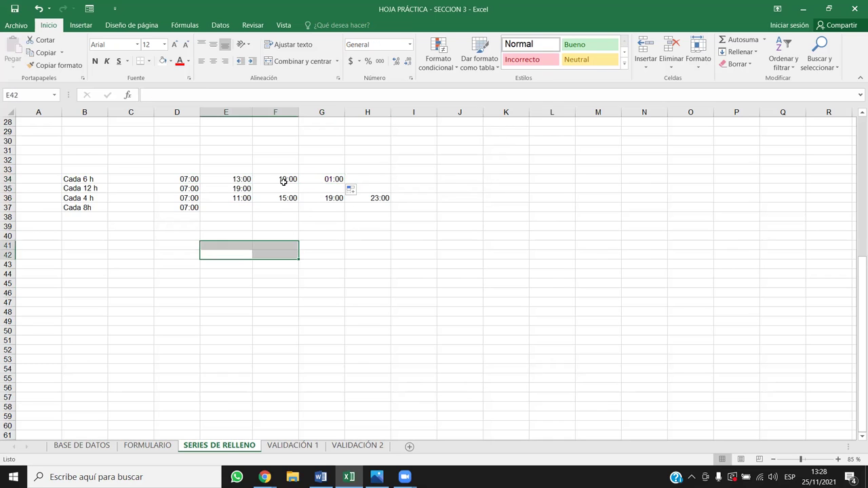
drag(319, 180, 227, 179)
key(Delete)
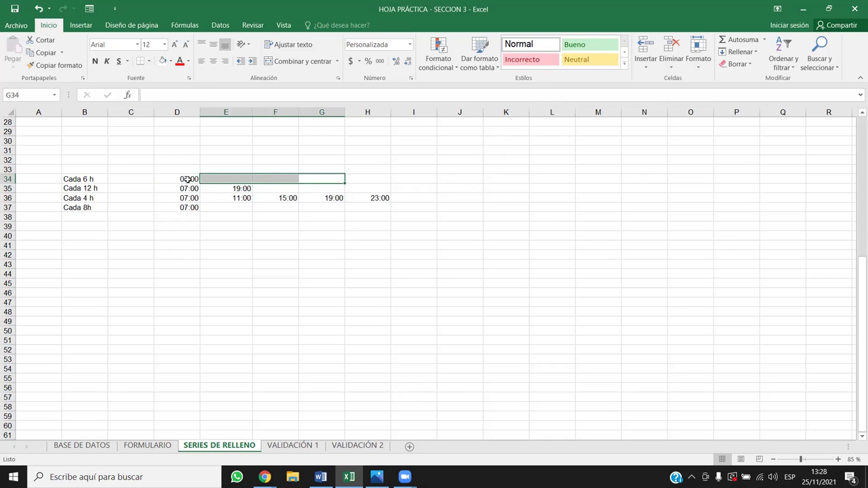
click(190, 183)
click(191, 179)
text(6:00)
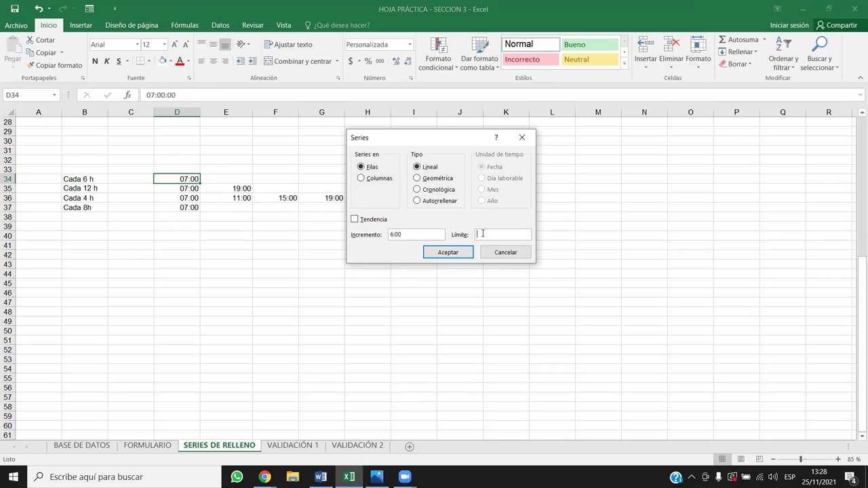
text(1)
click(452, 254)
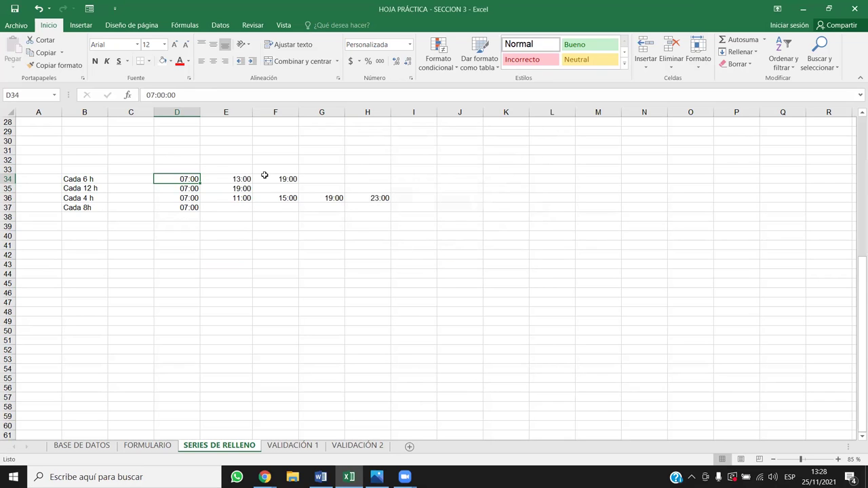
click(324, 169)
click(315, 180)
click(279, 180)
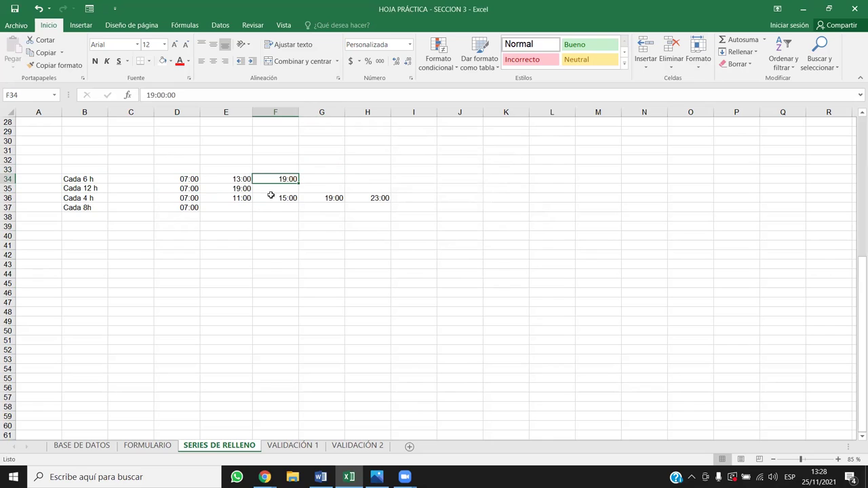
click(189, 178)
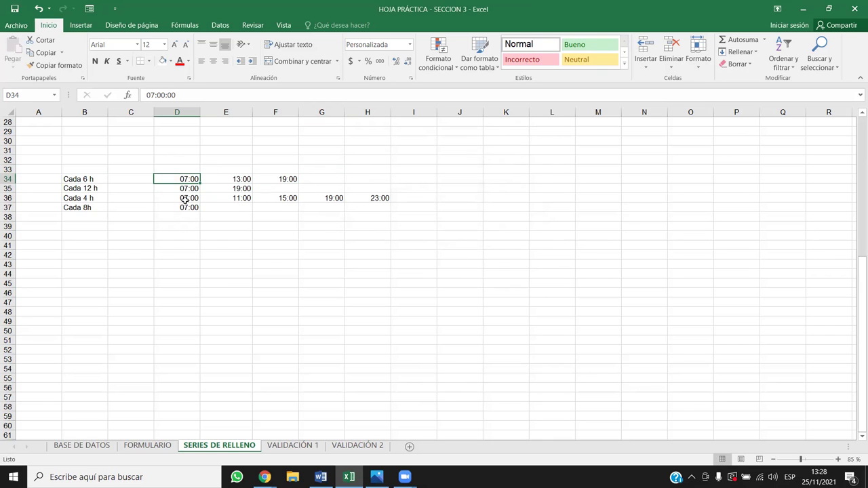
shift+click(278, 179)
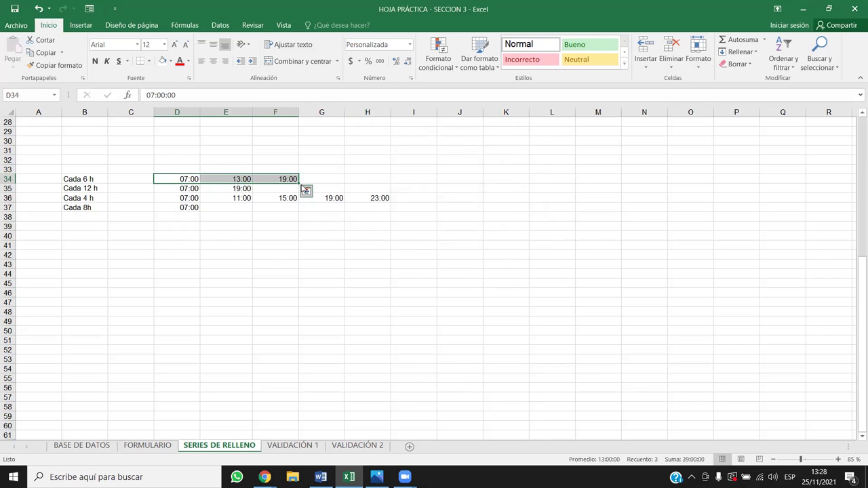
drag(298, 182, 383, 179)
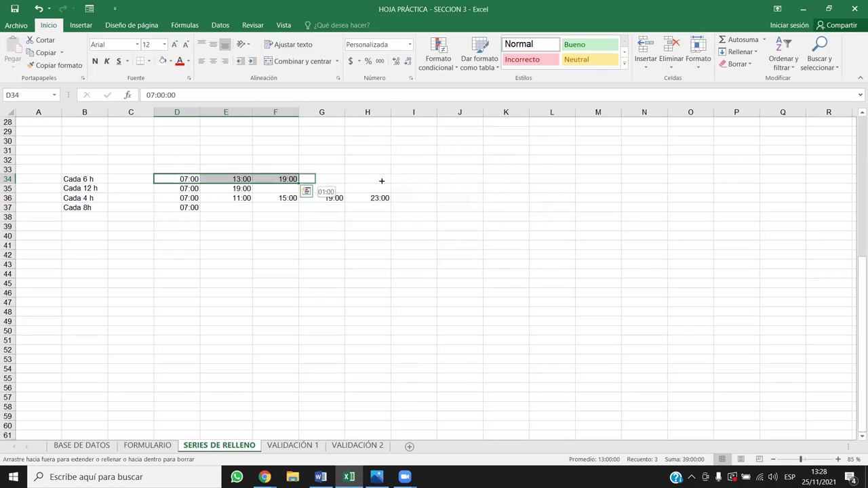
click(385, 178)
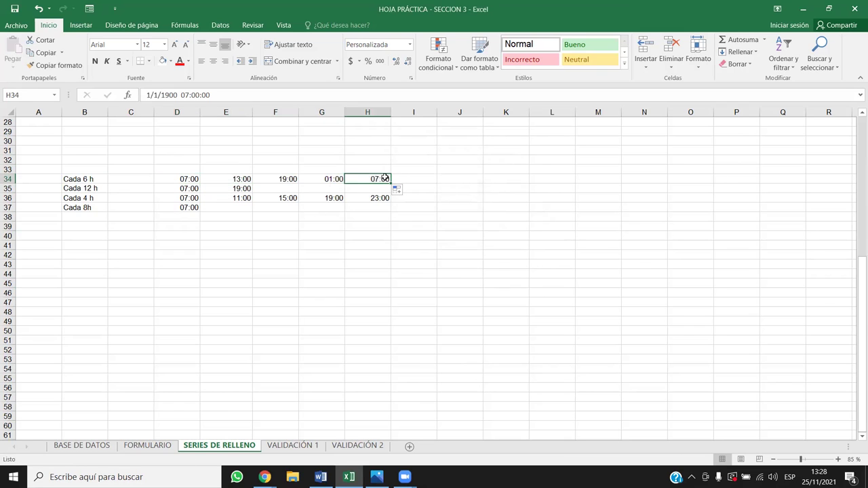
key(Delete)
click(337, 231)
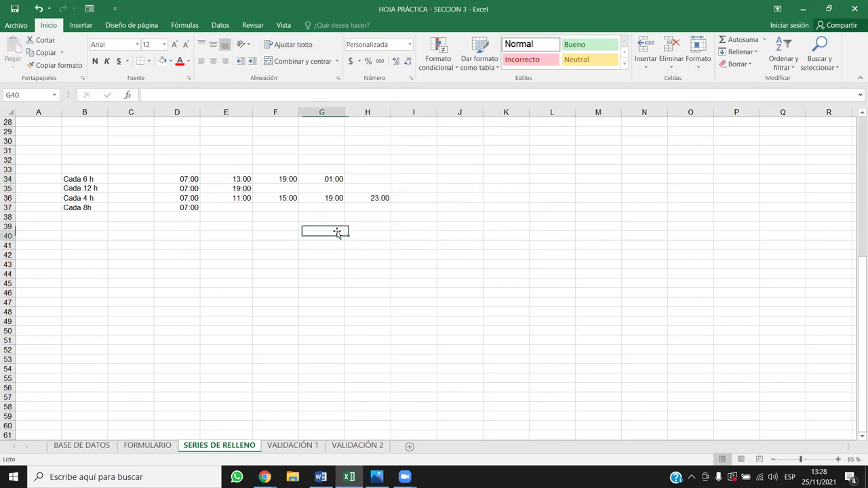
click(285, 180)
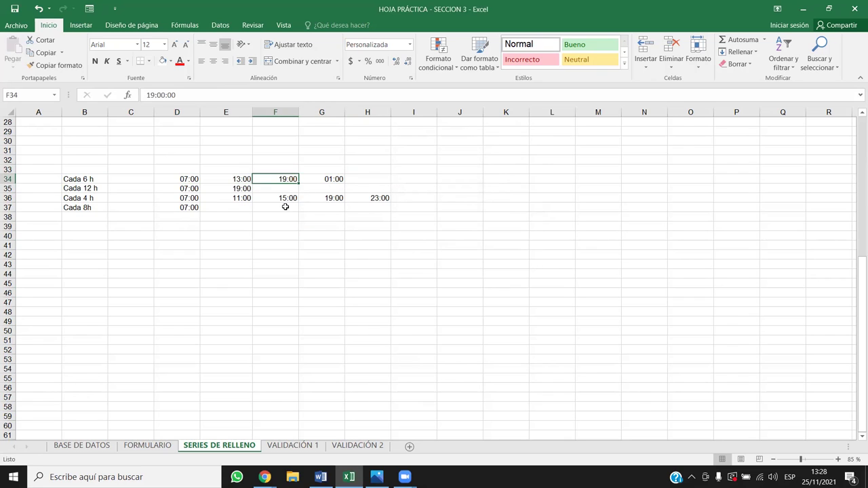
click(331, 178)
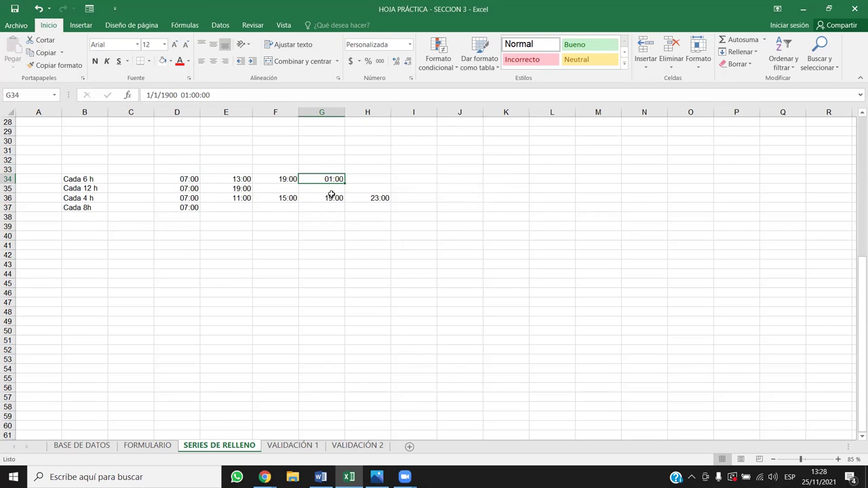
click(371, 197)
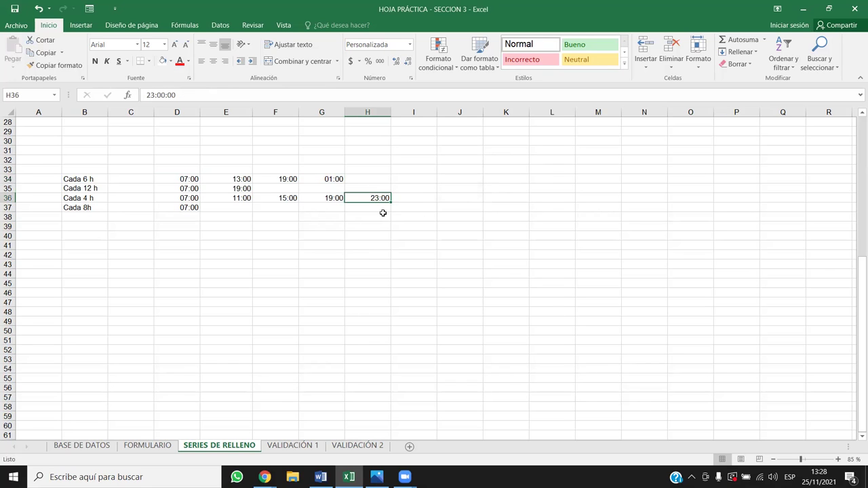
click(231, 207)
click(190, 207)
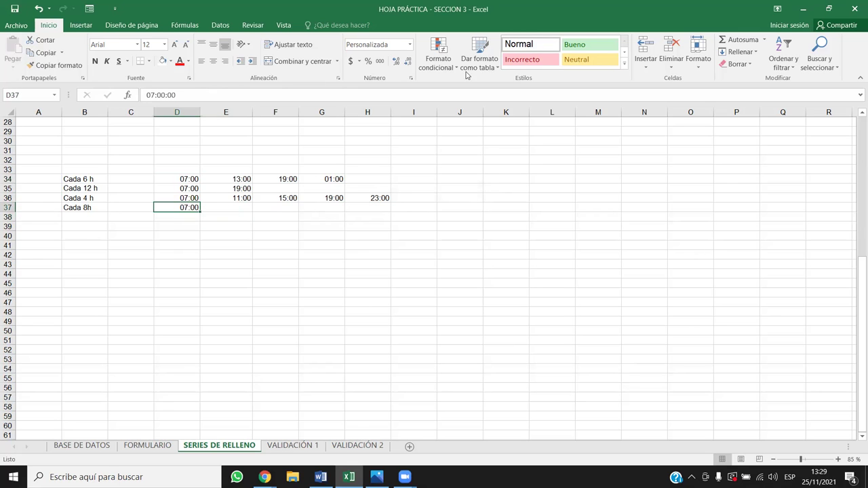
click(739, 51)
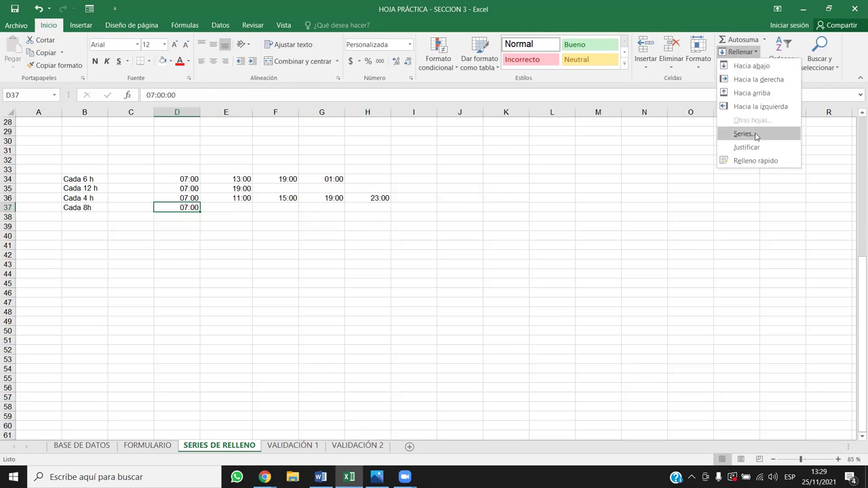
click(757, 135)
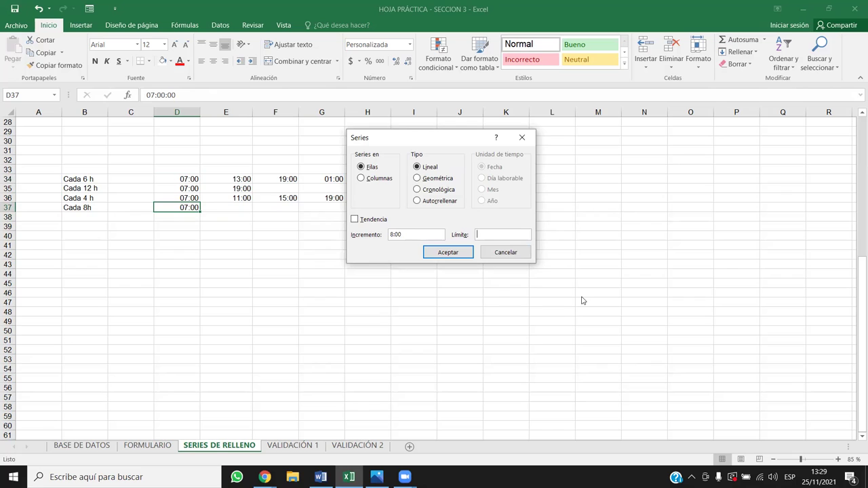
text(1)
click(448, 252)
click(135, 207)
drag(184, 207, 283, 207)
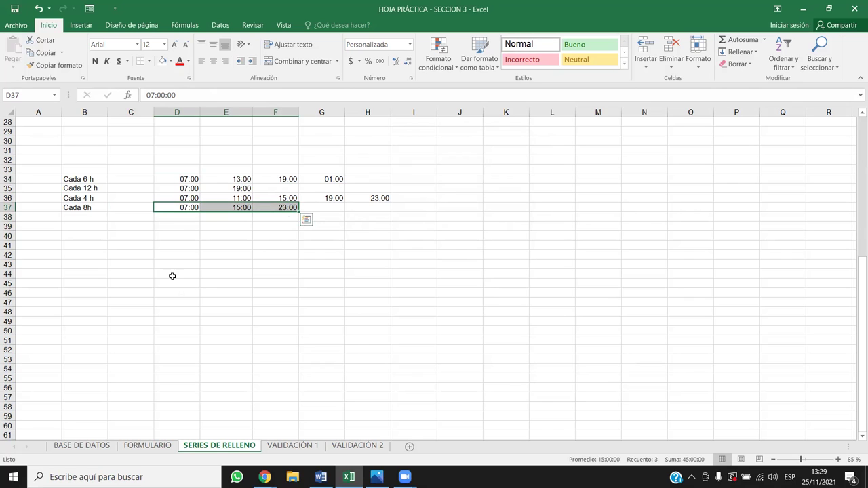
click(300, 199)
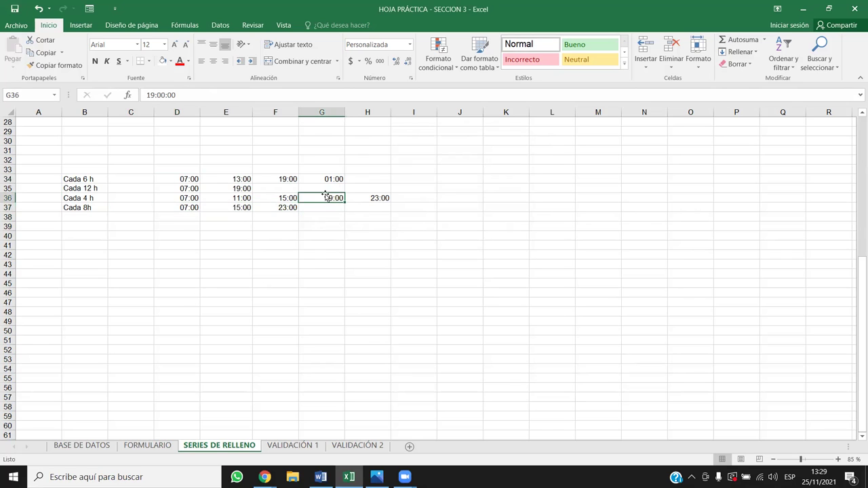
click(275, 235)
click(197, 284)
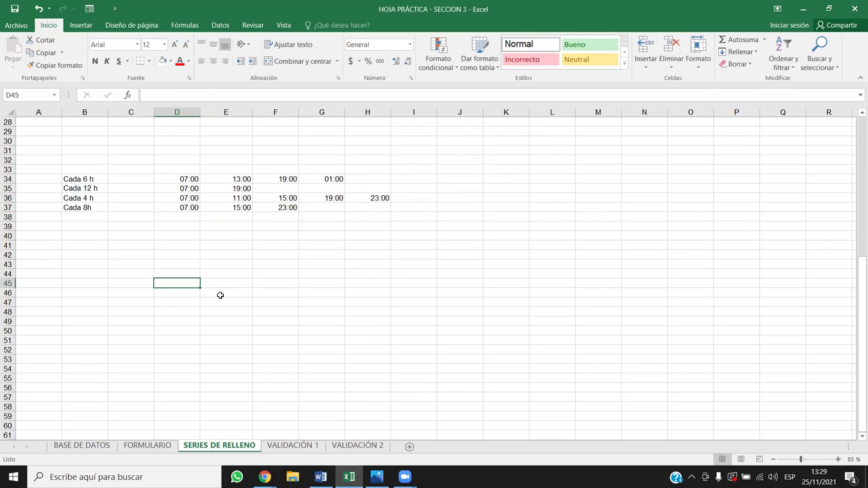
Step: Enter 19:00 in D45 and apply a 4-hour Series from it
text(19:00)
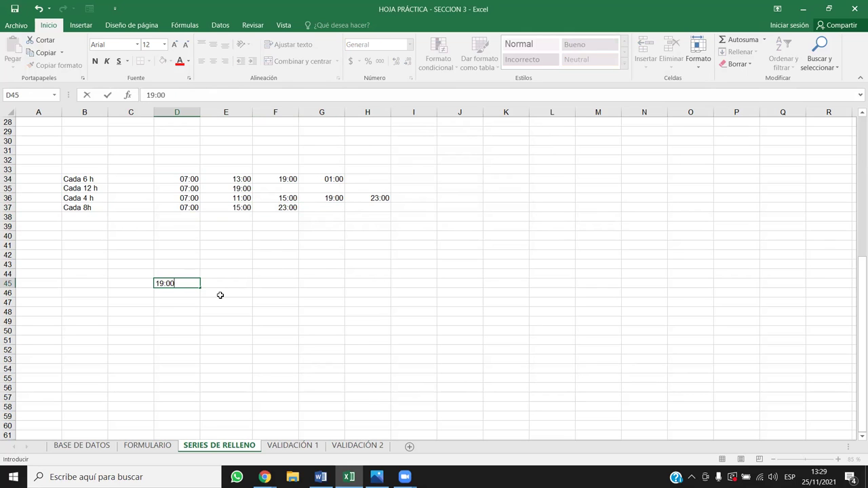
key(Return)
click(188, 284)
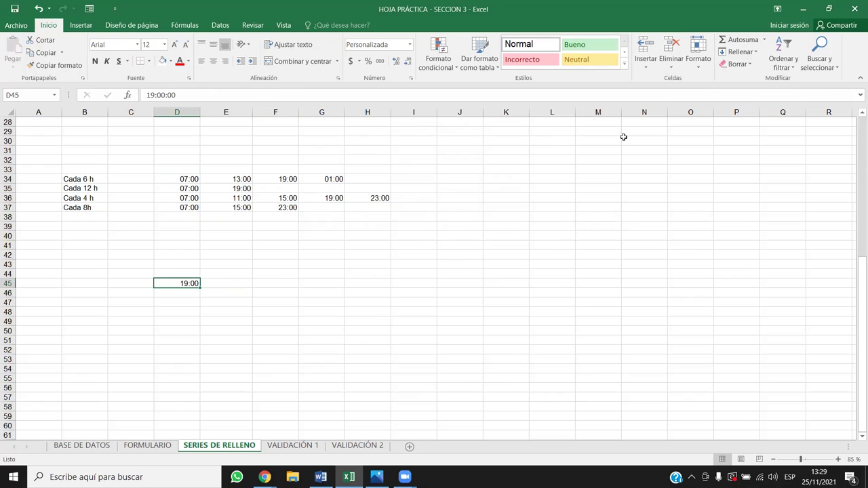
click(741, 52)
click(745, 132)
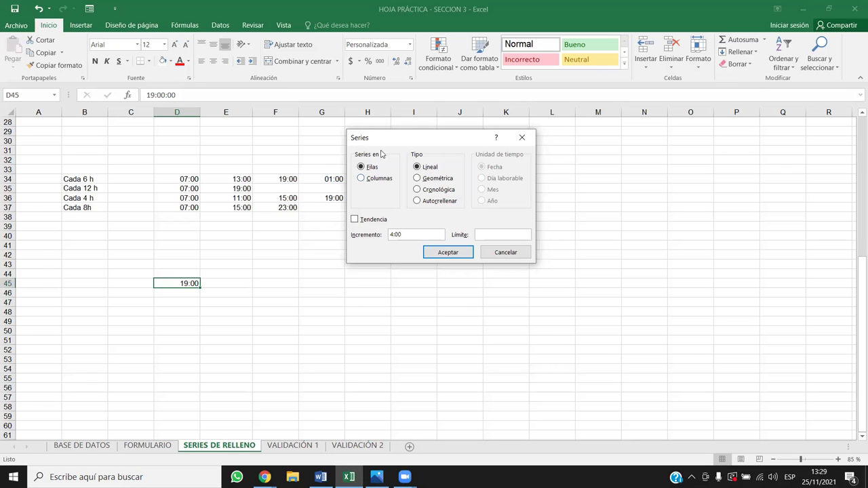
drag(402, 139, 582, 132)
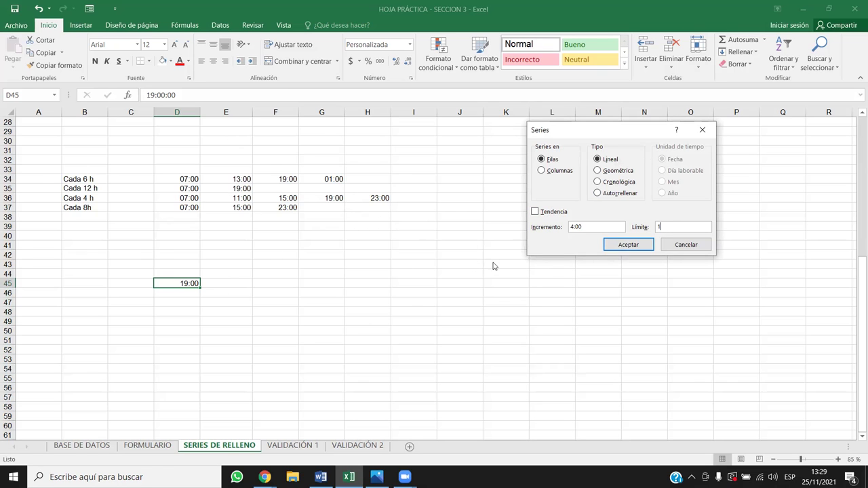
click(616, 246)
Step: Compare the 19:00 and 23:00 cells with the Cada 4 h row times
click(226, 316)
drag(186, 282, 224, 281)
drag(175, 281, 234, 283)
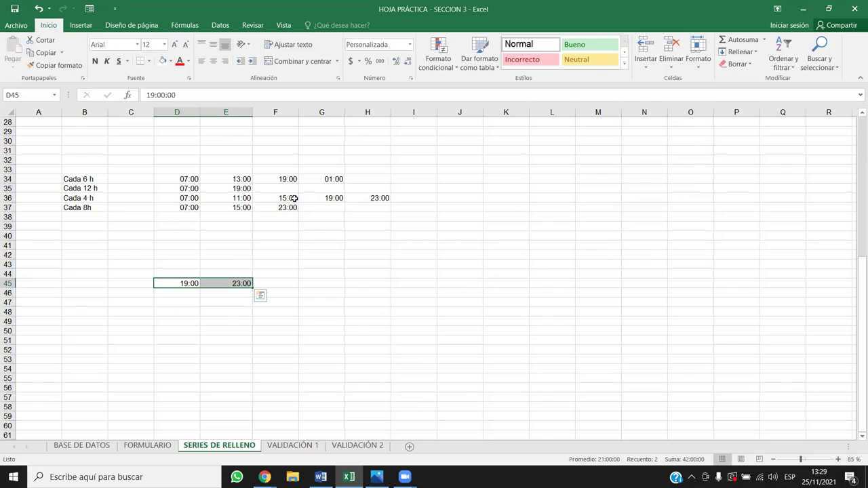
drag(188, 198, 377, 197)
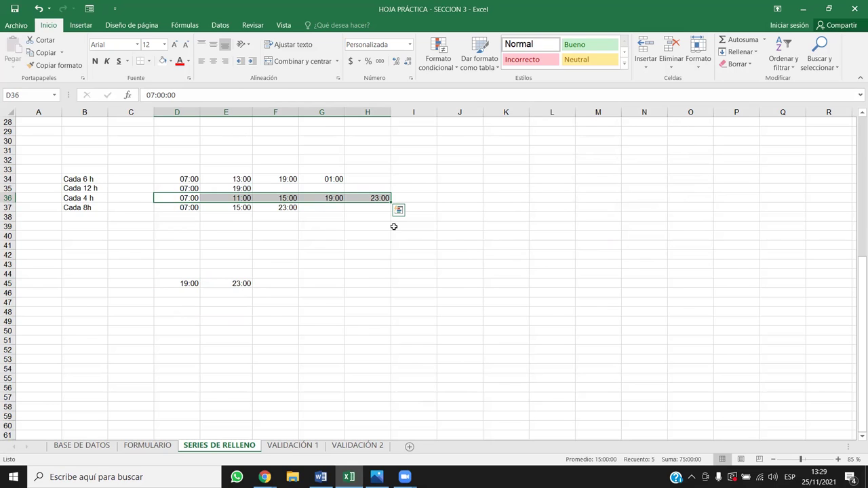
click(181, 283)
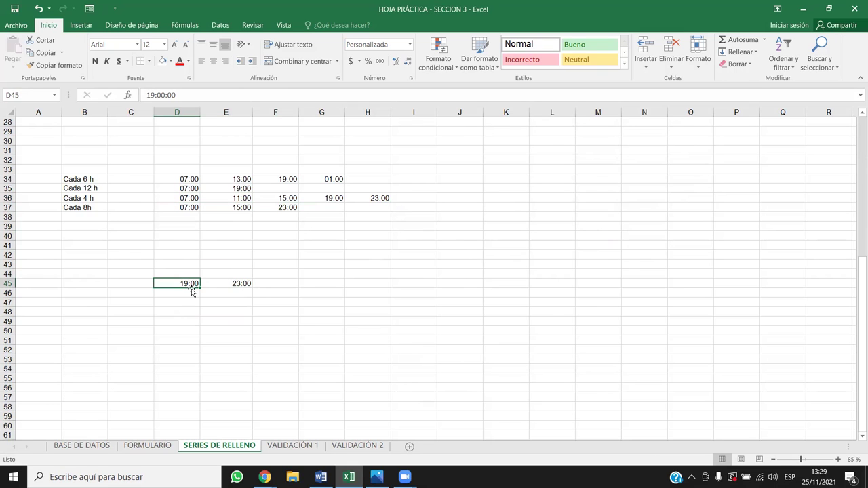
click(231, 283)
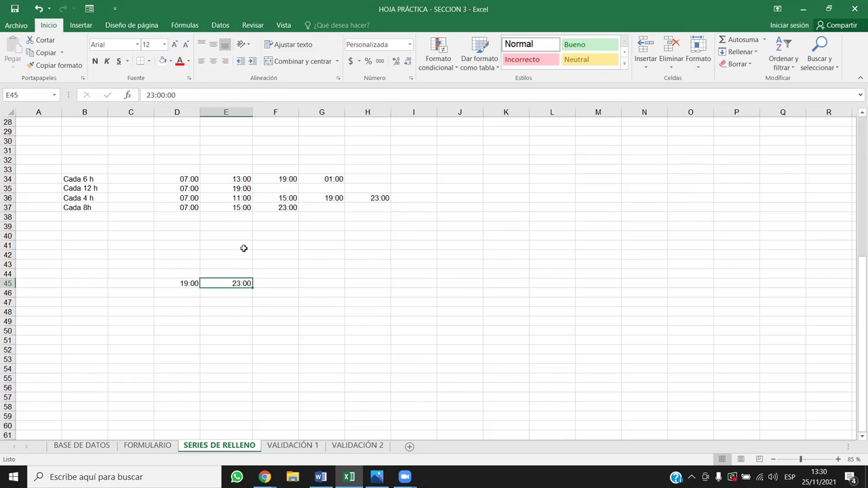
Step: Extend the 19:00 series across to G45, giving 03:00 and 07:00
drag(191, 285, 339, 287)
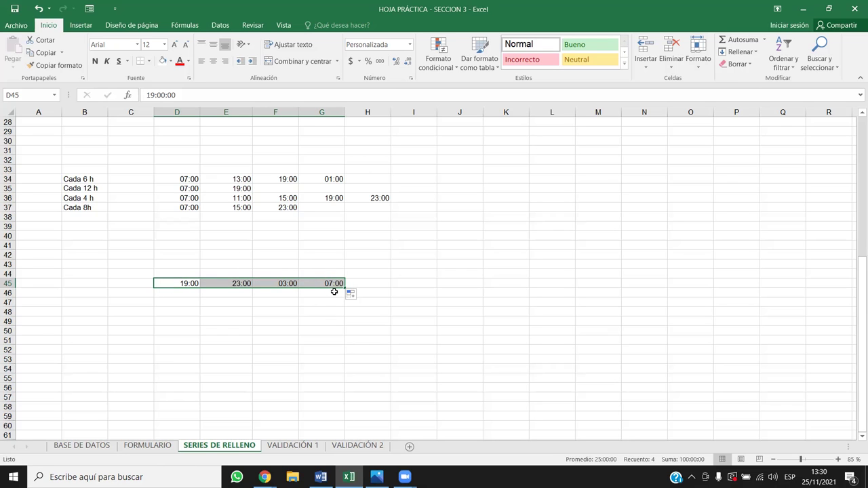
drag(223, 284, 171, 284)
click(271, 283)
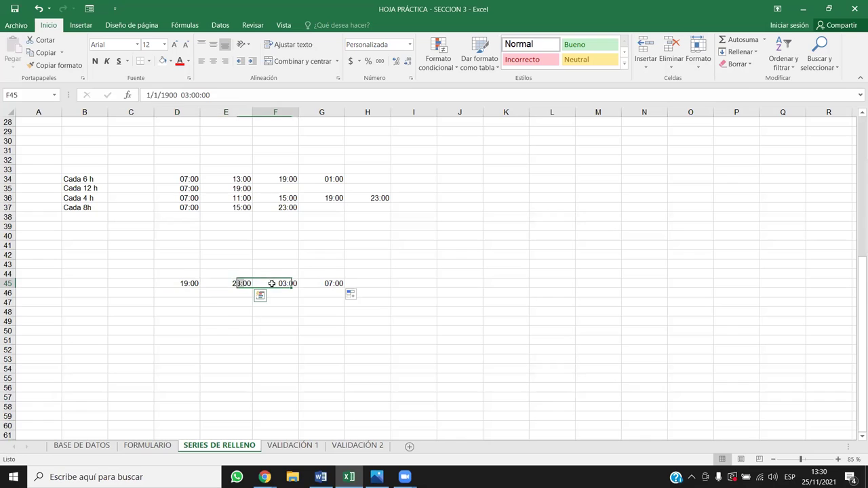
drag(272, 283, 380, 284)
click(360, 348)
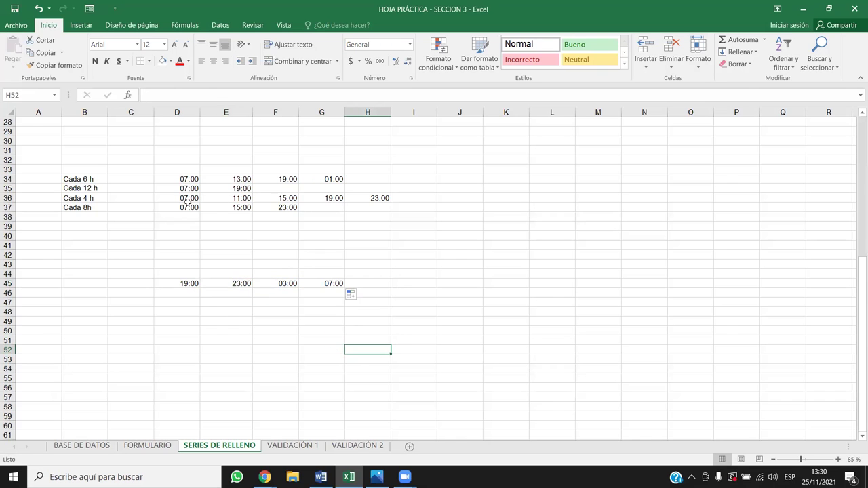
Step: Review the Cada 4 h times in row 36 for comparison
drag(188, 202, 380, 198)
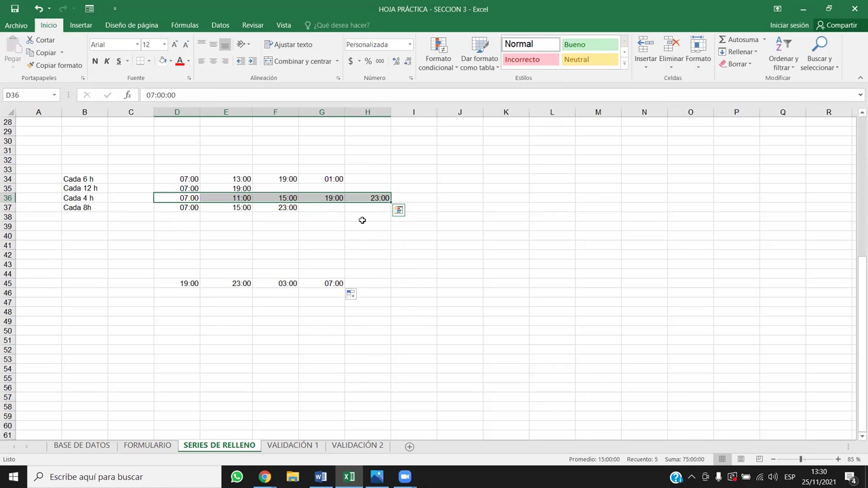
click(89, 199)
drag(184, 198, 380, 198)
click(226, 254)
click(188, 197)
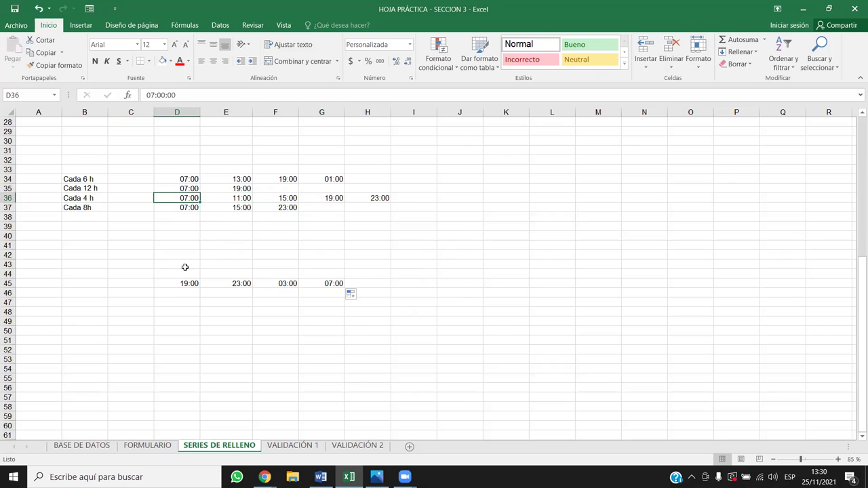
Step: Clear the new 19:00 series, then undo to restore it
drag(177, 293, 333, 293)
click(317, 351)
drag(130, 254, 407, 347)
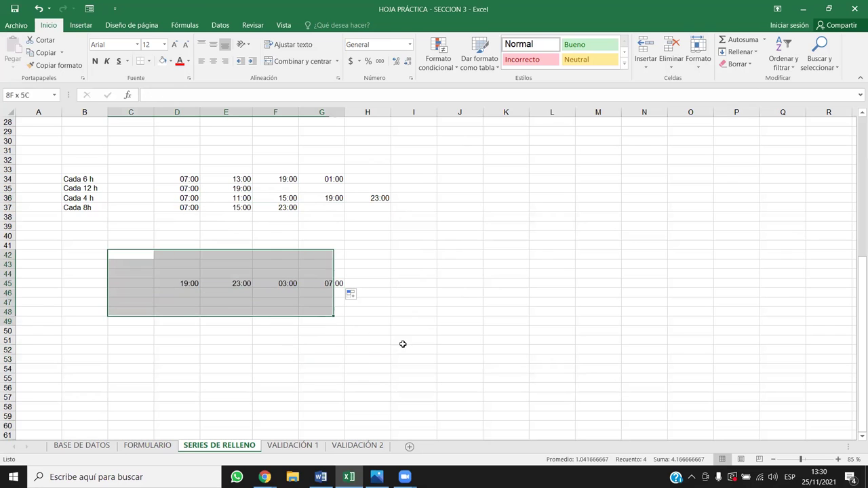
key(Delete)
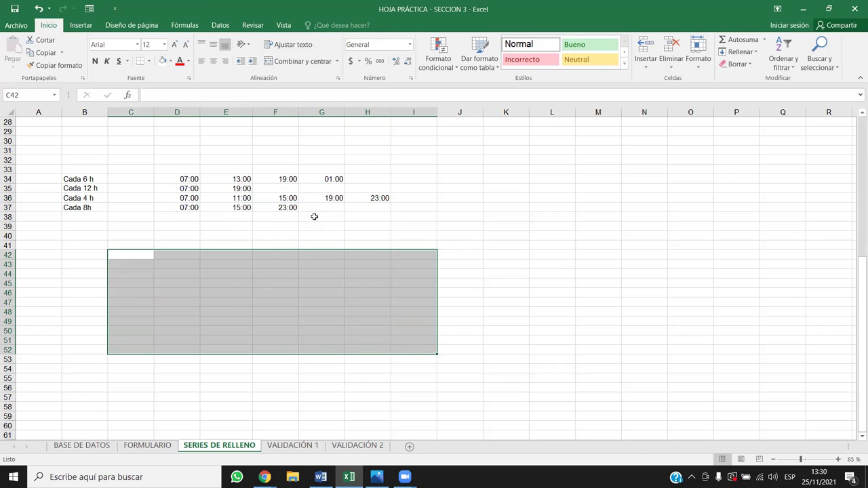
click(314, 216)
click(190, 264)
key(ctrl+z)
Step: Clear E45:G45 and fill from 19:00 in D45 across to column O
click(179, 284)
drag(226, 284, 343, 283)
key(Delete)
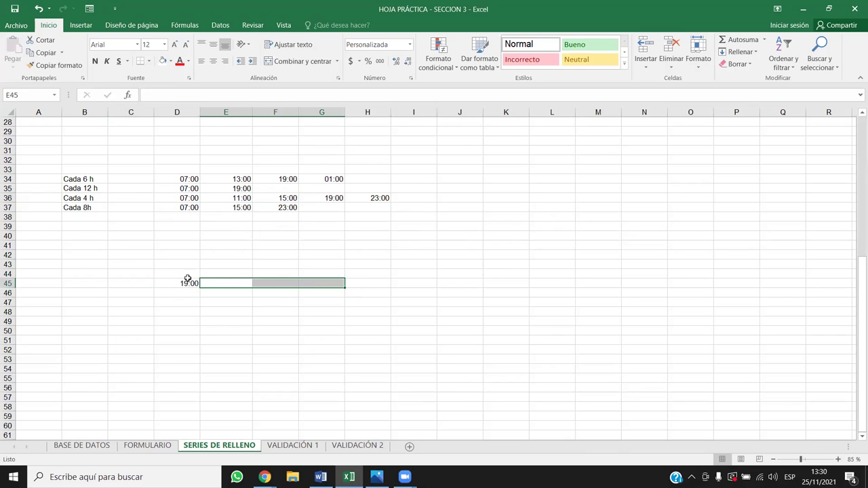
click(196, 286)
drag(199, 289, 698, 297)
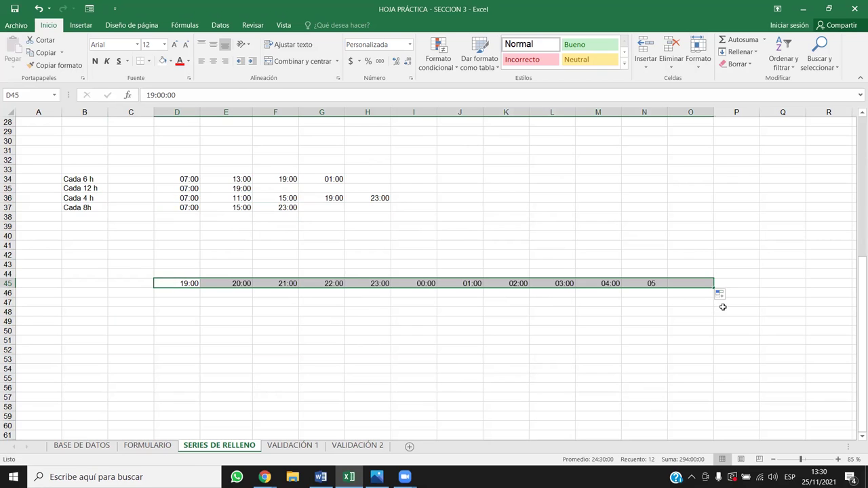
Step: Apply a 4:00-increment Series to row 45
click(783, 61)
click(741, 51)
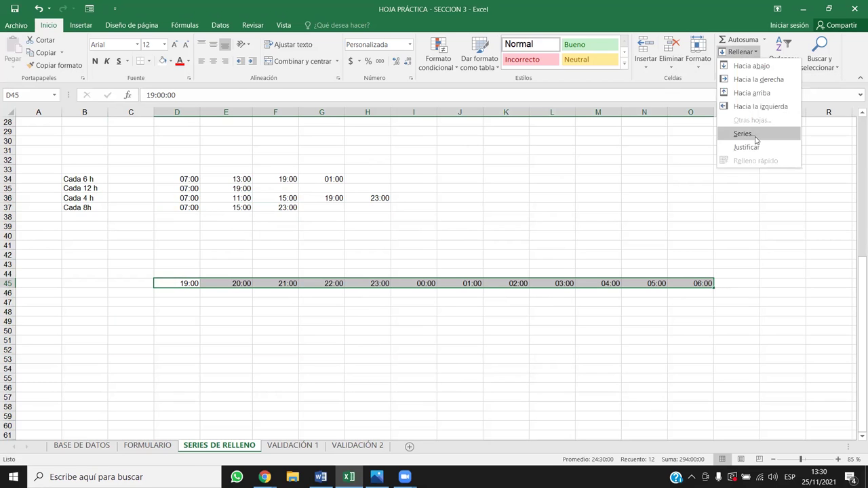
click(743, 136)
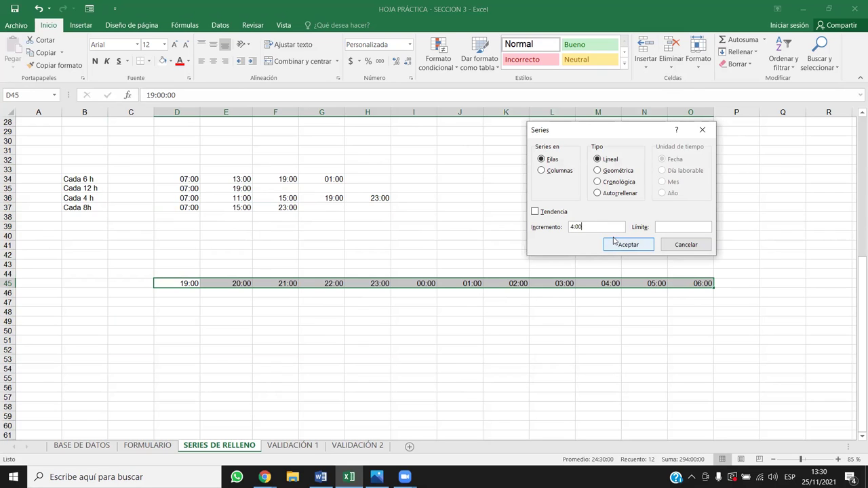
click(615, 242)
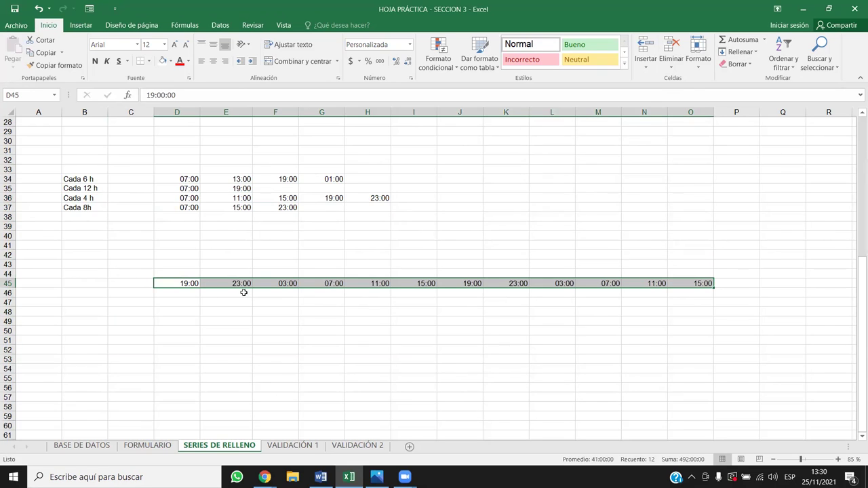
click(255, 378)
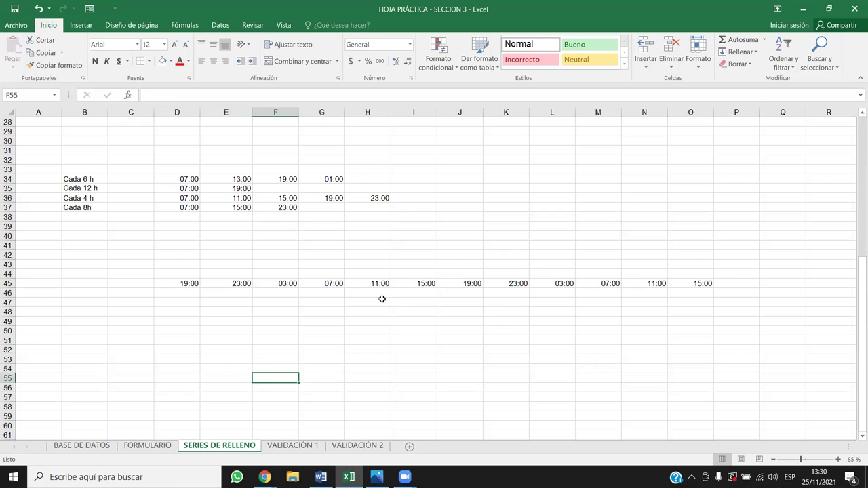
Step: Check the row 45 times and trim the series to end at 15:00 in I45
click(185, 283)
click(227, 284)
click(281, 284)
click(325, 284)
click(370, 283)
click(407, 280)
drag(471, 283, 708, 282)
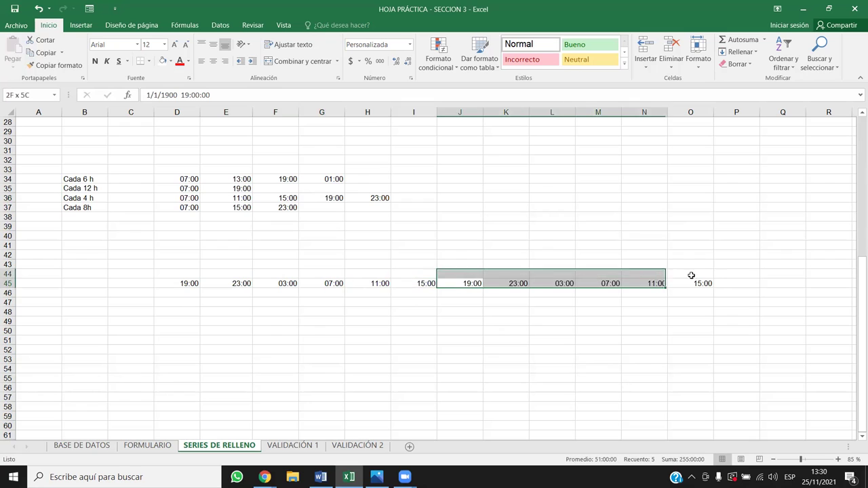
drag(539, 345, 505, 347)
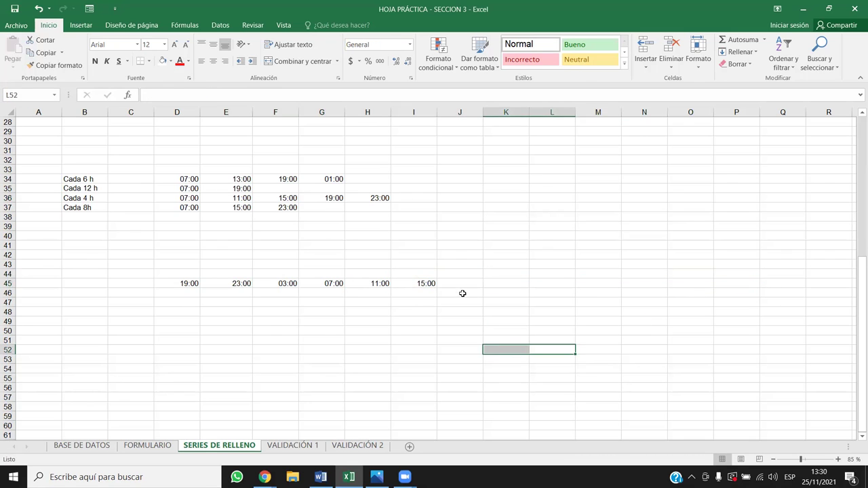
drag(428, 284, 188, 284)
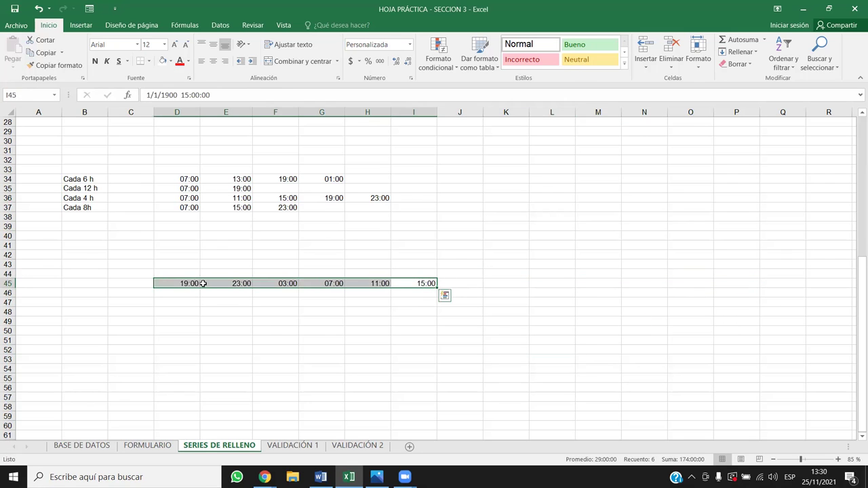
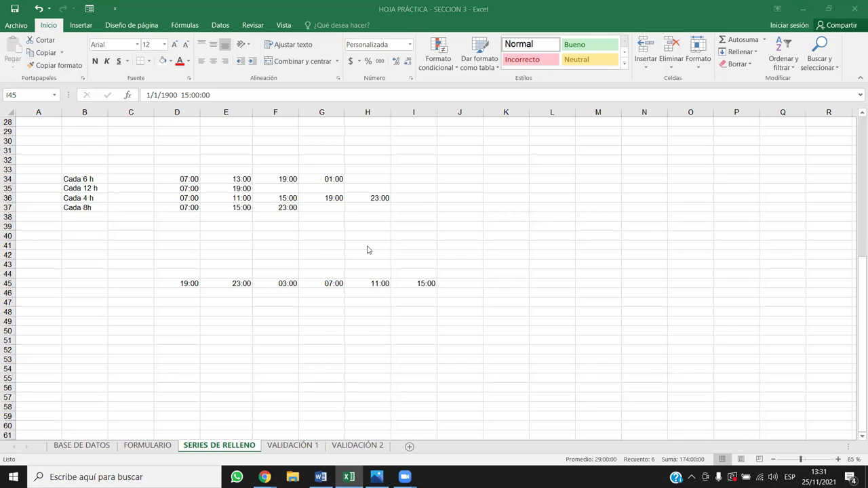
Step: Clear the old time-interval rows in A32:K52
scroll(366, 251, up, 4)
scroll(331, 269, up, 4)
click(31, 321)
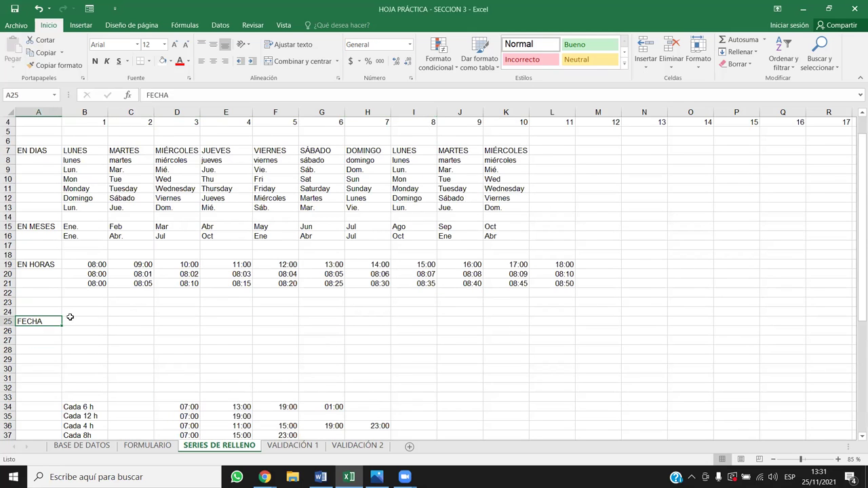
click(71, 322)
scroll(203, 298, down, 2)
scroll(152, 320, down, 5)
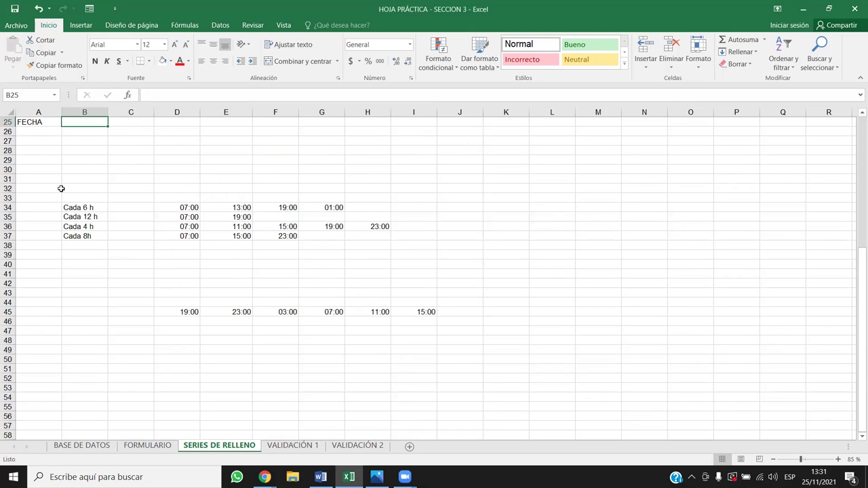
drag(41, 188, 487, 375)
key(Delete)
Step: Enter the date 25/11/2021 in B25 beside the FECHA label
scroll(120, 252, up, 4)
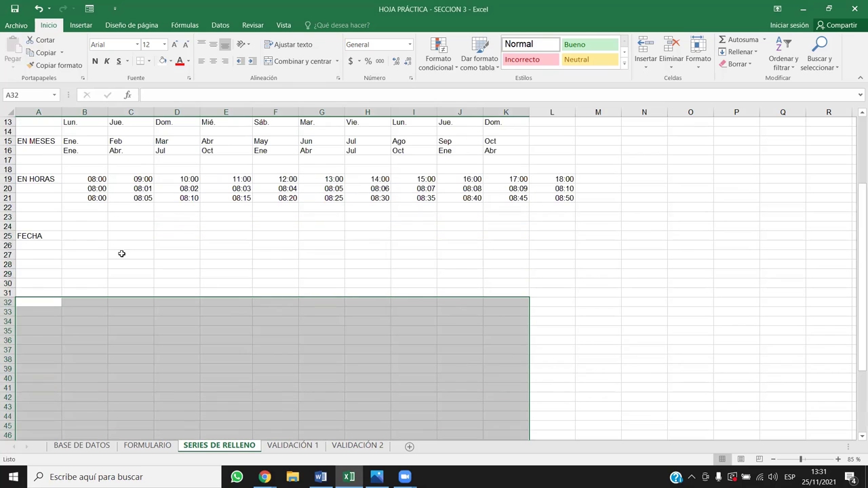
click(80, 234)
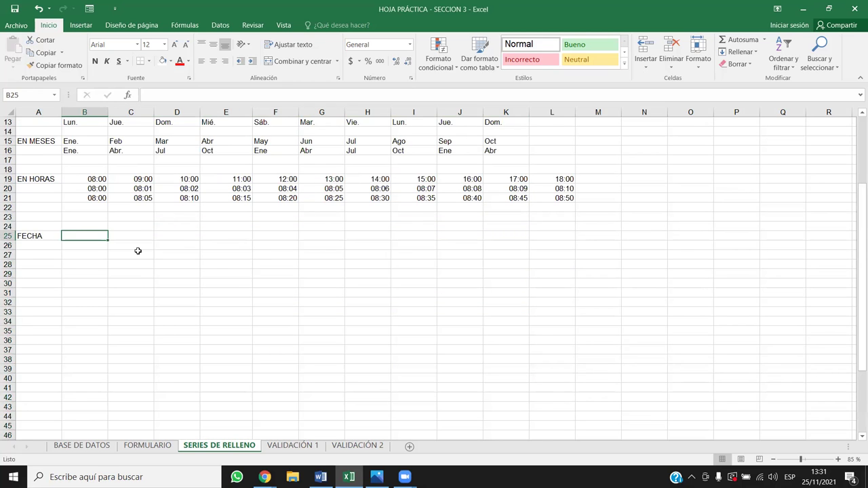
text(25/11/2021)
key(Return)
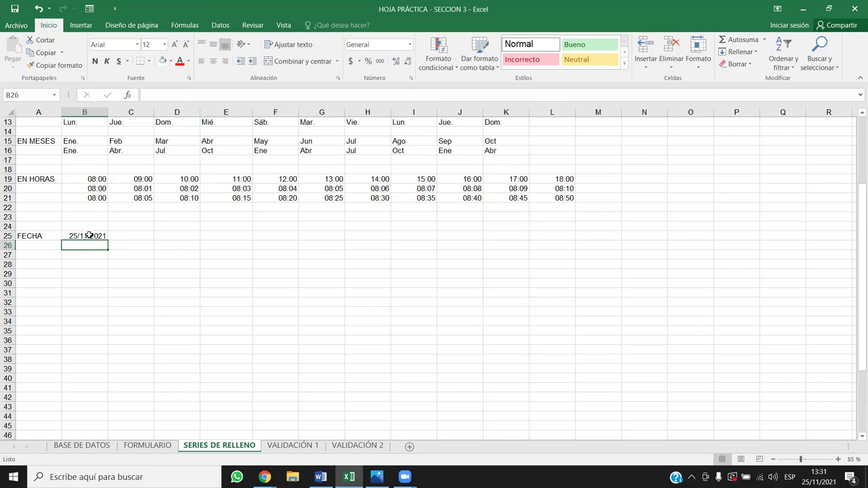
click(101, 236)
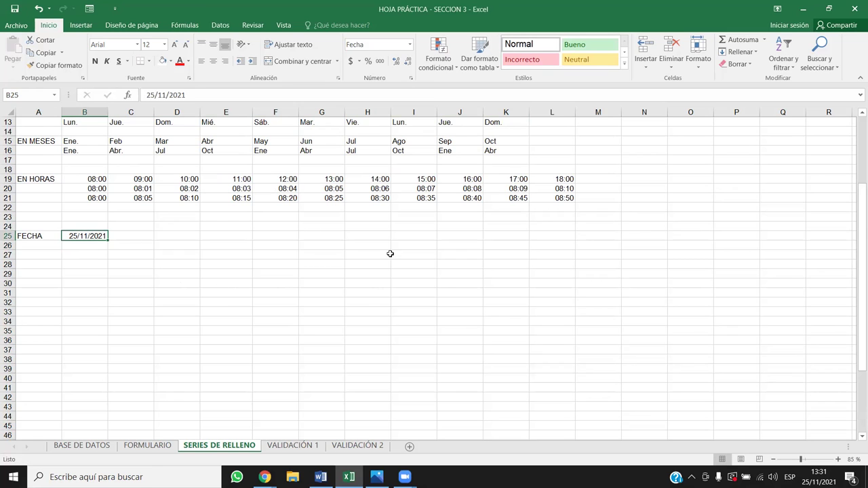
Step: Extend the 25/11/2021 date across row 25 to column M
click(759, 53)
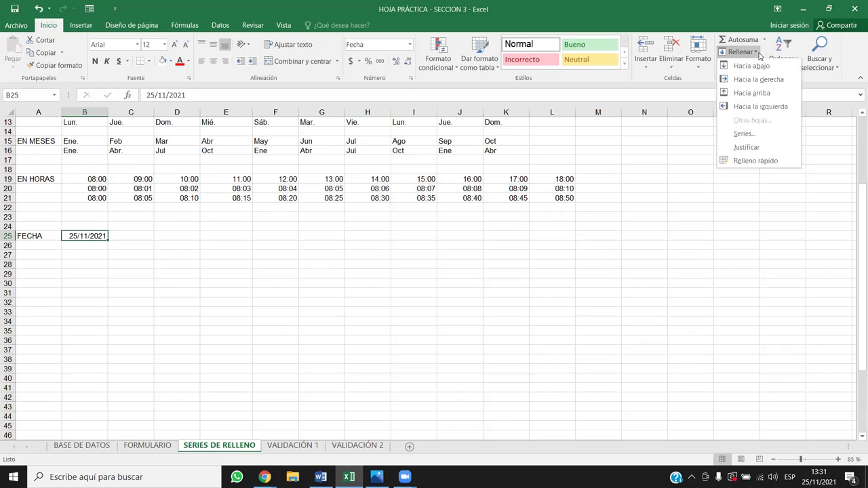
click(759, 53)
drag(108, 240, 629, 256)
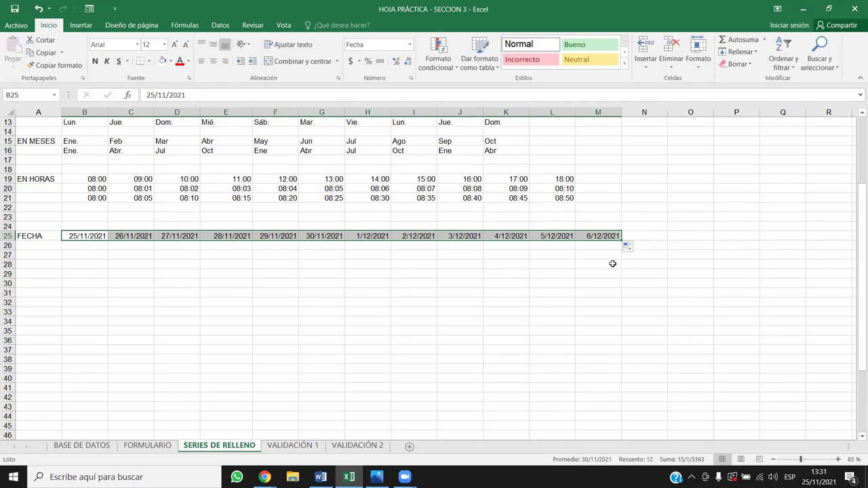
Step: Make the fill step by months, then by years, ending at 25/11/2032
click(628, 248)
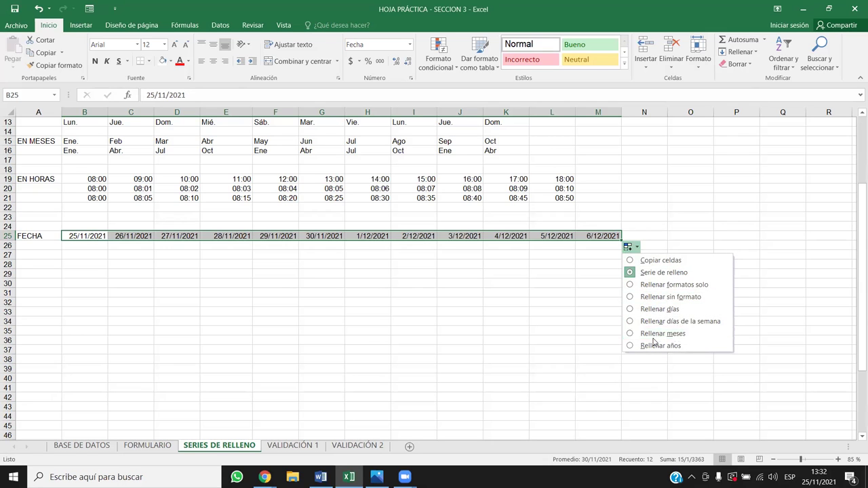
click(651, 334)
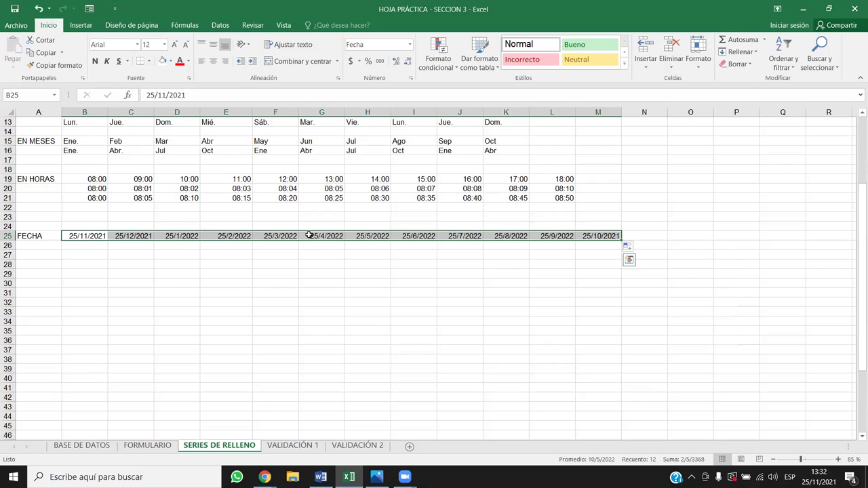
click(629, 247)
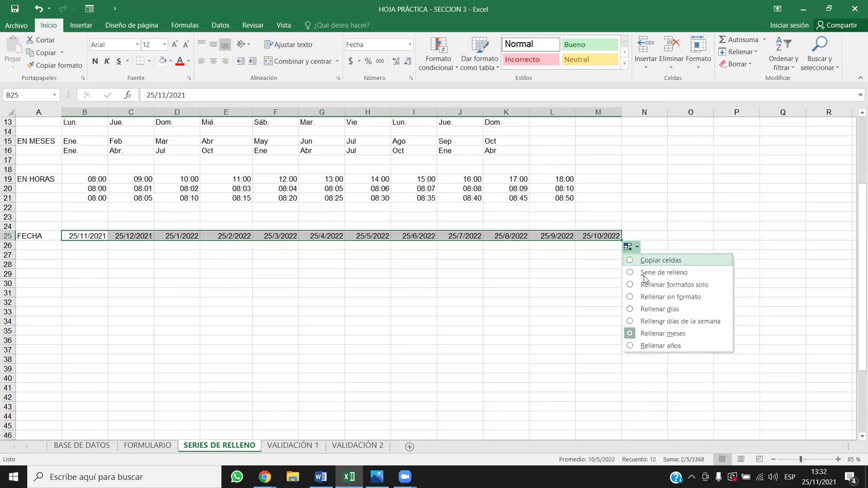
click(653, 347)
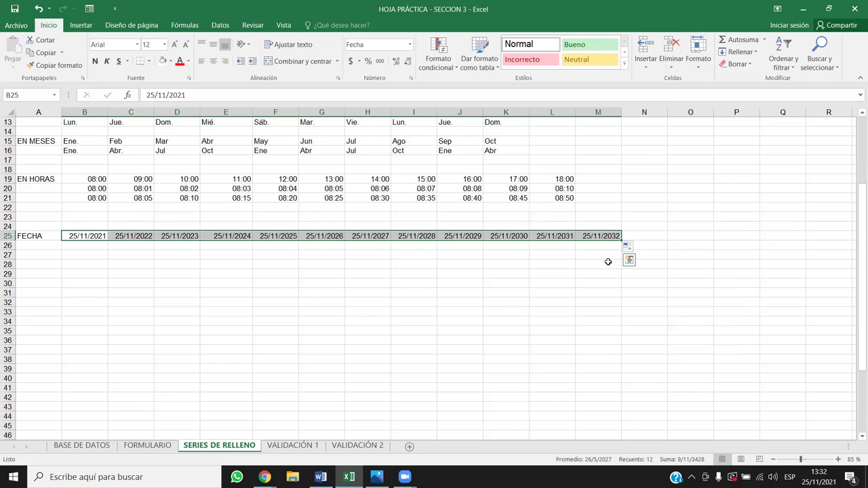
click(629, 246)
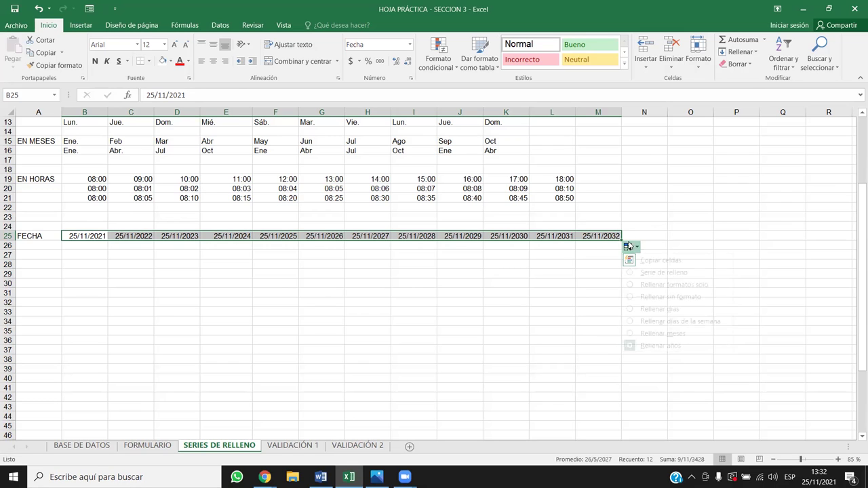
Step: Switch the row 25 fill to weekdays only, so 26/11/2021 is followed by 29/11/2021
click(665, 323)
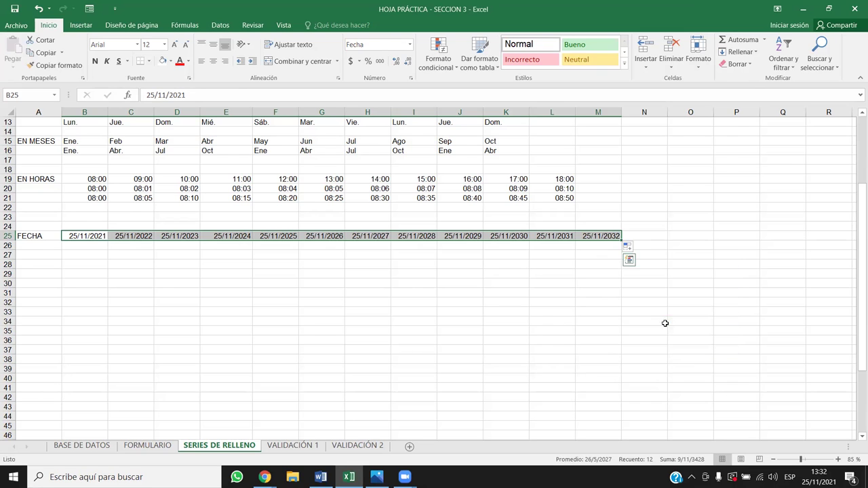
click(135, 263)
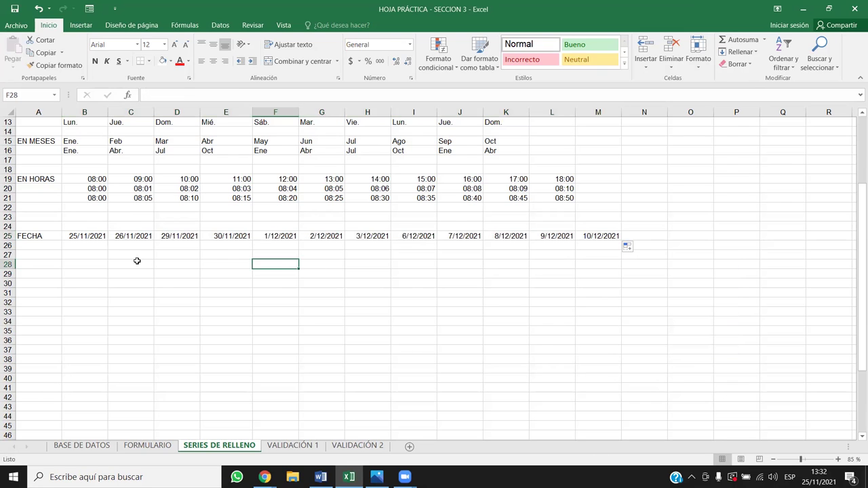
click(92, 235)
click(134, 235)
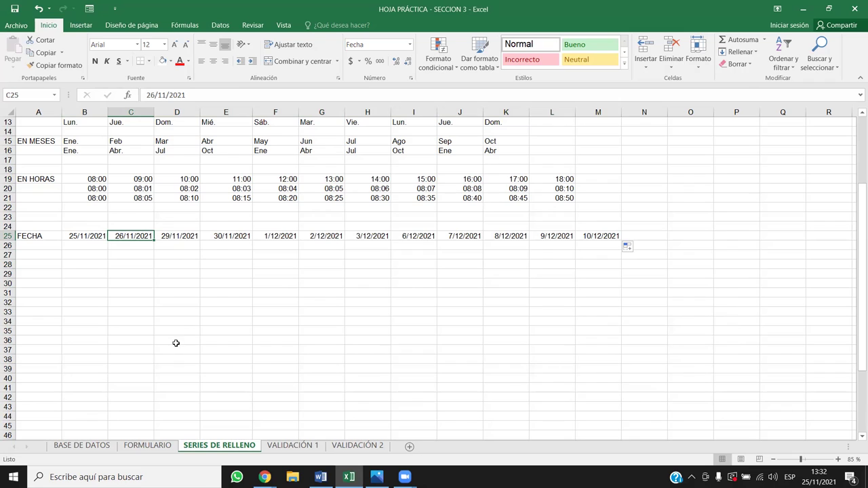
click(174, 235)
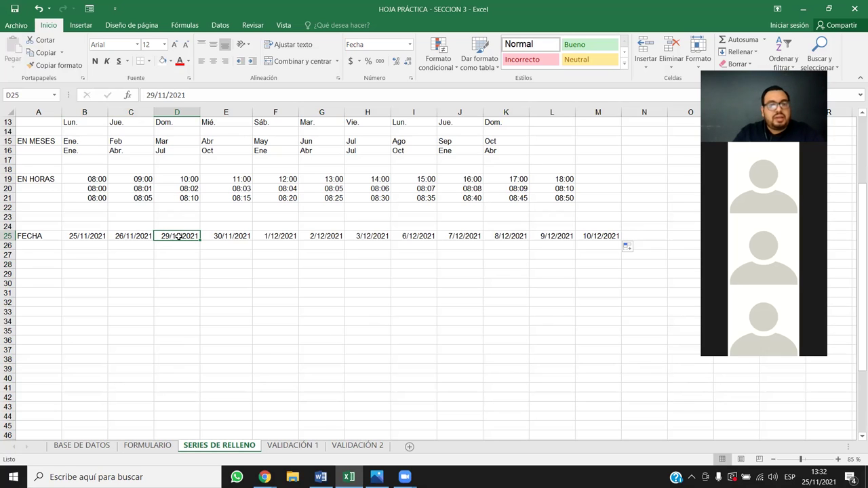
Step: Check the later weekday dates through 6/12/2021, then clear B25:M25
drag(182, 242, 372, 236)
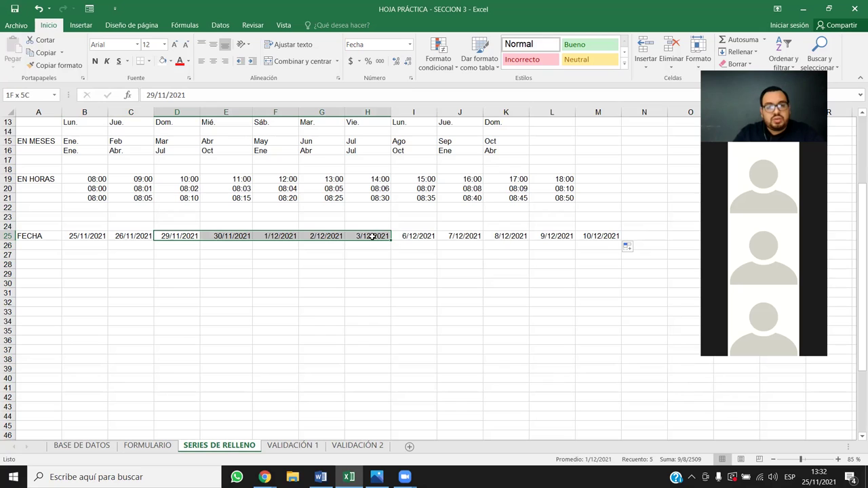
click(398, 236)
click(370, 236)
click(407, 236)
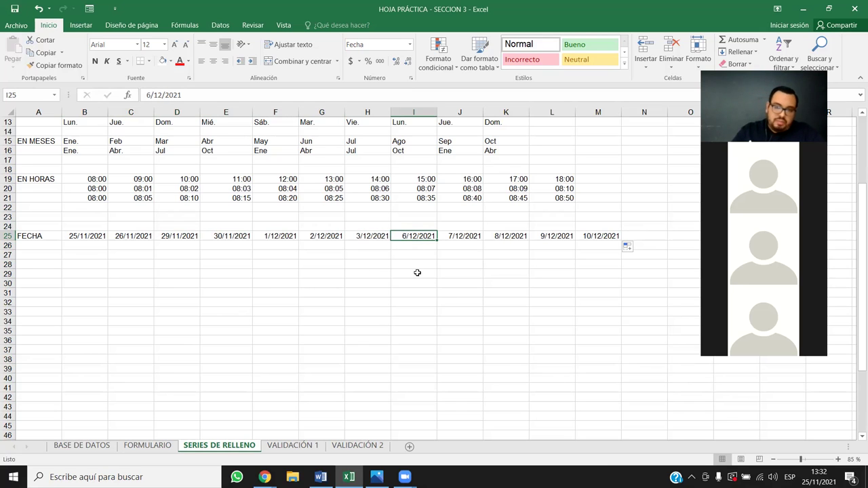
drag(76, 236, 617, 238)
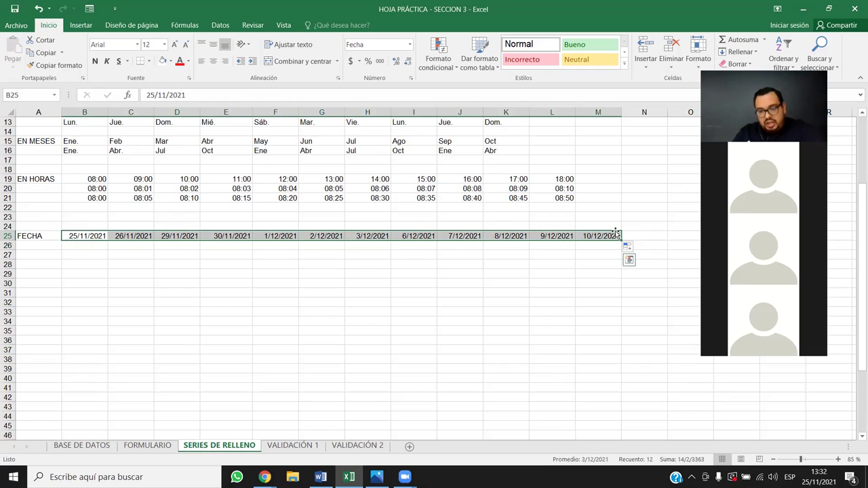
key(Delete)
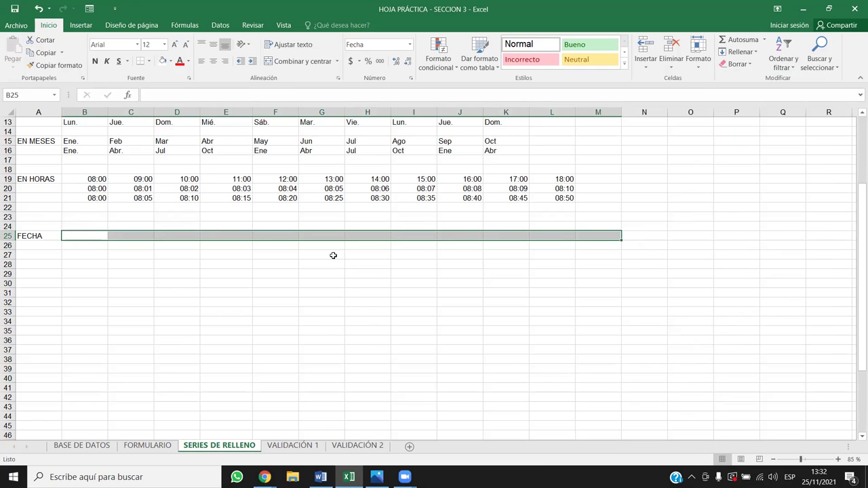
Step: Enter the start date 25/11/2021 again in B25
click(71, 235)
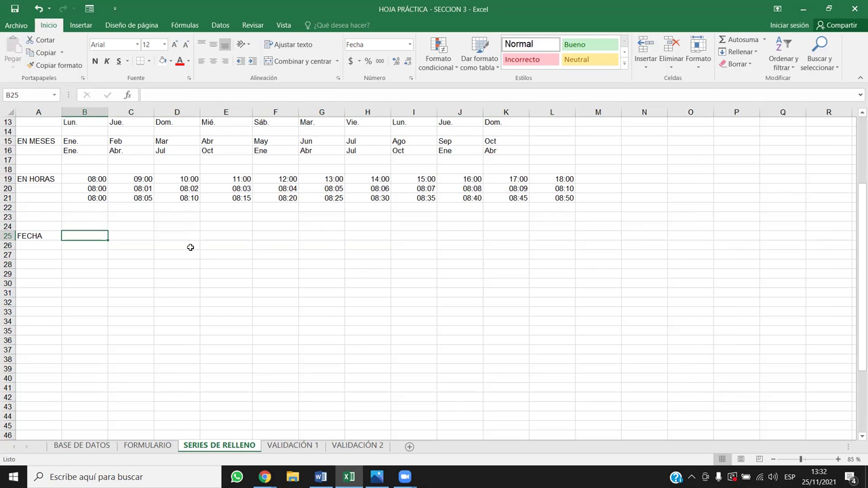
text(25/11/2021)
key(Return)
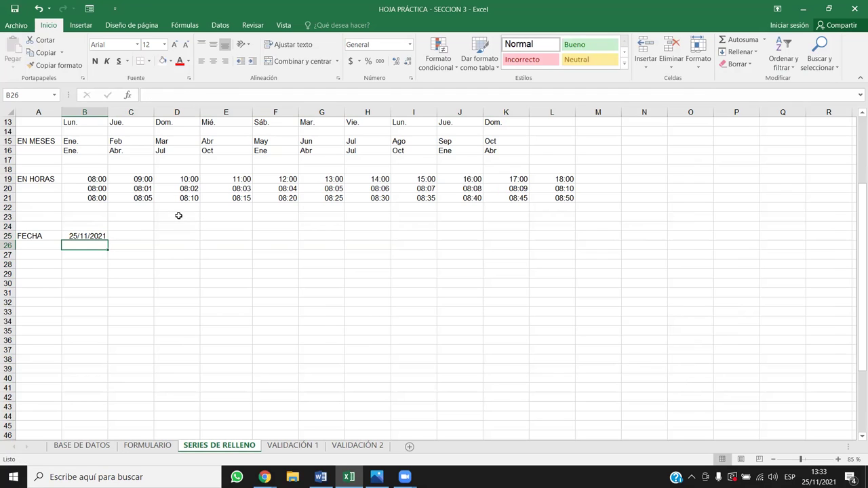
click(131, 235)
click(86, 233)
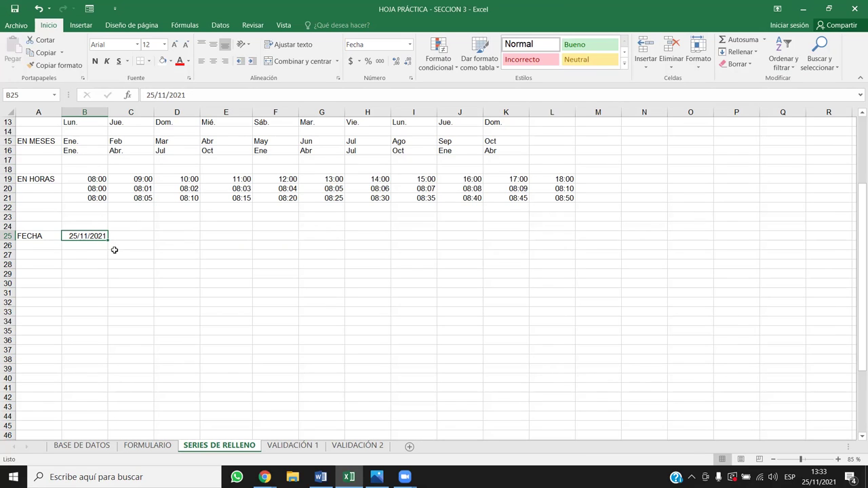
Step: Fill B25:L25 with a date series in 45-day steps, ending at 18/2/2023
drag(107, 237, 566, 235)
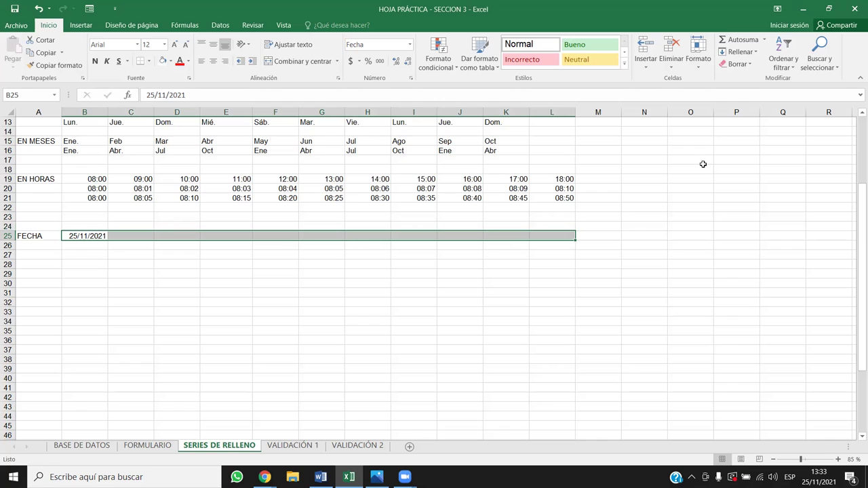
click(740, 53)
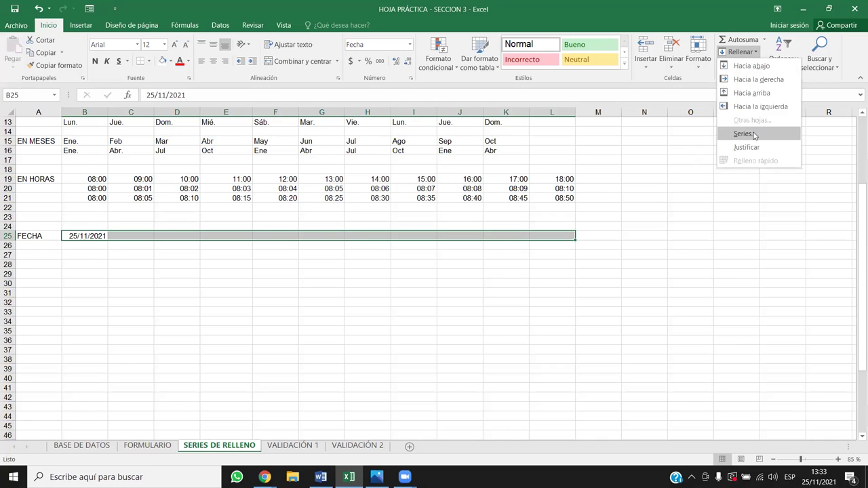
click(754, 136)
text(45)
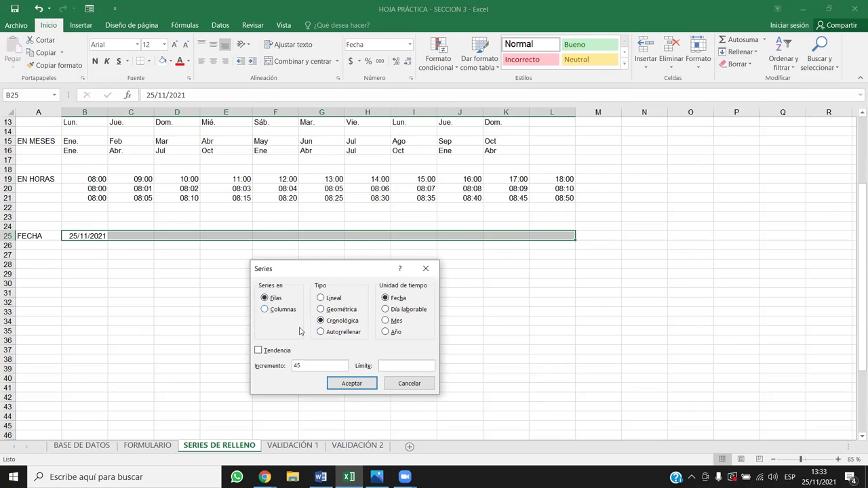
click(364, 384)
click(84, 284)
click(83, 238)
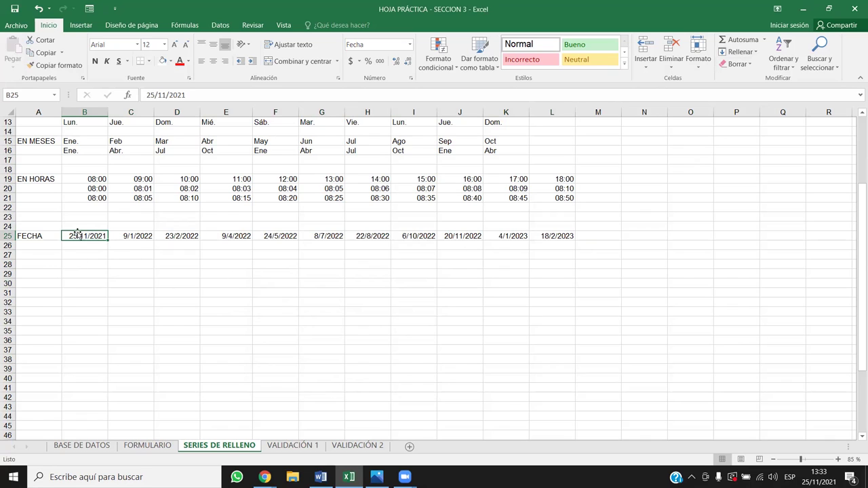
Step: Check today's date, 25 November 2021, in the Windows calendar flyout
click(128, 236)
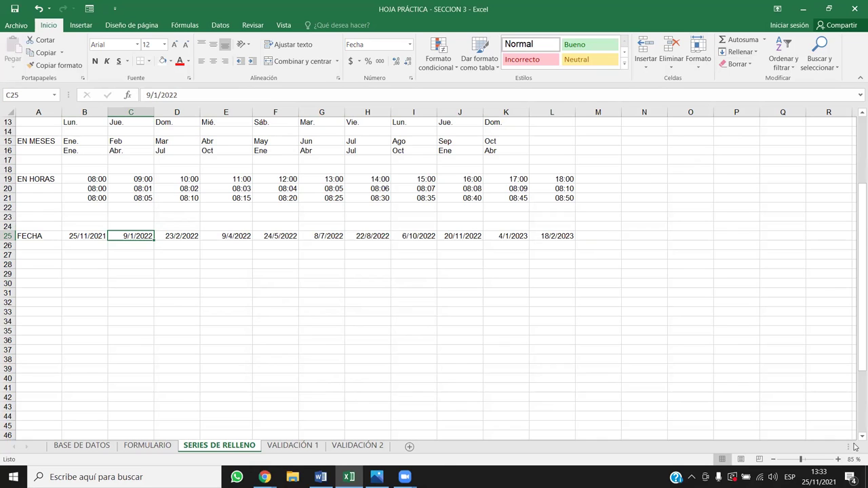
click(807, 473)
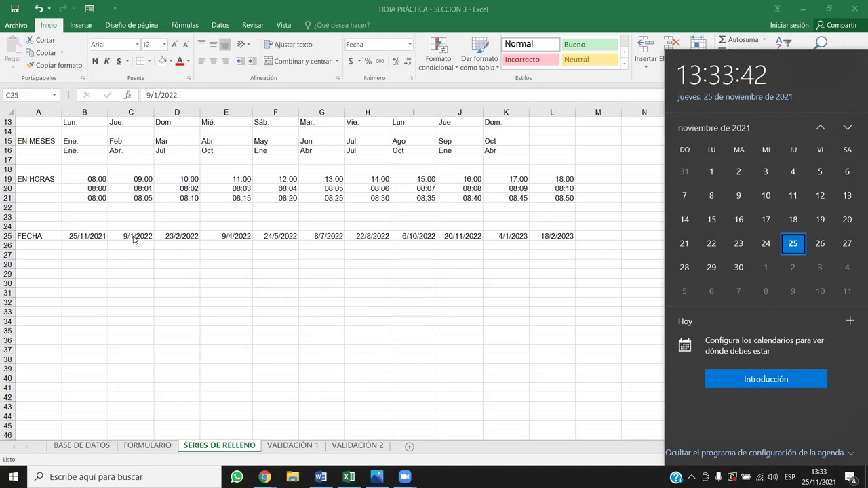
click(194, 473)
Step: Launch Calculator by searching 'calc' and place it beside the Excel sheet
text(calc)
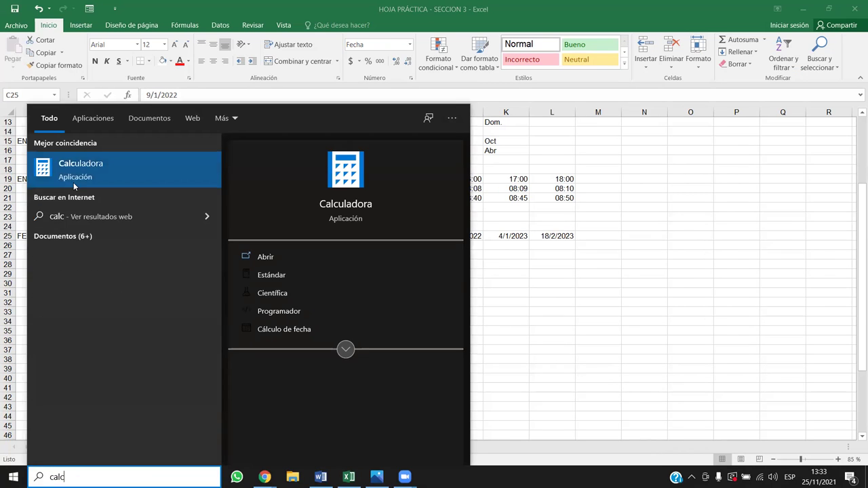
click(73, 182)
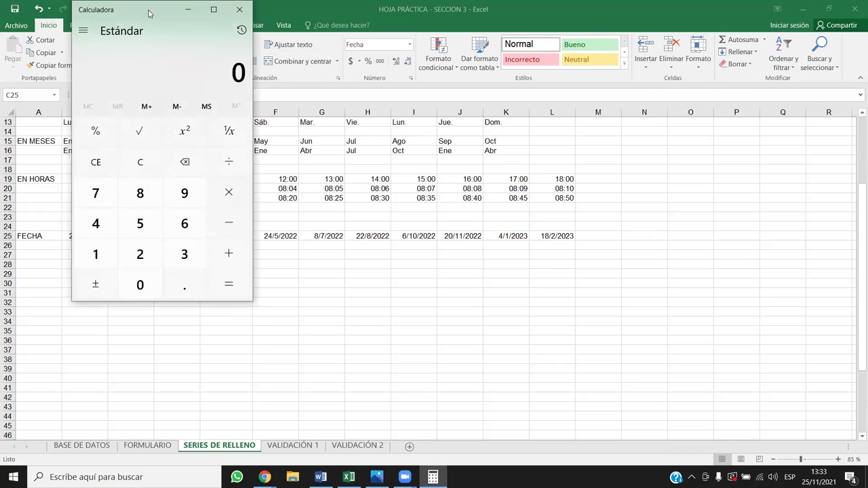
drag(149, 14, 635, 90)
text(36+45)
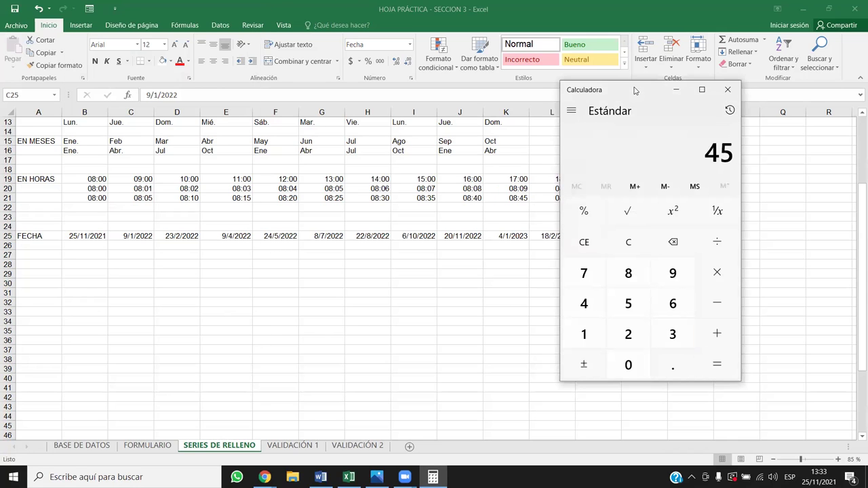
drag(629, 93, 493, 160)
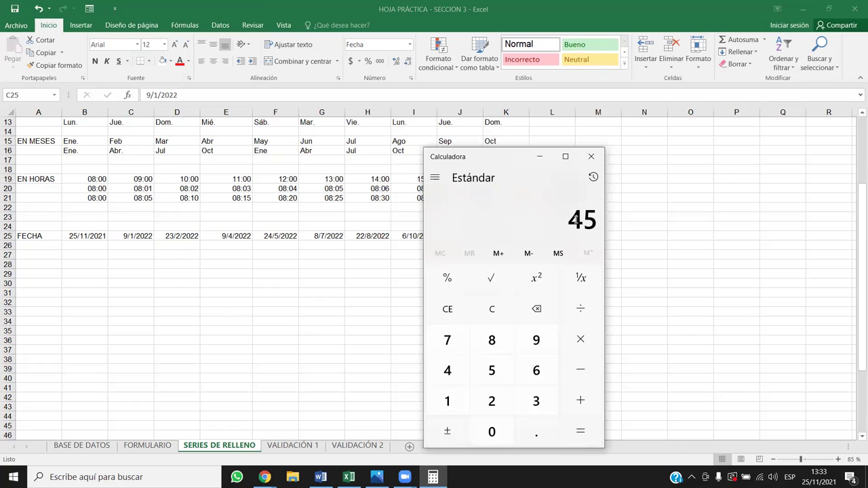
click(131, 237)
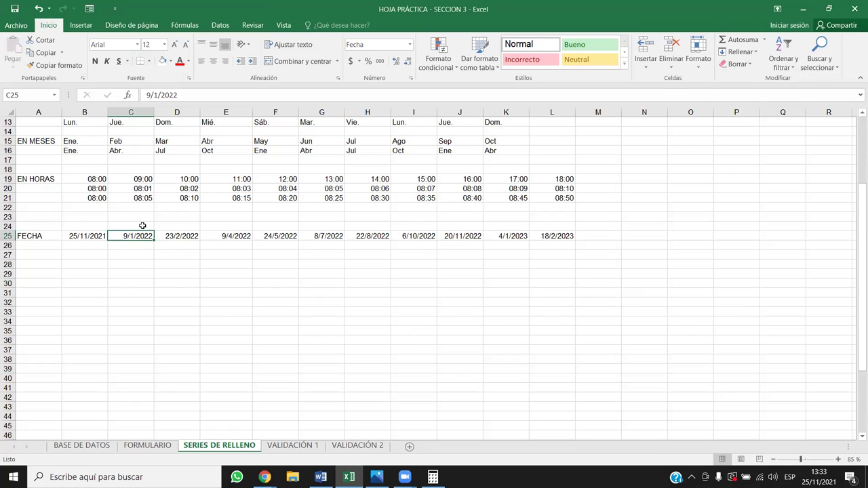
click(433, 477)
Step: Compute 31 − 9 + 1 + 23 in Calculator, giving 46
click(447, 309)
text(31-)
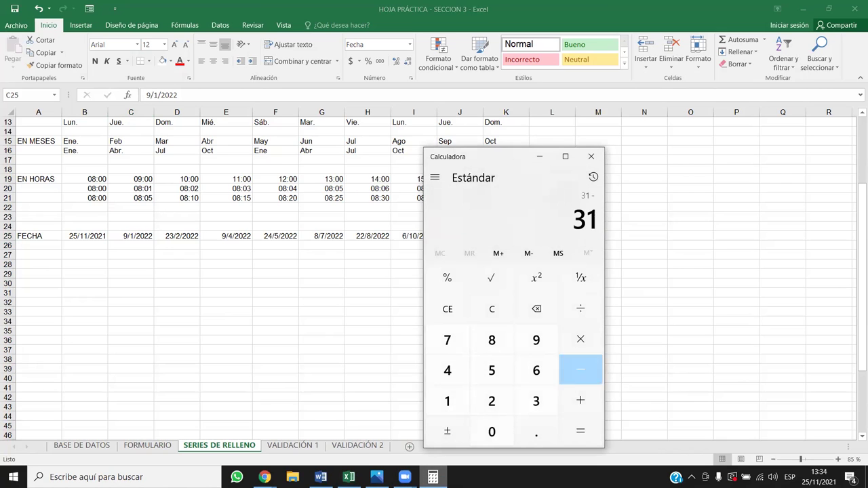
text(9)
key(Return)
text(1)
key(Return)
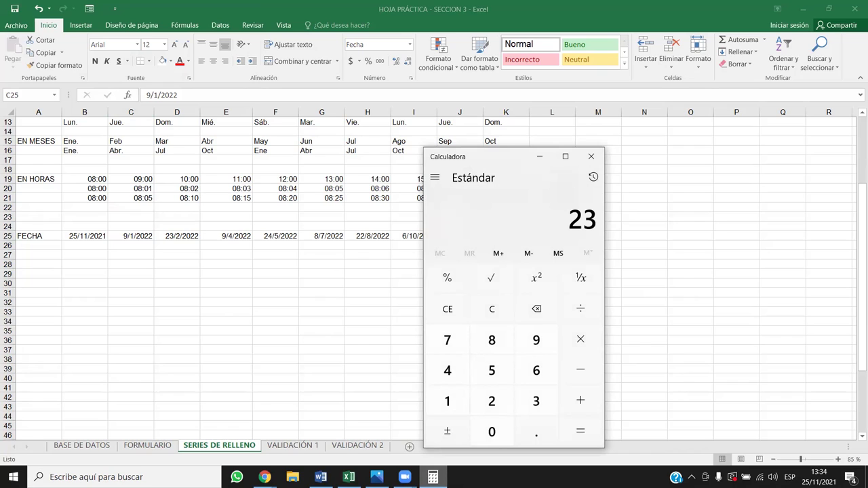
text(23)
key(Return)
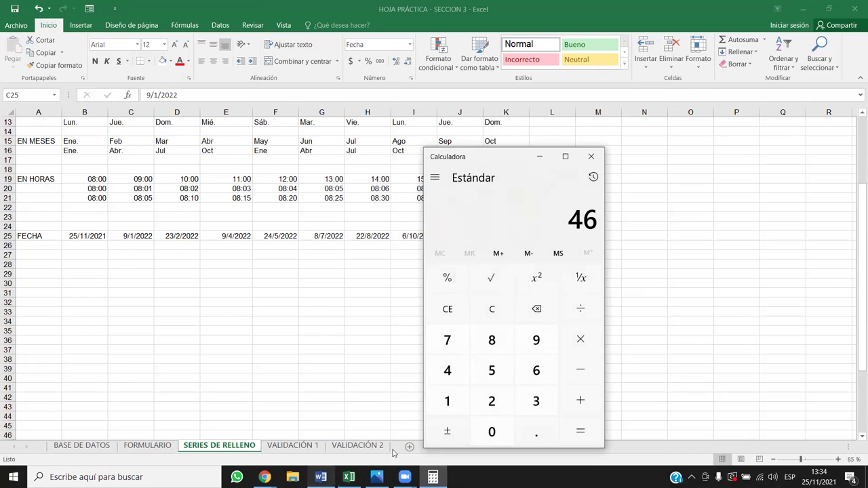
Step: Recompute 31 − 9 + 23 to confirm the 45-day gap
click(132, 239)
click(433, 477)
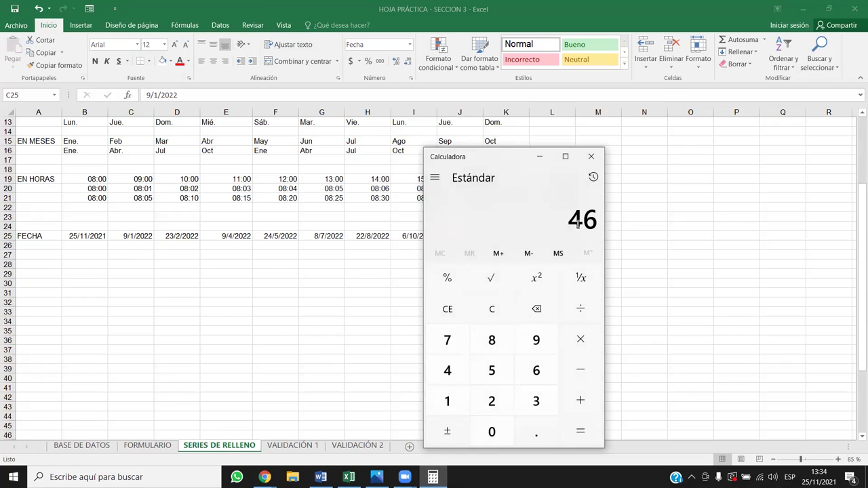
key(Delete)
text(31 - 9)
key(Return)
text(23)
key(Return)
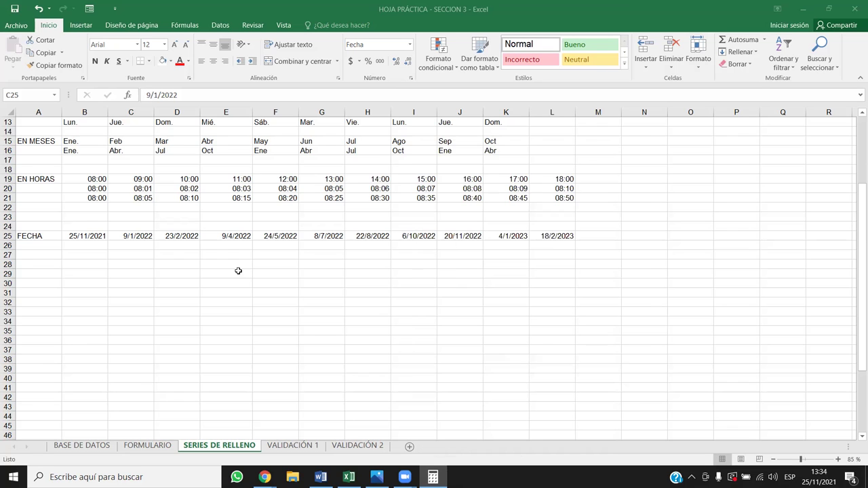
Step: Enter the start date 25/11/2021 in B27
click(230, 246)
click(255, 322)
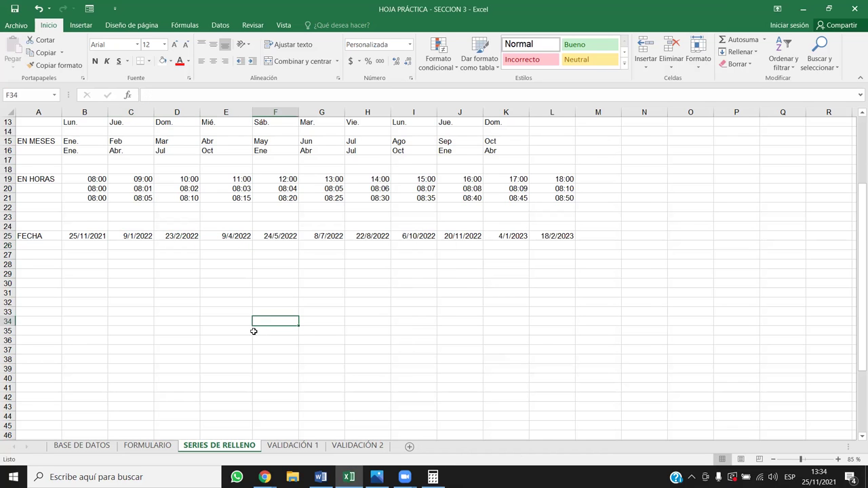
drag(83, 237, 562, 237)
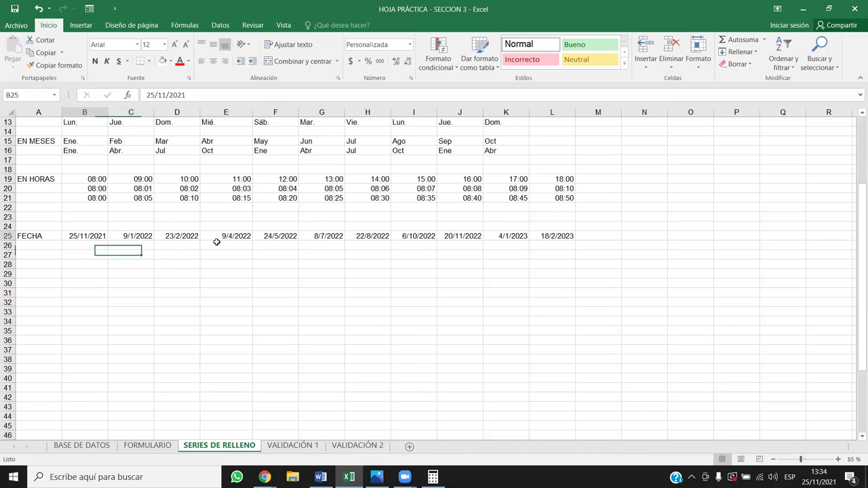
click(140, 248)
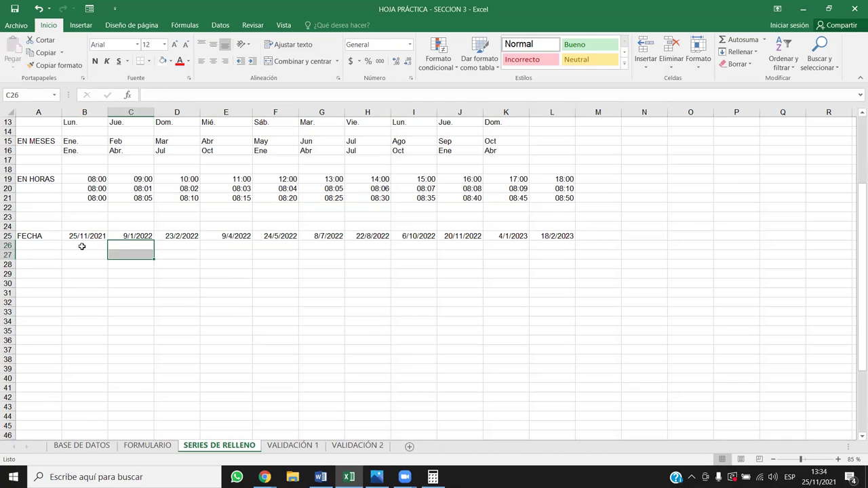
click(75, 237)
click(83, 276)
click(84, 254)
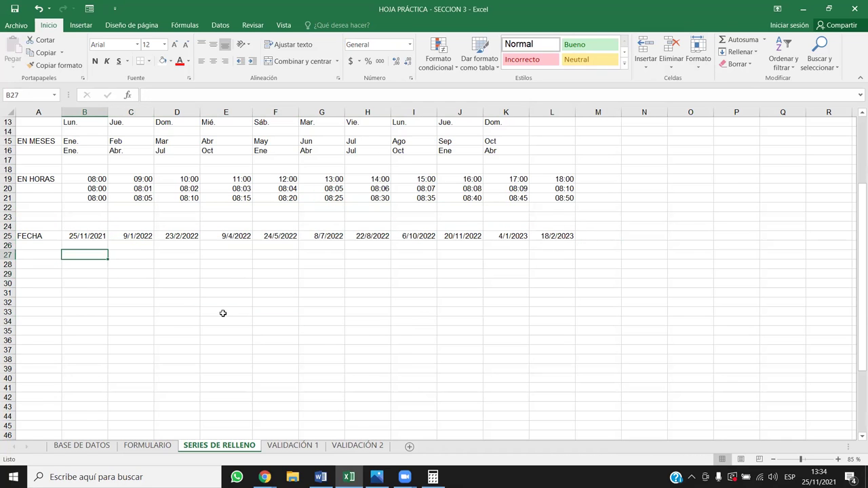
text(25/11/2021)
key(Return)
Step: Fill B27:L27 with a date series in 21-day steps, ending at 23/6/2022
drag(84, 255, 557, 256)
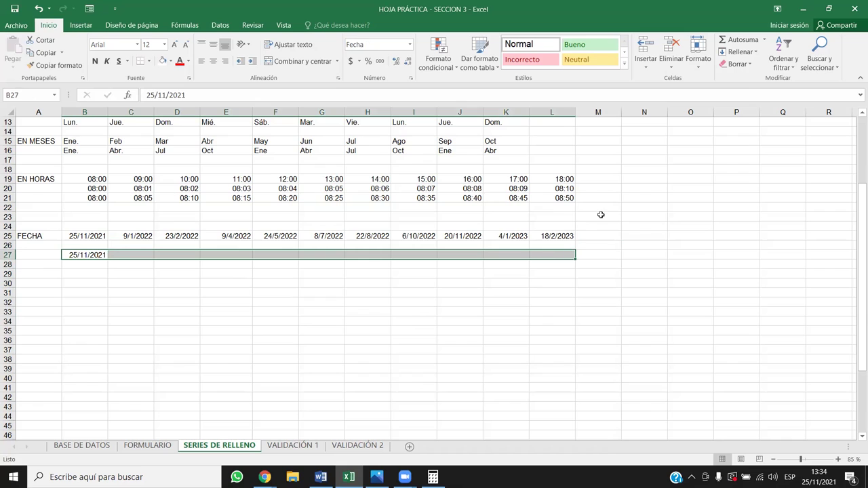
click(758, 56)
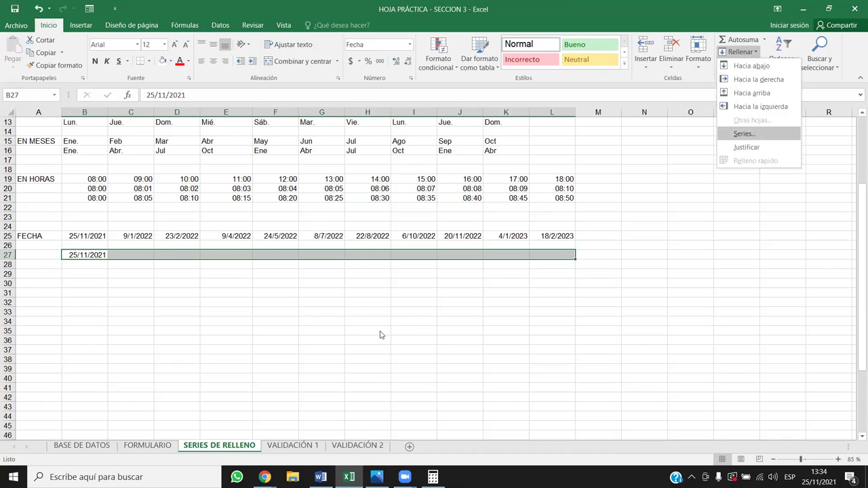
key(Return)
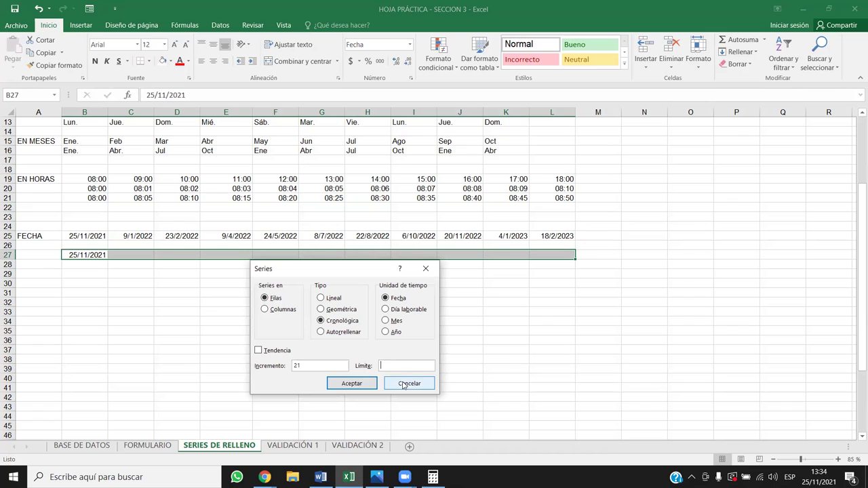
click(352, 383)
click(314, 361)
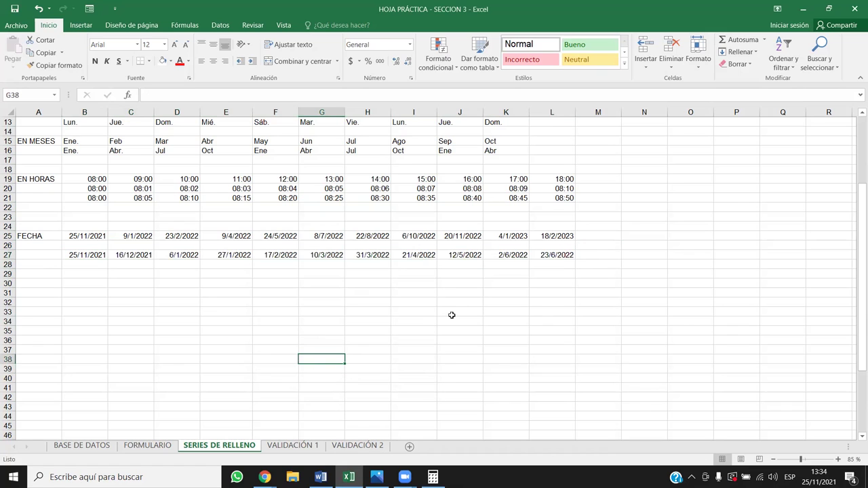
click(89, 257)
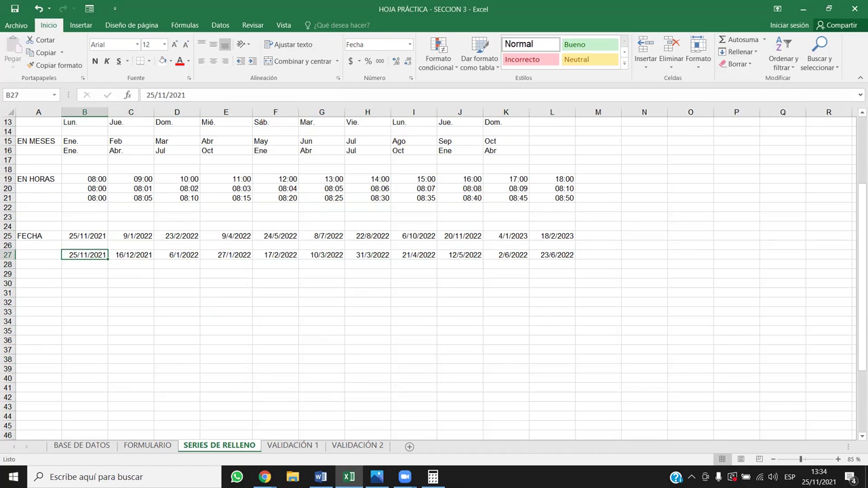
click(432, 476)
Step: Check day gaps in Calculator: 30 − 25 + 1 + 16 = 22, and 5 + 16 = 21
key(Escape)
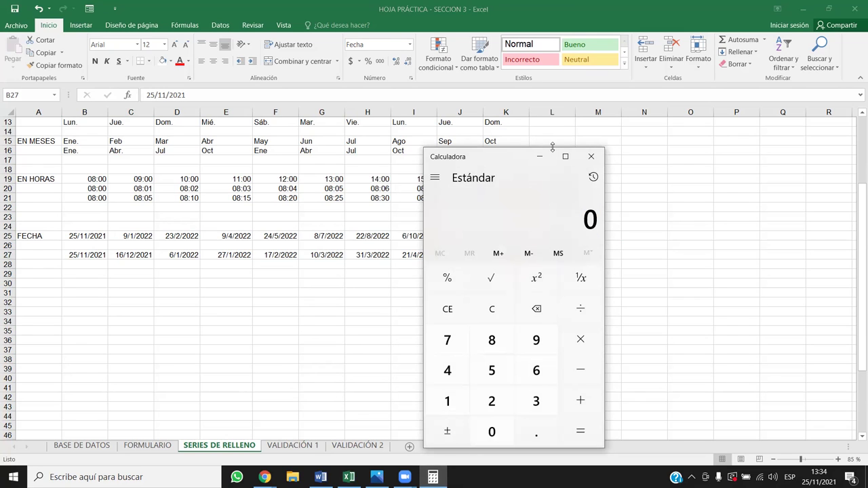
text(30-25)
key(Return)
text(+1)
key(Return)
text(+16)
key(Return)
key(Escape)
text(5 + 16)
key(Return)
Step: Confirm 31 − 16 + 6 = 21, then close Calculator
key(Delete)
text(31-16)
key(Return)
text(+6)
key(Return)
click(591, 156)
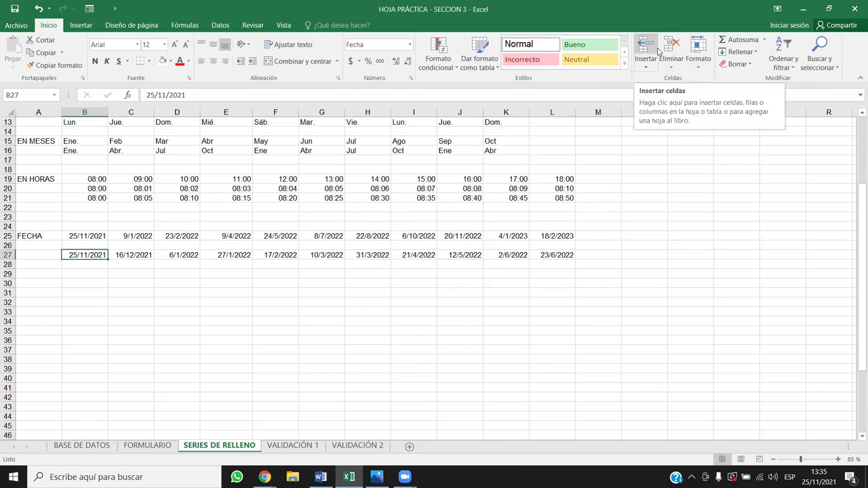
Step: Review the row 27 dates B27:L27 without changing them
click(739, 53)
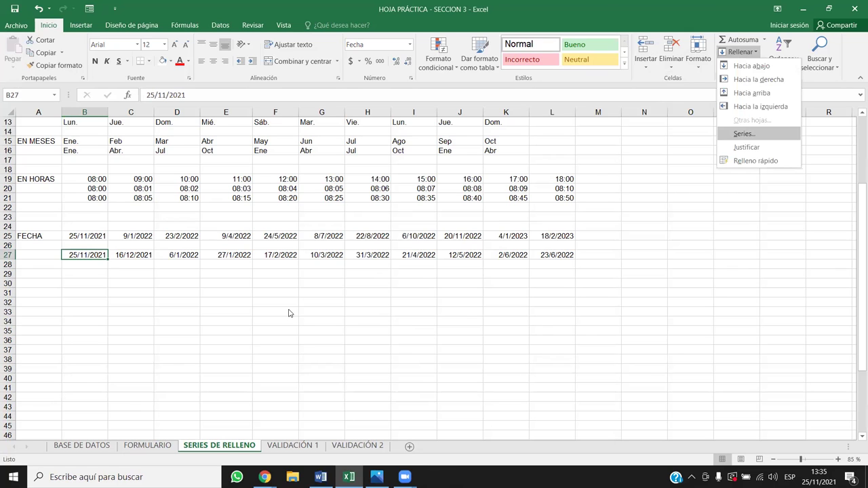
click(186, 287)
mouse_move(71, 257)
mouse_down()
mouse_move(571, 257)
mouse_move(563, 259)
mouse_up()
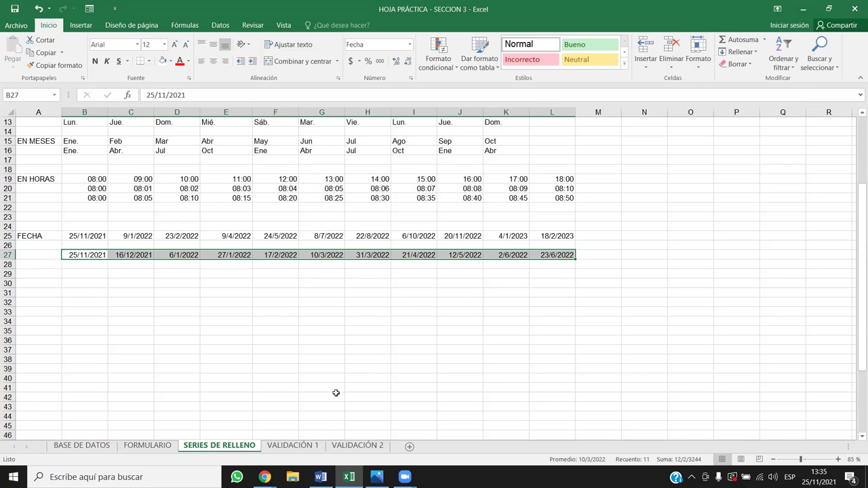
click(285, 302)
scroll(204, 354, up, 4)
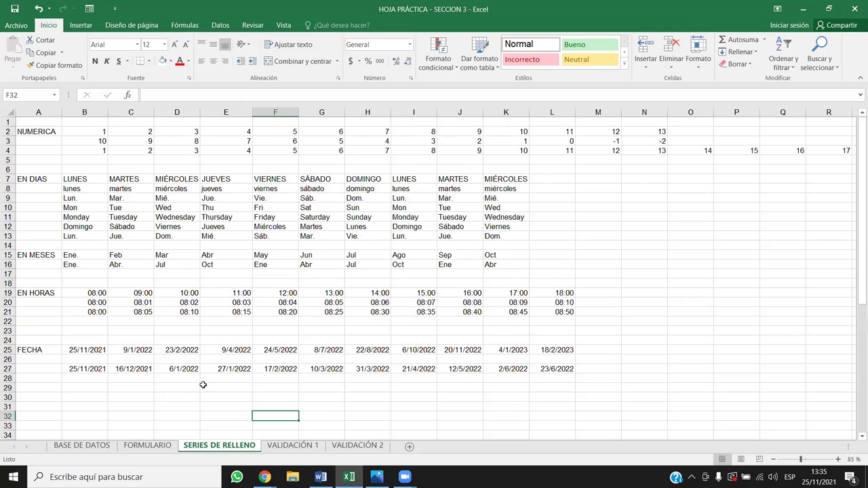
scroll(202, 386, down, 8)
scroll(199, 387, down, 2)
scroll(172, 381, up, 3)
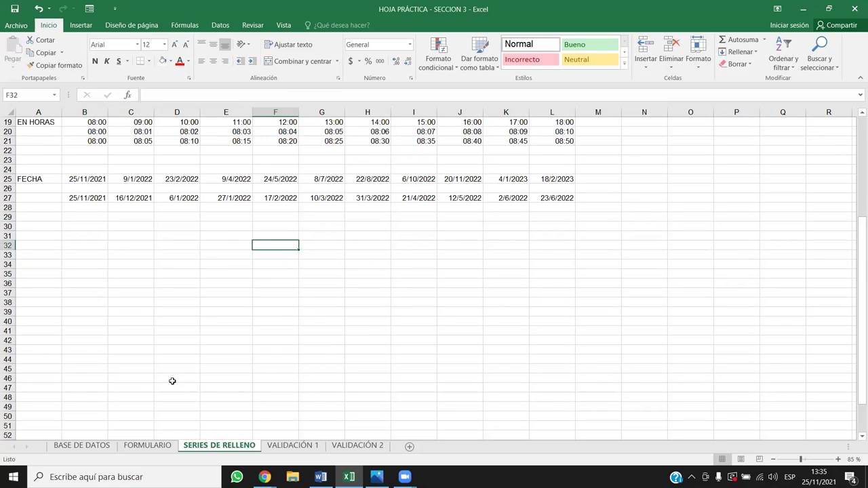
Step: Type the labels Apellido, Nombre, Edad, DUI and CEL down B31:B35
click(94, 243)
click(94, 235)
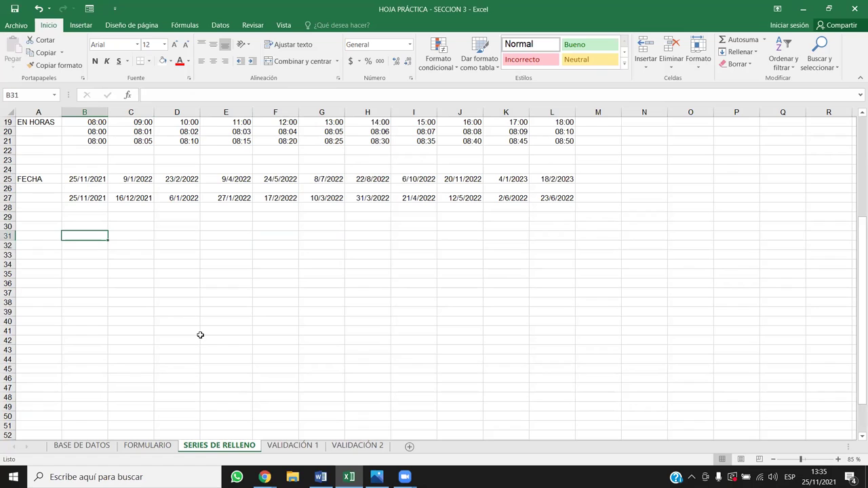
text(Ape)
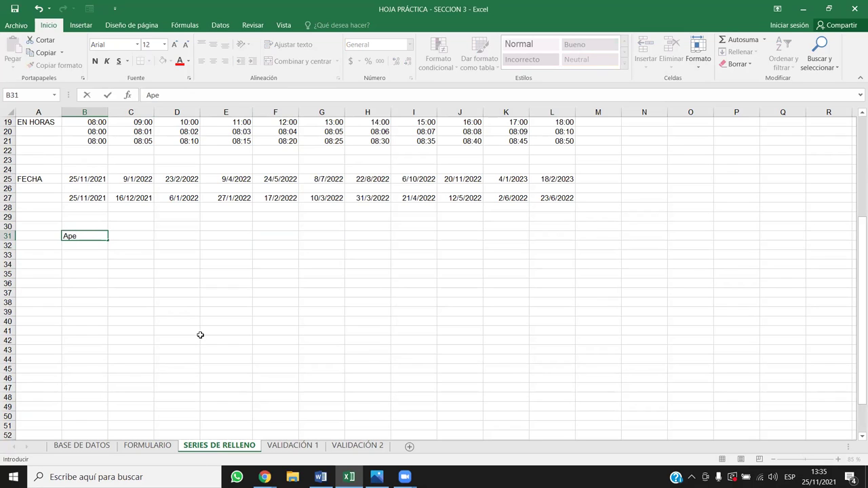
text(llido)
key(BackSpace)
key(Return)
text(N)
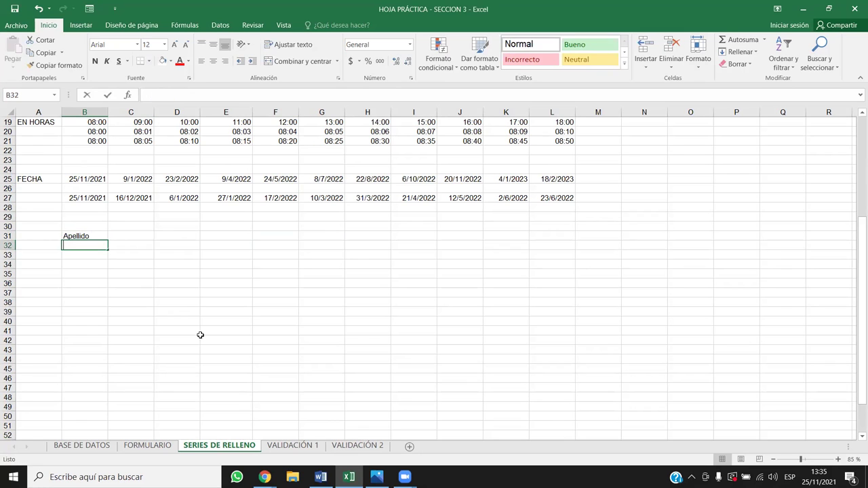
text(ombre)
key(Return)
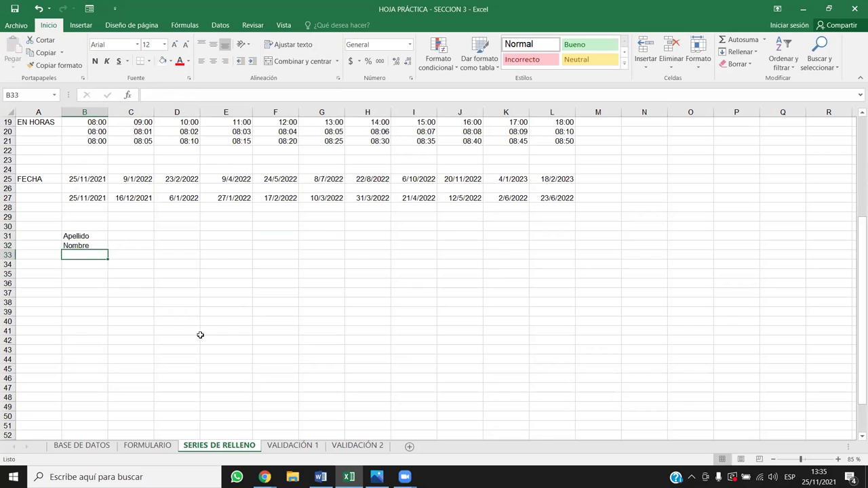
text(Edad)
key(Return)
text(DUI)
key(Return)
text(CEL)
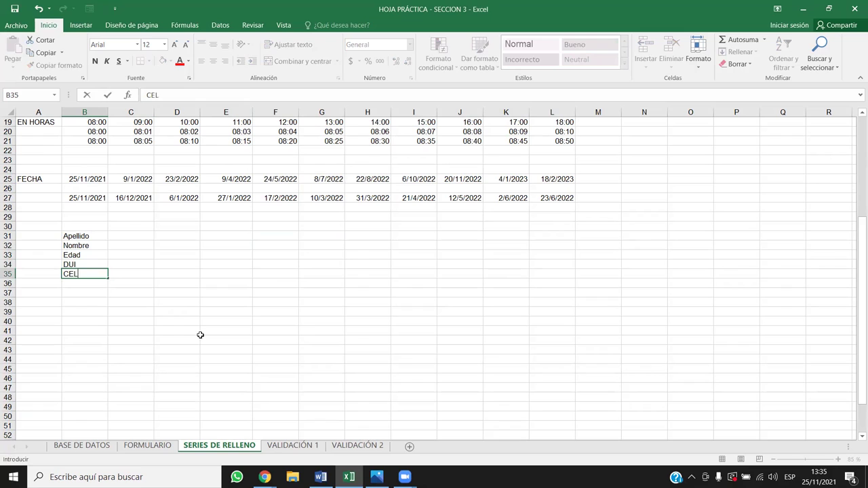
key(Return)
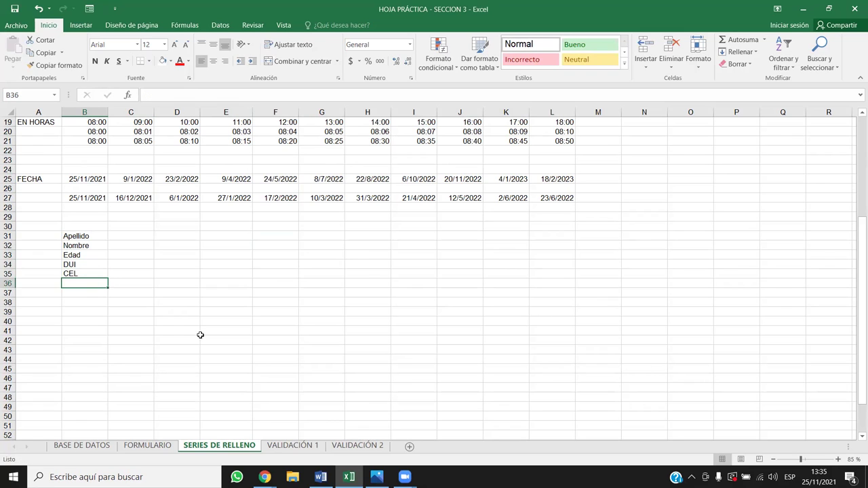
Step: Insert a row above Edad and enter 'Fecha de Nac' in B33
key(Up)
key(Up)
key(Up)
key(shift+space)
key(ctrl+plus)
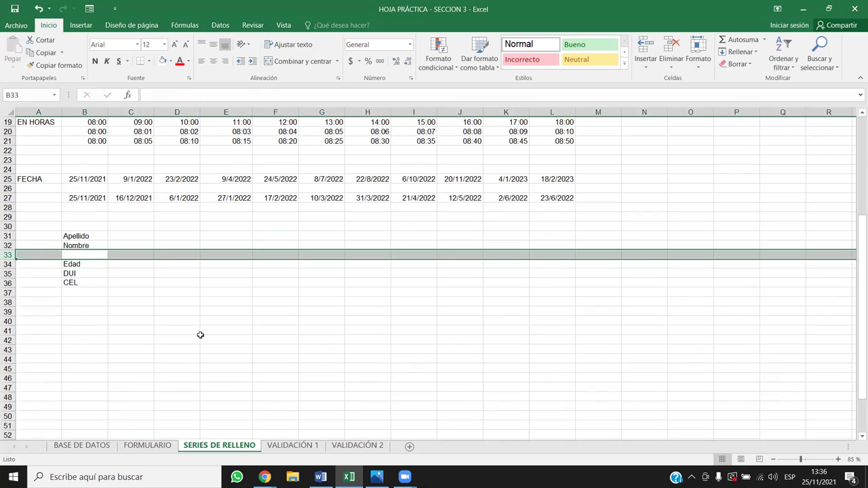
key(Up)
key(Down)
text(Dir)
key(BackSpace)
key(BackSpace)
text(ir)
key(BackSpace)
key(BackSpace)
key(BackSpace)
text(echa)
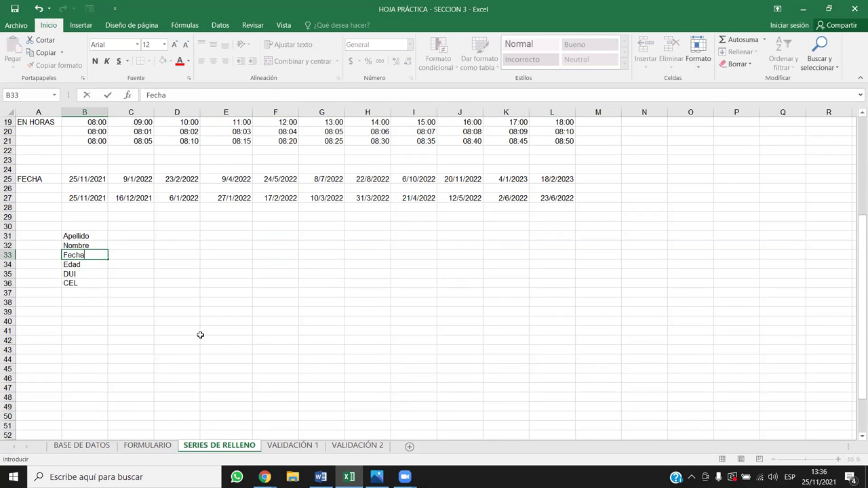
text( de Na)
text(c)
key(Return)
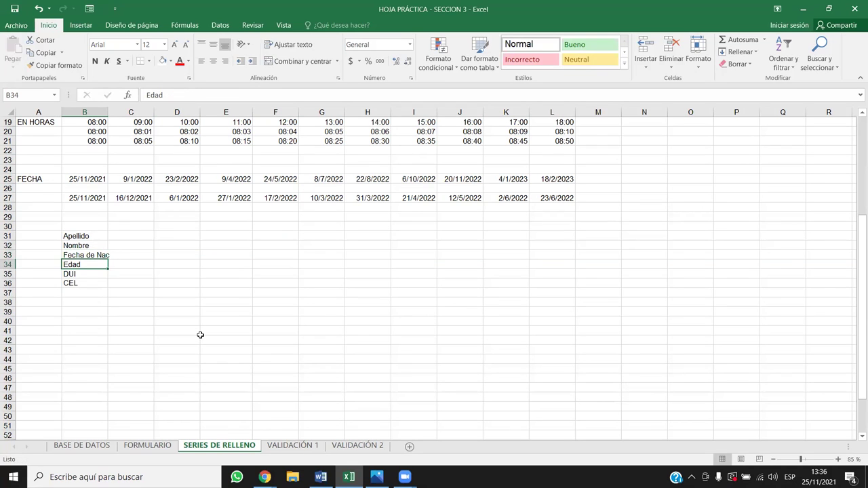
Step: Widen column B, then trial-fill the labels down to row 50 and Apellido across to L31
drag(108, 113, 121, 113)
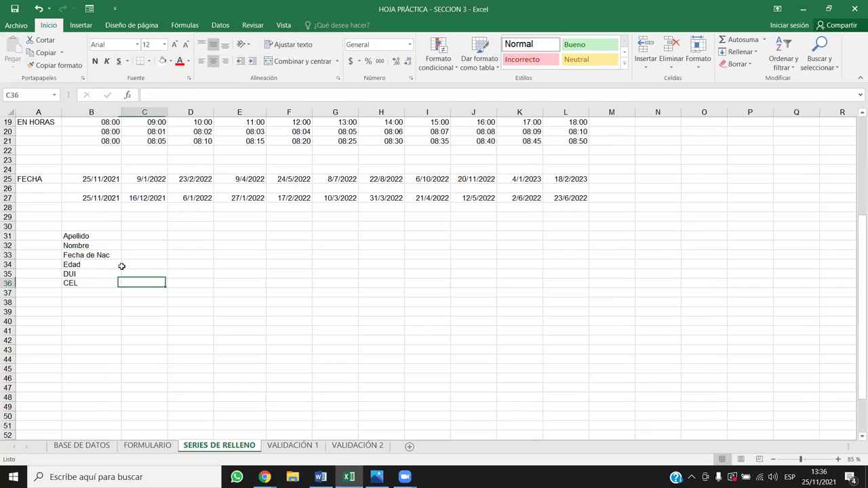
drag(103, 236, 105, 275)
click(102, 255)
drag(102, 236, 116, 420)
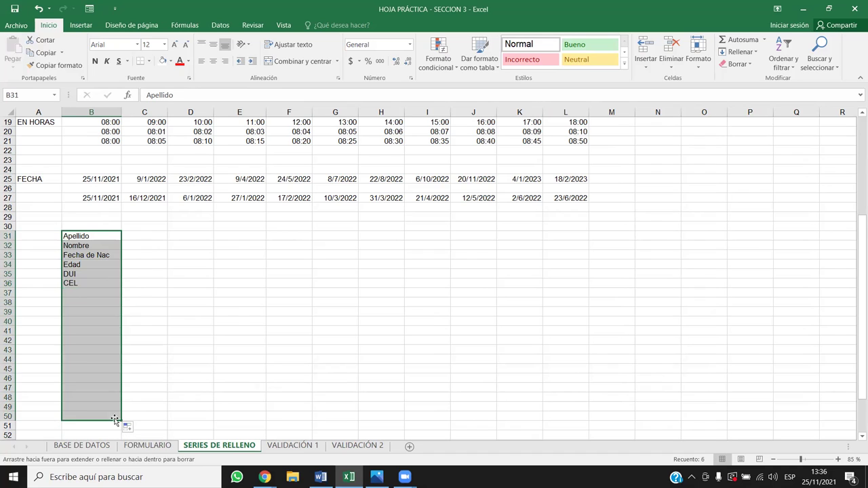
drag(87, 293, 102, 339)
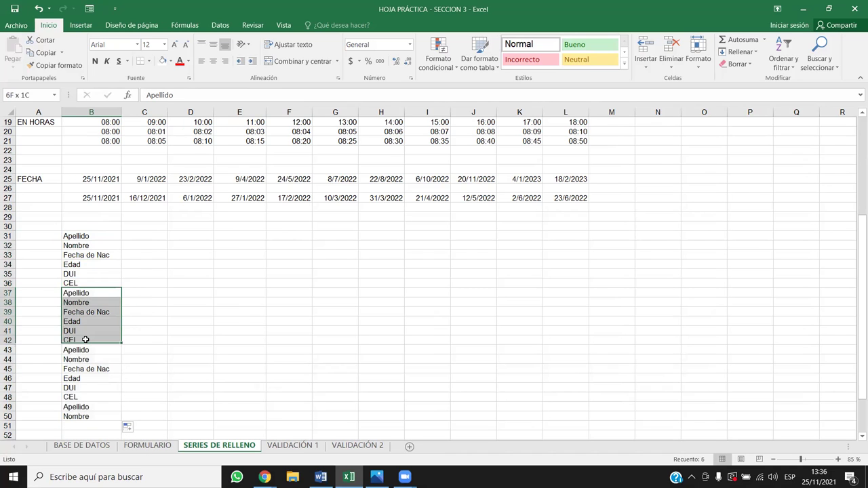
click(112, 238)
drag(122, 241, 585, 237)
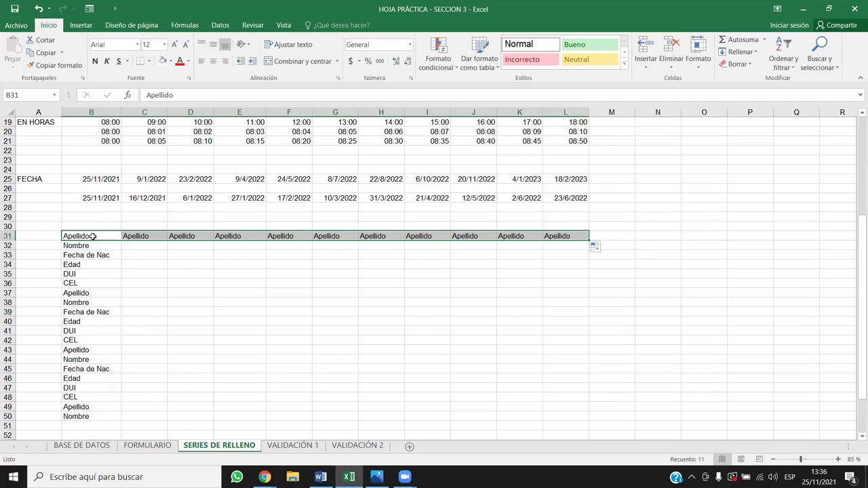
Step: Clear the trial fills in B37:B50 and row 31, leaving only the six labels
drag(95, 237, 101, 300)
click(89, 360)
drag(90, 311, 102, 416)
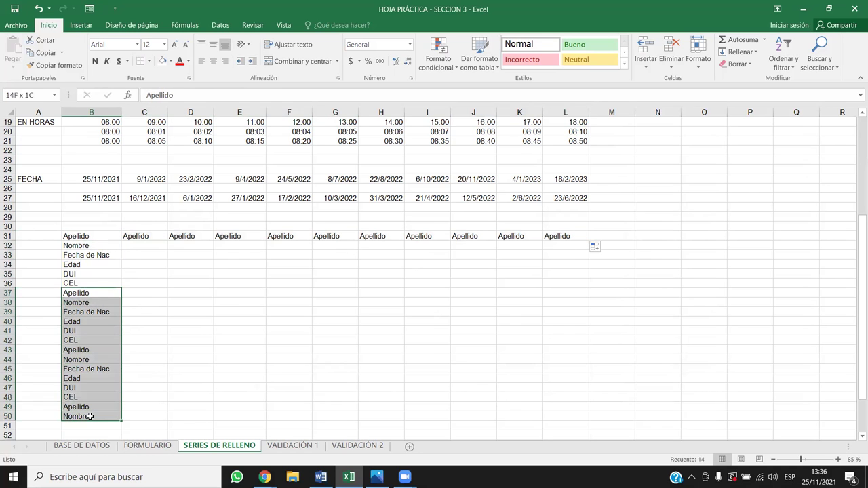
key(Delete)
drag(145, 236, 627, 236)
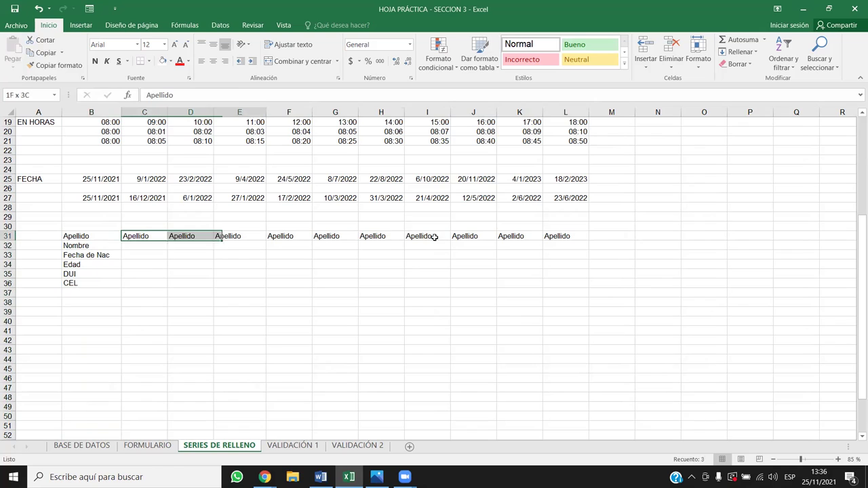
key(Delete)
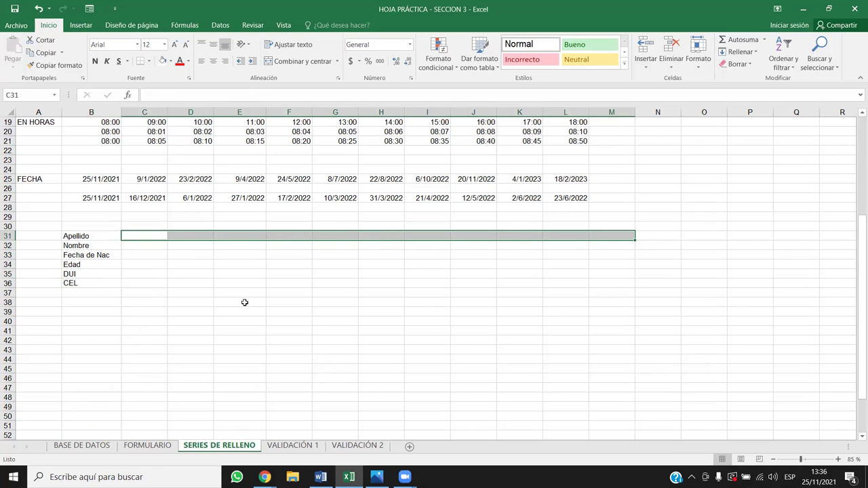
drag(241, 293, 292, 294)
click(250, 303)
click(179, 350)
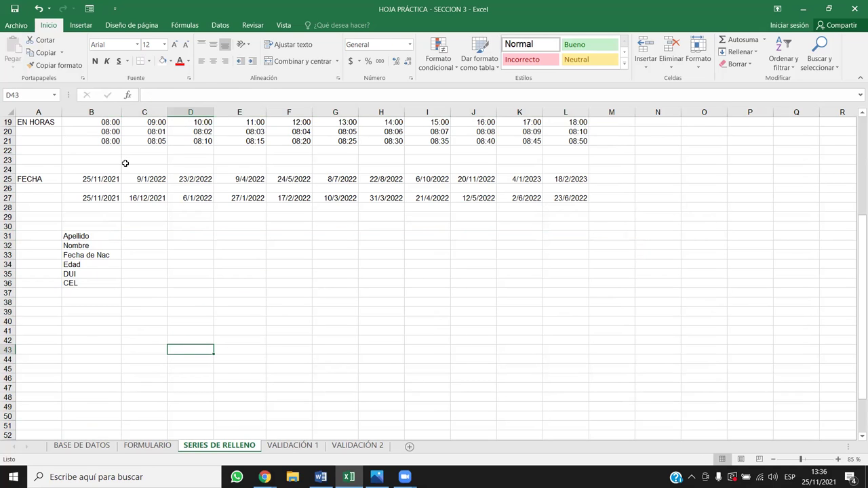
Step: Open the custom lists editor from Excel Options > Avanzadas and review the month and weekday lists
click(26, 23)
click(26, 269)
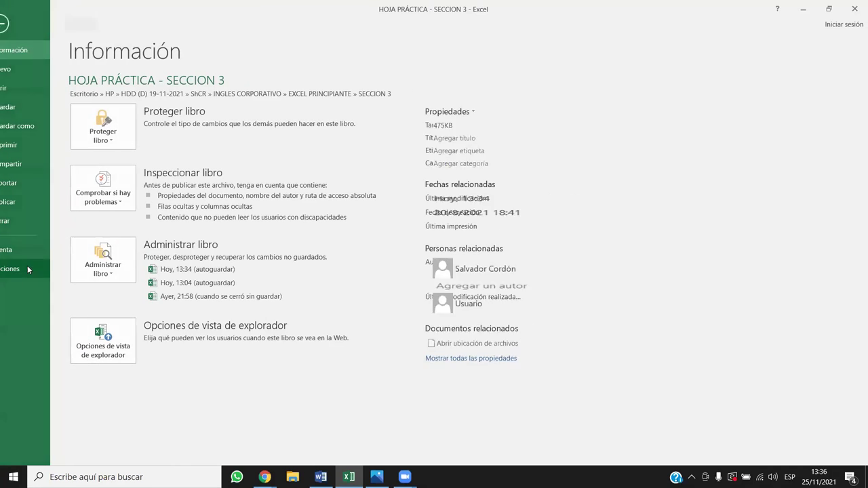
click(167, 149)
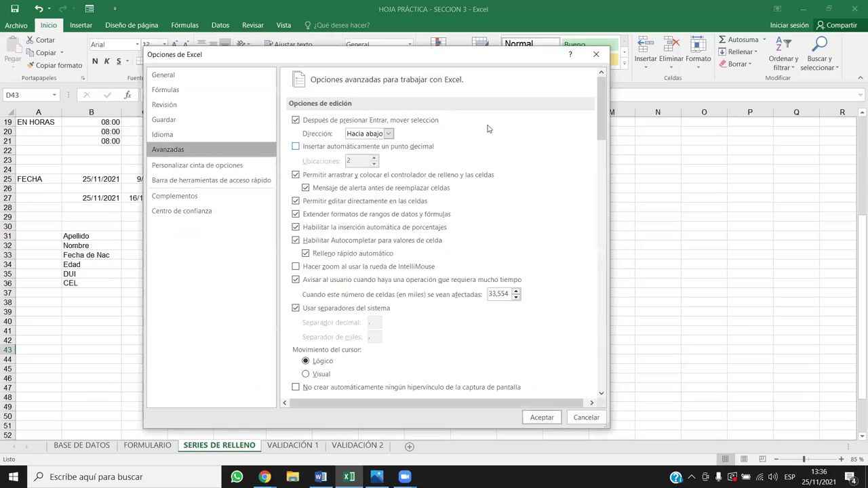
drag(601, 102, 596, 387)
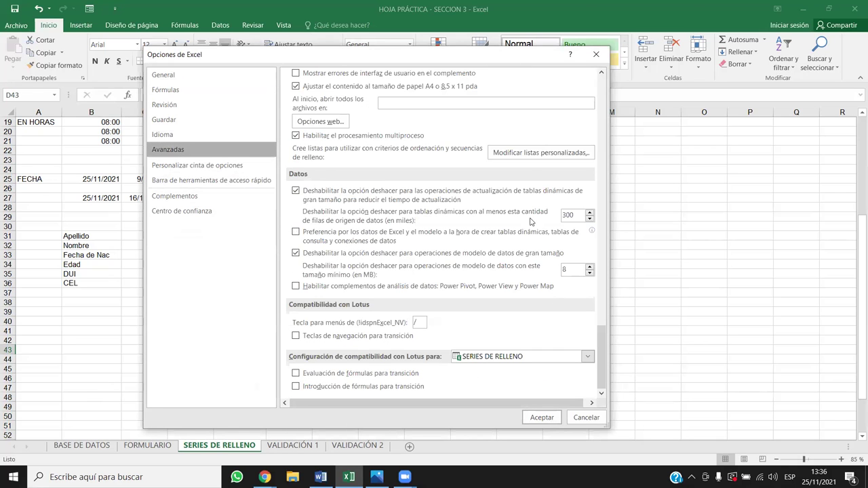
click(544, 154)
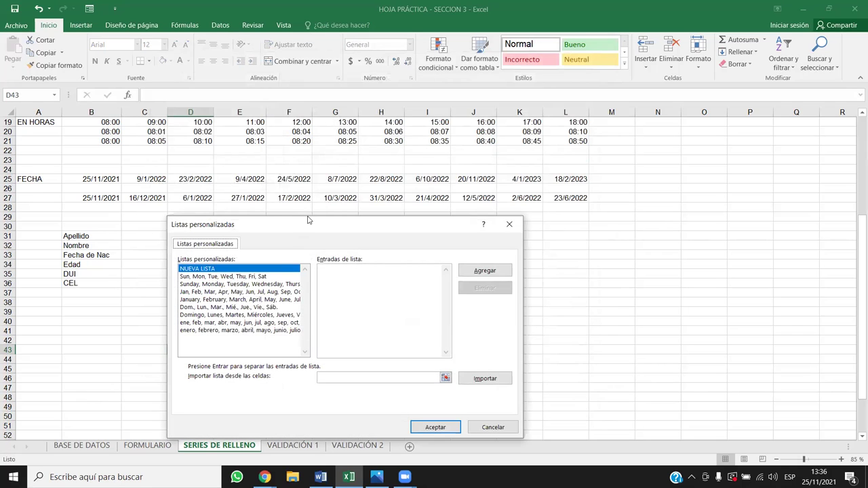
drag(307, 219, 368, 104)
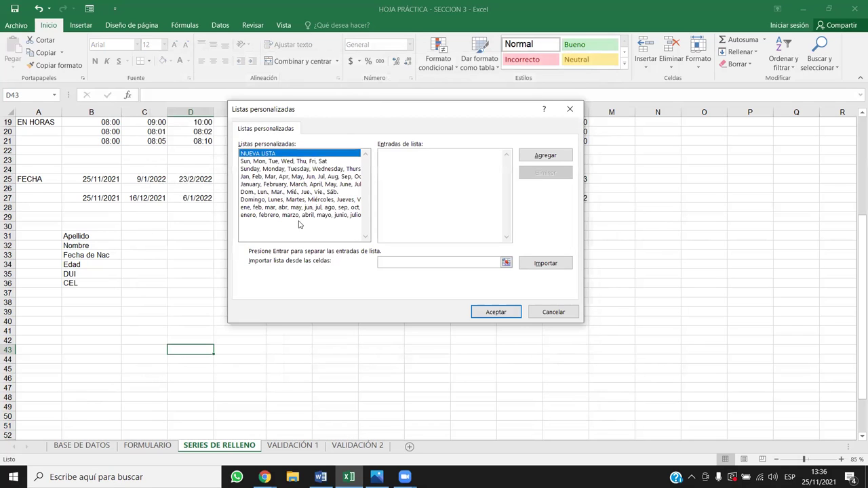
click(275, 215)
click(278, 161)
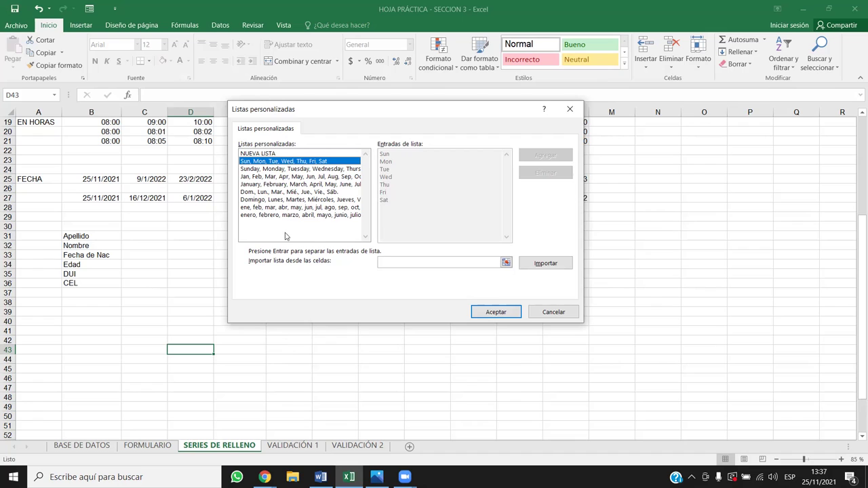
Step: Import $B$31:$B$36 (Apellido to CEL) as a new custom list and close the editor
click(261, 154)
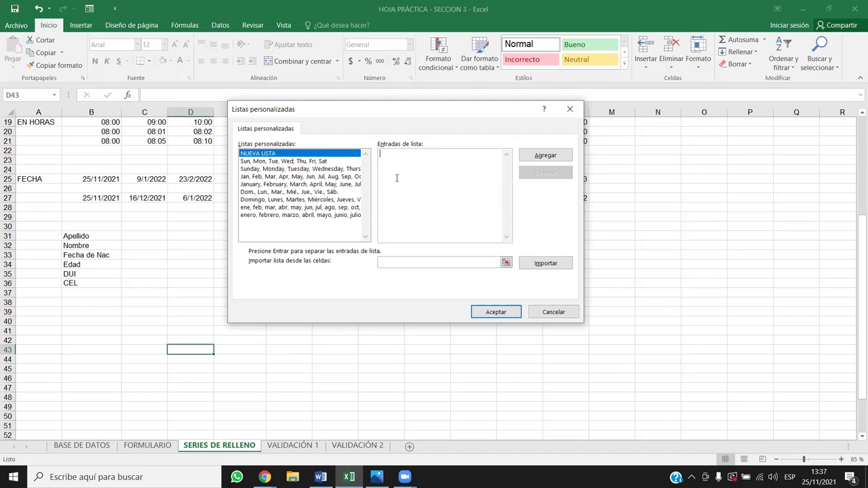
click(536, 271)
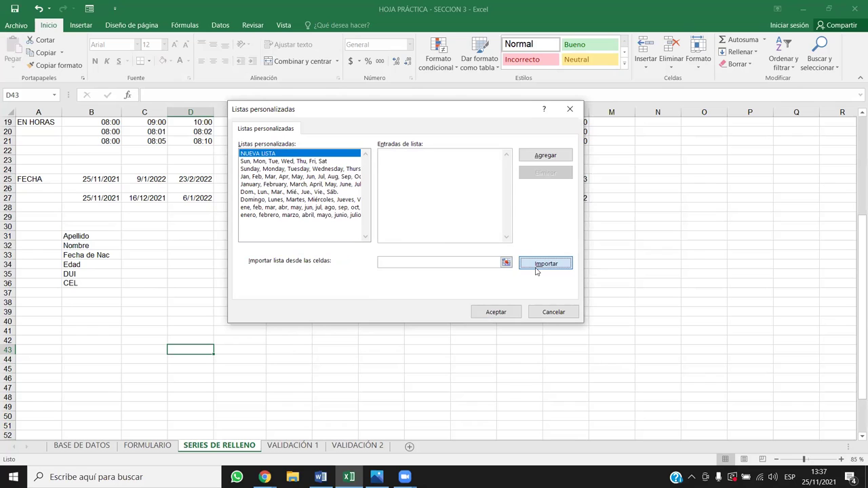
click(505, 263)
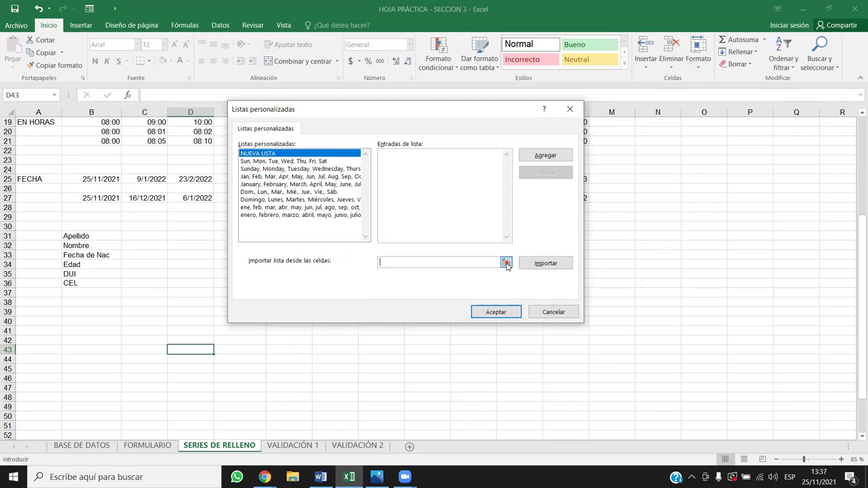
click(507, 264)
drag(92, 234, 98, 279)
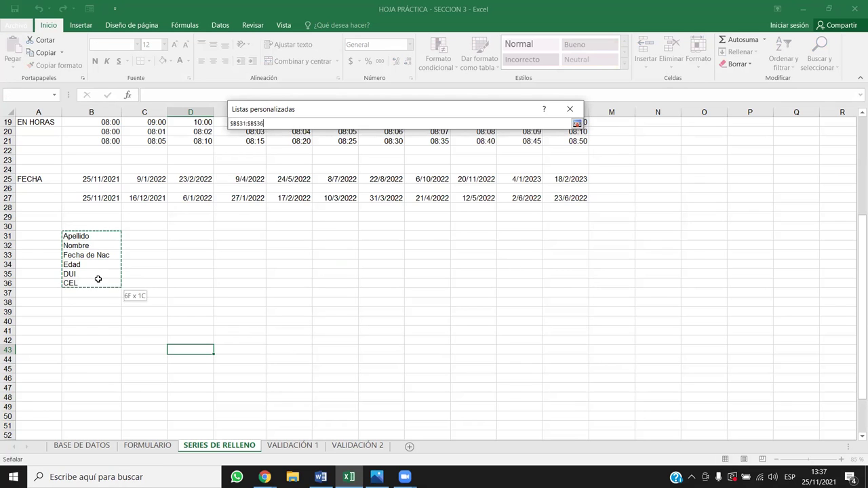
click(577, 124)
click(535, 263)
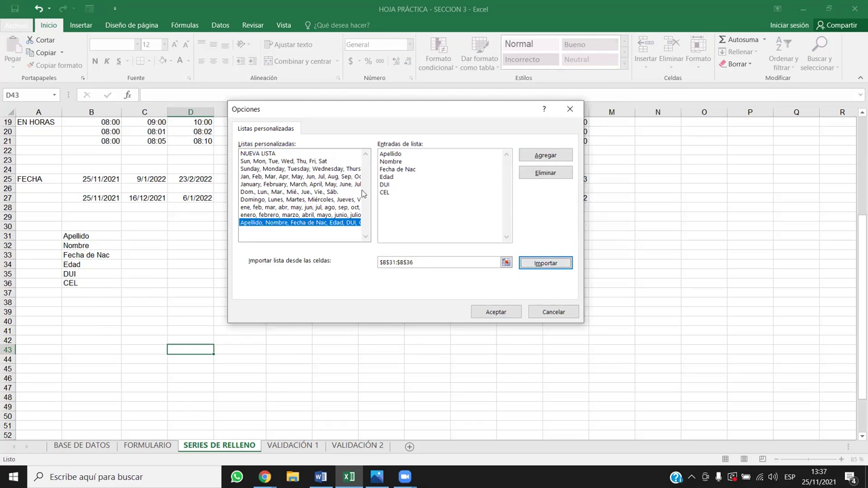
click(494, 317)
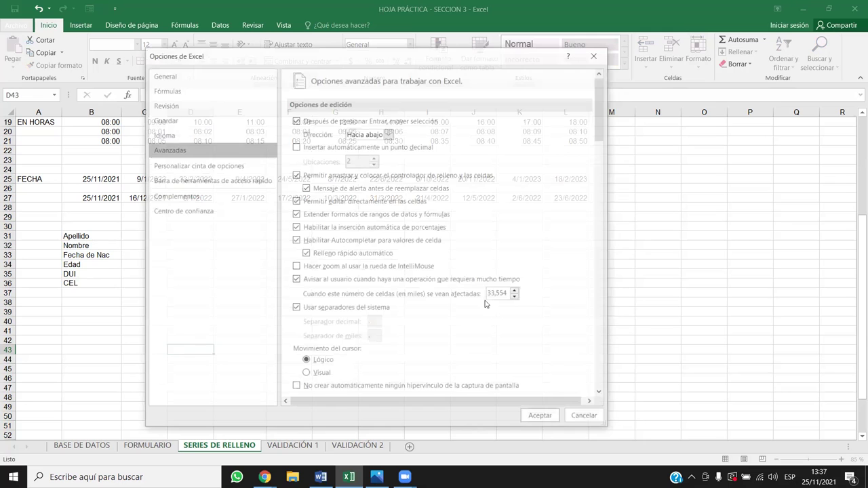
Step: Add a seasons custom list: invierno, verano, primavera, otoño
scroll(553, 150, down, 3)
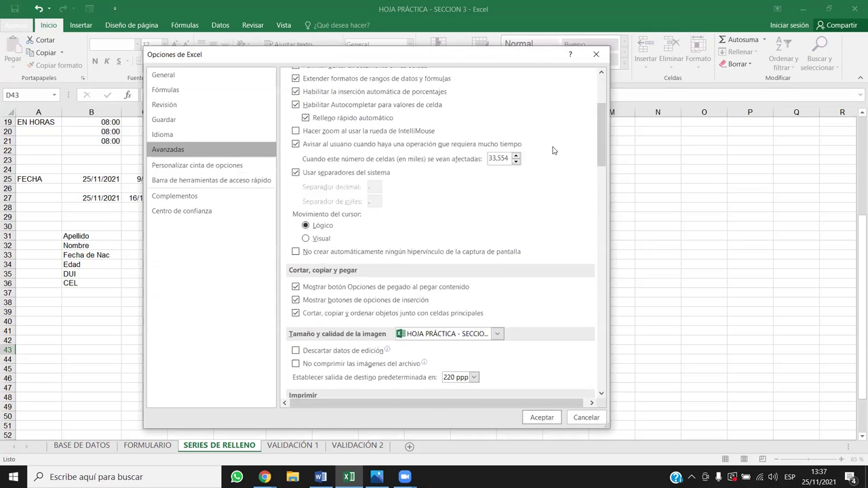
scroll(553, 150, down, 3)
scroll(558, 170, down, 3)
scroll(536, 174, down, 5)
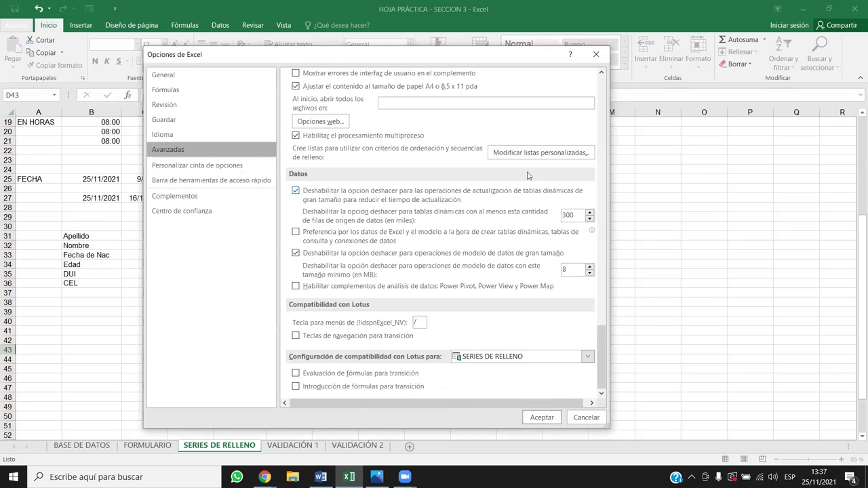
click(526, 152)
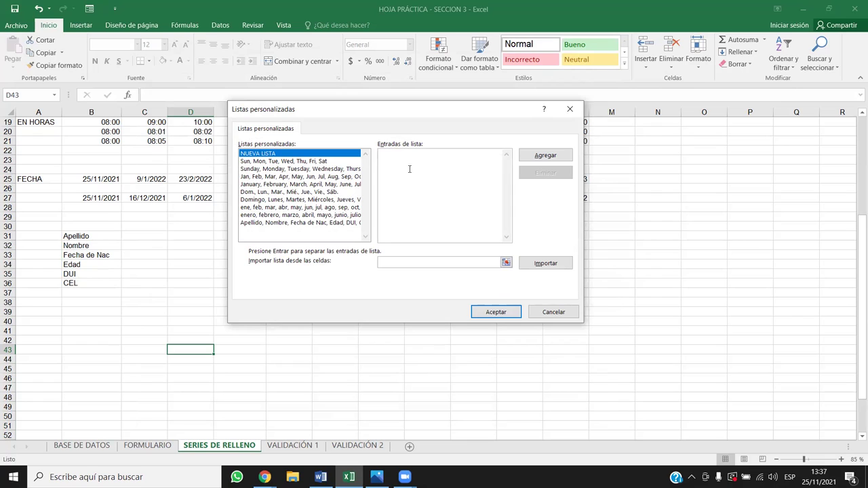
text(Inviern)
key(BackSpace)
key(BackSpace)
key(BackSpace)
key(BackSpace)
key(BackSpace)
key(BackSpace)
key(BackSpace)
text(invier)
text(no )
text(verano )
text(primavera)
key(Return)
text(otoño)
drag(397, 177, 380, 154)
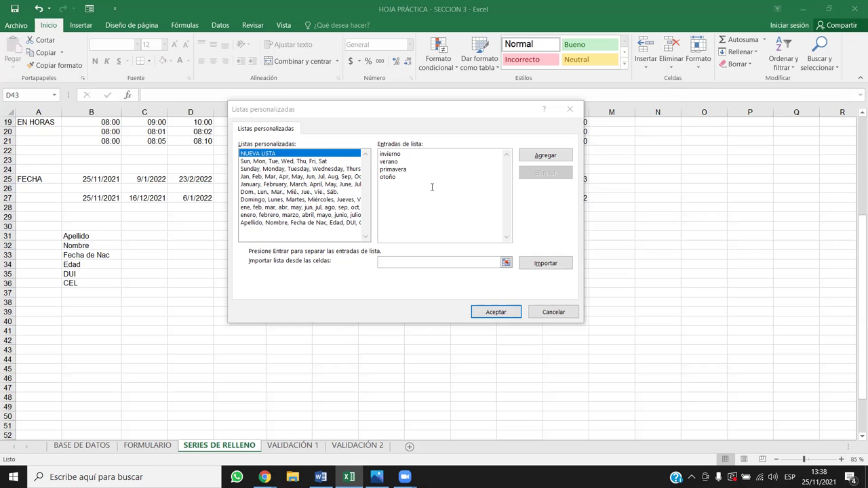
click(536, 155)
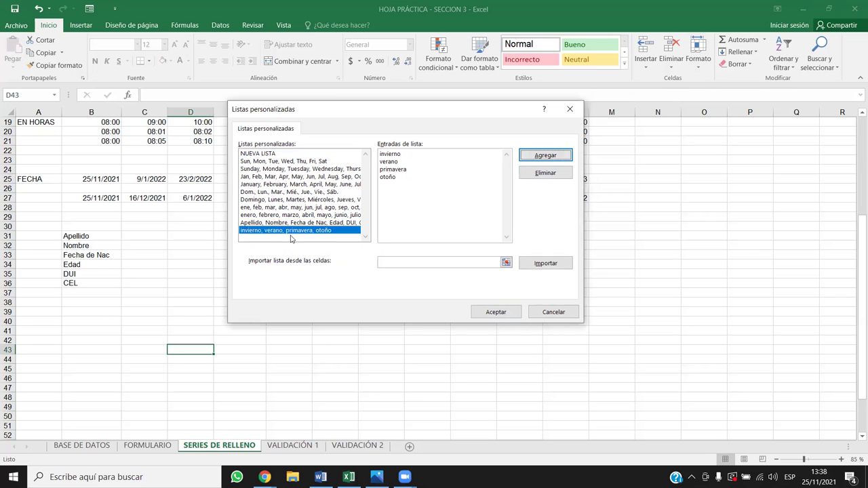
click(475, 310)
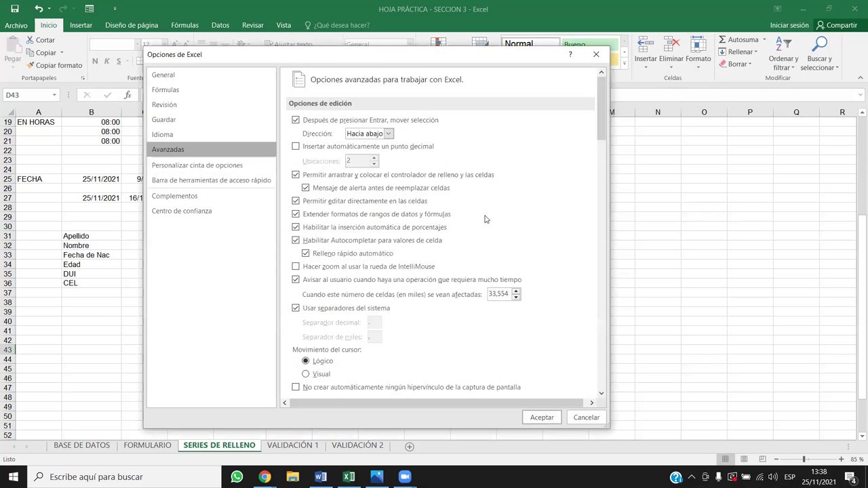
Step: Close Excel Options with Aceptar and reselect the Apellido–CEL labels in B31:B36
scroll(486, 219, down, 10)
scroll(486, 219, down, 5)
drag(599, 234, 575, 392)
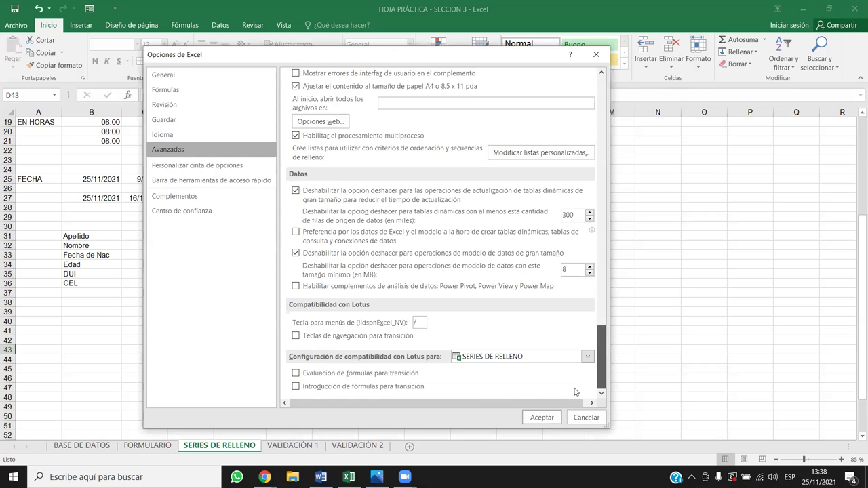
click(542, 418)
click(80, 303)
drag(85, 236, 88, 284)
click(239, 311)
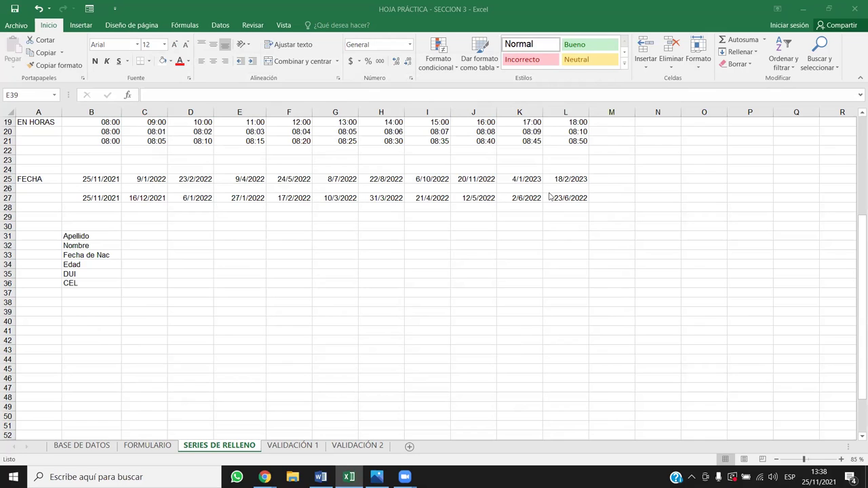
Step: Enter APELLIDO in E31 and fill the custom list across row 31 to N31
drag(84, 235, 88, 284)
click(305, 322)
click(231, 237)
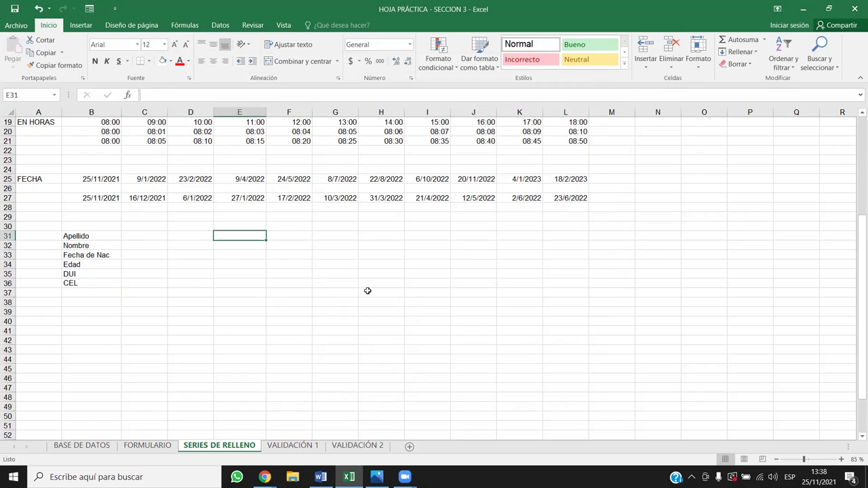
text(apell)
key(BackSpace)
key(BackSpace)
key(BackSpace)
key(BackSpace)
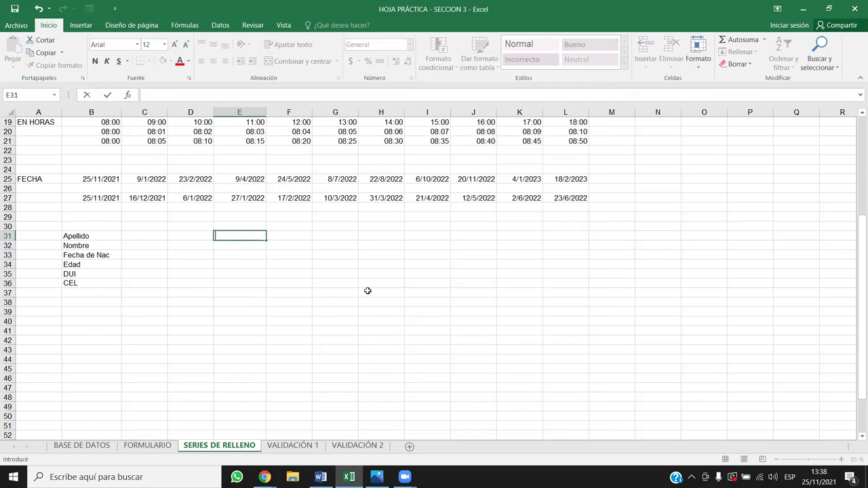
text(APELLIDO)
key(Return)
click(261, 237)
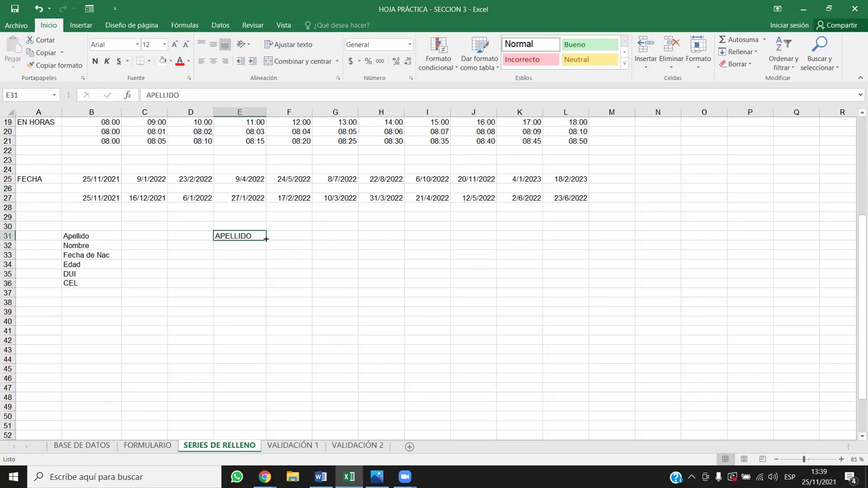
drag(266, 240, 679, 248)
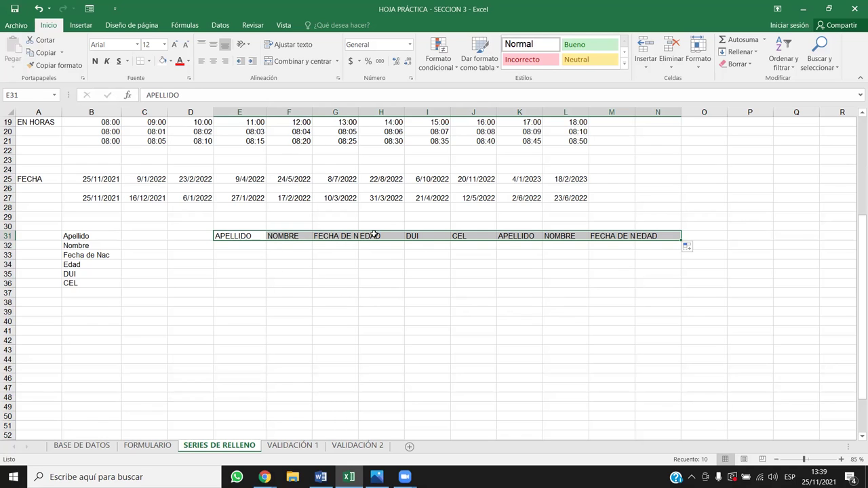
Step: Fill the custom list down column I from DUI in I31 to row 42
click(431, 239)
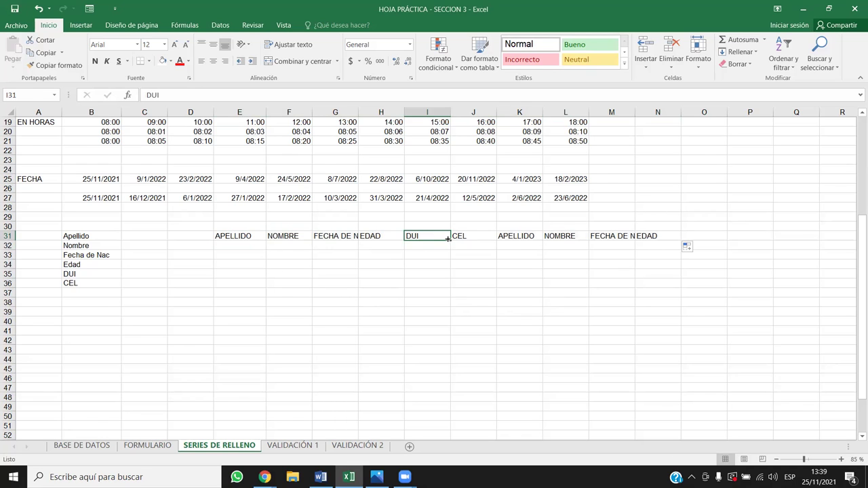
drag(449, 238, 443, 345)
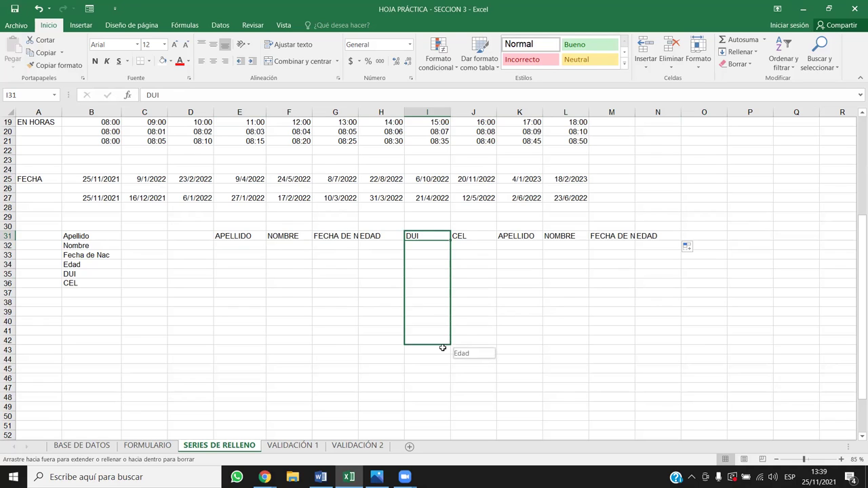
click(415, 235)
click(414, 246)
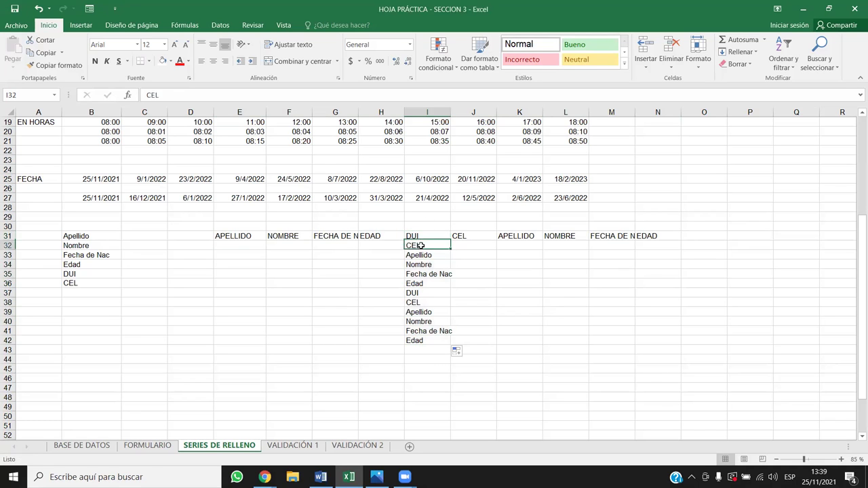
click(78, 283)
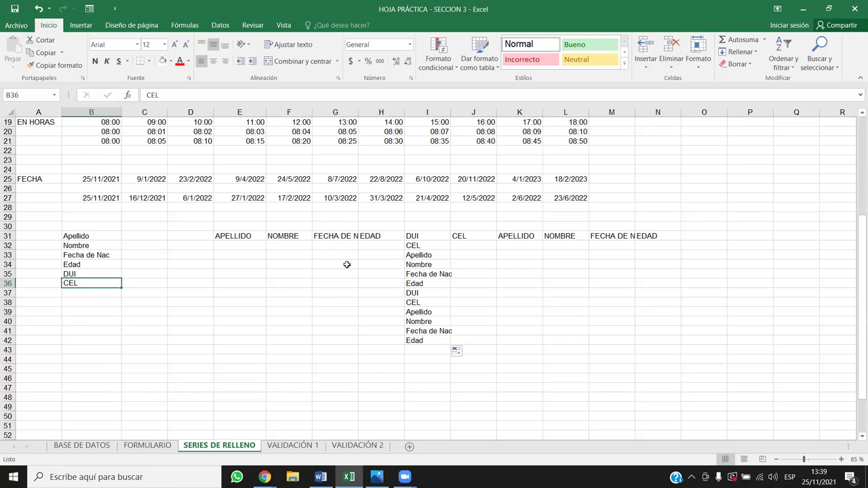
click(424, 258)
click(424, 265)
click(427, 276)
click(382, 284)
click(208, 367)
Step: Enter APELLIDO and FECHA DE NAC in E47:F47, fill along row 47, and widen column F
click(258, 386)
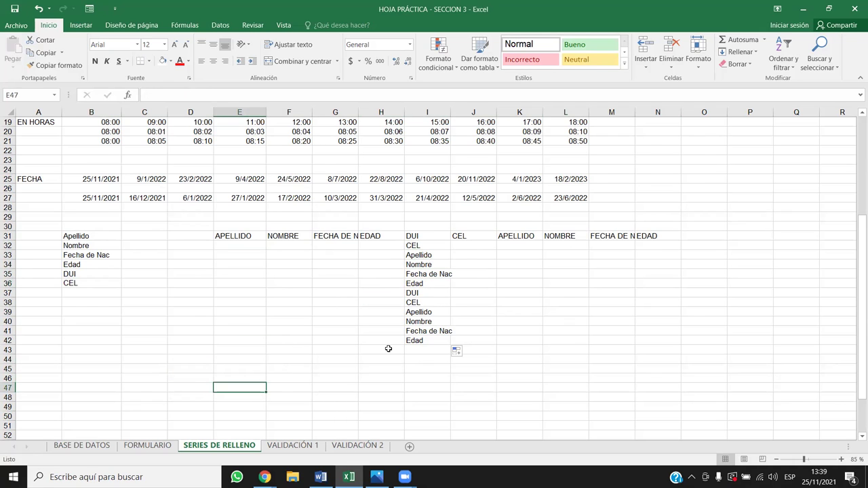
text(APELLIDO)
key(BackSpace)
key(BackSpace)
key(BackSpace)
key(BackSpace)
key(BackSpace)
key(BackSpace)
text(A)
key(BackSpace)
text(APELLIDO)
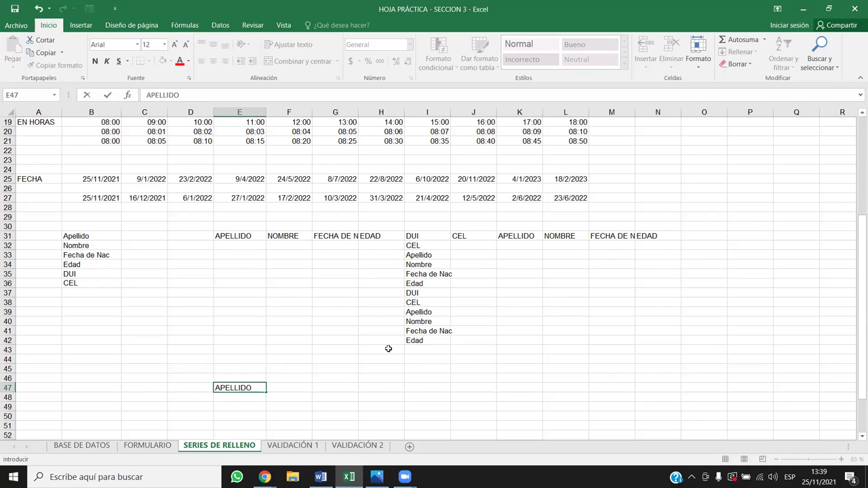
key(Tab)
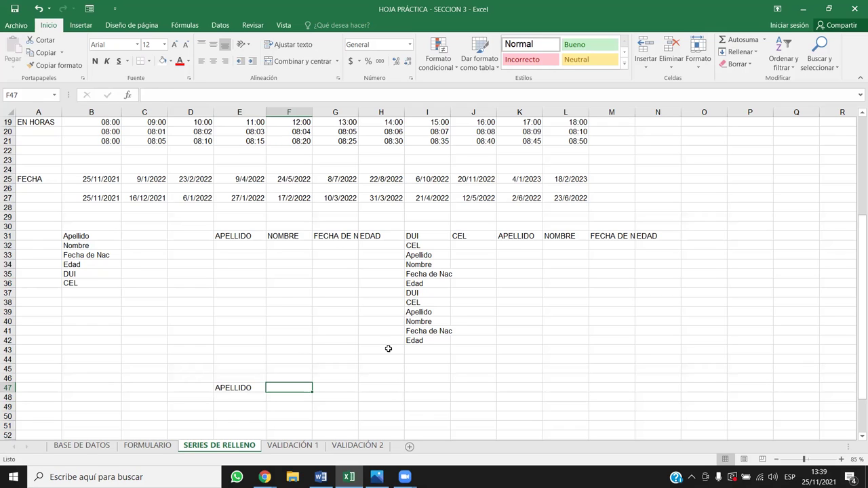
text(FECHA DE NAC)
drag(239, 387, 587, 396)
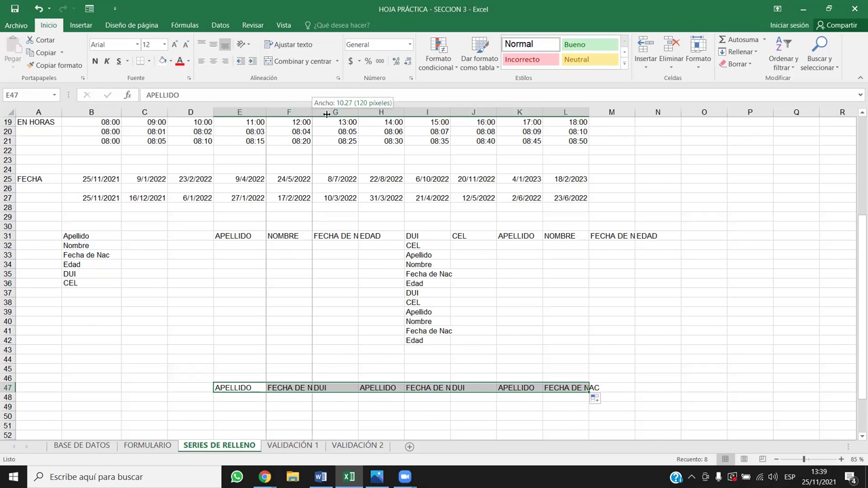
drag(311, 122, 328, 116)
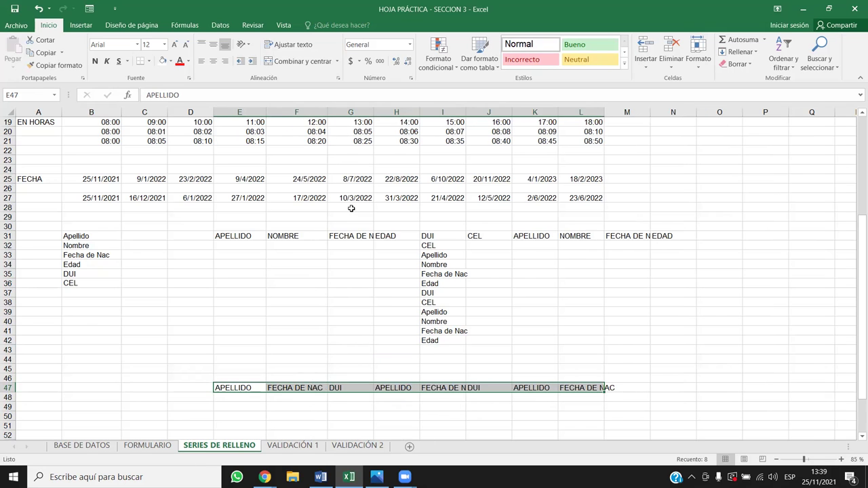
click(95, 235)
ctrl+click(101, 255)
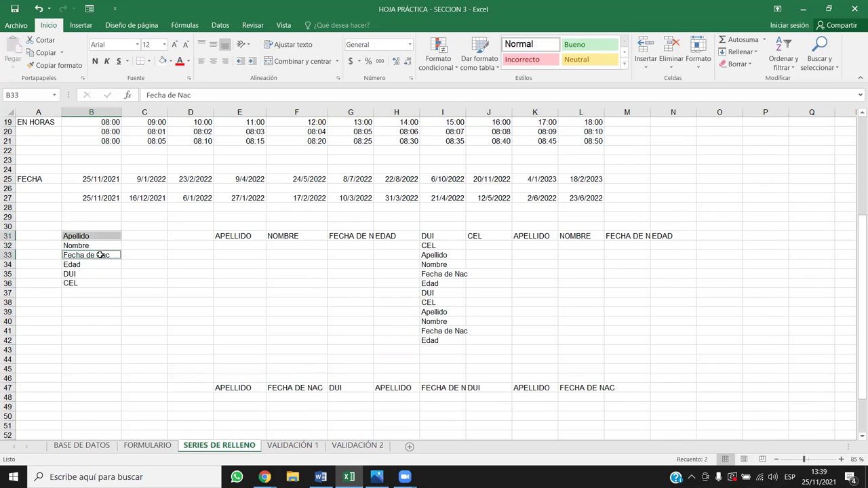
ctrl+click(85, 275)
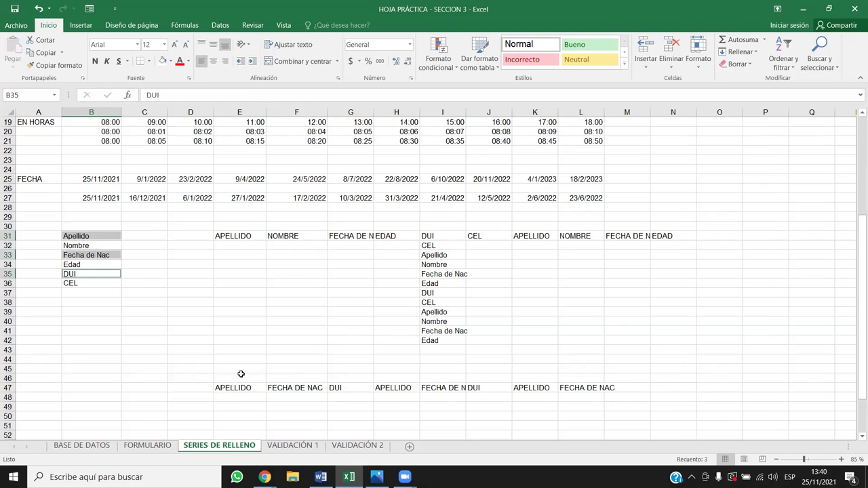
Step: Clear E30:N48 and enter cEL in E30 and DUI in F30
drag(224, 226, 695, 398)
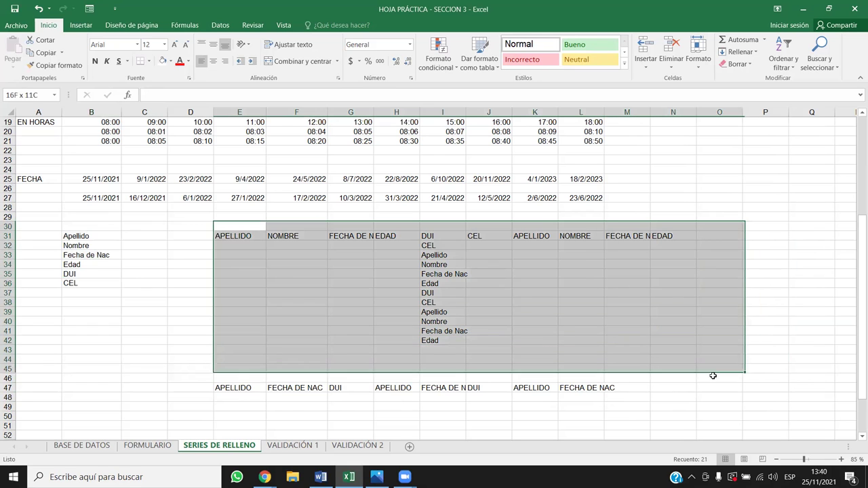
key(Delete)
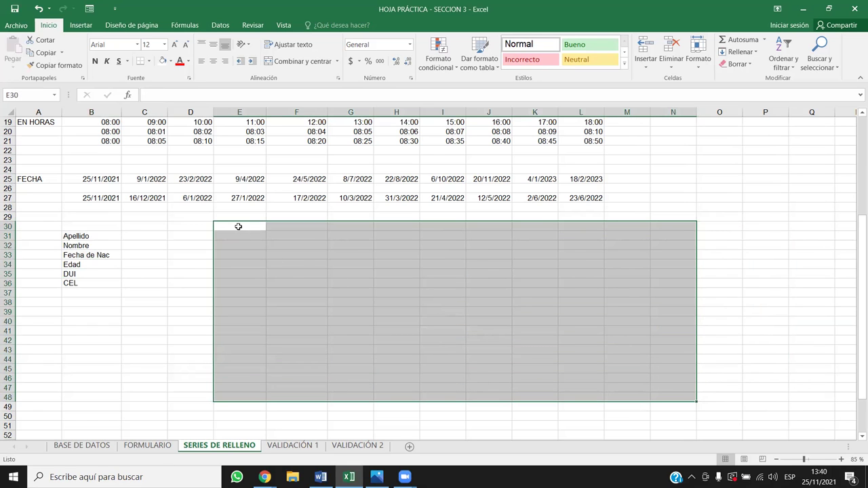
click(238, 227)
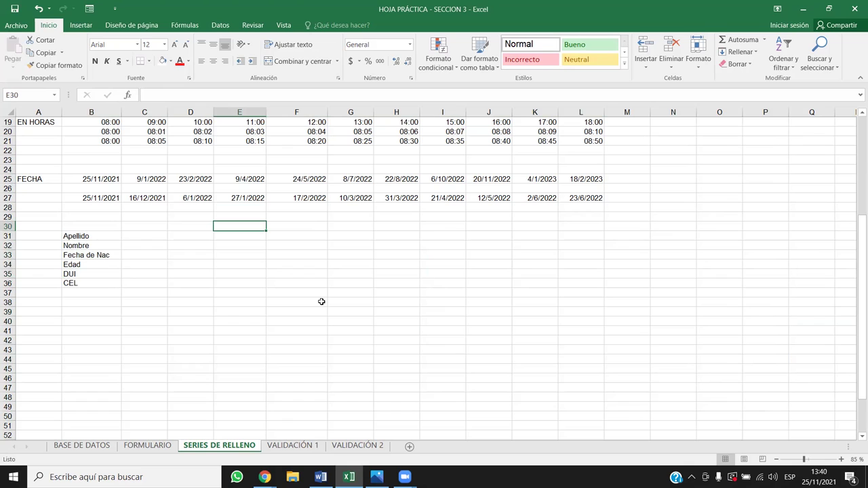
text(cEL)
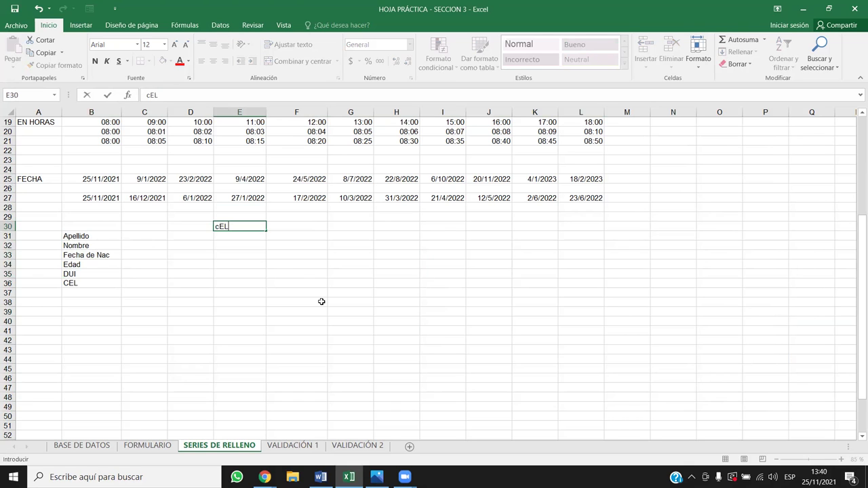
key(Tab)
text(DUI)
key(Return)
Step: Fill the Cel, DUI pattern across row 30 to N30 and widen column H
drag(259, 228, 696, 229)
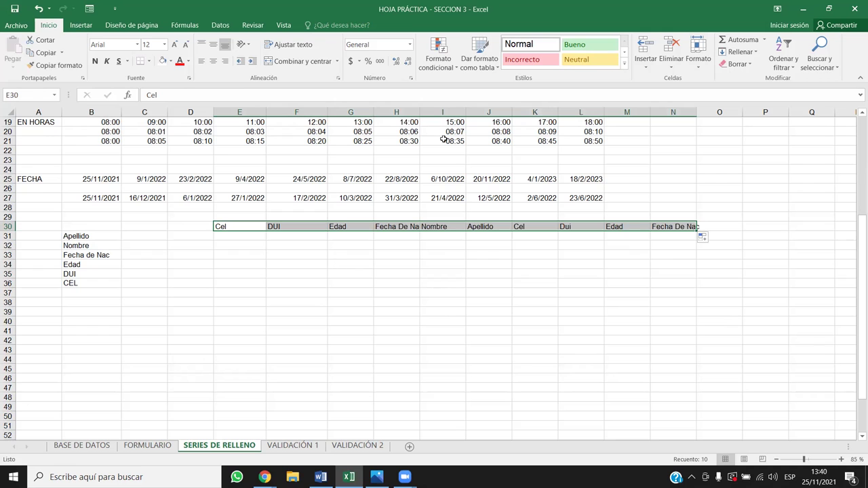
drag(419, 108, 461, 108)
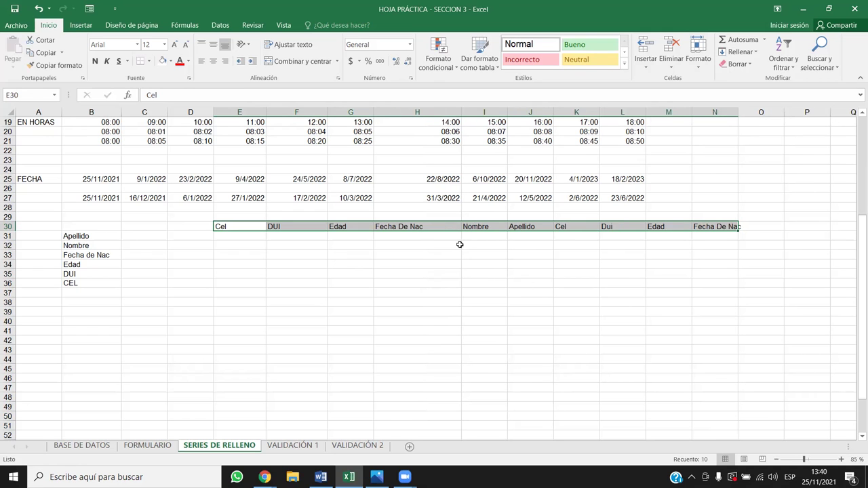
click(276, 251)
drag(234, 229, 732, 237)
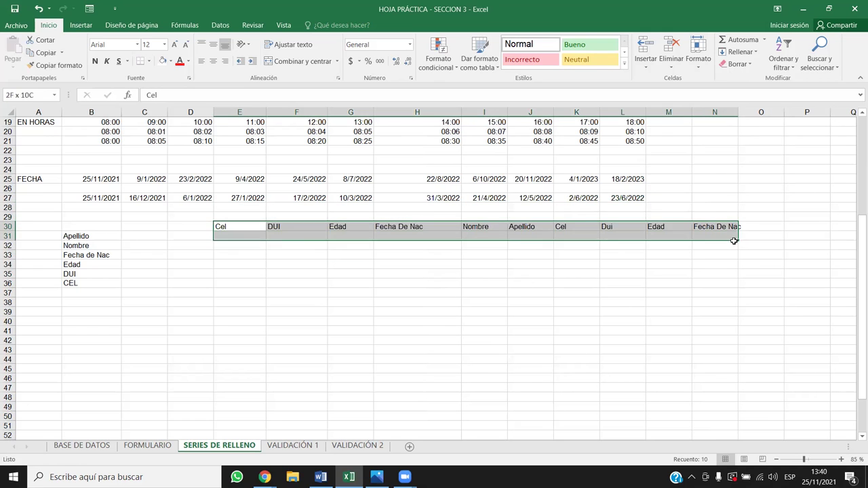
click(406, 350)
click(232, 295)
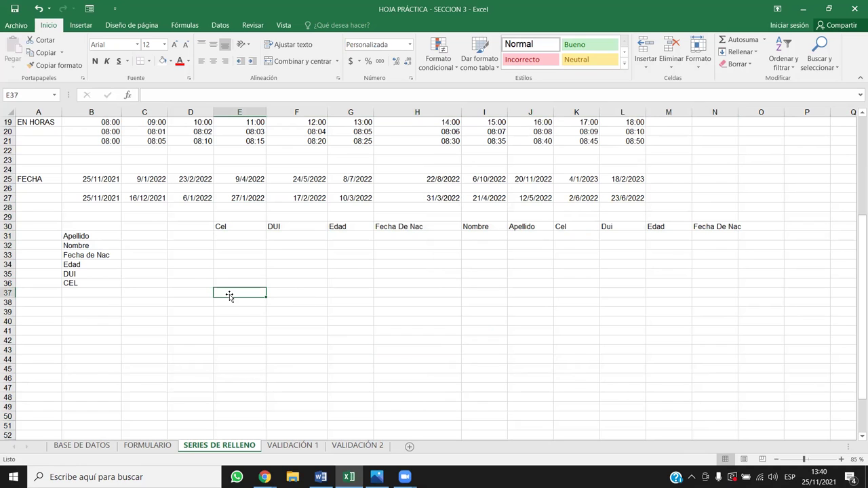
text(Invierno})
key(BackSpace)
key(Return)
click(236, 293)
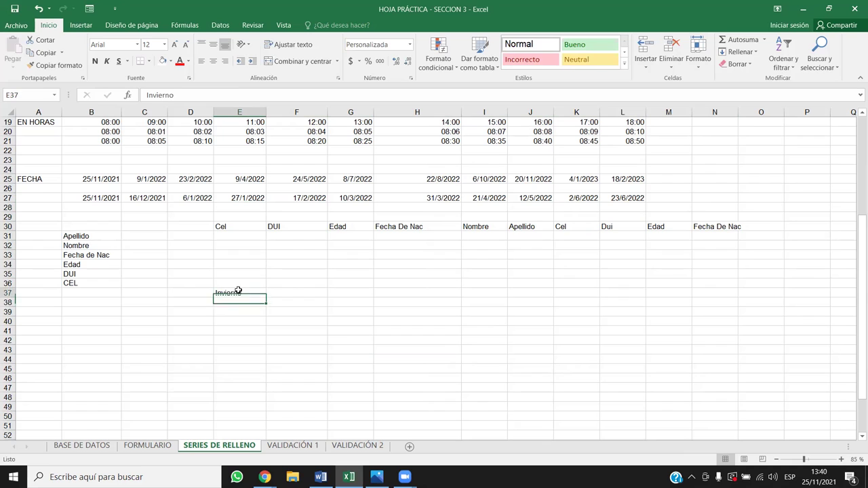
drag(264, 300, 266, 381)
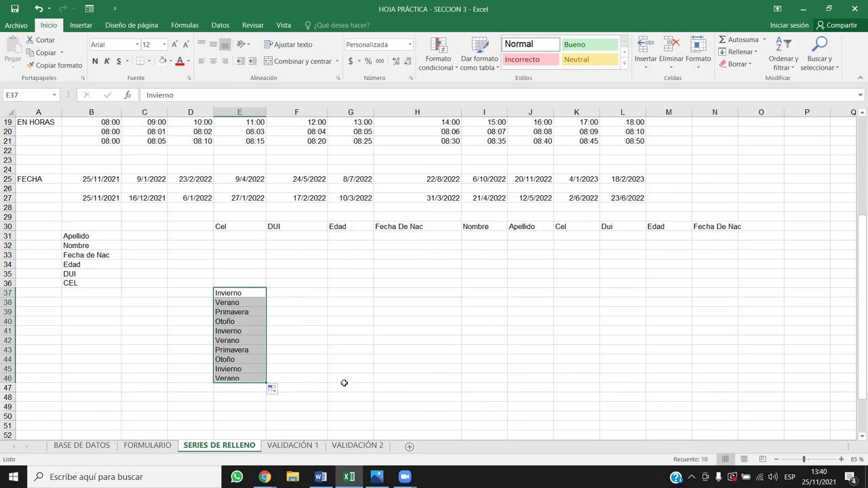
click(255, 294)
drag(266, 297, 536, 277)
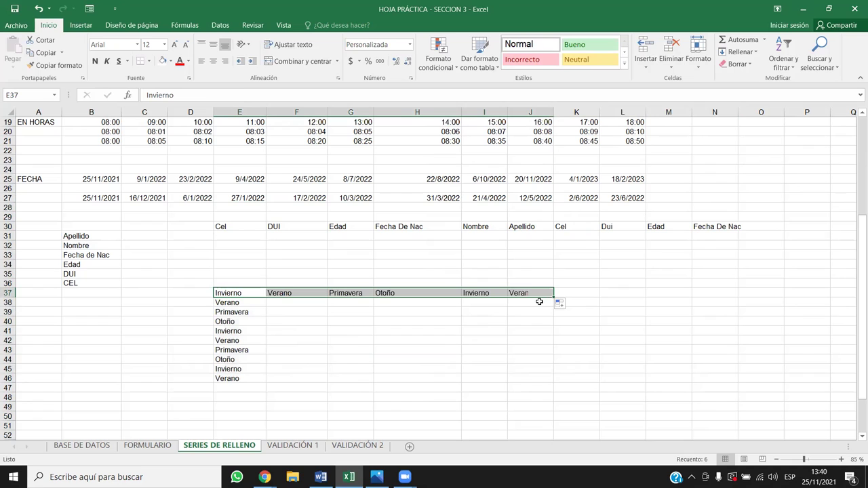
click(237, 292)
drag(263, 301, 154, 326)
click(248, 293)
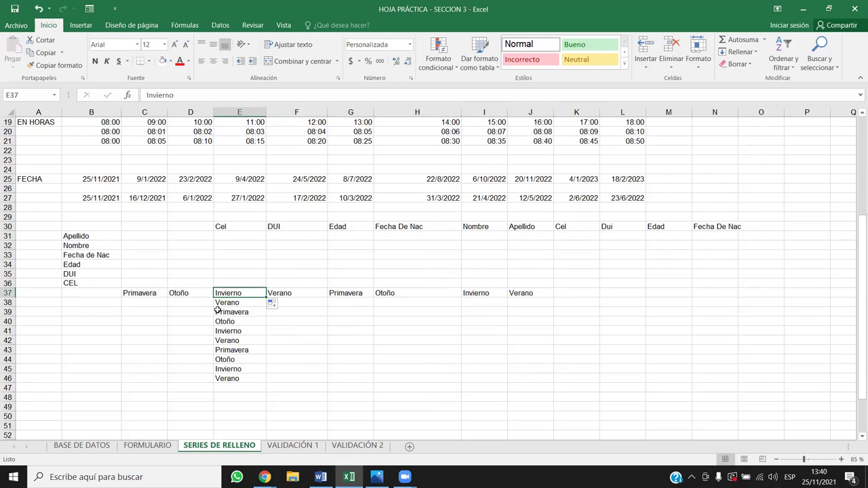
mouse_move(234, 298)
mouse_down()
mouse_move(241, 304)
mouse_move(244, 294)
mouse_up()
drag(244, 294, 254, 295)
click(342, 347)
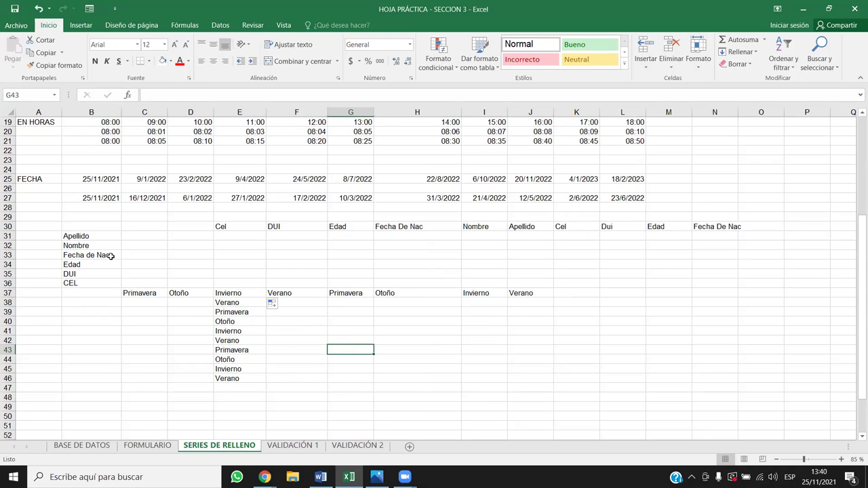
scroll(325, 345, up, 3)
scroll(325, 345, up, 3)
scroll(325, 345, down, 9)
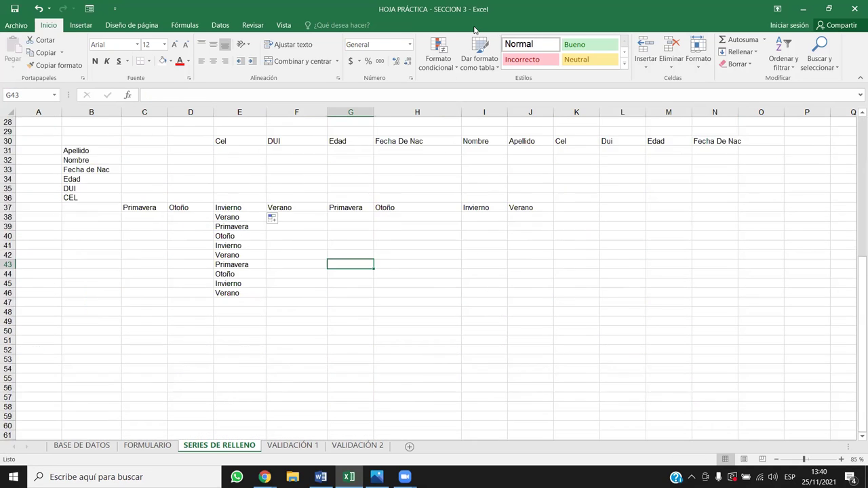
scroll(475, 30, up, 3)
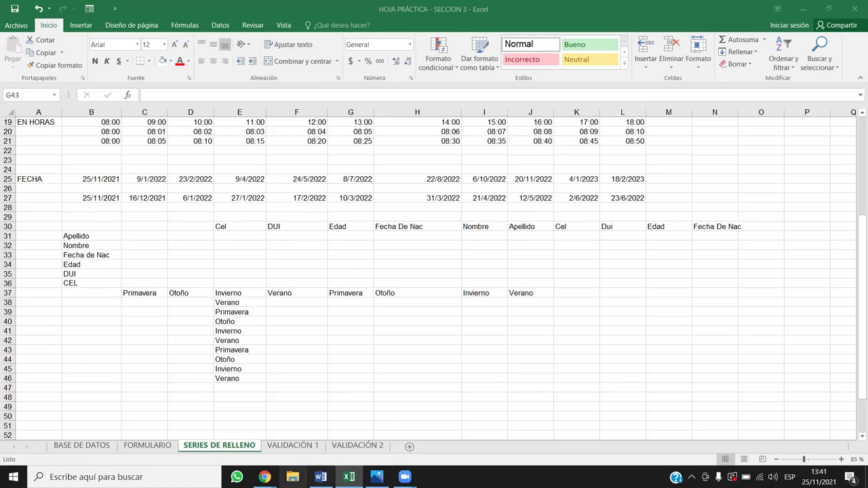
Step: Switch to Chrome and read the Inglés Corporativo lesson 3.9 on validation lists
mouse_move(265, 477)
click(159, 424)
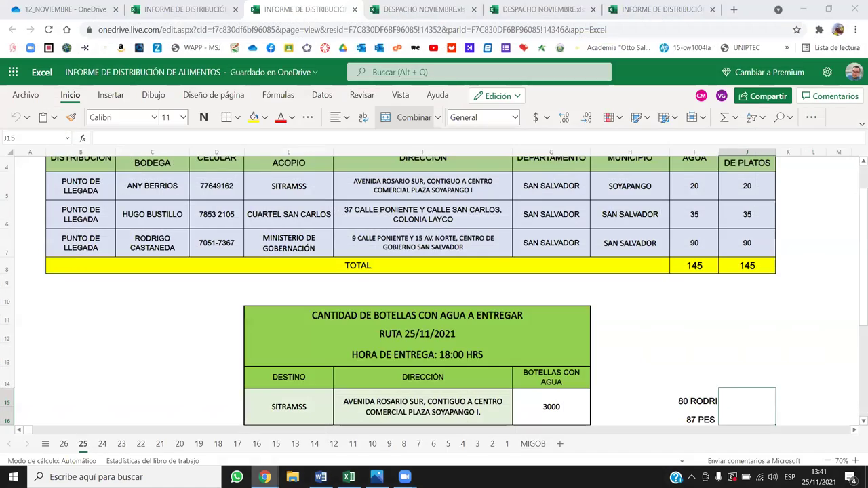
click(278, 437)
click(71, 9)
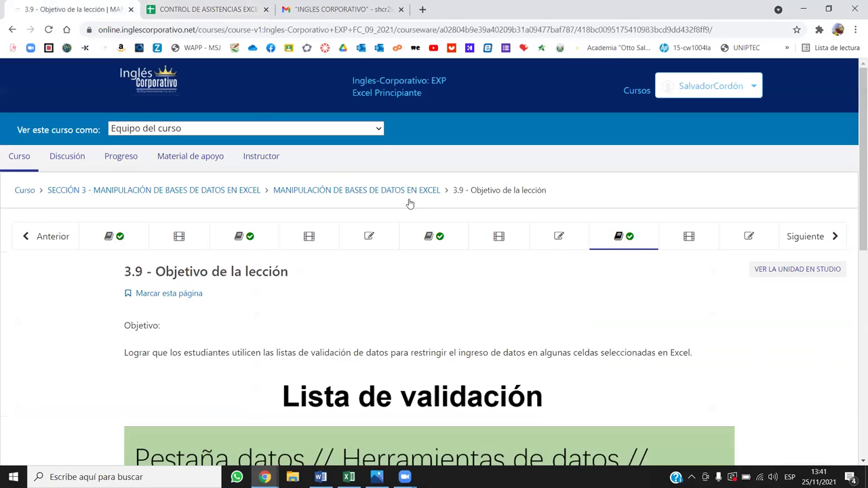
scroll(667, 240, down, 1)
scroll(599, 267, down, 3)
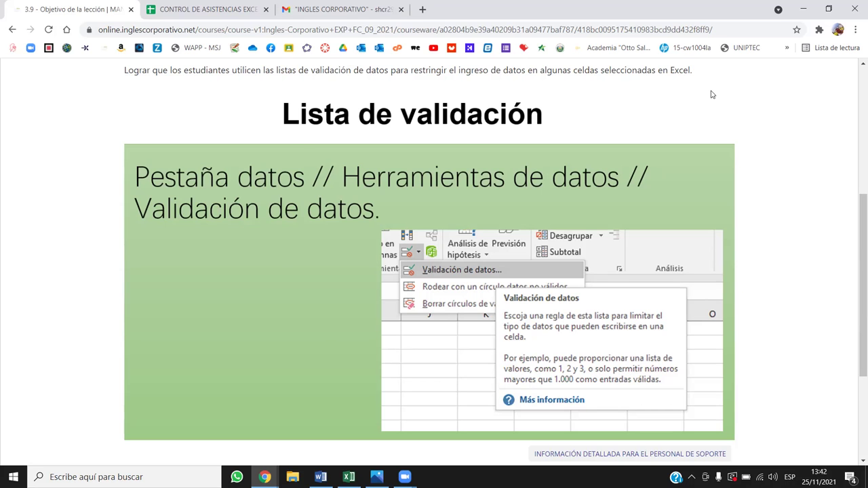
key(alt+Tab)
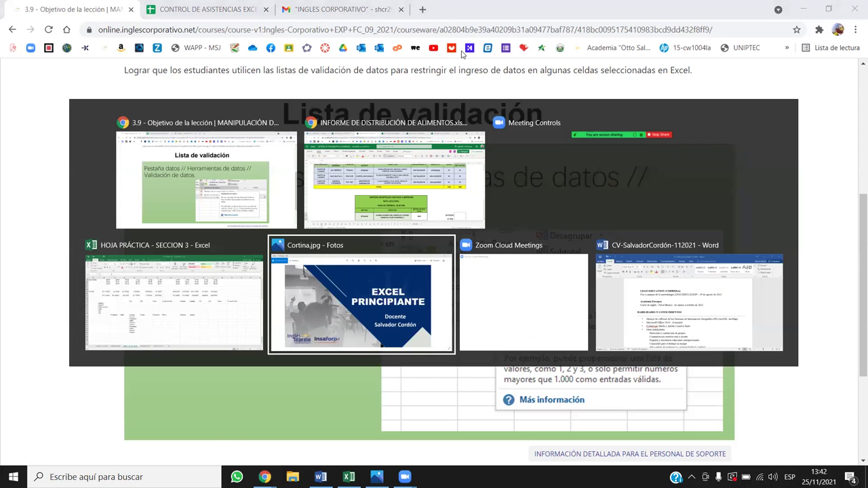
Step: Return to the VALIDACIÓN 1 sheet, review the B4:E28 exercise block, then close Excel
click(175, 299)
click(292, 445)
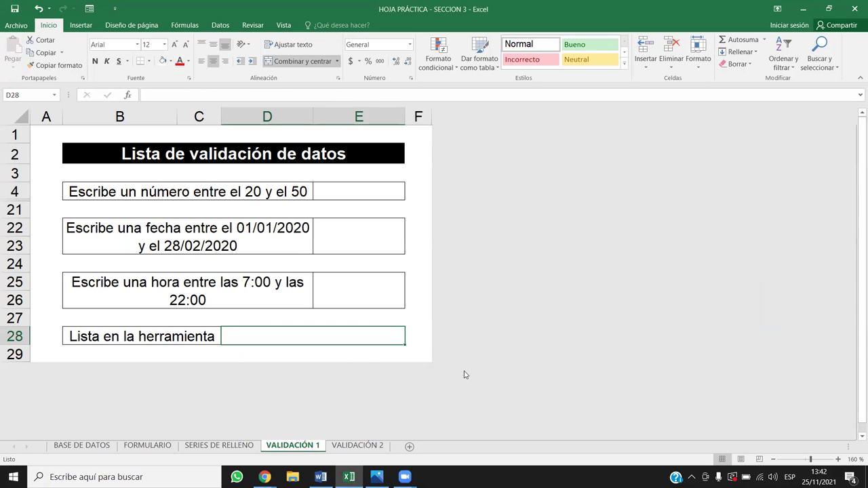
drag(359, 192, 360, 333)
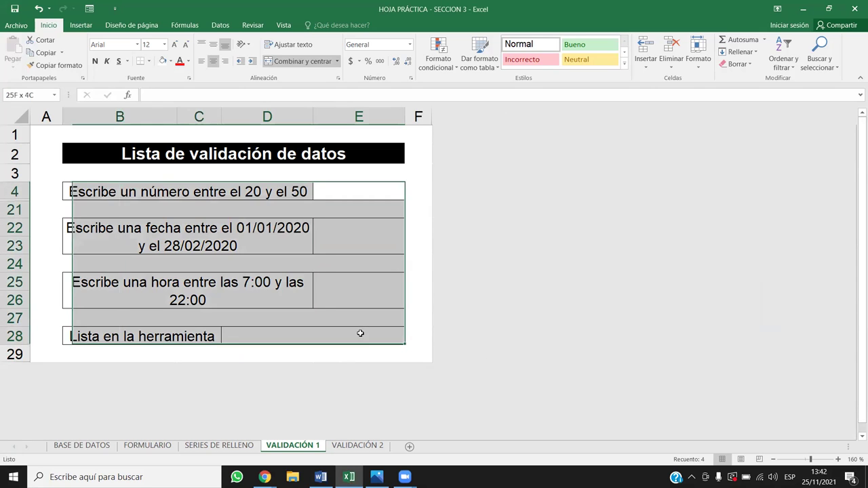
drag(382, 199, 365, 332)
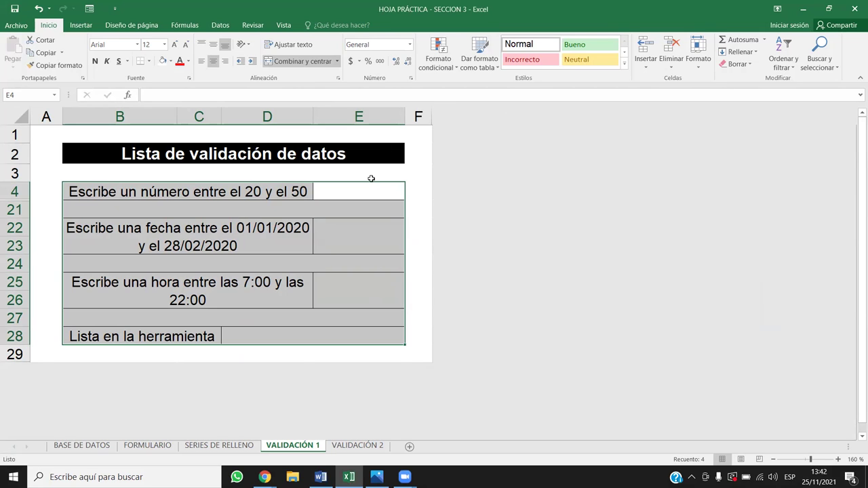
click(373, 225)
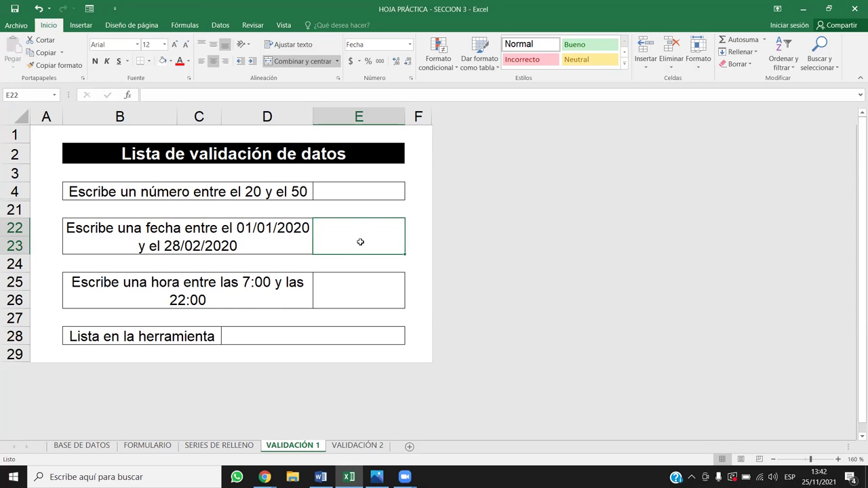
click(847, 10)
Step: Close Excel without saving and open File Explorer
click(434, 261)
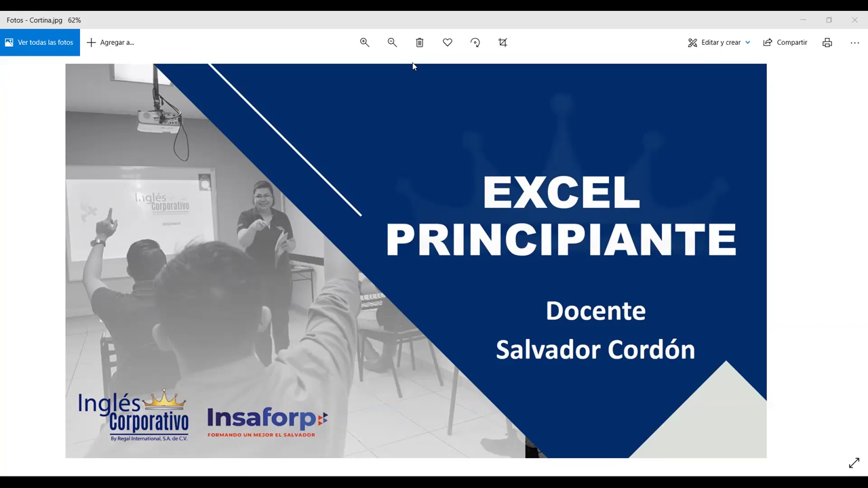
key(super+e)
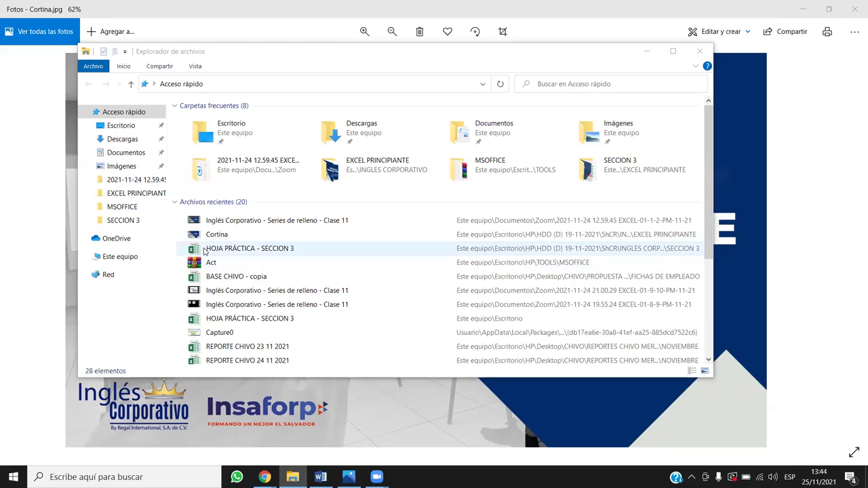
Step: Reopen HOJA PRÁCTICA - SECCION 3 and check E4's whole-number 20–50 validation rule
double_click(203, 249)
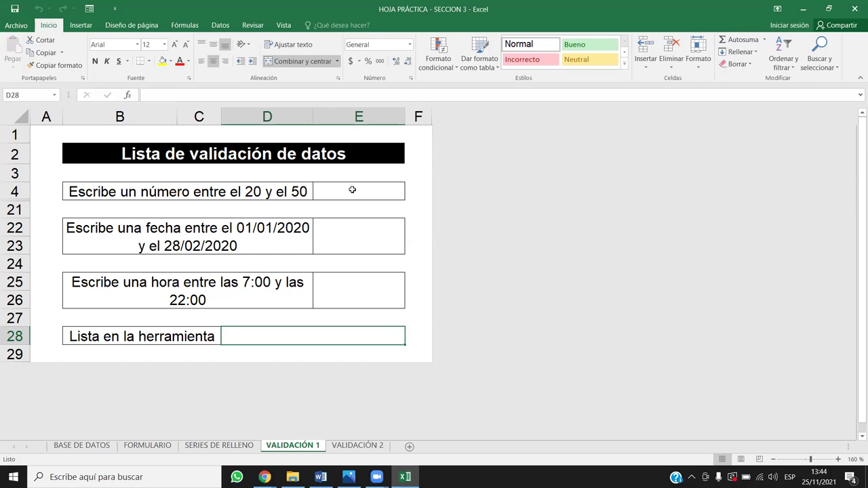
drag(366, 193, 365, 316)
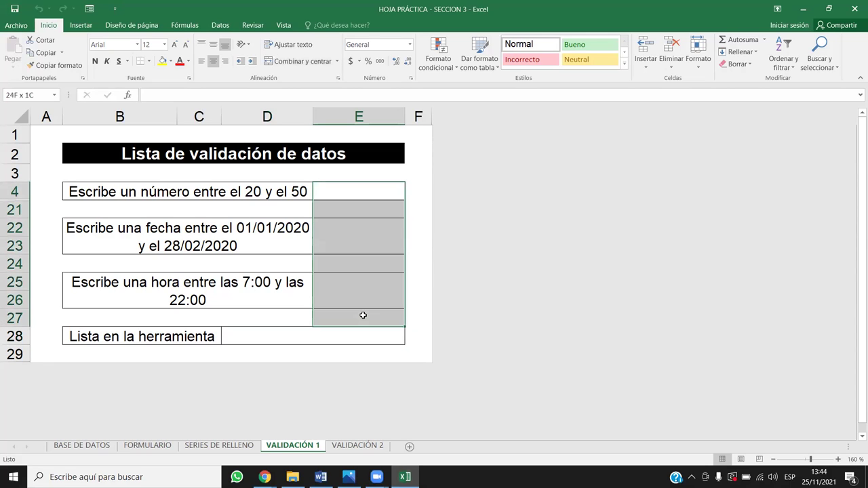
click(360, 192)
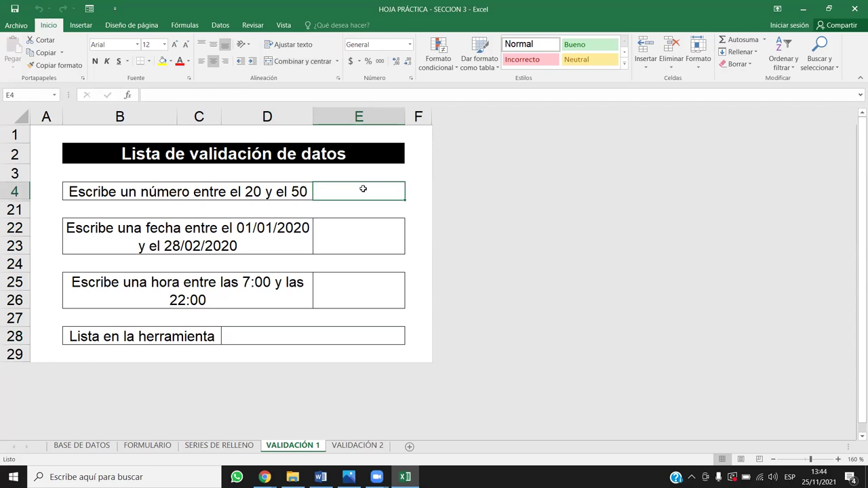
click(221, 25)
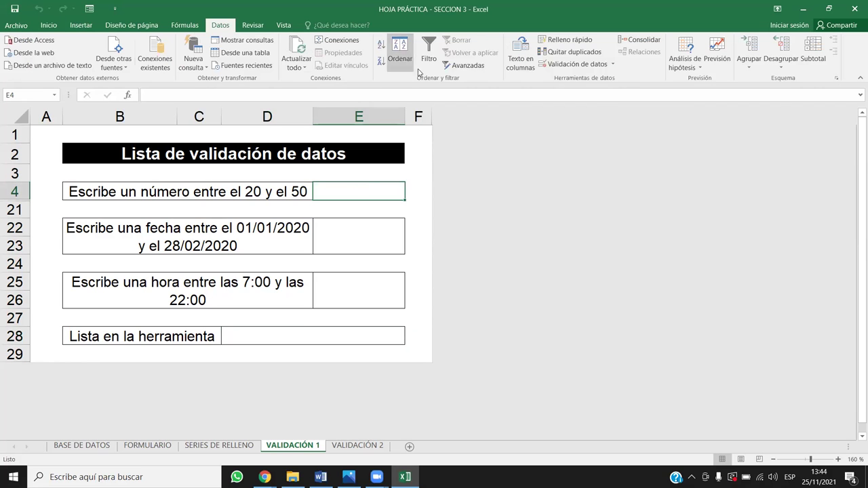
click(613, 64)
click(577, 78)
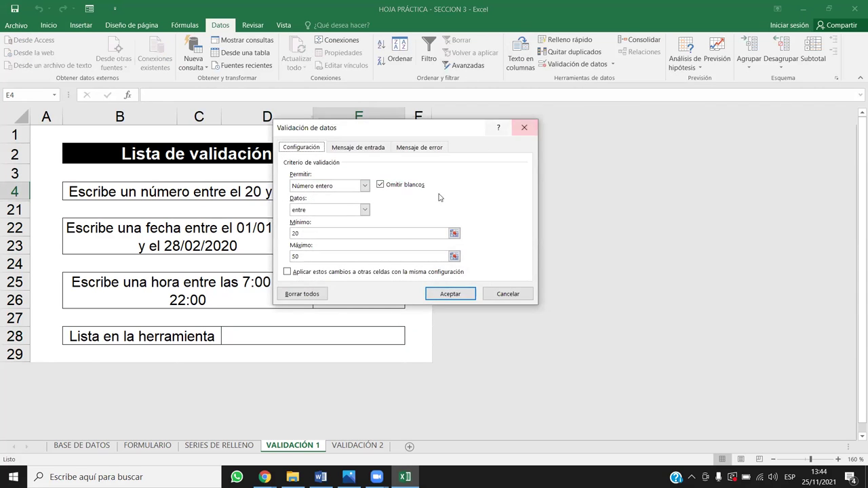
click(533, 128)
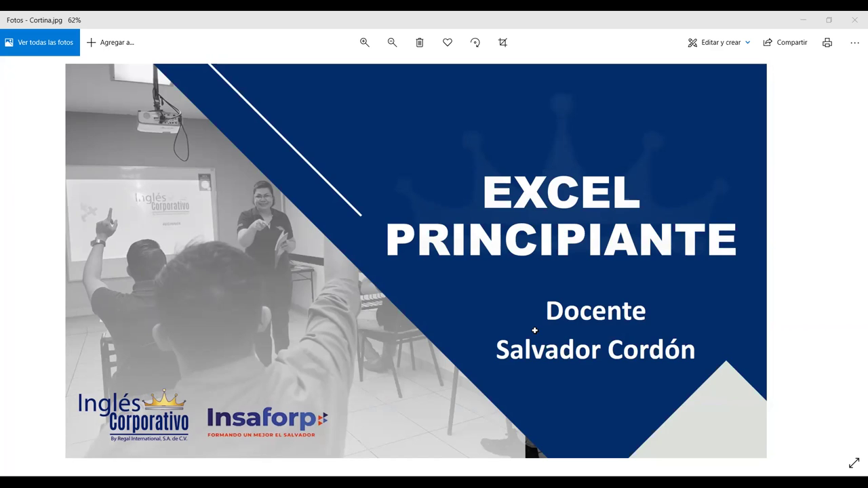
Step: Focus the Fotos window showing the Cortina.jpg banner
click(535, 330)
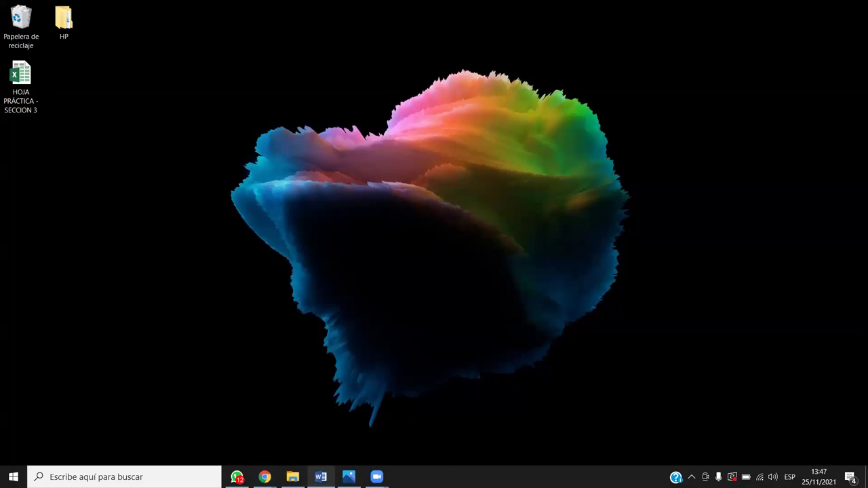
Step: Reopen the HOJA PRÁCTICA - SECCION 3 workbook from File Explorer and maximize the Excel window
click(292, 476)
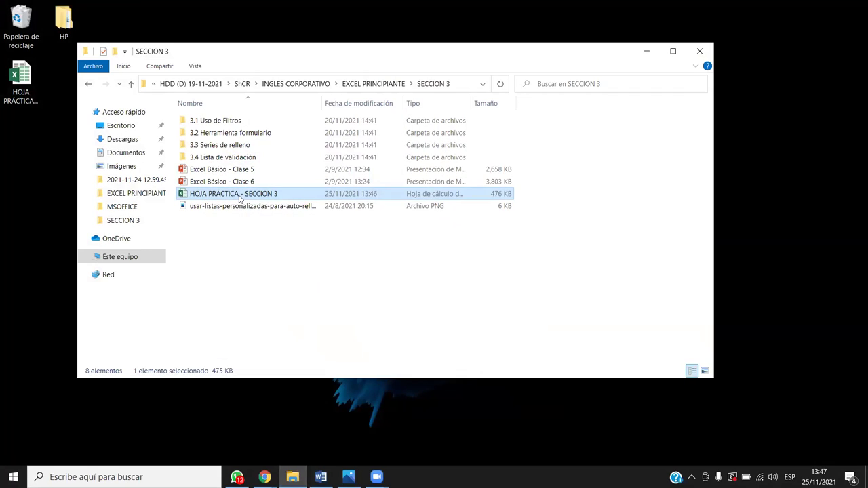
double_click(238, 194)
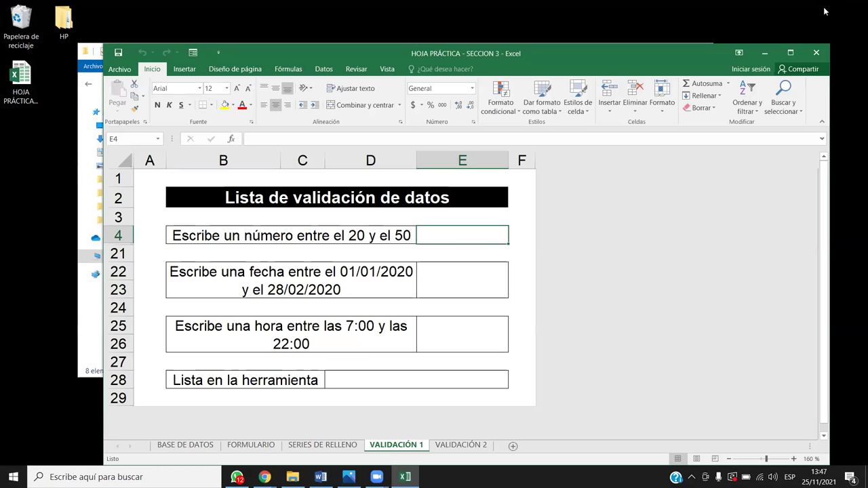
click(790, 53)
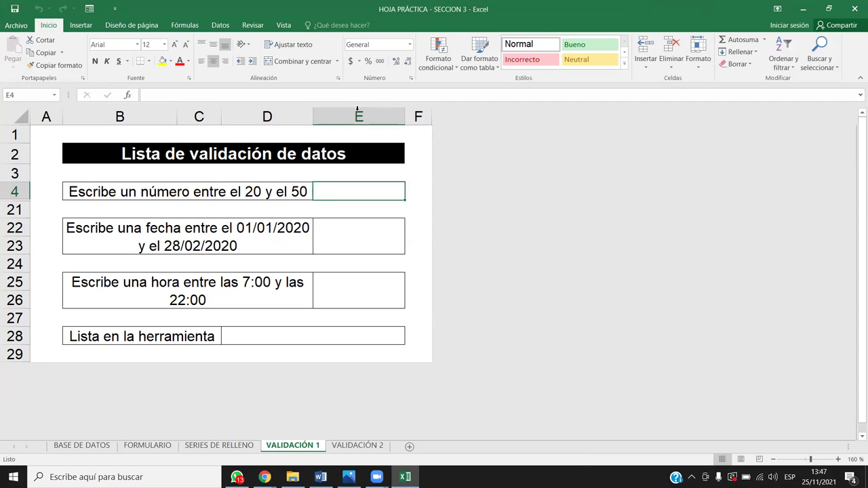
Step: Widen column D slightly, try the values 70 and 10 in E4, then clear E4
drag(316, 117, 323, 117)
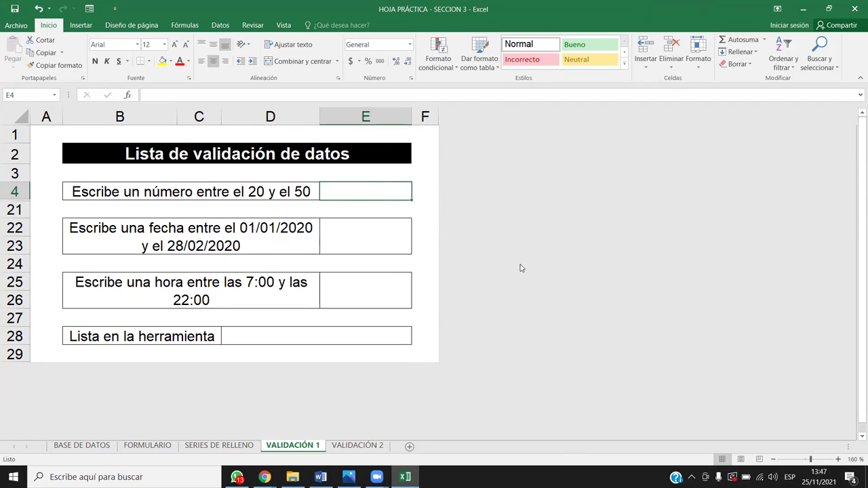
text(70)
key(Return)
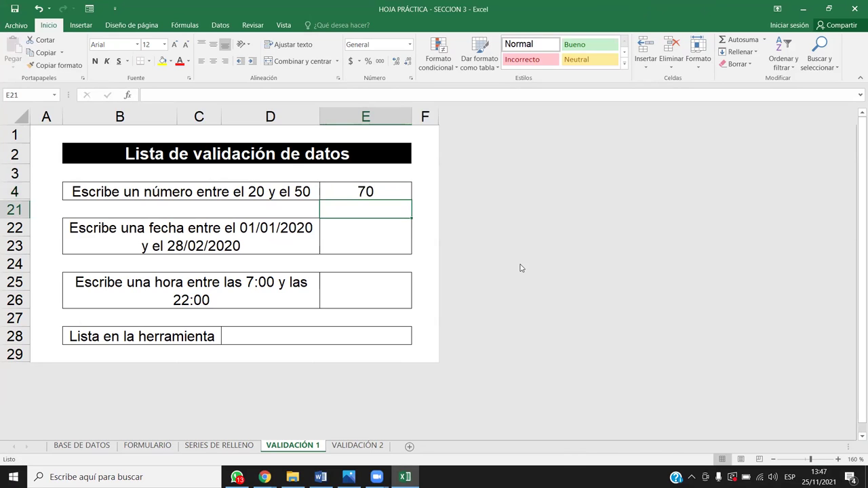
key(Up)
text(10)
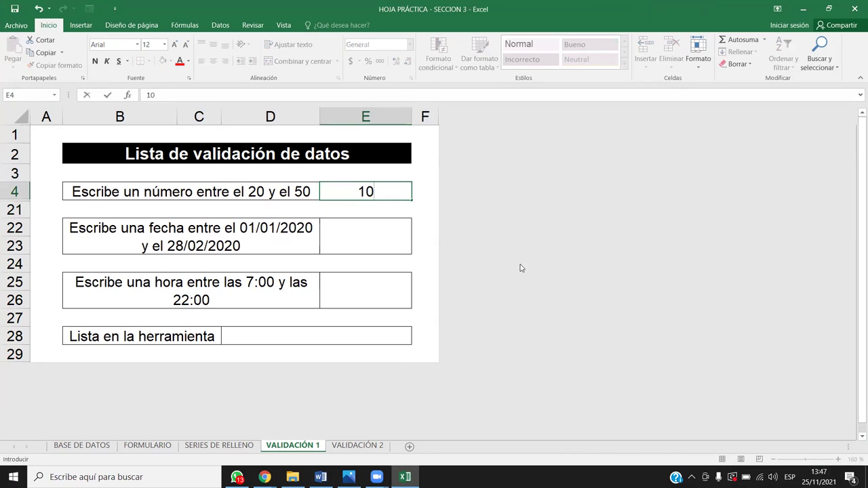
key(Return)
key(Up)
key(Delete)
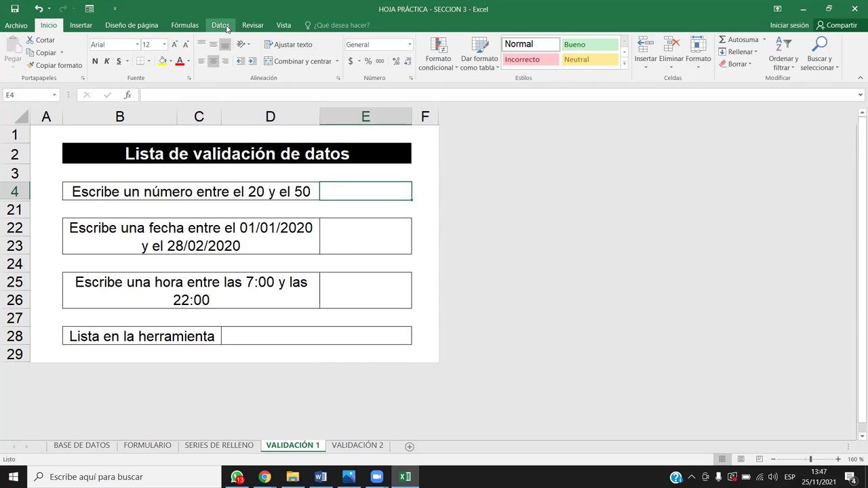
Step: In Validación de datos for E4, allow Número entero entre with Mínimo 20 and Máximo 50
click(224, 27)
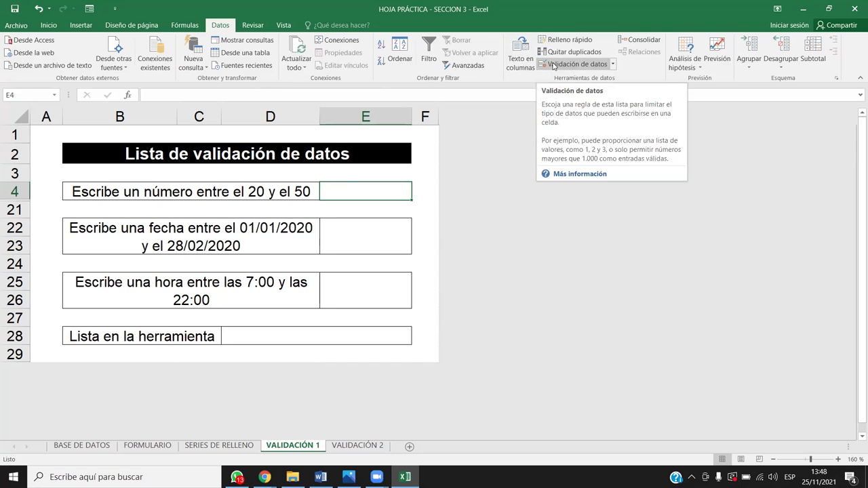
click(553, 65)
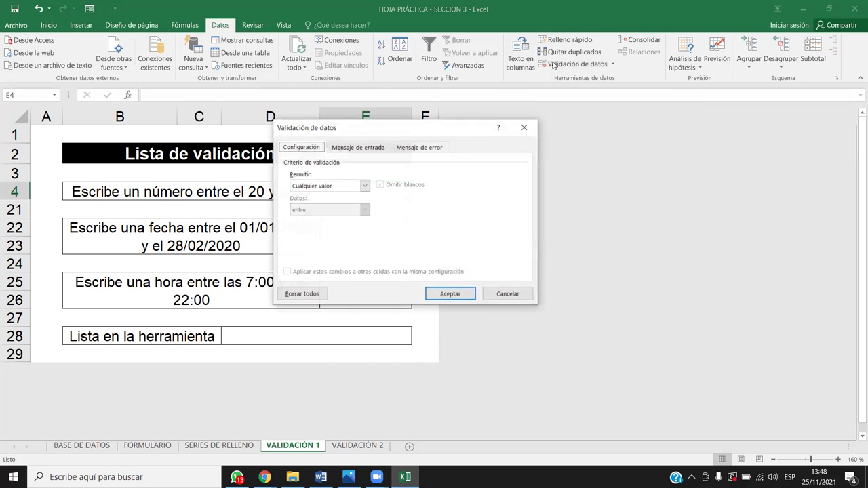
drag(400, 125, 583, 95)
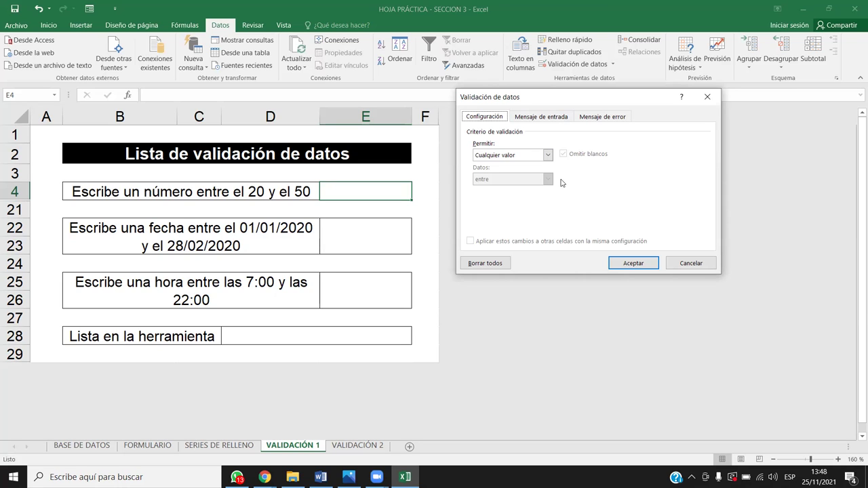
click(500, 156)
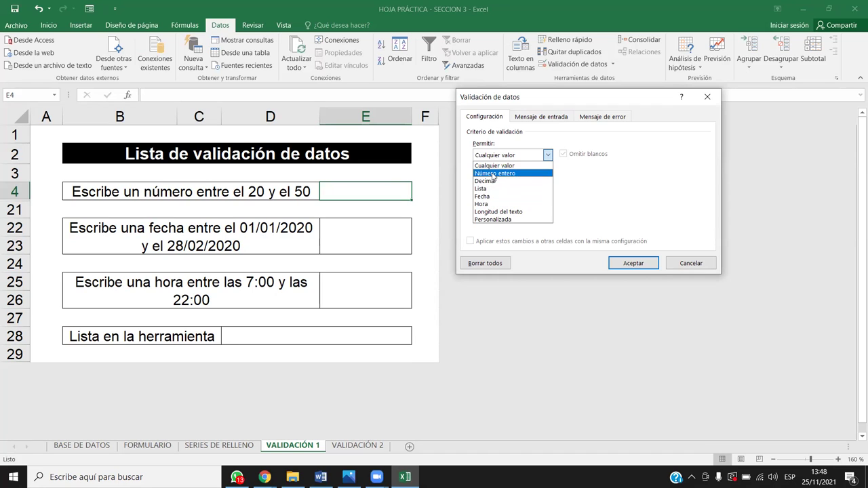
click(493, 175)
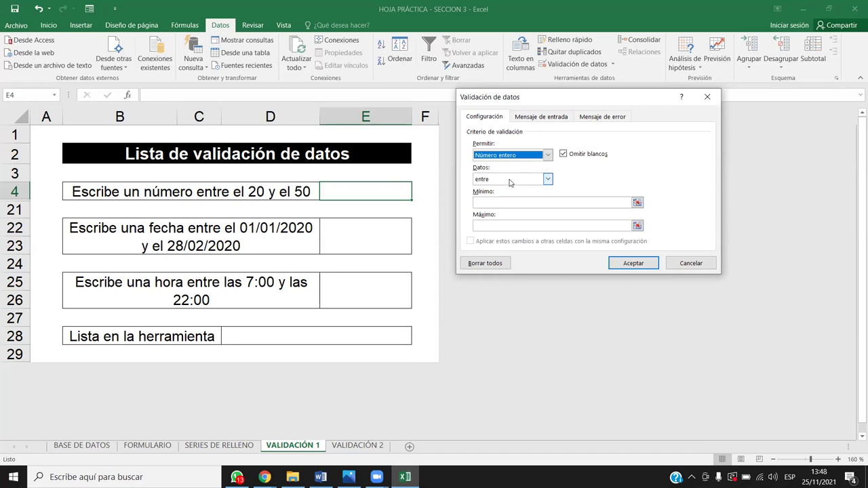
click(493, 181)
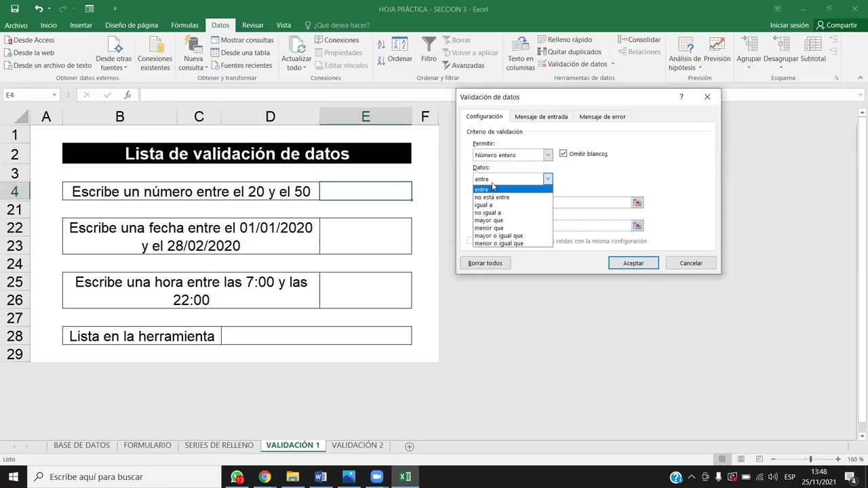
click(494, 189)
click(488, 204)
text(20)
key(Tab)
text(50)
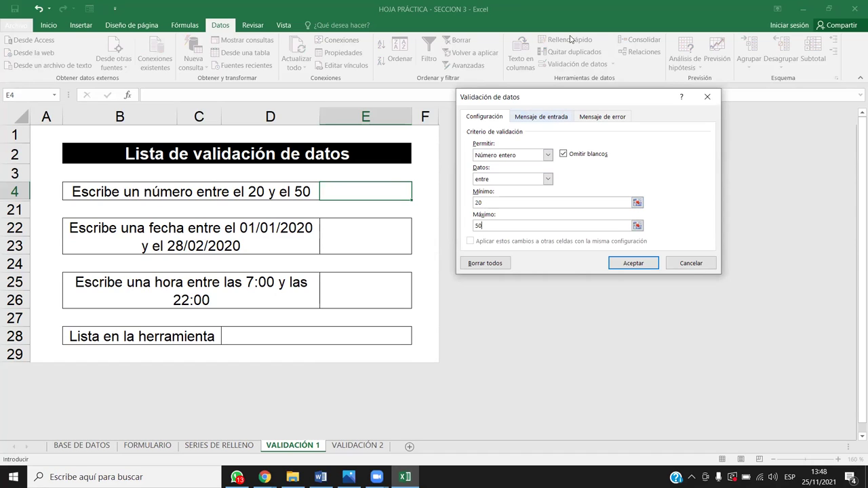
Step: Try the igual a condition, switch back to entre 20–50, and apply the rule to E4
click(548, 180)
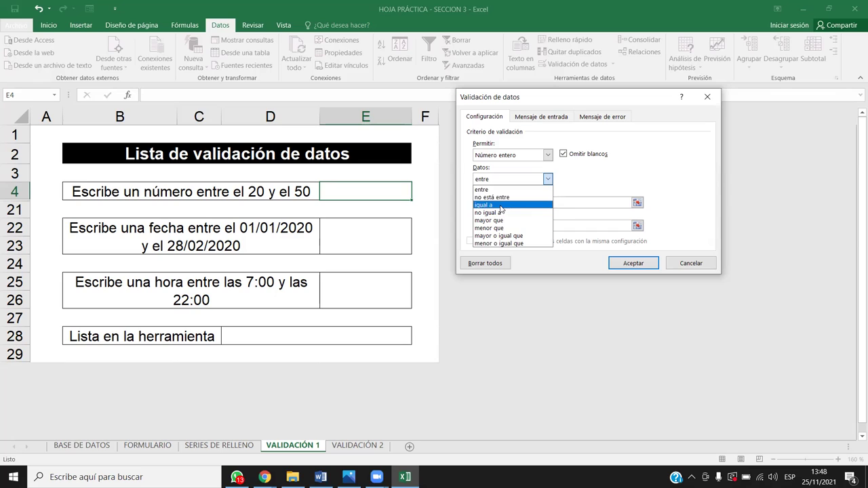
click(501, 205)
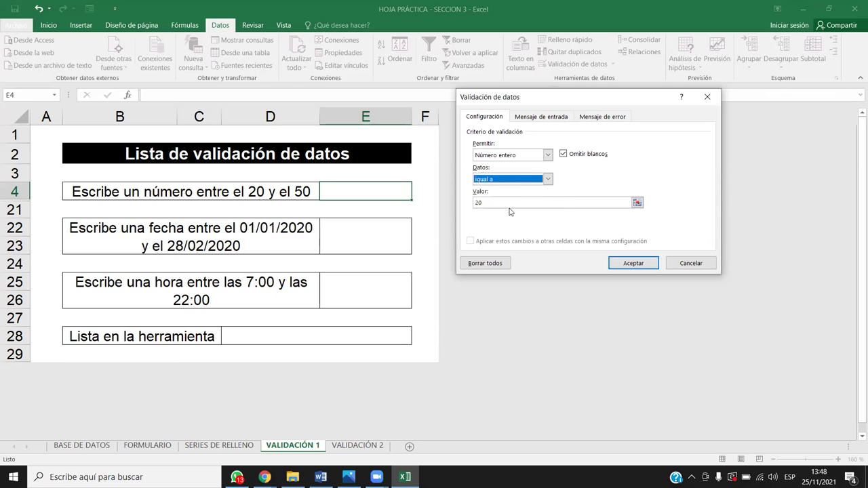
click(473, 203)
double_click(472, 203)
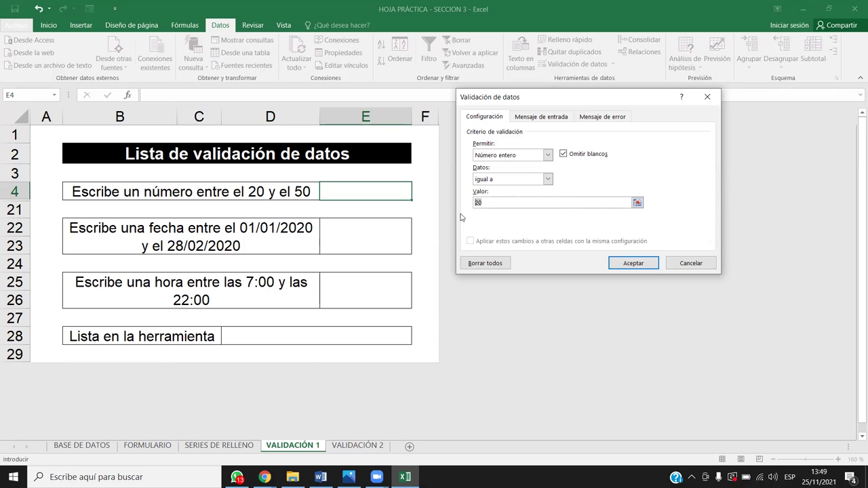
click(548, 179)
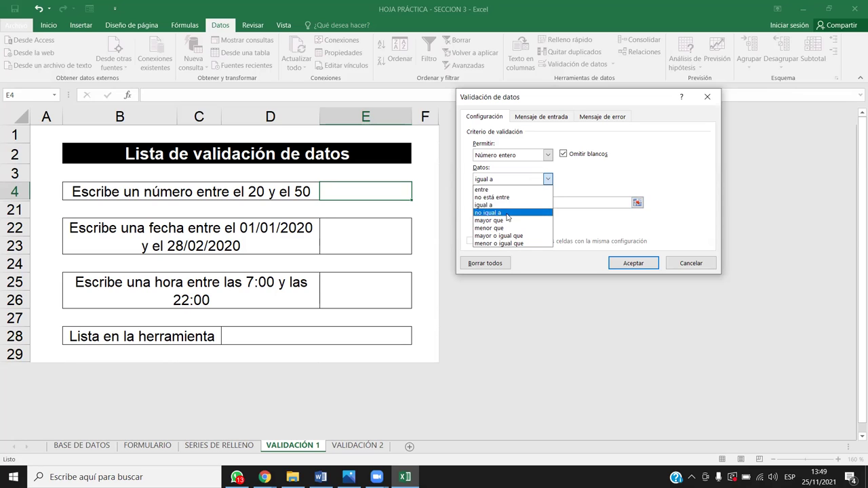
click(499, 192)
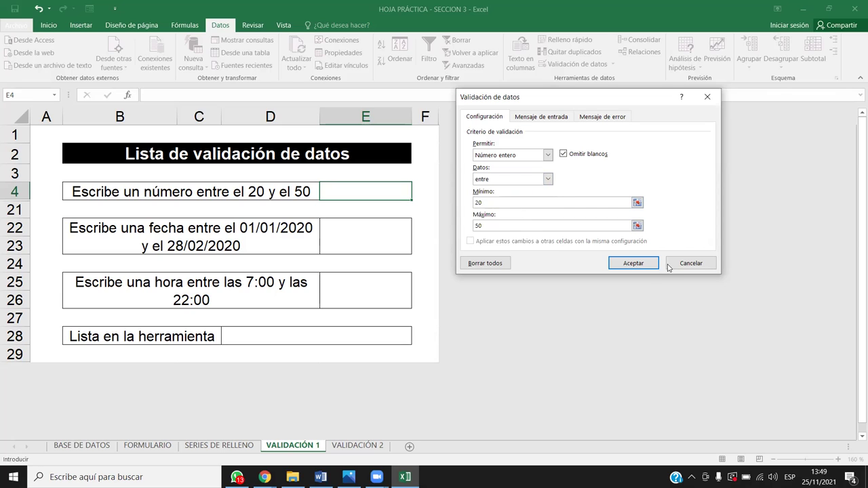
click(633, 263)
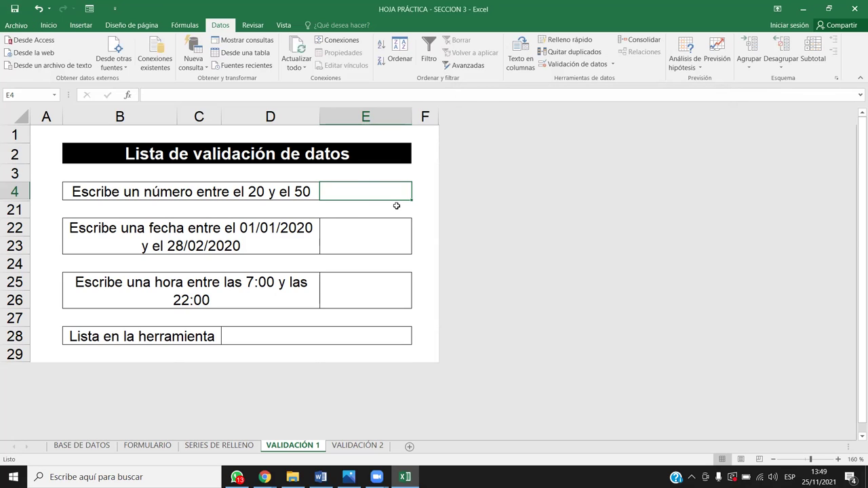
Step: Test E4 with 10 and 80, which are rejected, then enter the valid value 35
text(10)
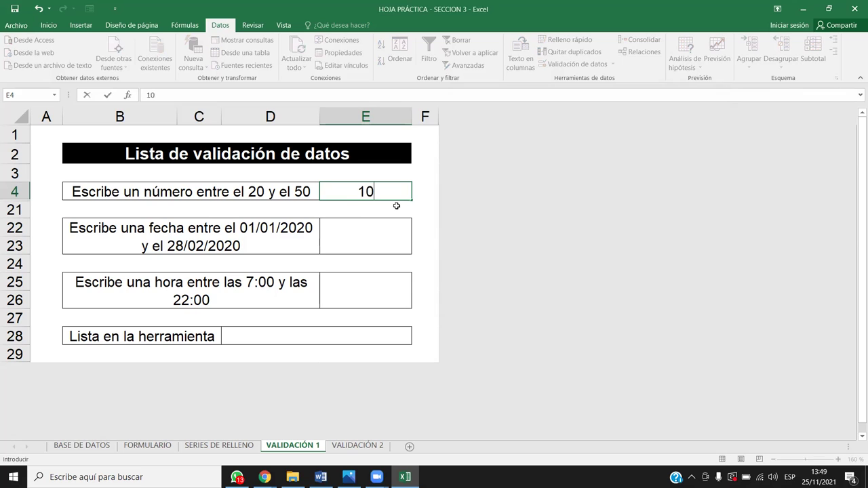
key(Return)
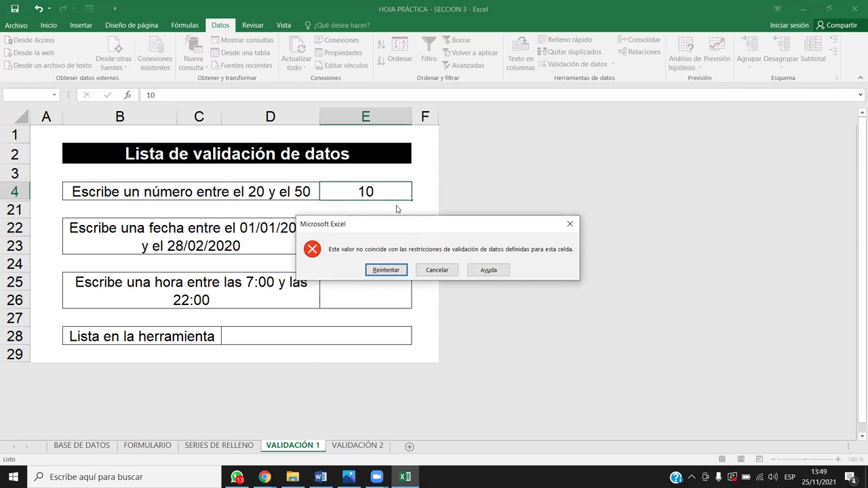
key(Escape)
text(80)
key(Return)
key(Escape)
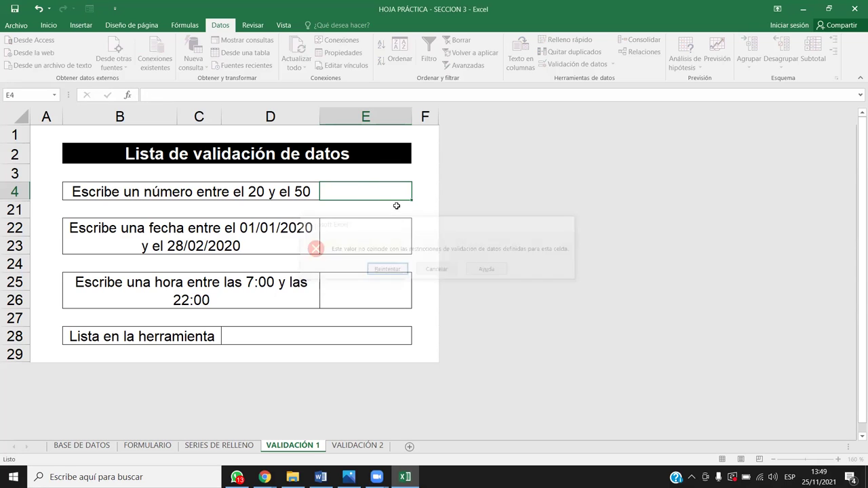
text(35)
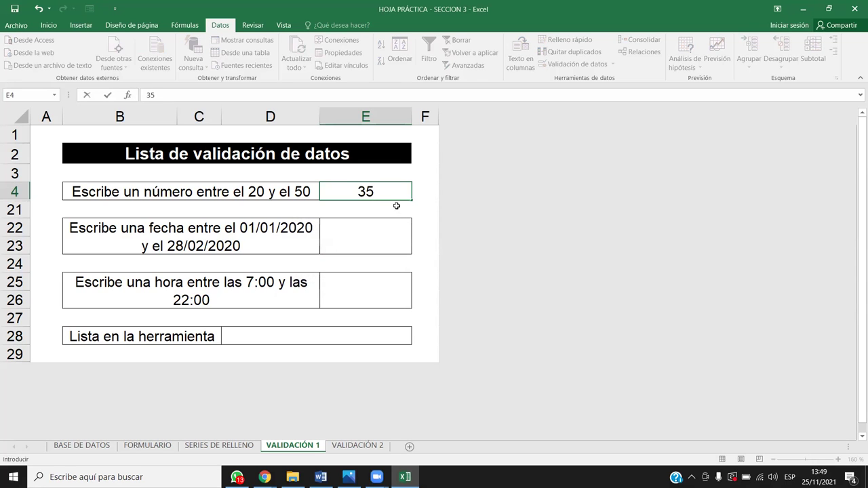
key(Return)
Step: Try replacing 35 in E4 with HOLA and dismiss the validation error, keeping 35
key(Up)
key(Down)
key(Down)
key(Down)
key(Up)
key(Up)
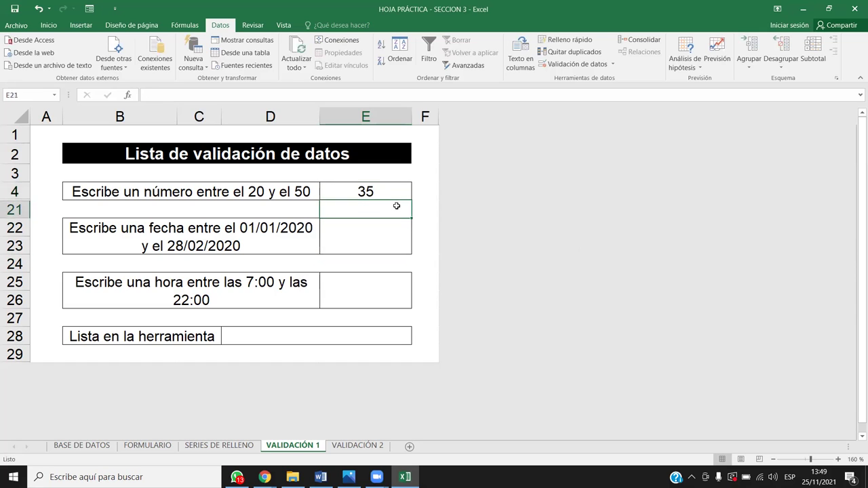
key(Up)
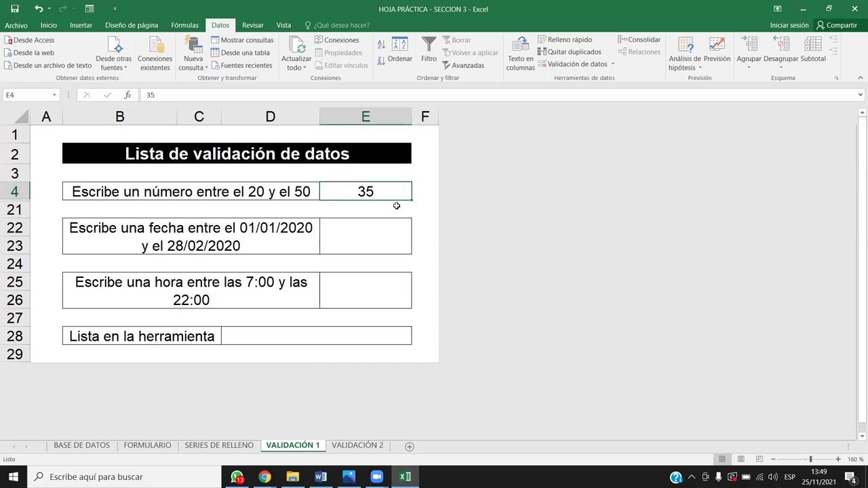
key(BackSpace)
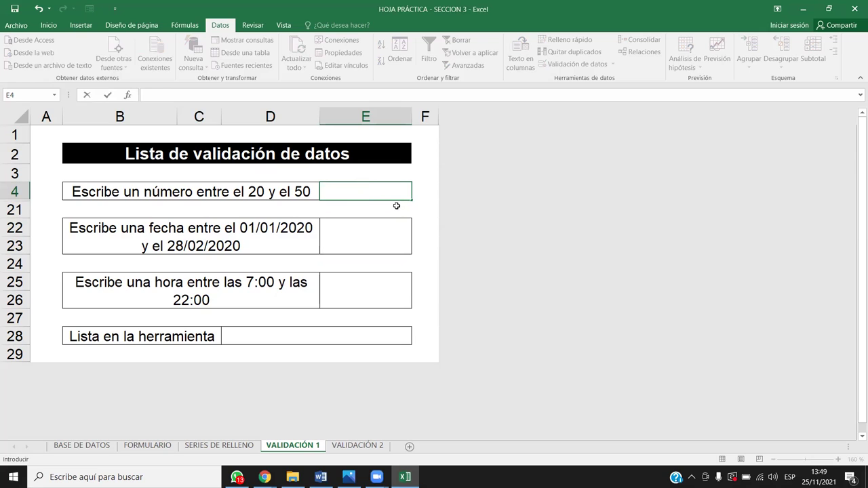
text(HOLA)
key(Return)
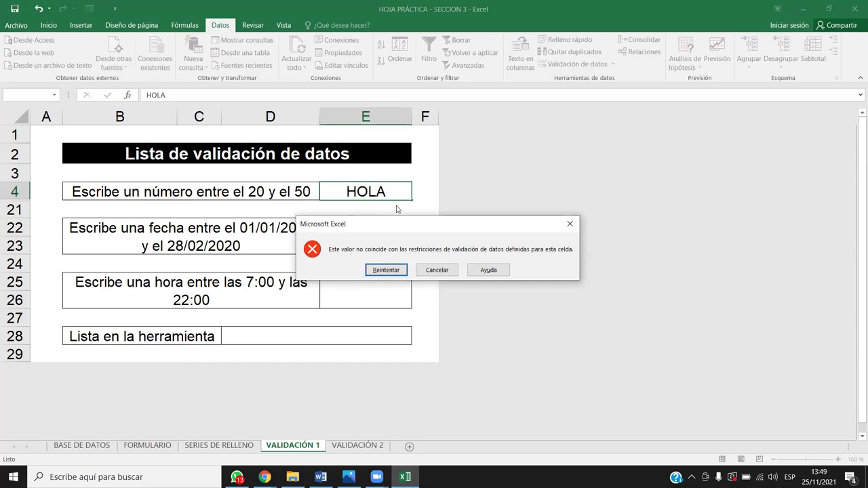
key(Escape)
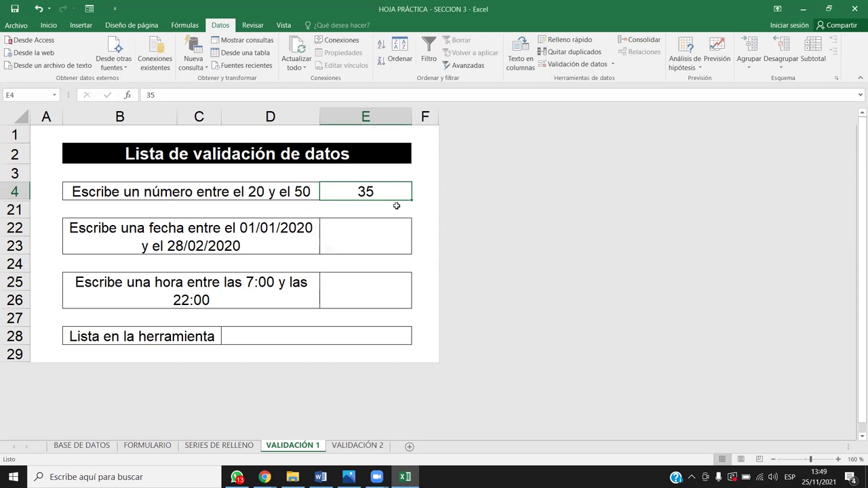
Step: Give E22 a Fecha entre rule from 1/1/2020 to 28/02/2020
click(325, 244)
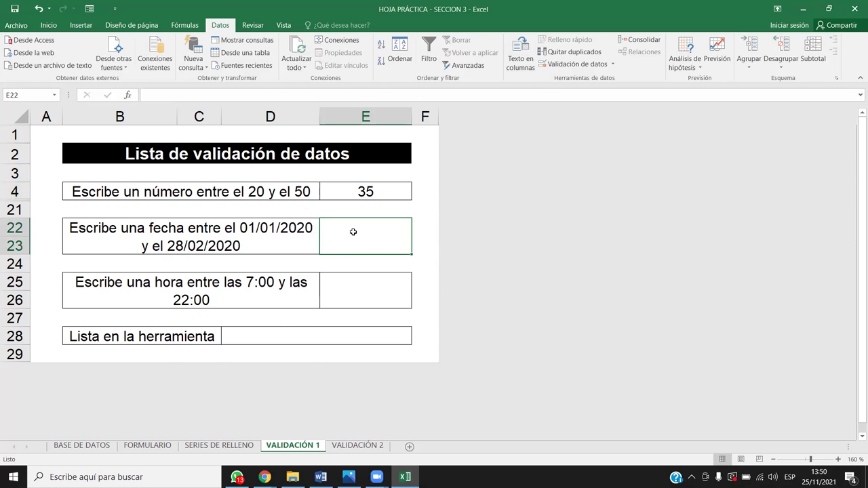
click(575, 63)
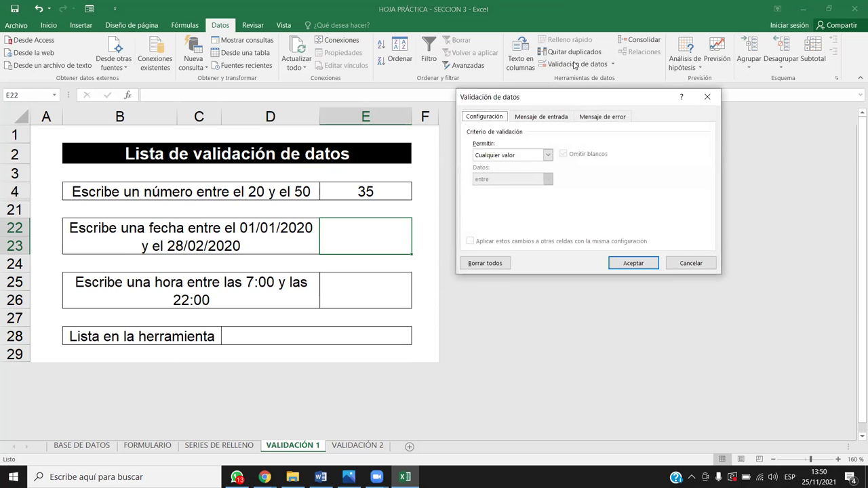
click(547, 156)
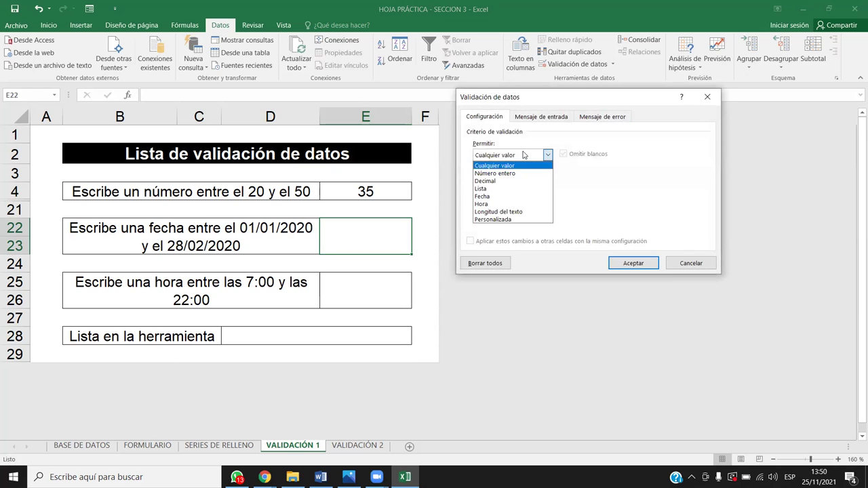
click(494, 197)
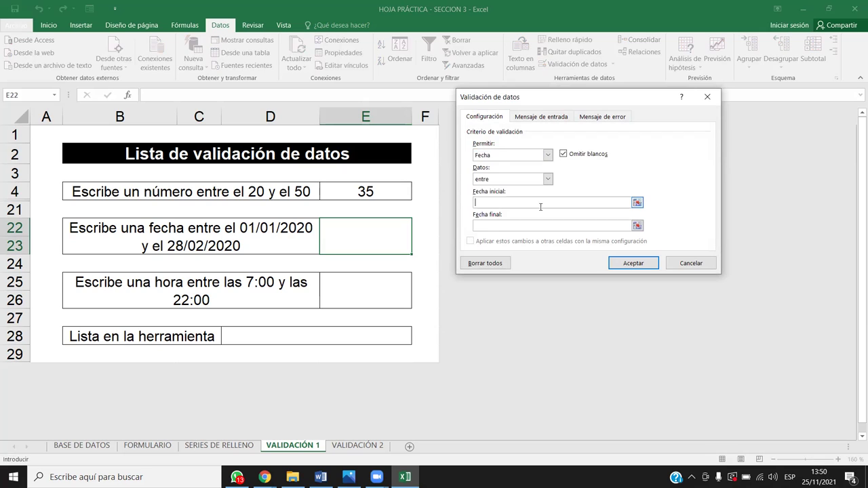
click(549, 180)
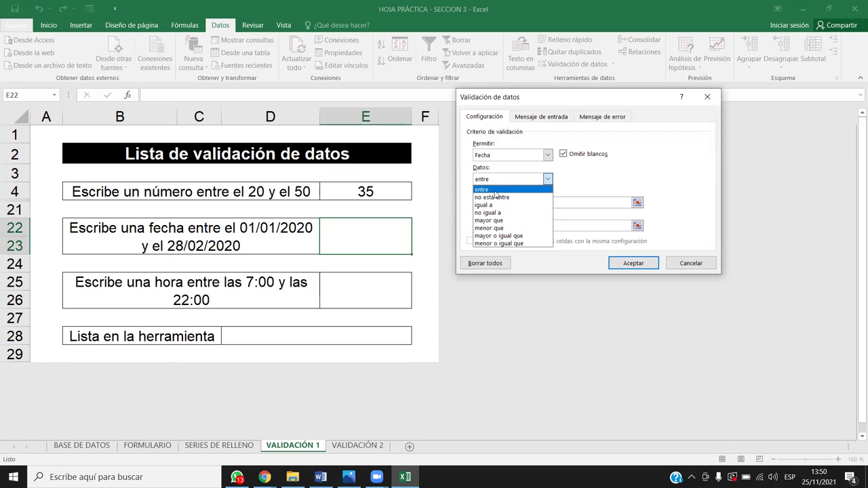
click(495, 192)
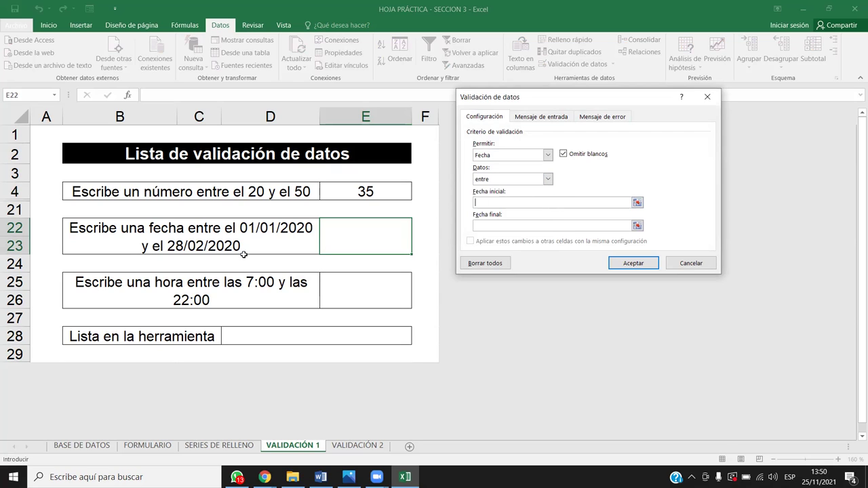
text(1/)
text(1/20)
text(20)
key(Tab)
text(28/02/2020)
click(616, 264)
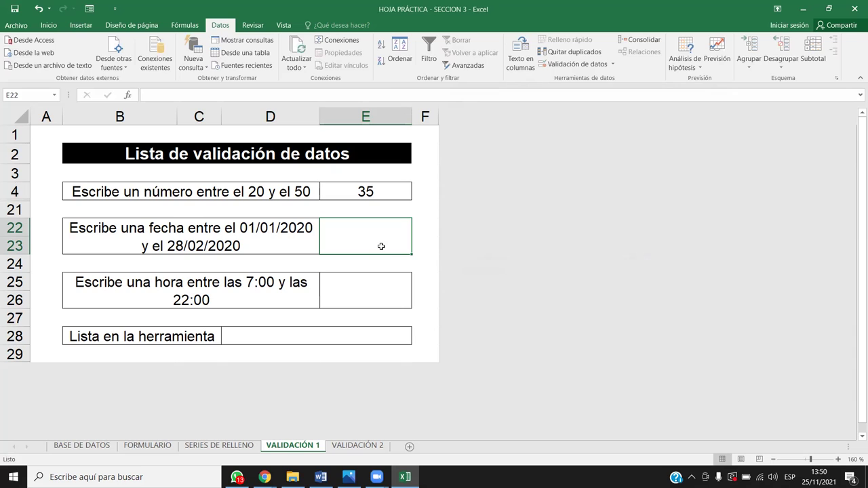
Step: Test E22 with out-of-range dates 31/12/2019 and 01/03/2020, cancelling each rejection
text(31/12/2019)
key(Return)
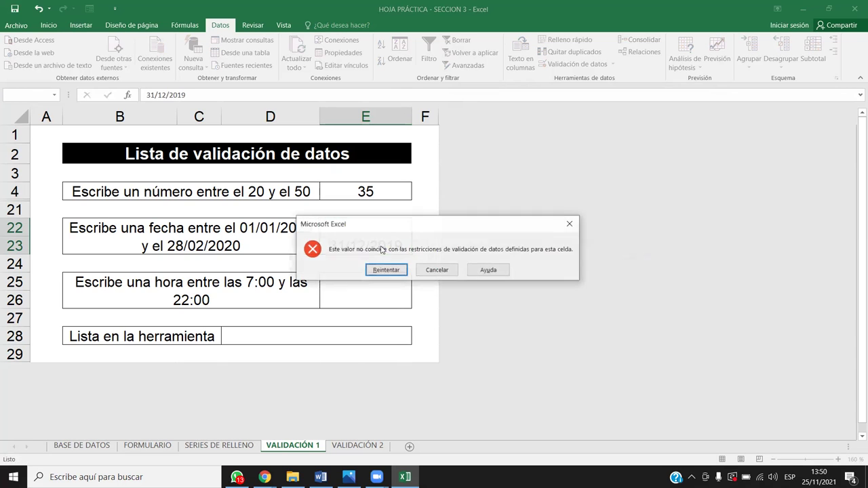
click(569, 224)
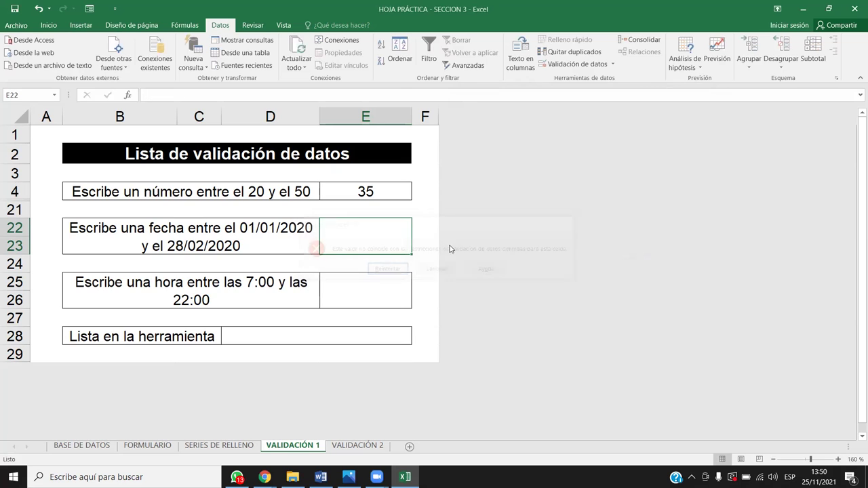
text(01/03/2020)
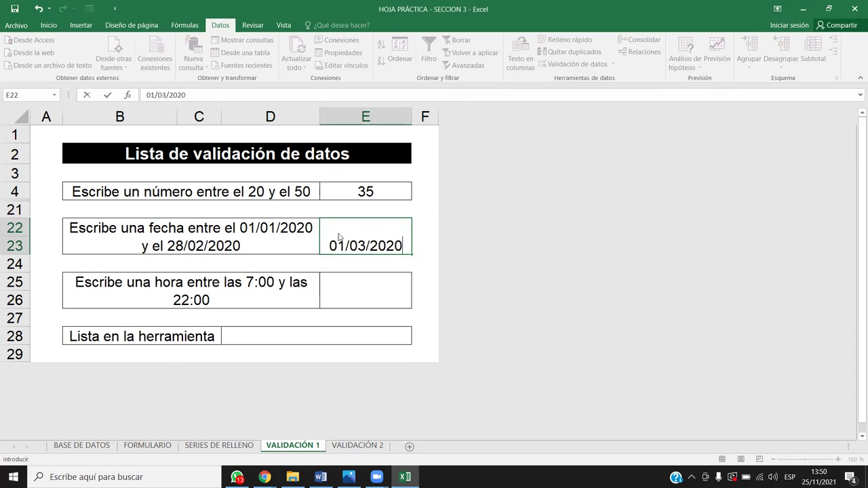
key(Return)
key(Return)
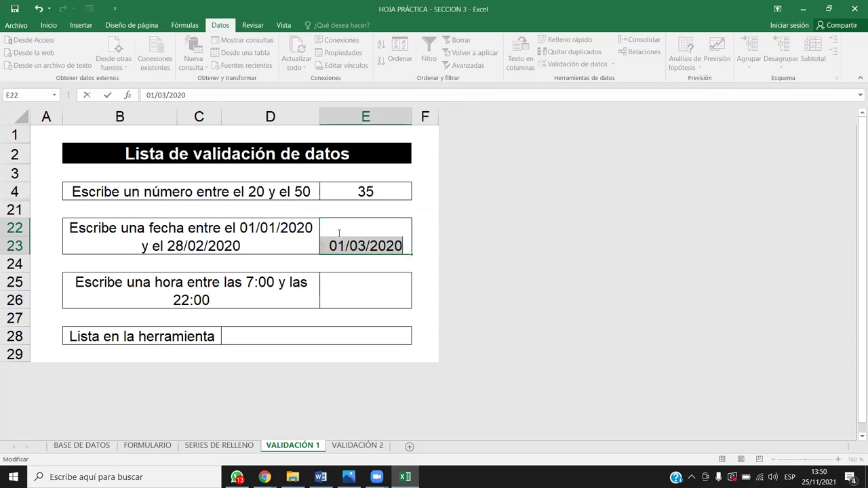
key(Return)
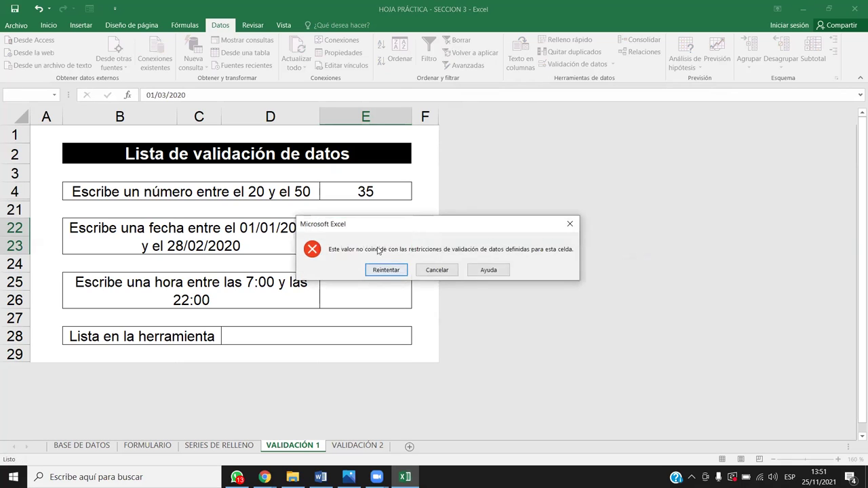
click(570, 220)
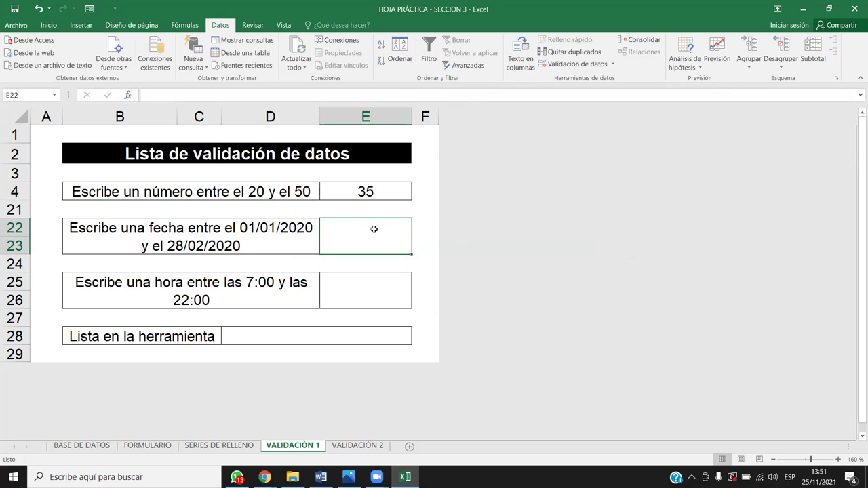
Step: Enter the in-range date 15/02/2020 in E22, then select the time cell E25
text(15/02/2020)
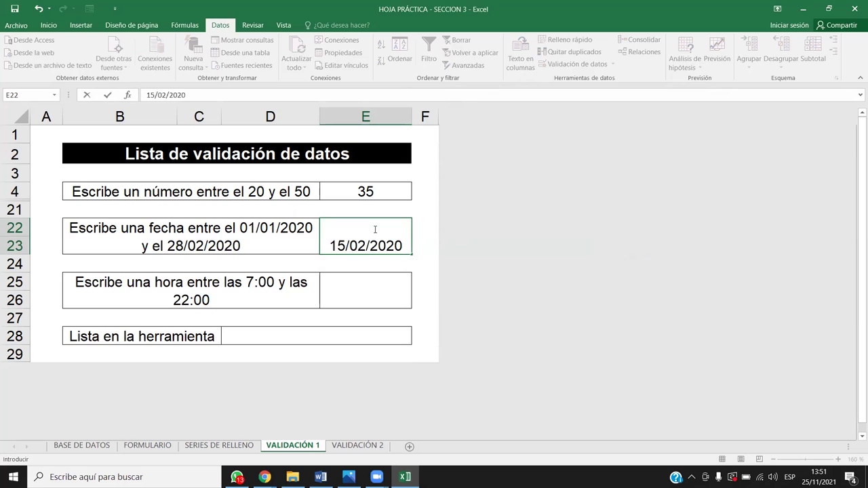
key(Return)
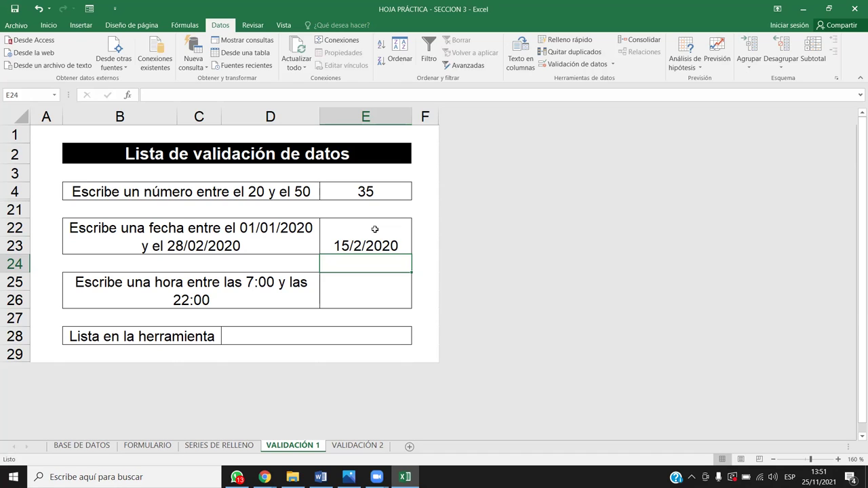
click(375, 230)
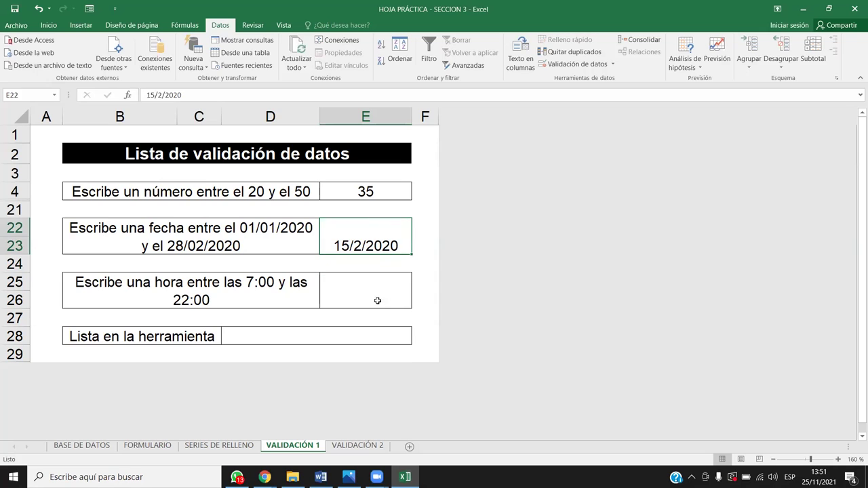
click(308, 294)
click(346, 294)
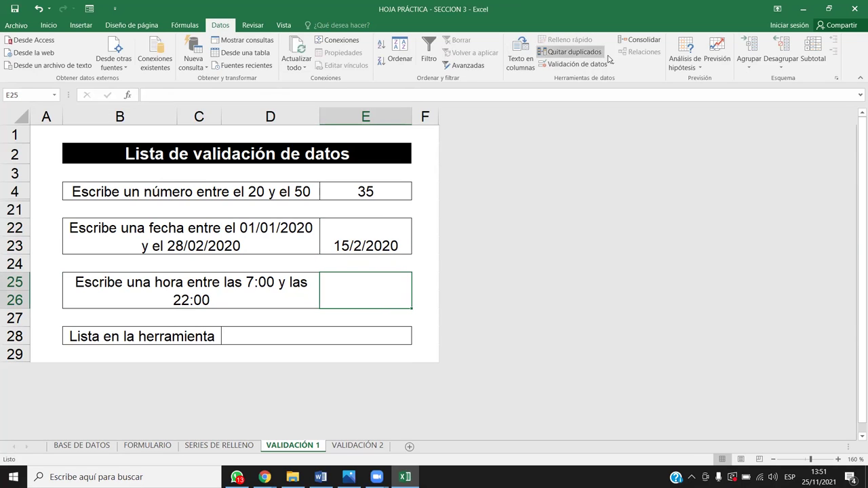
Step: Restrict E25 to Hora between 7:00 and 10:00, replacing an initial 22:00 end time
click(577, 64)
click(548, 155)
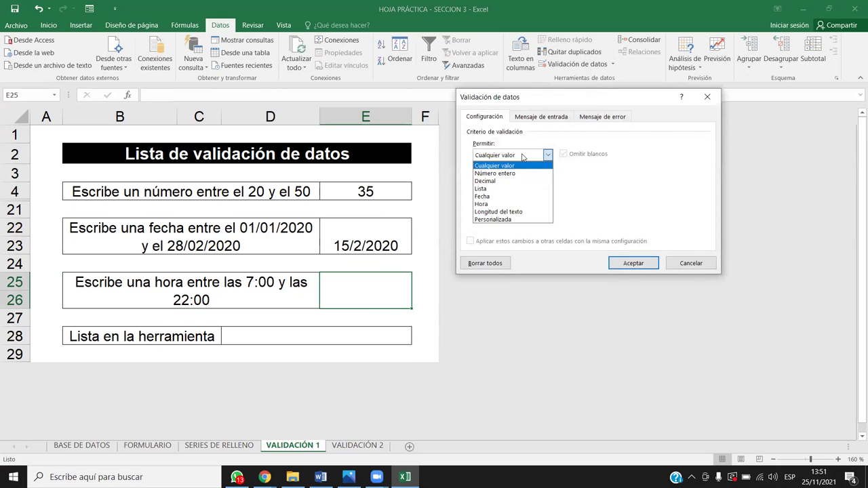
click(485, 208)
click(484, 203)
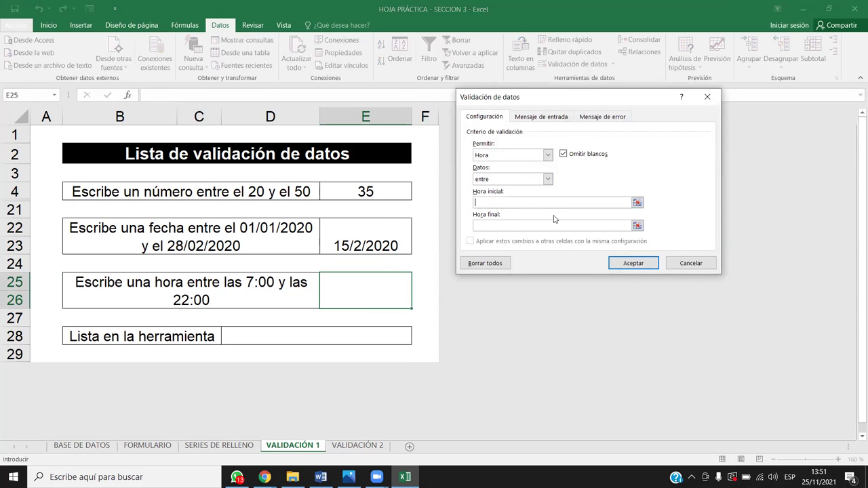
text(7:00)
click(555, 226)
text(22:00)
key(BackSpace)
key(BackSpace)
key(BackSpace)
key(BackSpace)
text(10:00)
key(Return)
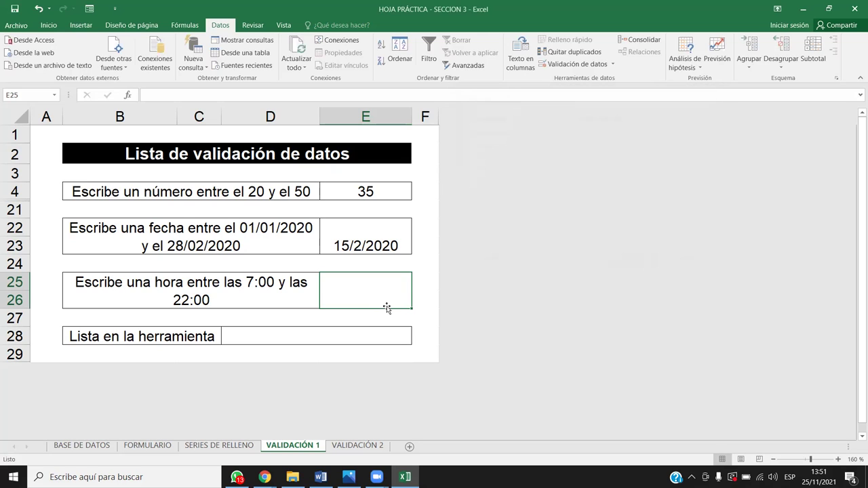
Step: Test E25 with 13:00 (rejected) and 9, then enter 9:00 and reselect E25
text(13:00)
key(Return)
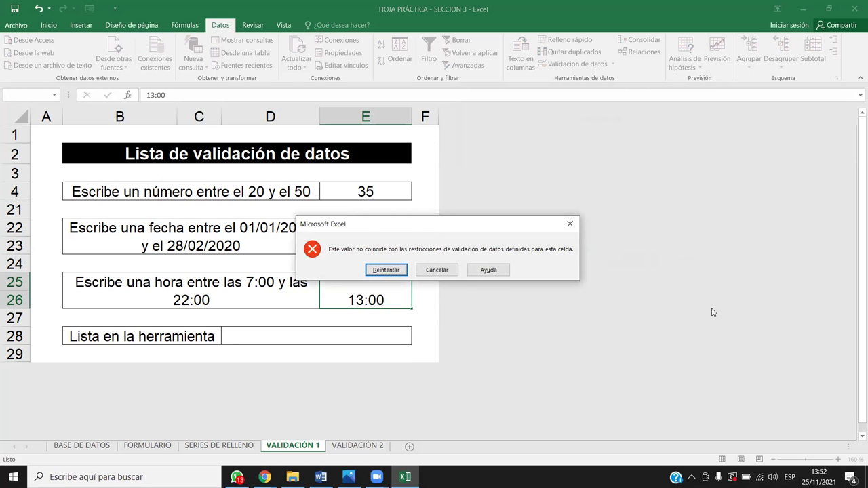
key(Return)
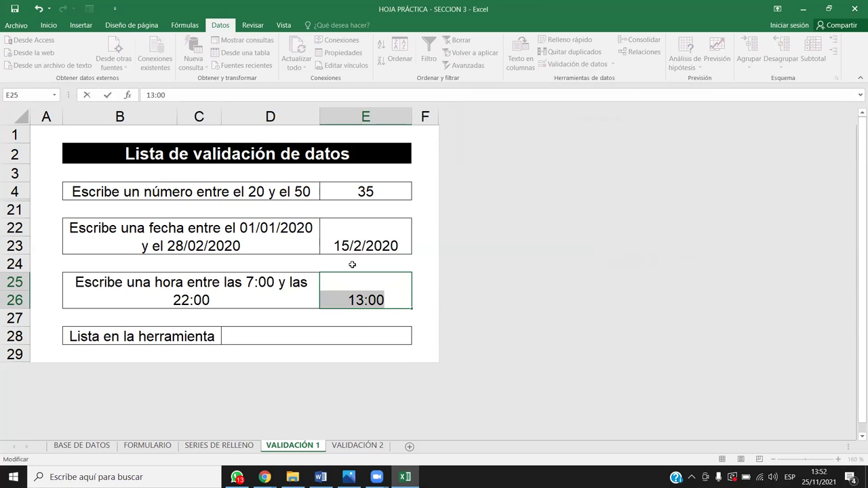
key(Return)
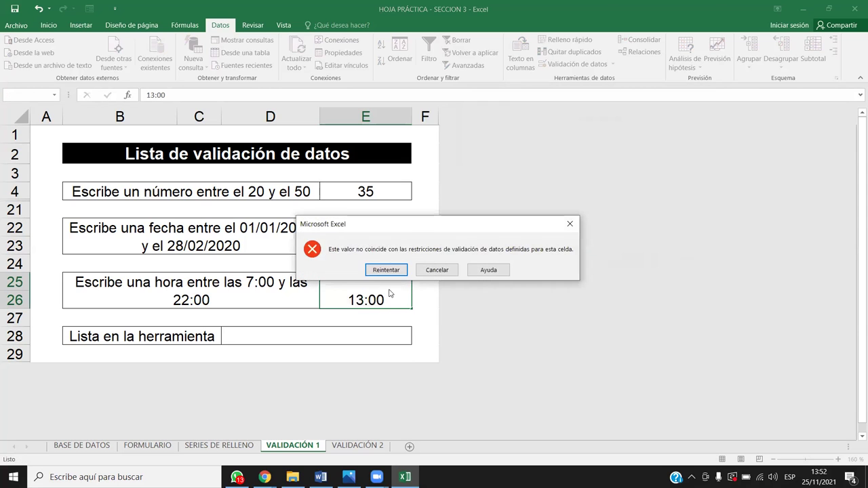
click(570, 224)
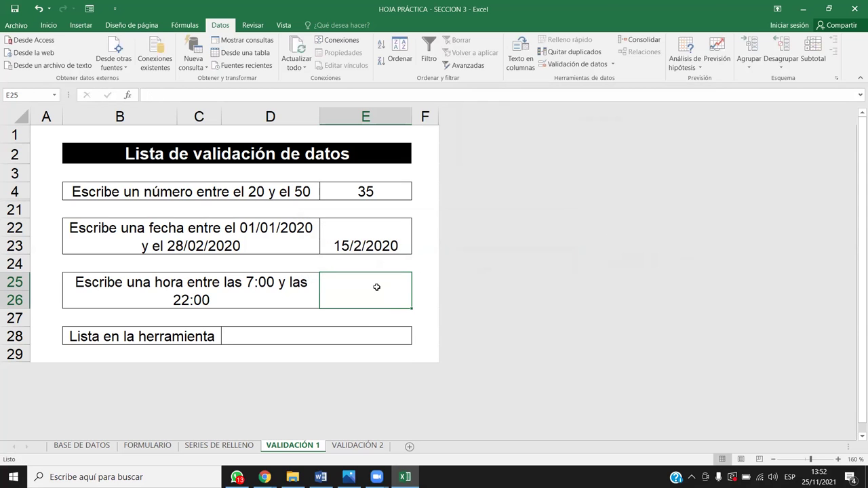
text(9)
key(Return)
key(Return)
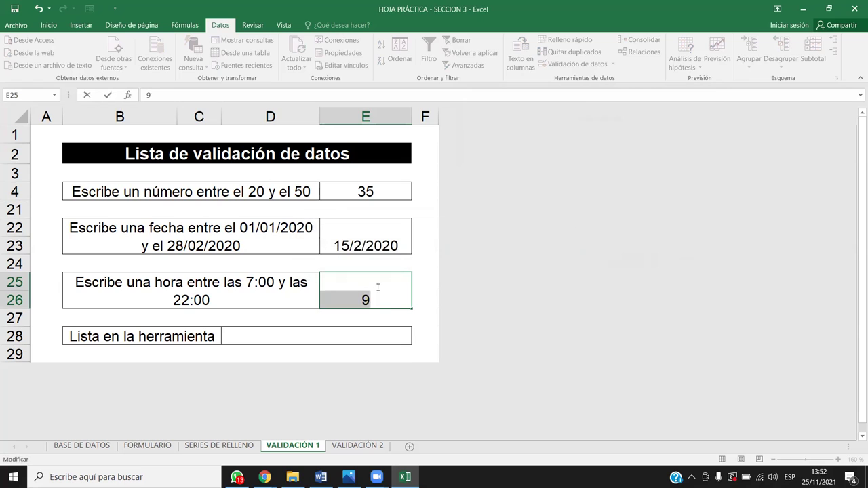
text(9:00)
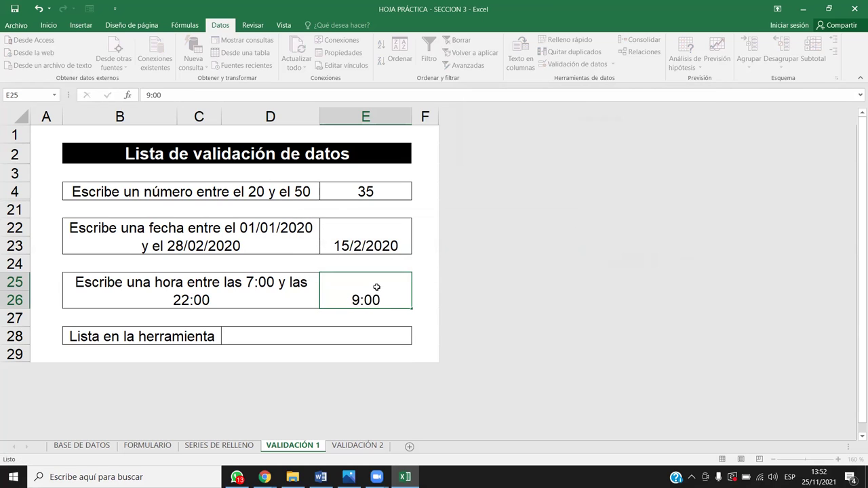
key(Return)
click(377, 288)
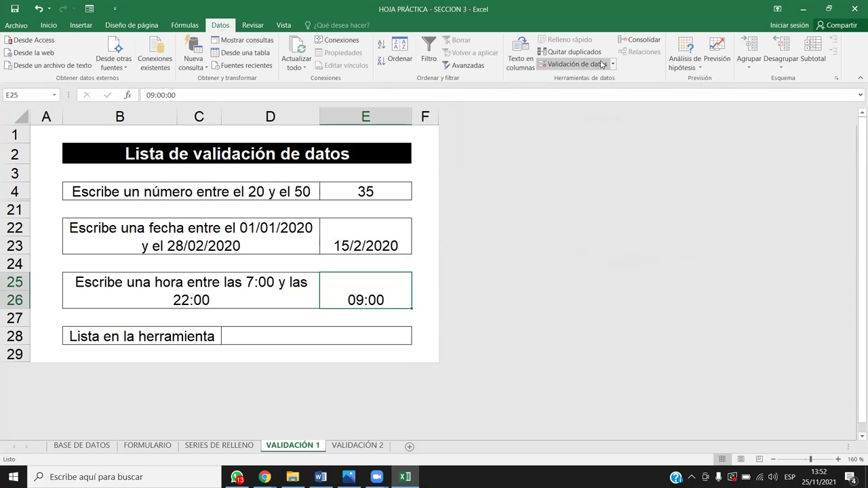
Step: Change E25's validation end time to 10:00:00 pm so times 7:00–22:00 are allowed
click(577, 64)
click(500, 227)
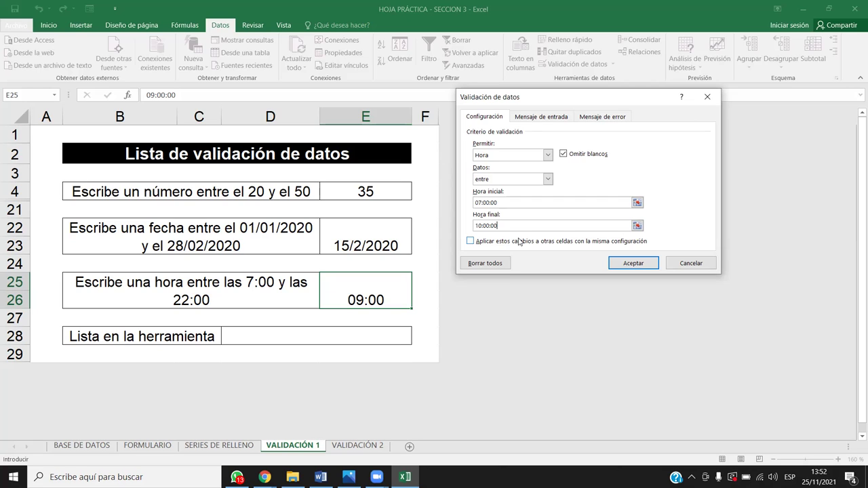
text(pm)
click(619, 263)
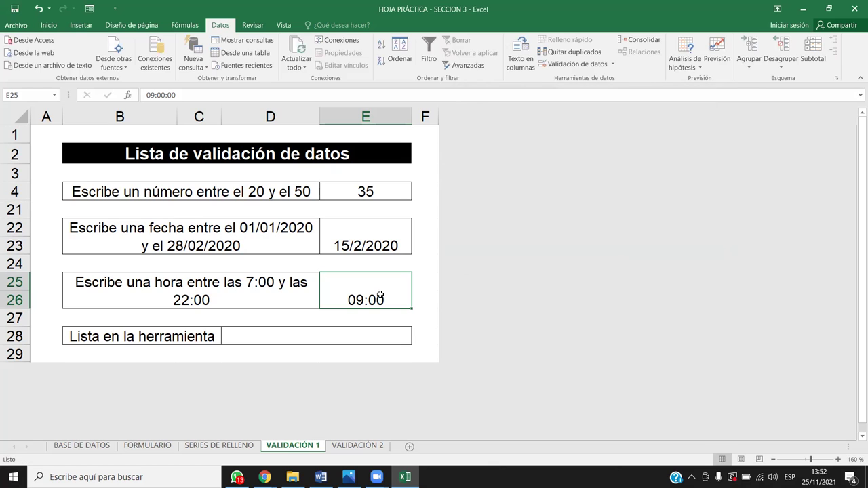
Step: Test the time cell with 13:00 and 10:00 pm, both accepted by the rule
text(13:00)
key(Return)
click(380, 293)
text(10:00 pm)
key(Return)
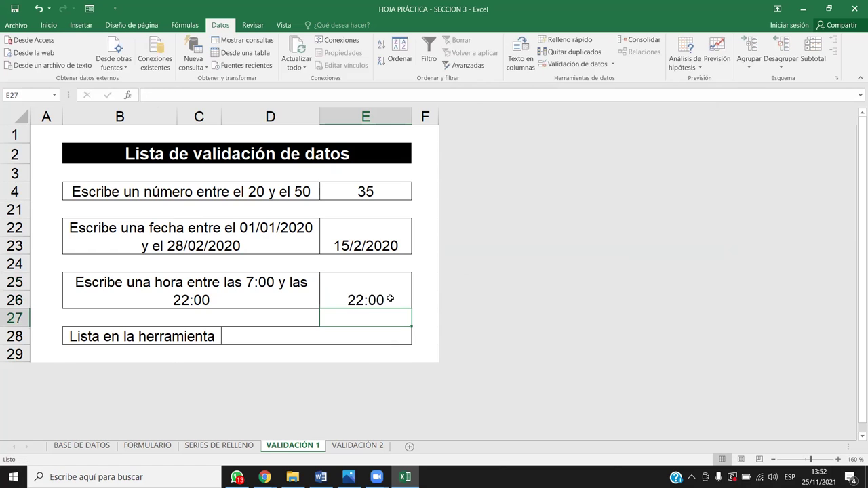
click(391, 298)
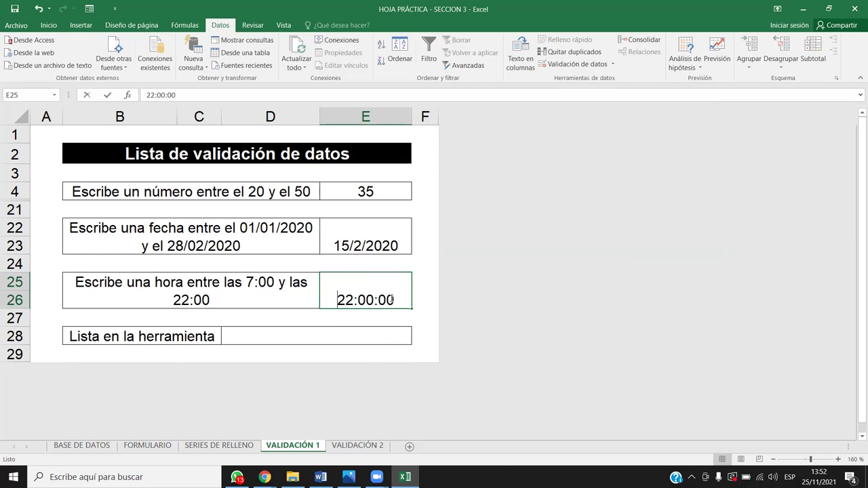
Step: Try 10:01 pm in the time cell and cancel the rejected entry
text(10:01 pm)
key(Return)
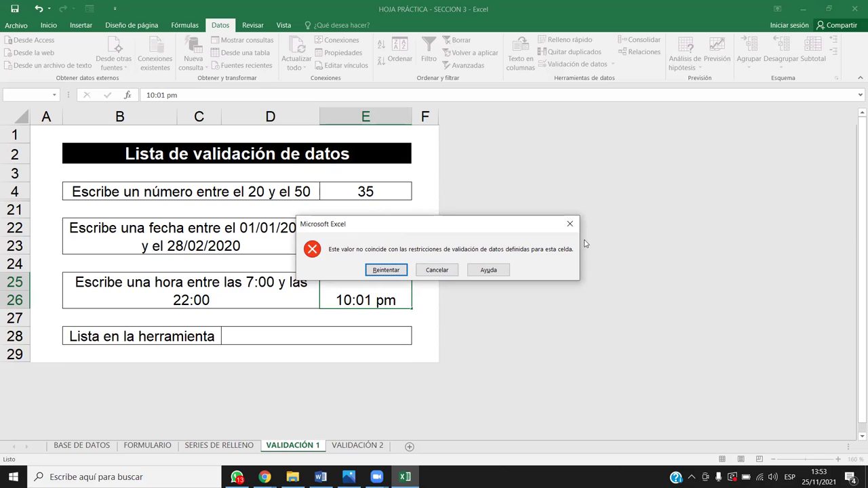
click(569, 227)
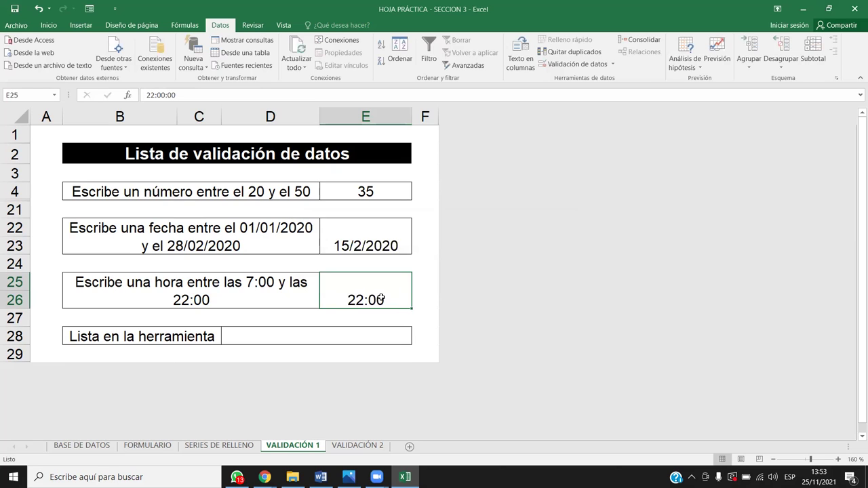
click(265, 334)
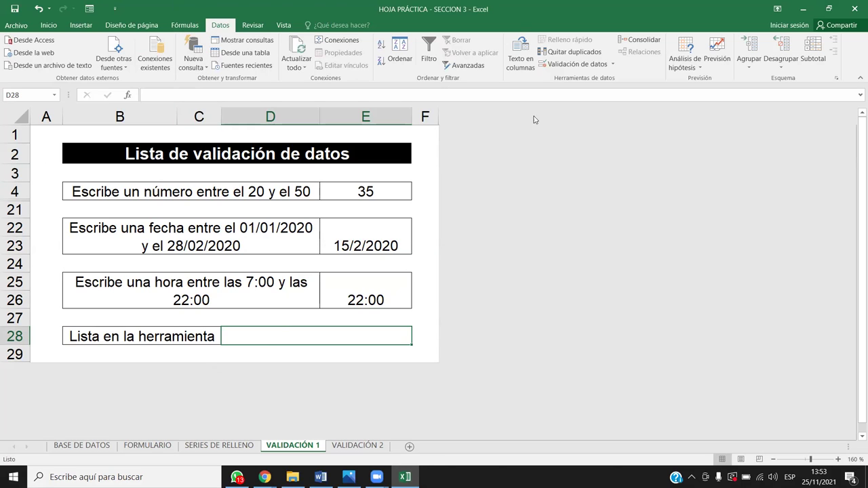
Step: Start a Lista validation on D28 with source Monitor; CPU; Mouse;
click(575, 64)
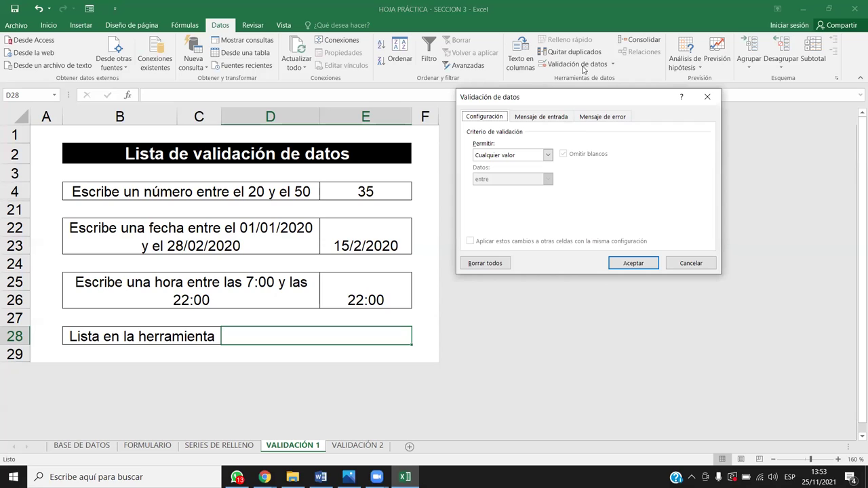
click(504, 156)
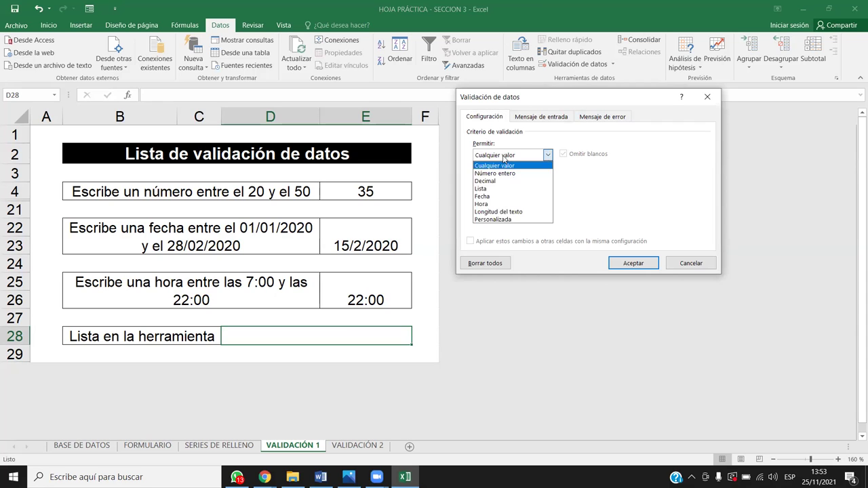
click(483, 189)
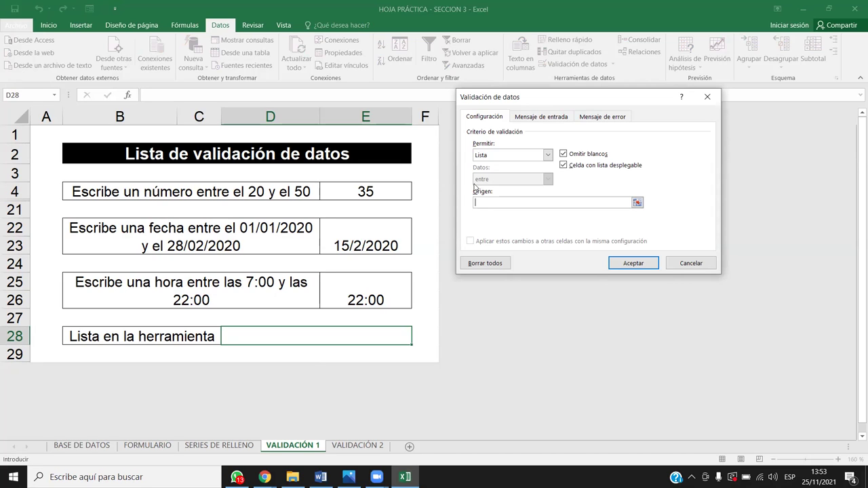
text(Monitor; )
text(CPU;)
text( Mouse;)
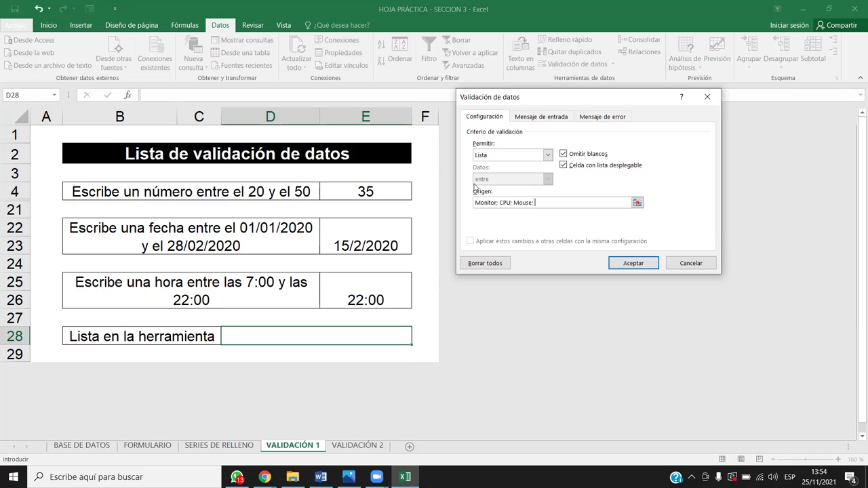
Step: Append Mic to D28's list source so it offers Monitor, CPU, Mouse and Mic
text(Mic)
text(;)
click(634, 263)
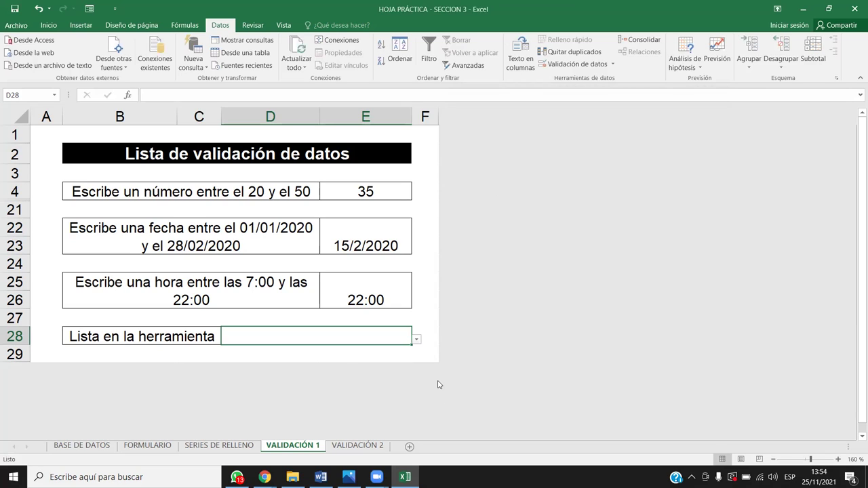
Step: Try D28's dropdown by picking CPU, Mouse, Monitor and Mic in turn, then clear it
click(418, 340)
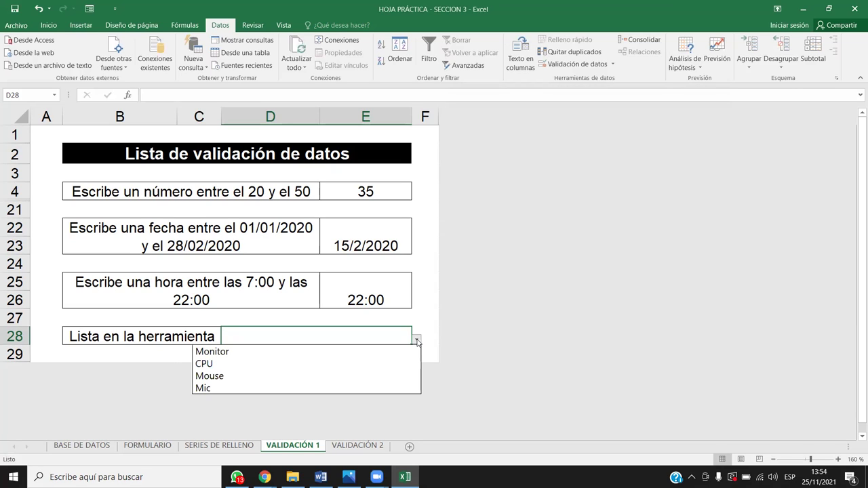
click(228, 364)
key(Delete)
click(417, 340)
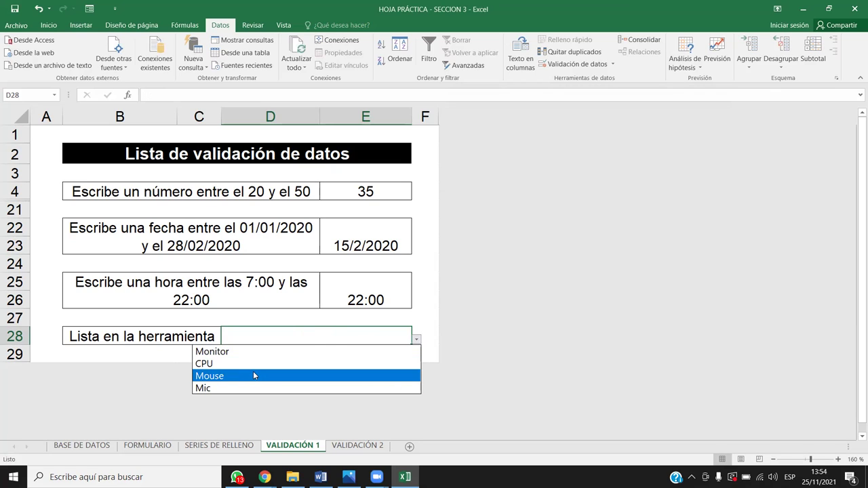
click(253, 372)
click(418, 340)
click(229, 352)
click(416, 340)
click(249, 389)
key(Delete)
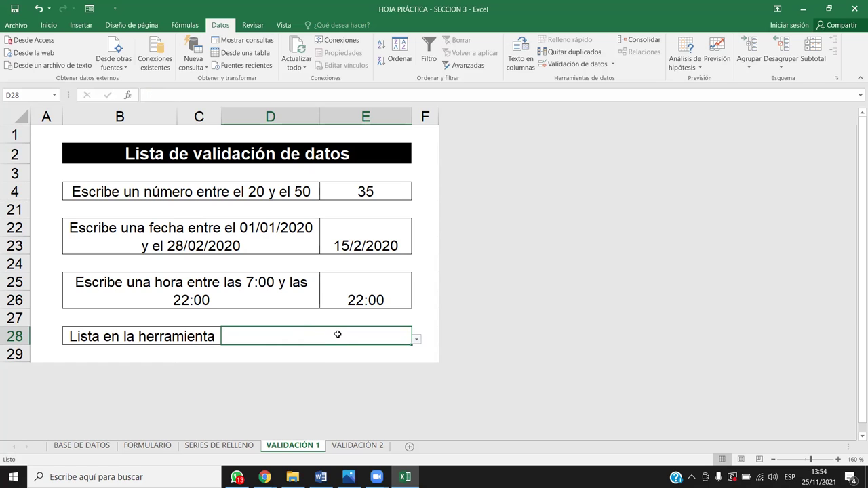
Step: Enter HOLA in D28 to see it rejected, enter Mic, and reopen Validación de datos
text(HOLKA)
key(BackSpace)
key(BackSpace)
text(A)
key(Return)
key(Escape)
text(Mic)
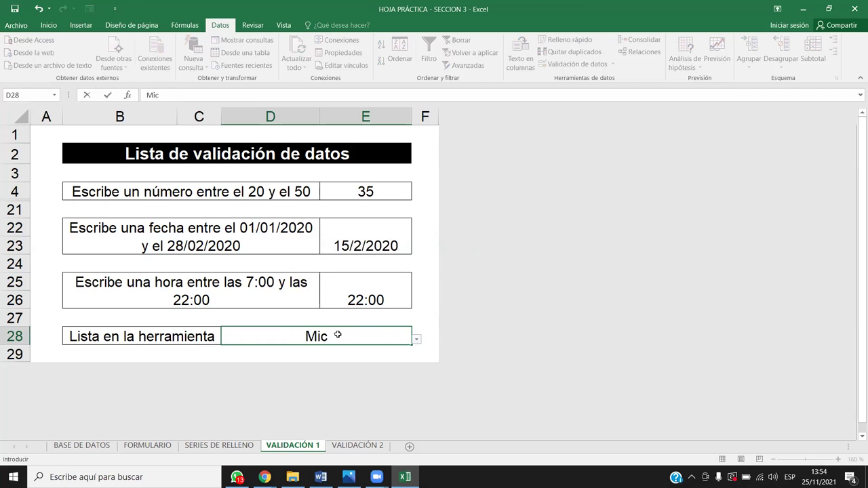
key(Return)
click(337, 335)
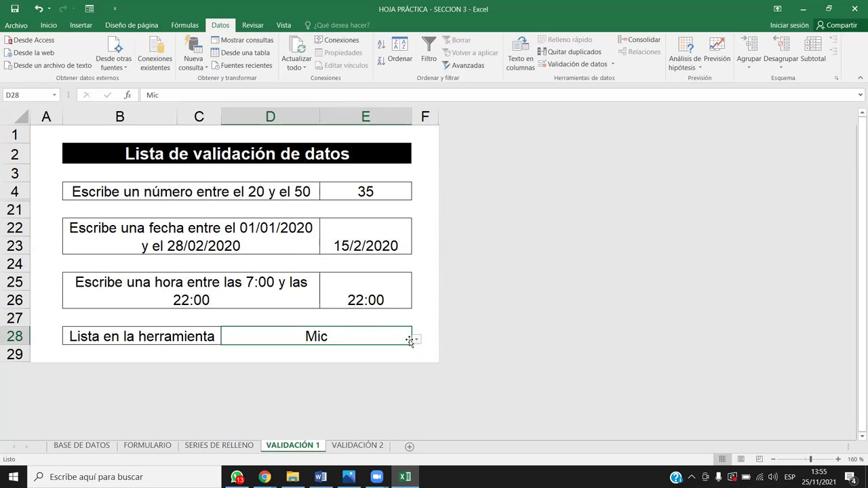
click(573, 64)
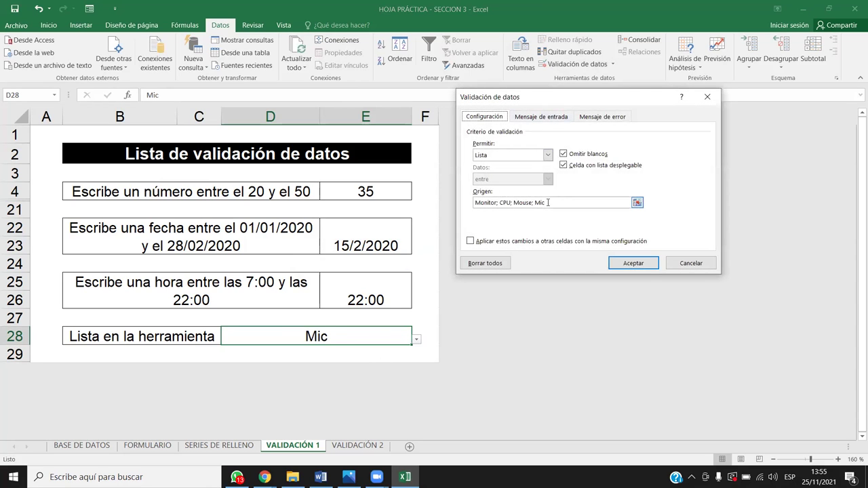
Step: Replace the semicolons in D28's Origen list with commas and accept the change
click(501, 202)
key(BackSpace)
key(BackSpace)
text(,)
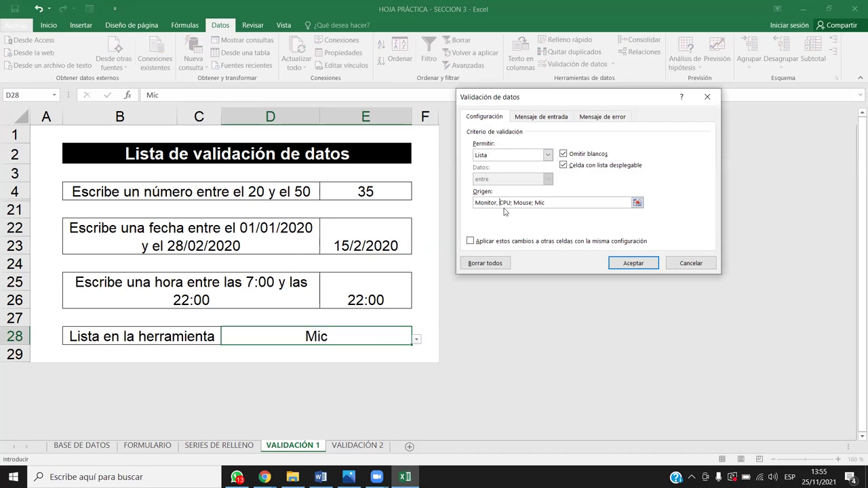
click(515, 203)
key(BackSpace)
key(BackSpace)
text(,)
click(536, 203)
key(BackSpace)
key(BackSpace)
text(,)
click(614, 264)
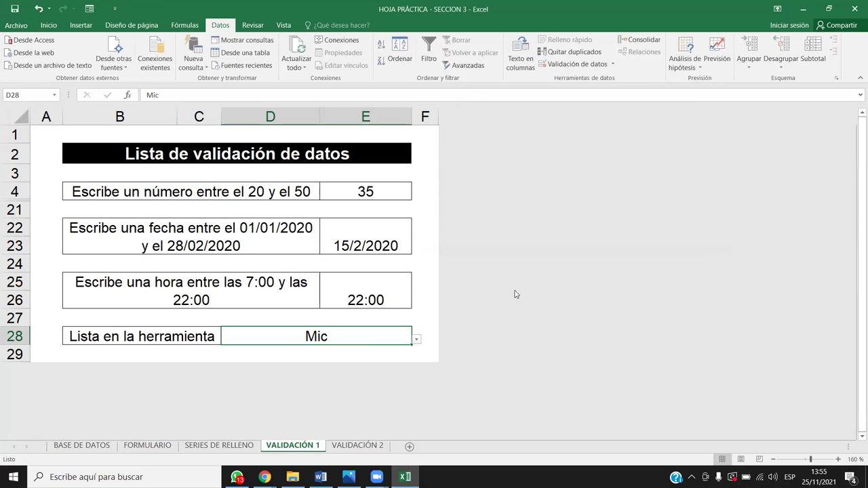
Step: Clear D28, pick the combined 'Monitor, CPU, Mouse, Mic' entry from its dropdown, then clear it
click(417, 339)
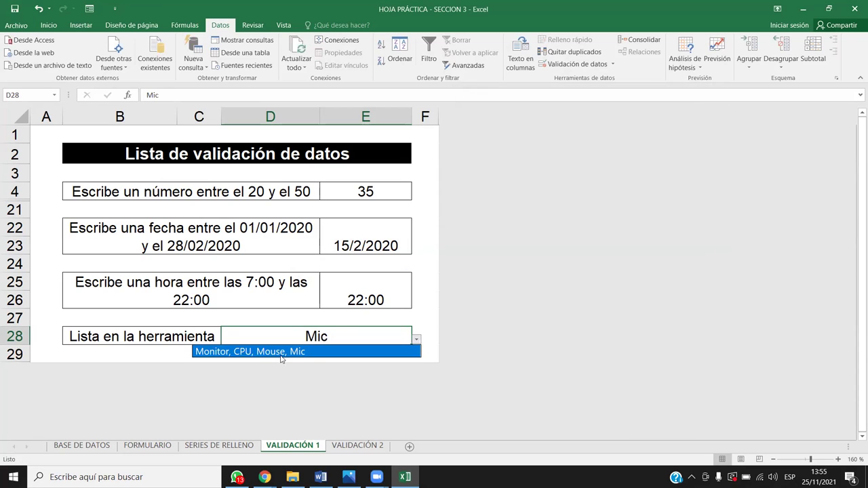
click(329, 333)
key(Delete)
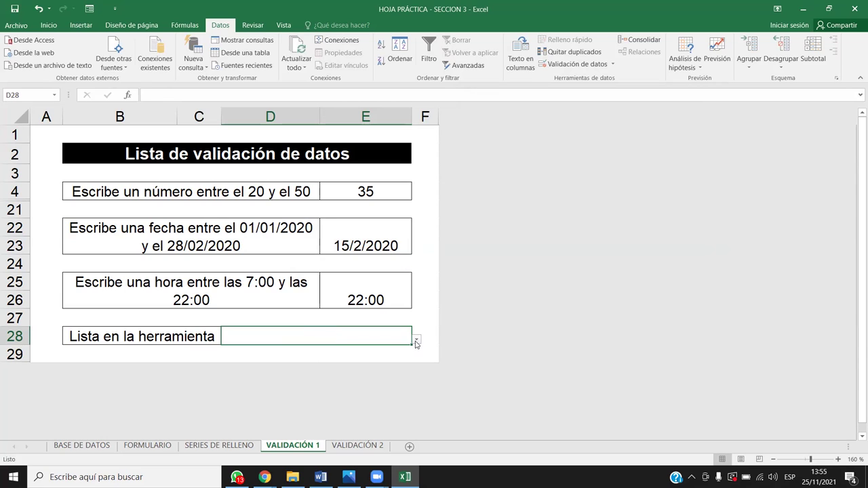
click(416, 341)
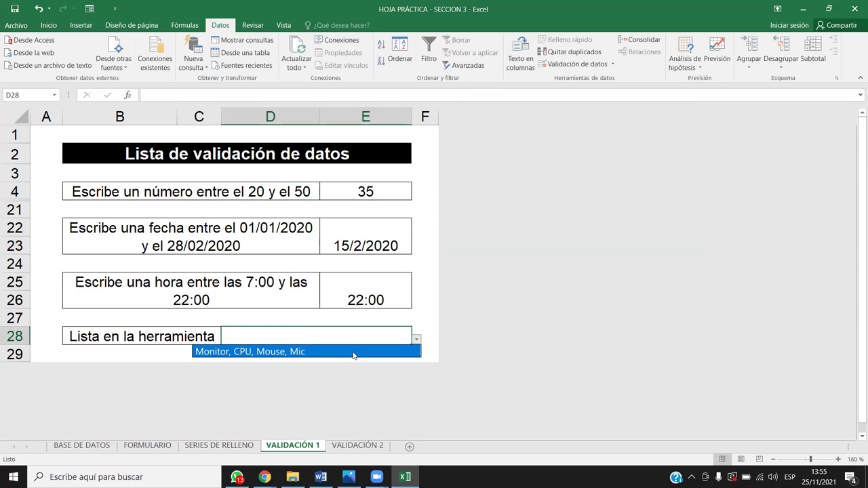
click(353, 353)
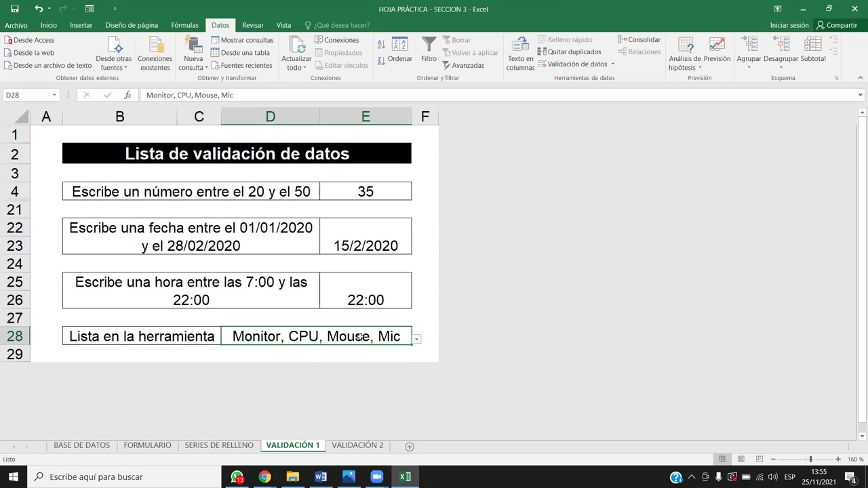
key(Delete)
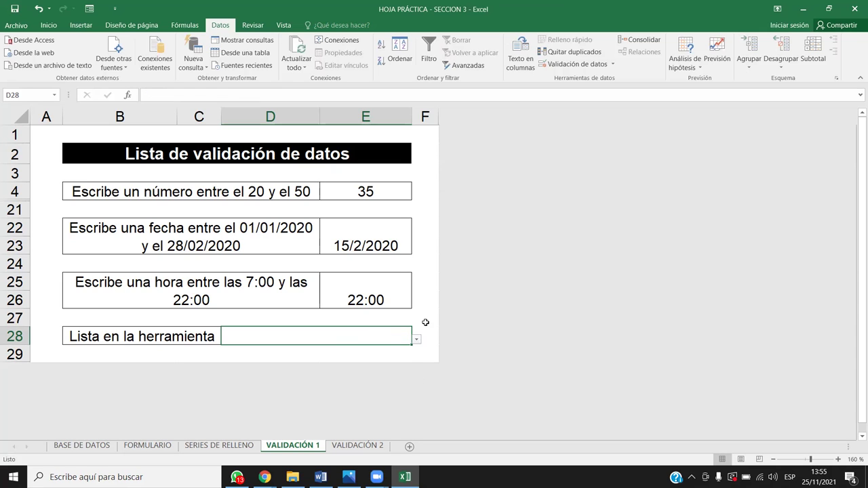
Step: Empty D28's Origen list source and set Permitir to Personalizada
click(577, 64)
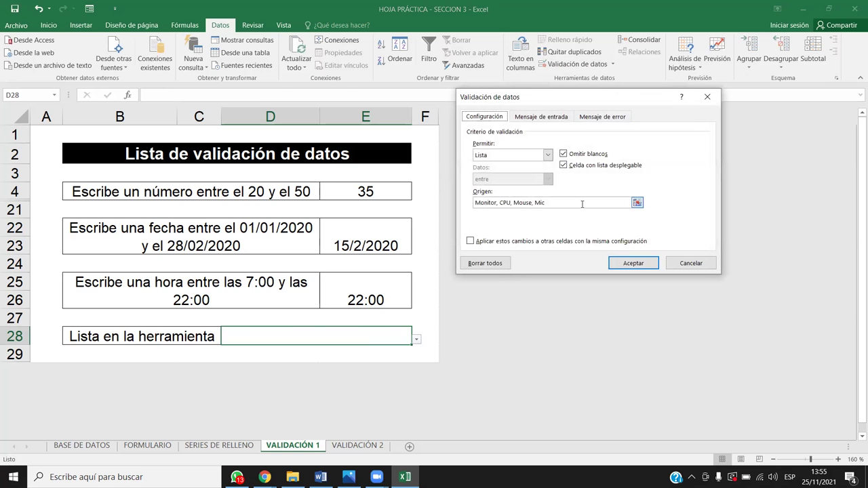
drag(577, 203, 438, 200)
key(BackSpace)
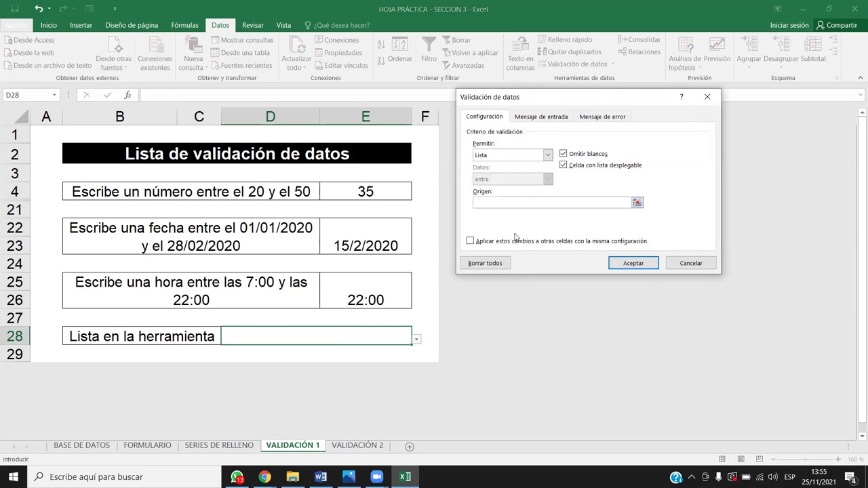
click(546, 155)
click(494, 222)
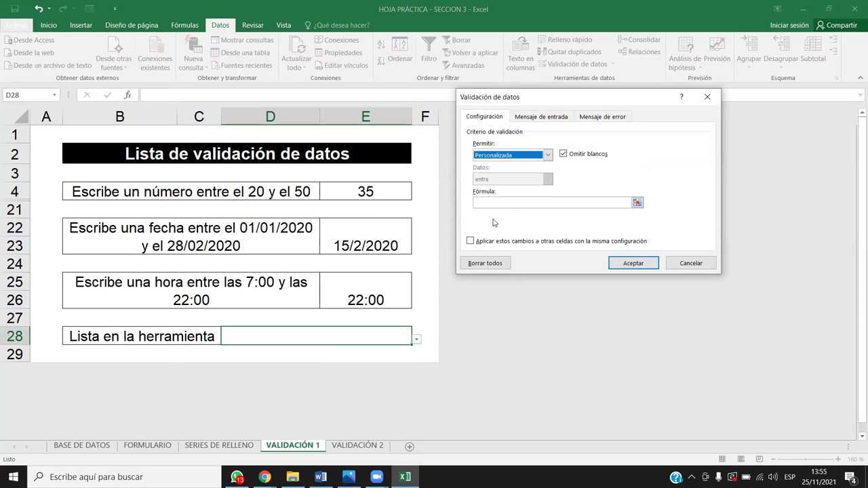
click(526, 202)
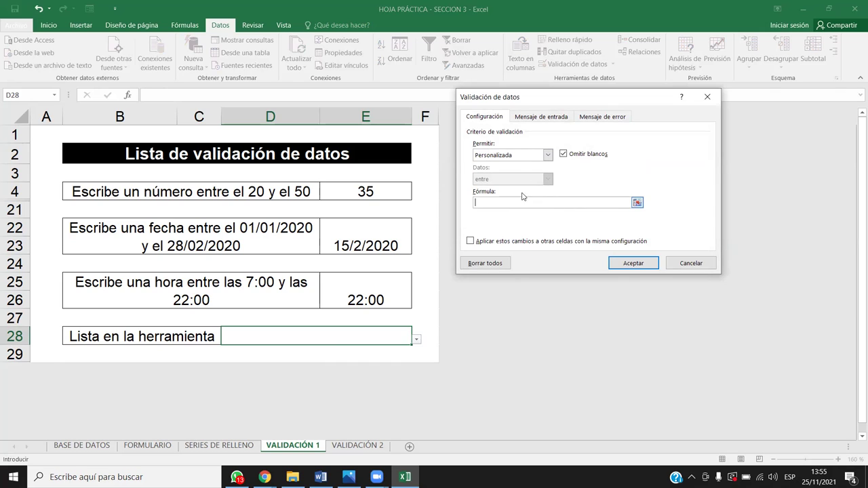
click(548, 155)
click(508, 221)
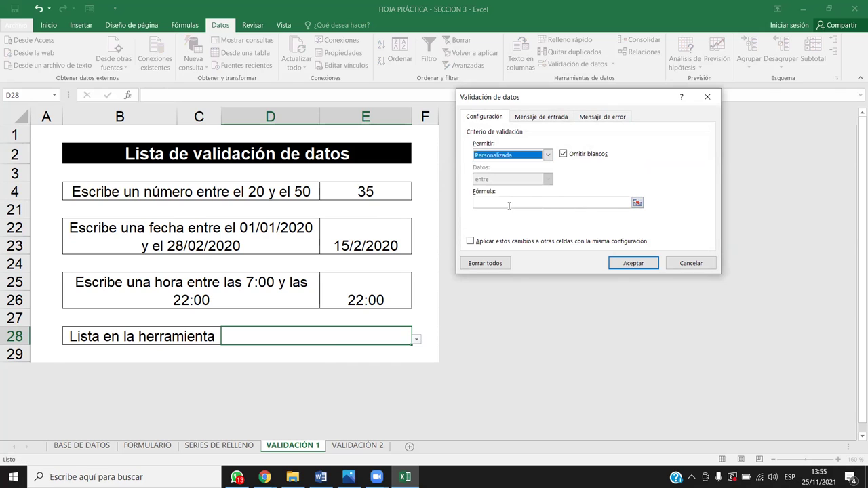
click(509, 203)
click(548, 155)
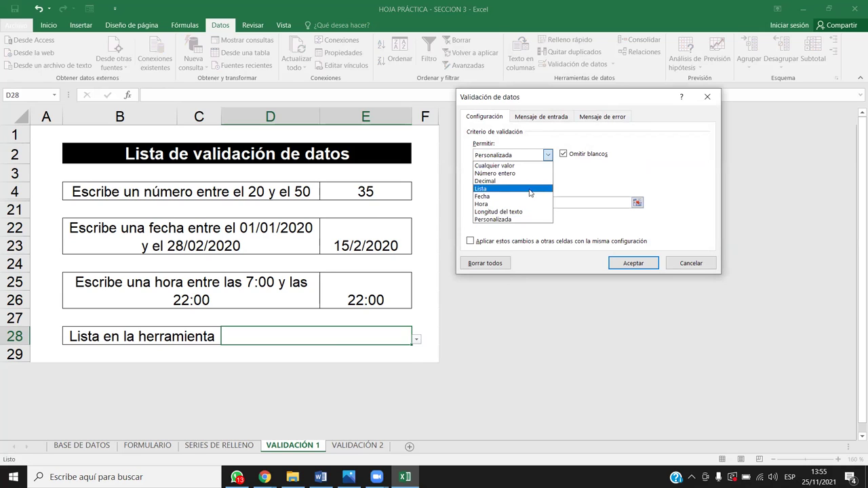
click(498, 189)
click(495, 203)
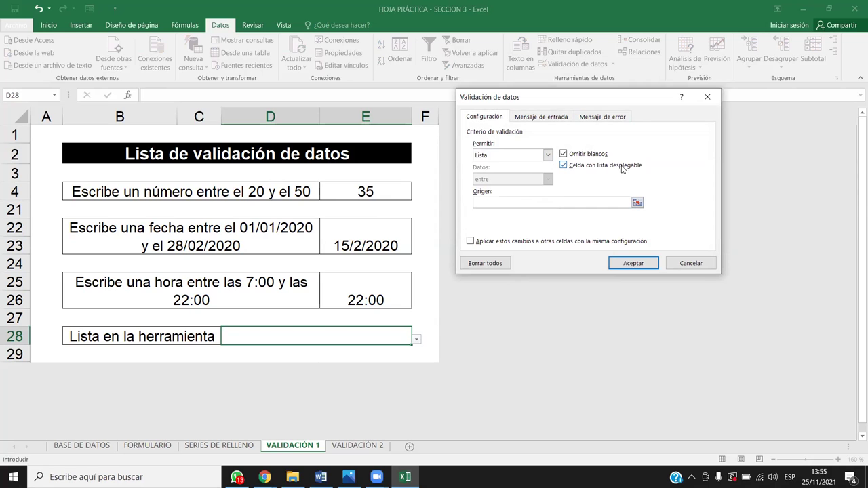
click(547, 156)
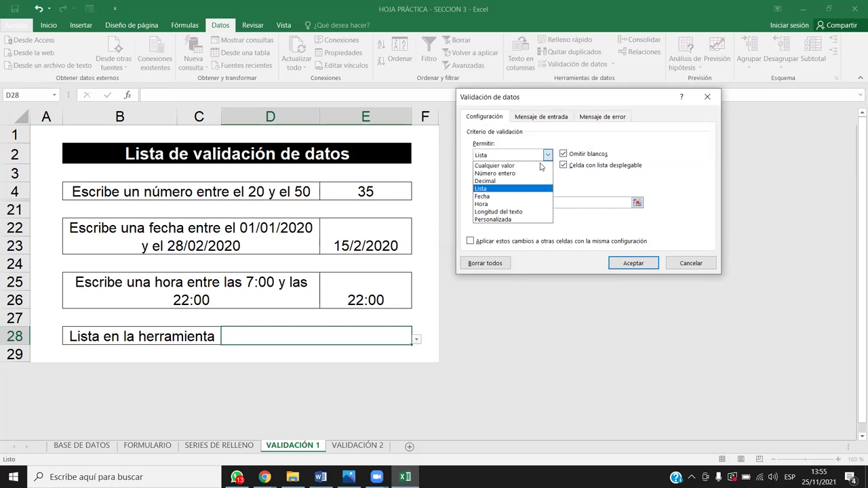
click(494, 219)
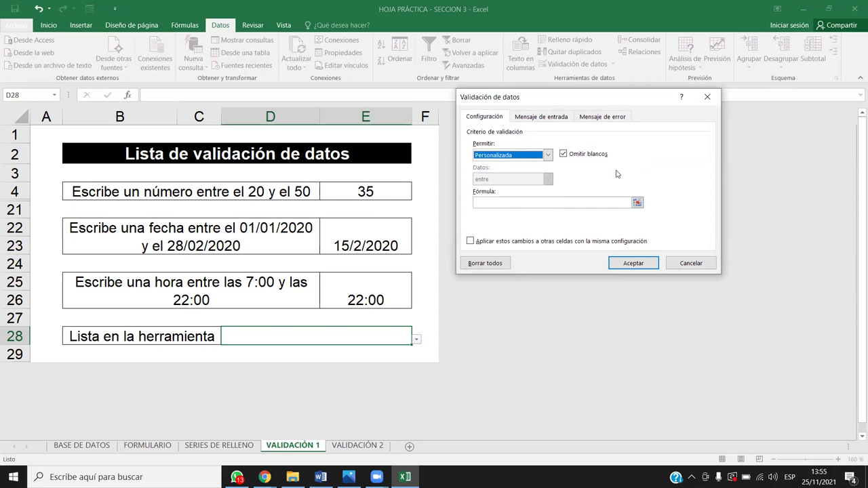
click(491, 204)
Step: Enter the custom formula CPU; MONITOR; MOUSE and accept the rule
text(=)
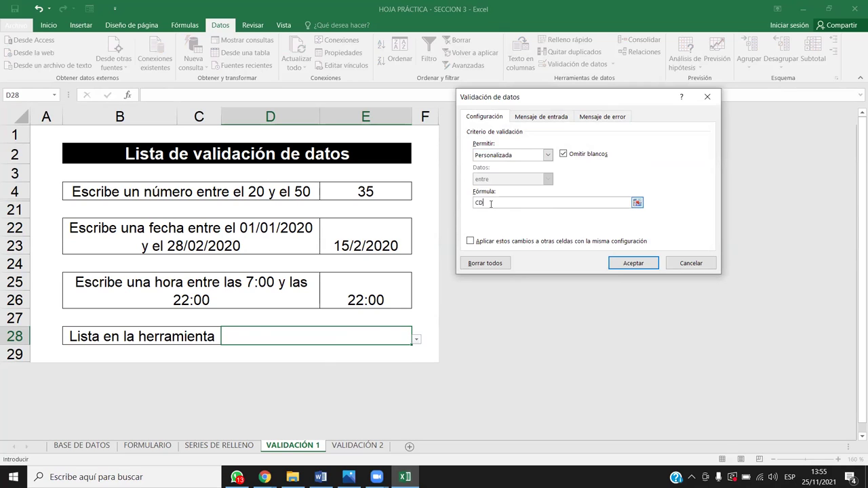
key(BackSpace)
text(CPU; MONITOR)
text(;)
key(shift+space)
text(MOUSE)
key(Left)
key(Left)
key(Left)
key(BackSpace)
key(BackSpace)
key(BackSpace)
key(BackSpace)
key(BackSpace)
click(624, 263)
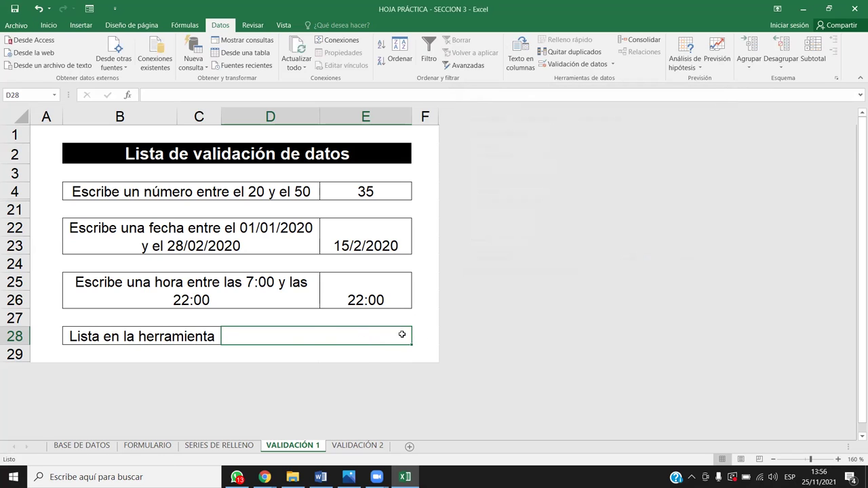
Step: Test D28's custom rule with HOLA and CPU, both rejected
text(HOLA)
key(Return)
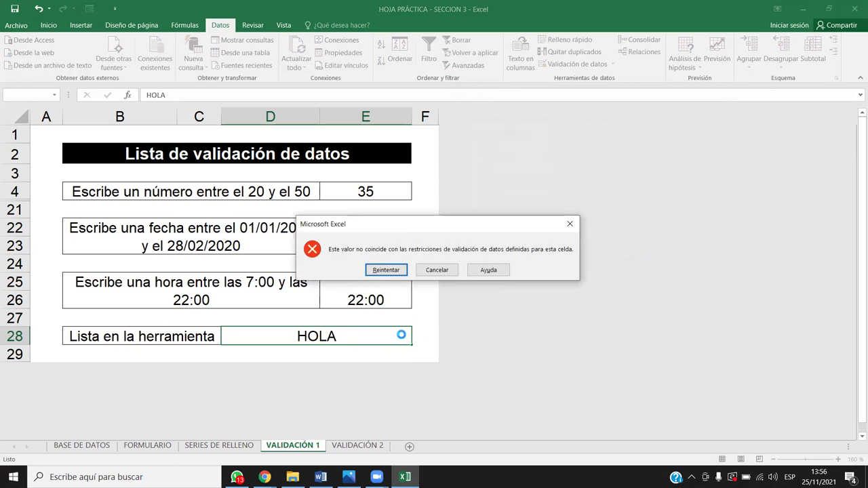
key(Return)
key(BackSpace)
text(CPU)
key(Return)
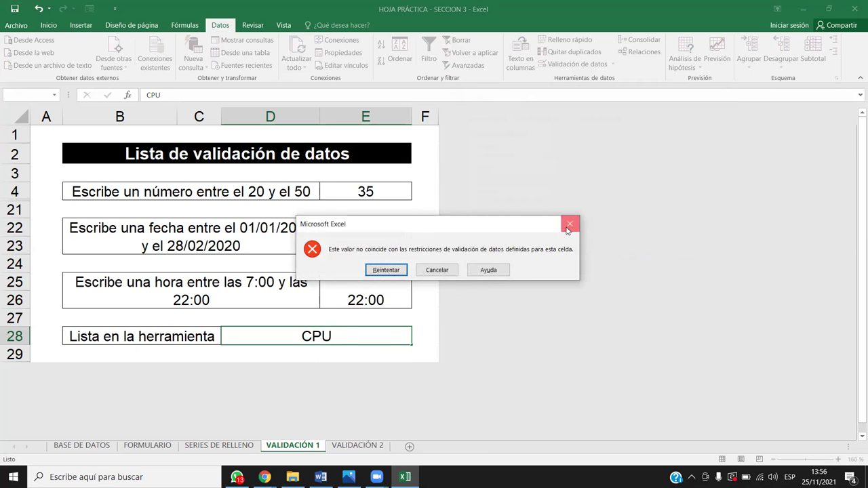
click(567, 224)
Step: Copy MONITOR from the validation formula and paste it into D28, where it's rejected
click(582, 64)
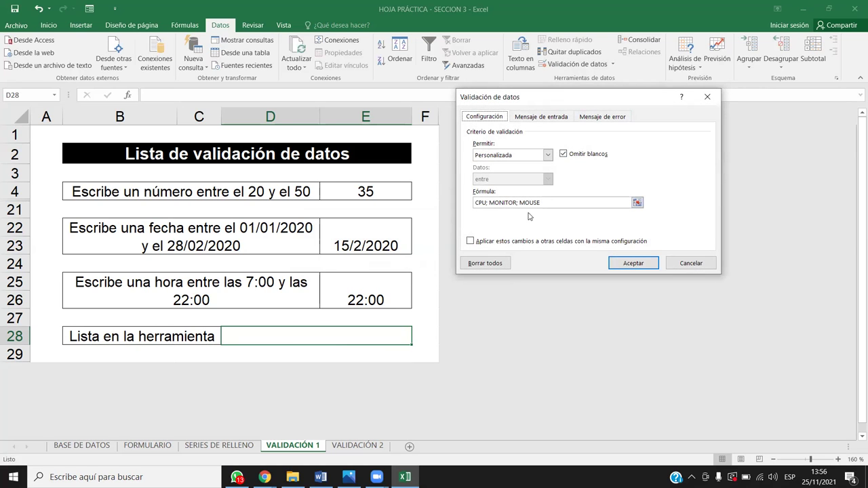
double_click(504, 202)
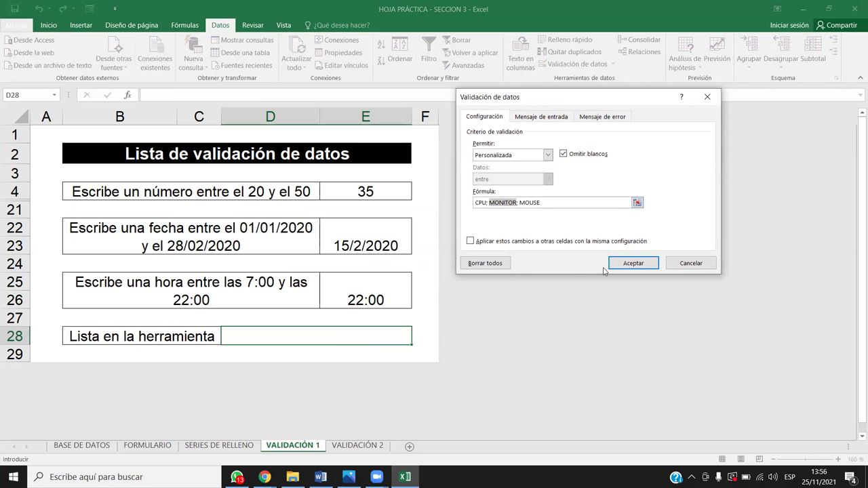
click(641, 269)
key(ctrl+v)
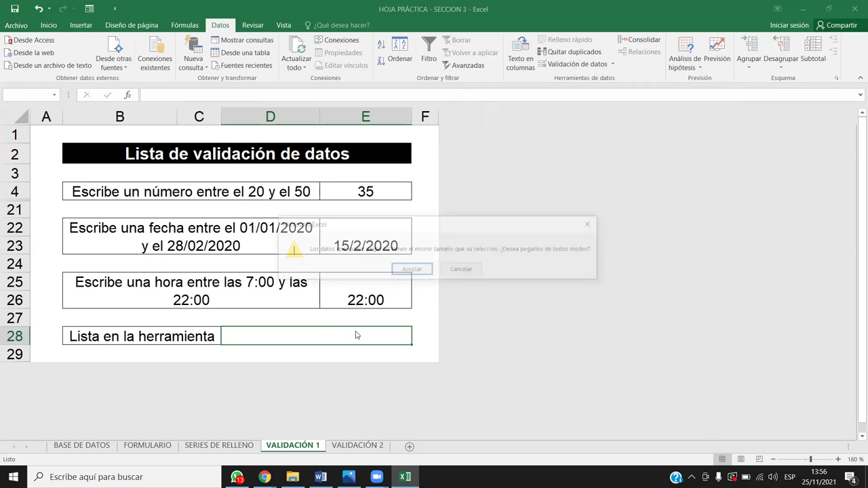
click(590, 221)
double_click(314, 335)
key(ctrl+v)
key(Return)
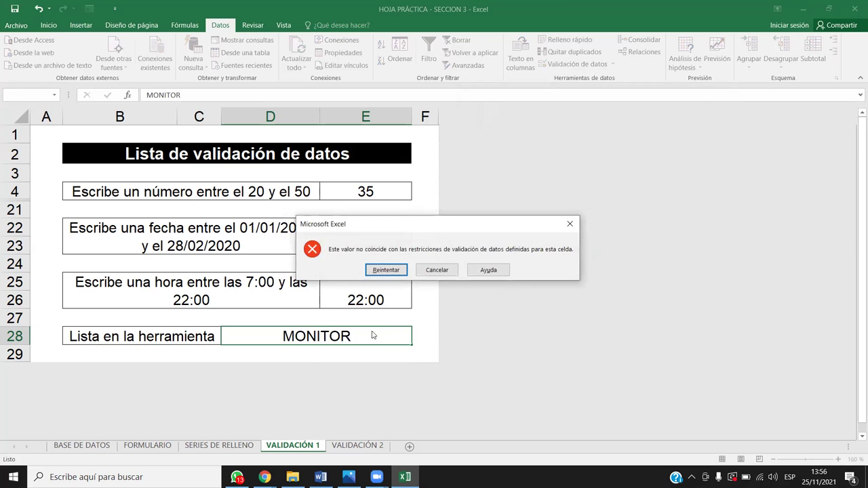
key(Escape)
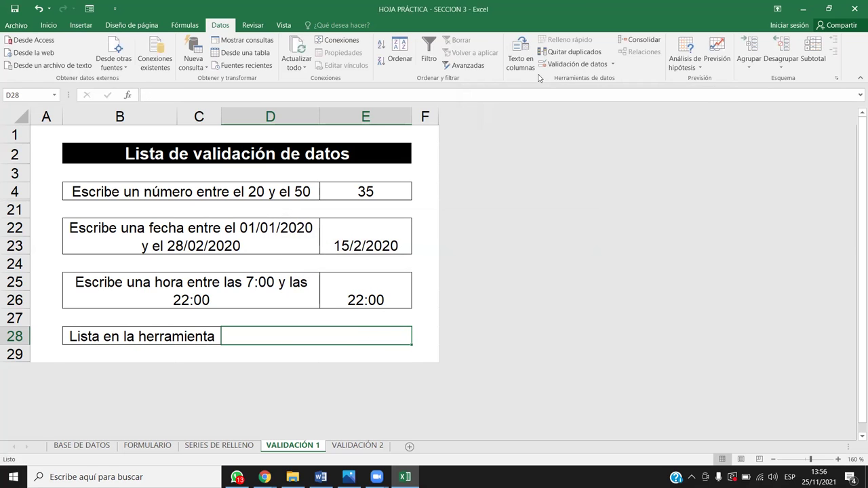
Step: Review D28's validation settings without changes, then switch to the VALIDACIÓN 2 sheet
click(577, 64)
text(CPU; MONITOR; MOUSE)
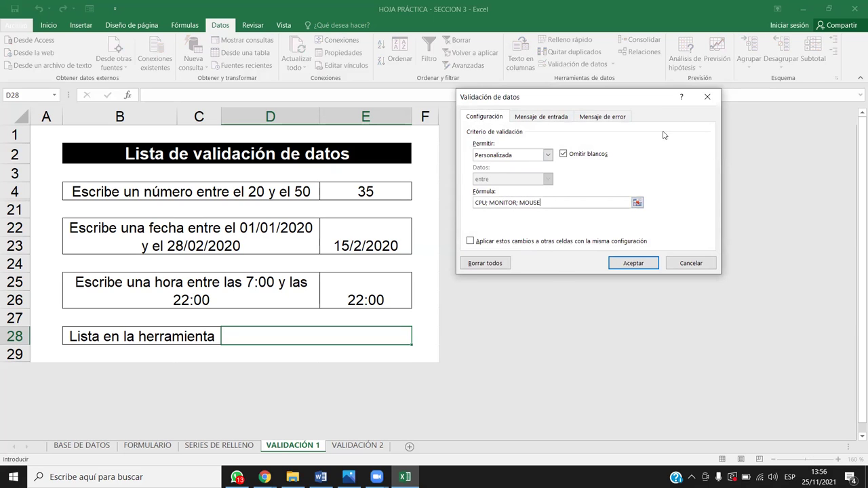
click(707, 96)
click(362, 445)
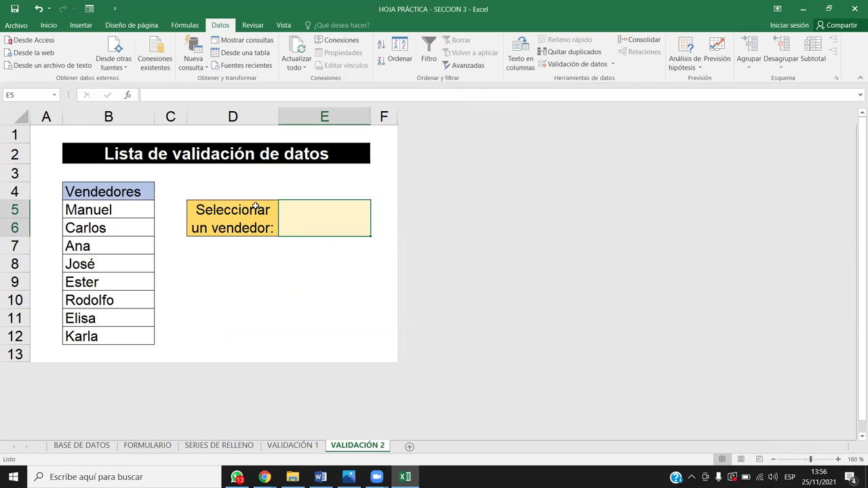
Step: Give E5 list validation sourced from B5:B12 and open its seller dropdown to test it
click(325, 293)
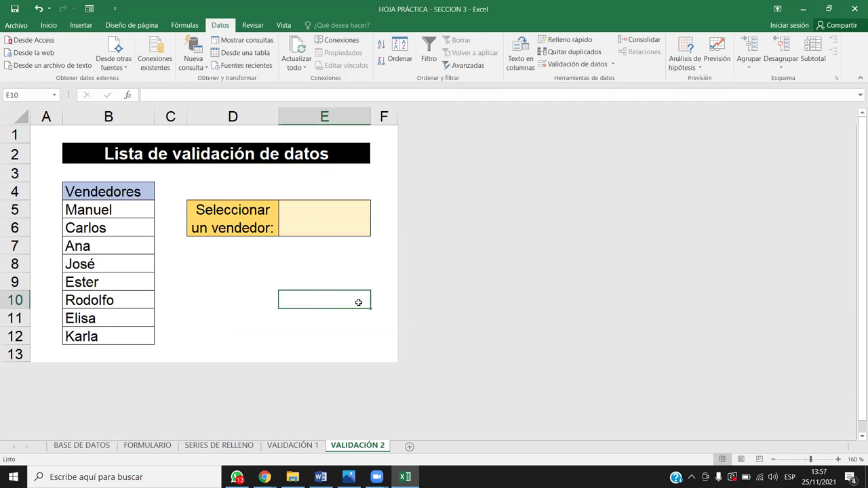
click(327, 223)
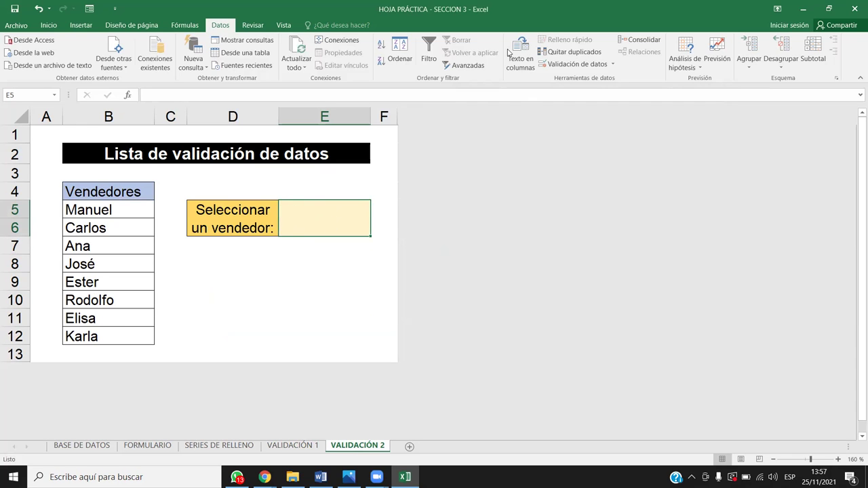
click(570, 64)
click(529, 155)
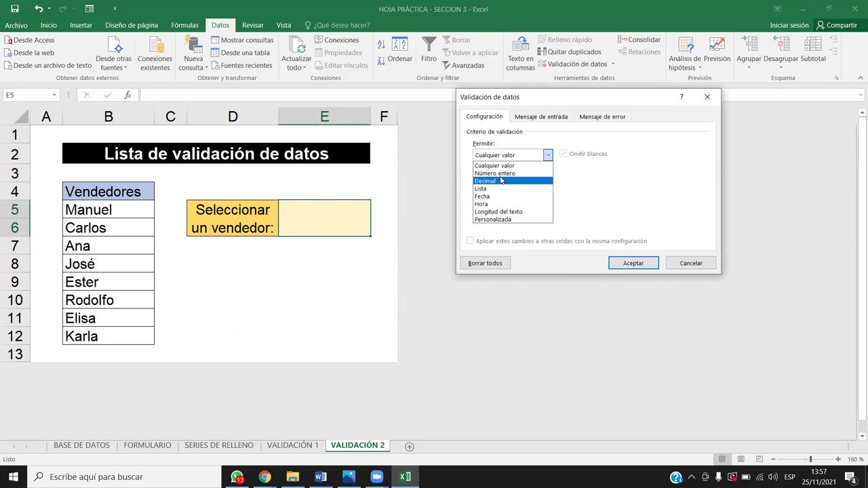
click(494, 189)
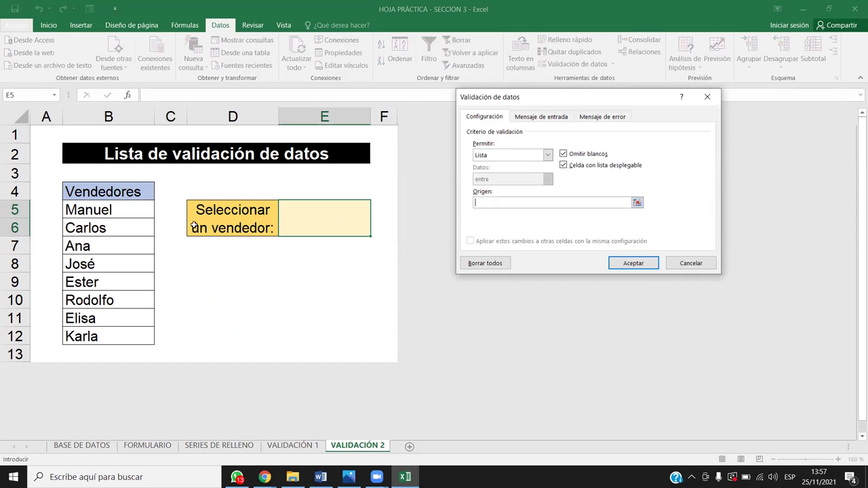
drag(111, 215, 113, 329)
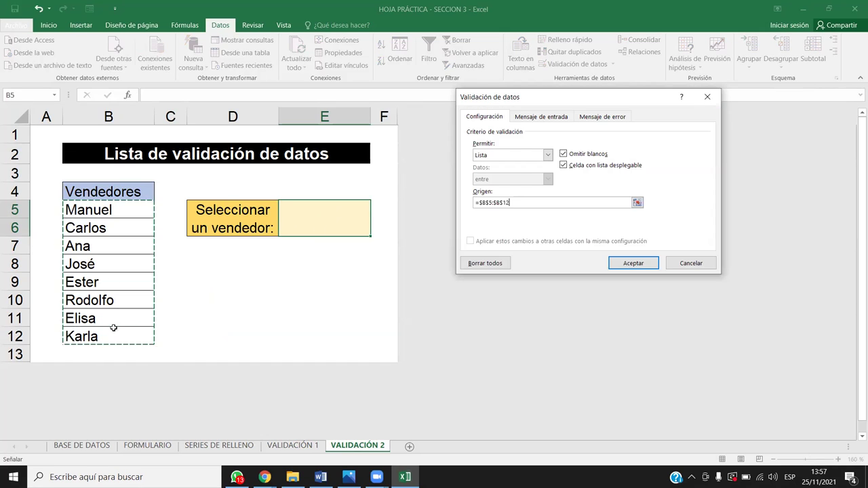
click(619, 267)
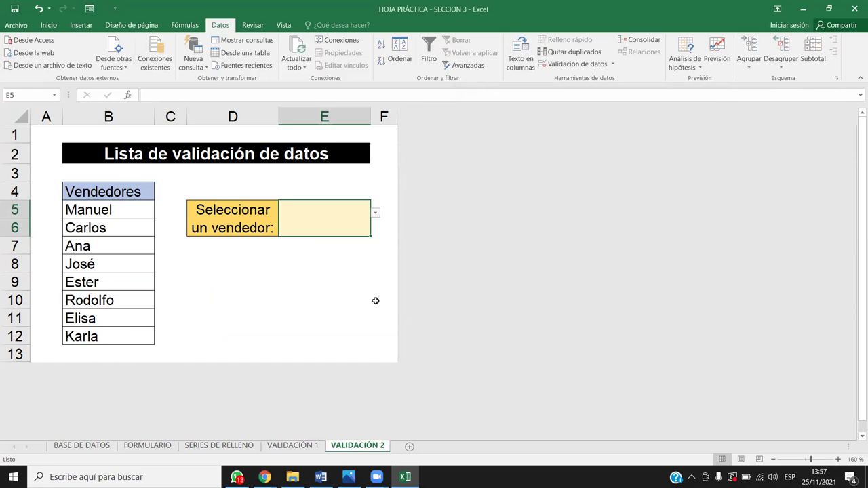
click(375, 212)
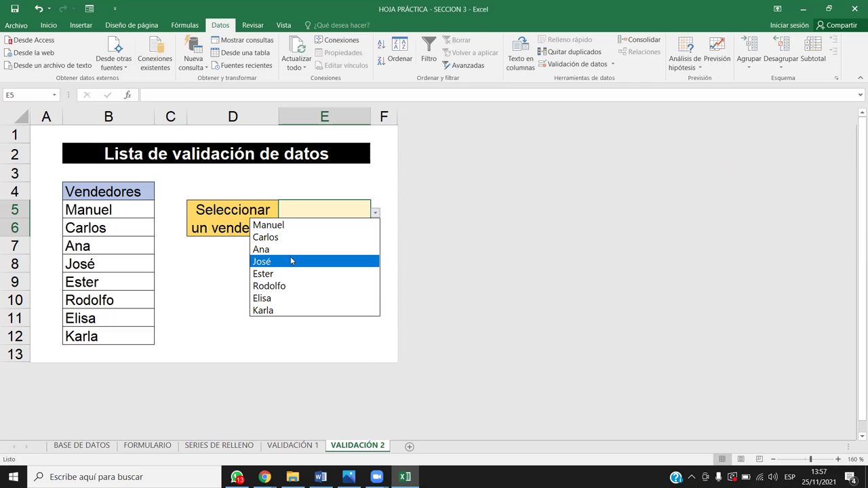
click(100, 251)
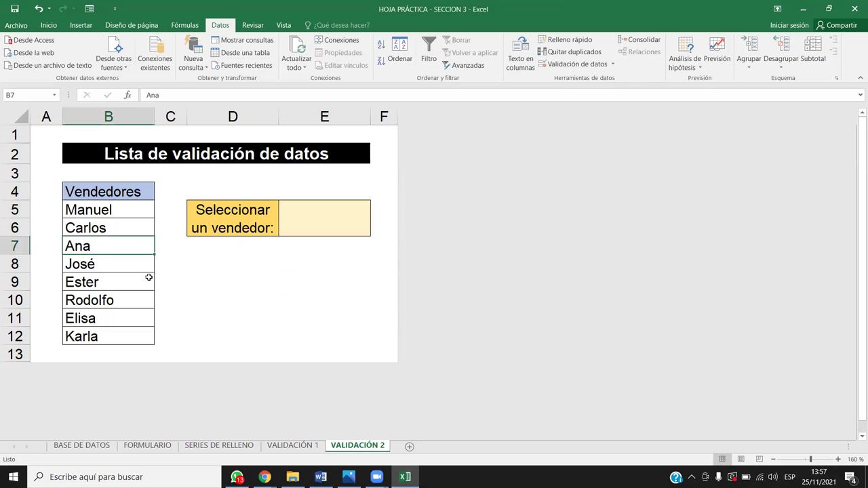
Step: Restore Ana in B7 and remove all of E5's data validation with Borrar todos
key(BackSpace)
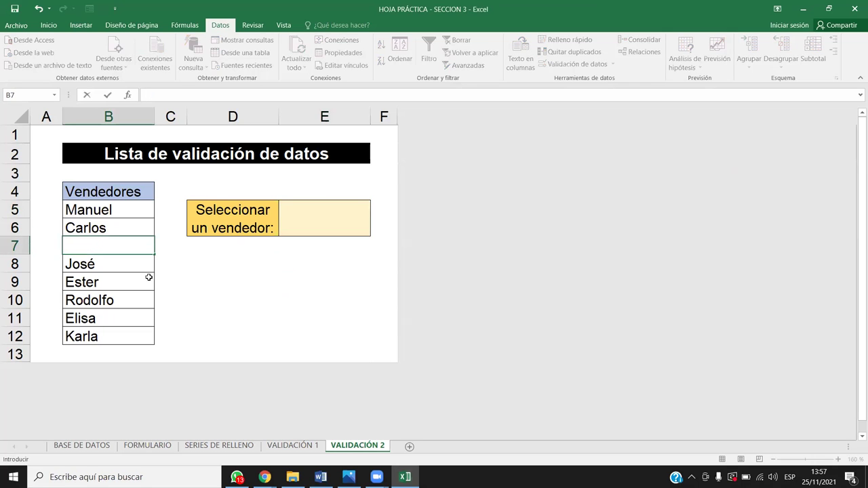
key(Escape)
click(246, 281)
click(298, 225)
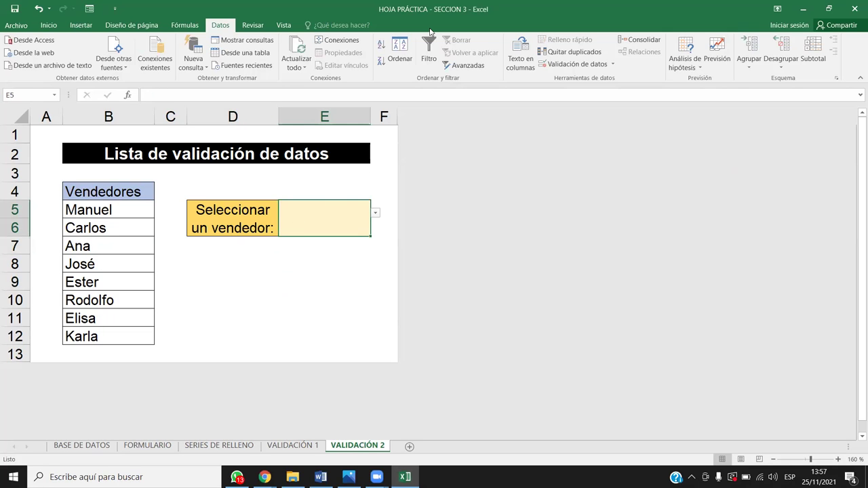
click(568, 66)
click(486, 264)
click(633, 263)
click(277, 257)
click(292, 286)
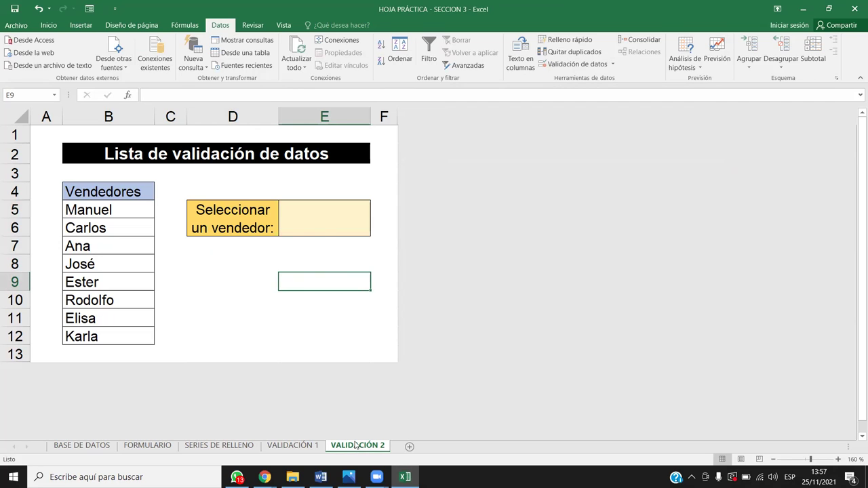
click(319, 221)
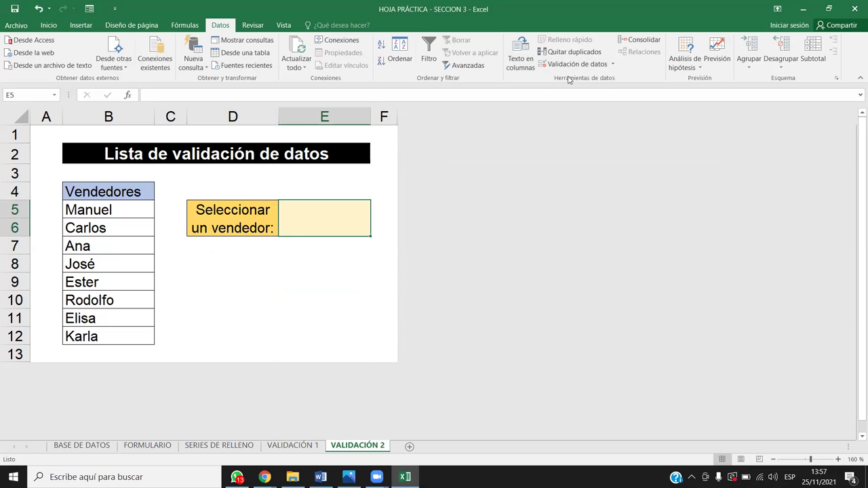
Step: Set E5's validation back to Lista with source =$B$5:$B$12
click(601, 66)
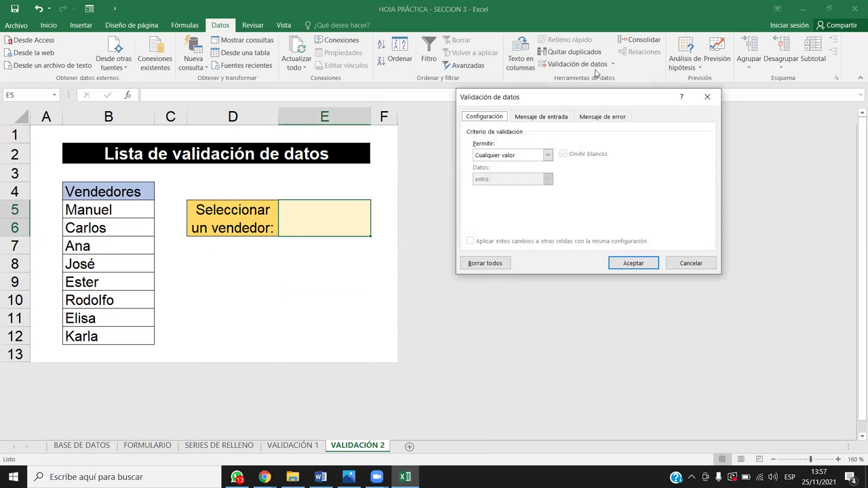
click(488, 156)
click(485, 189)
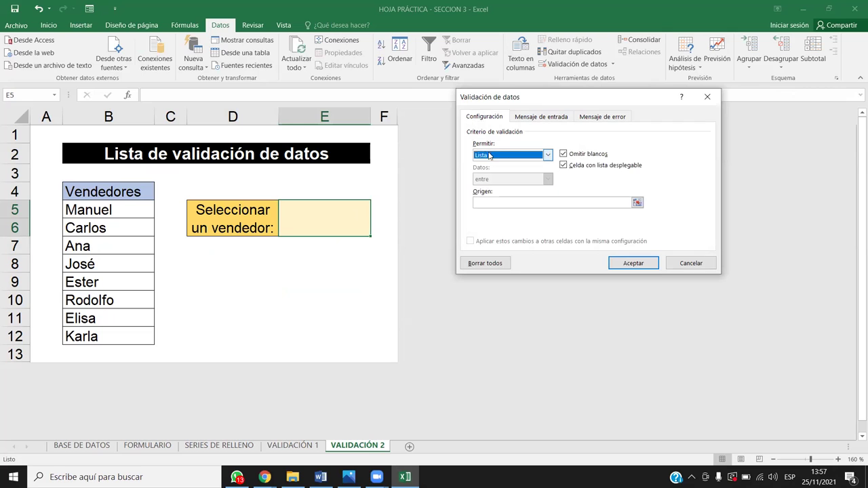
click(491, 203)
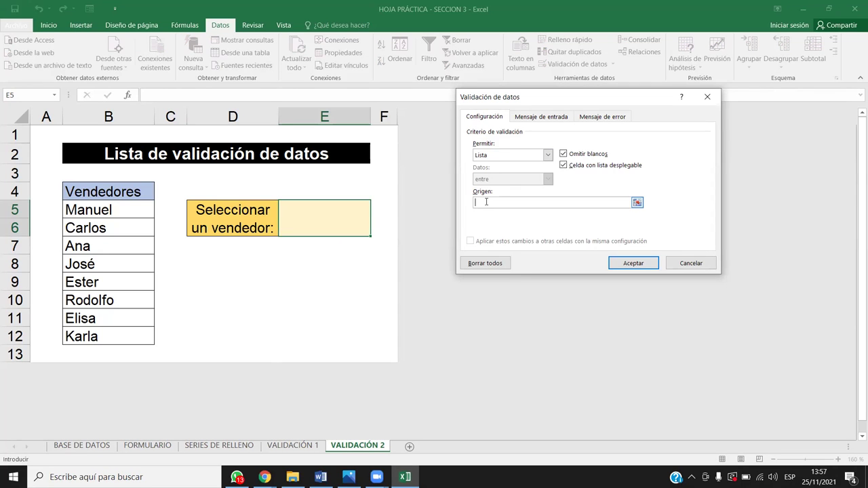
drag(85, 212, 114, 335)
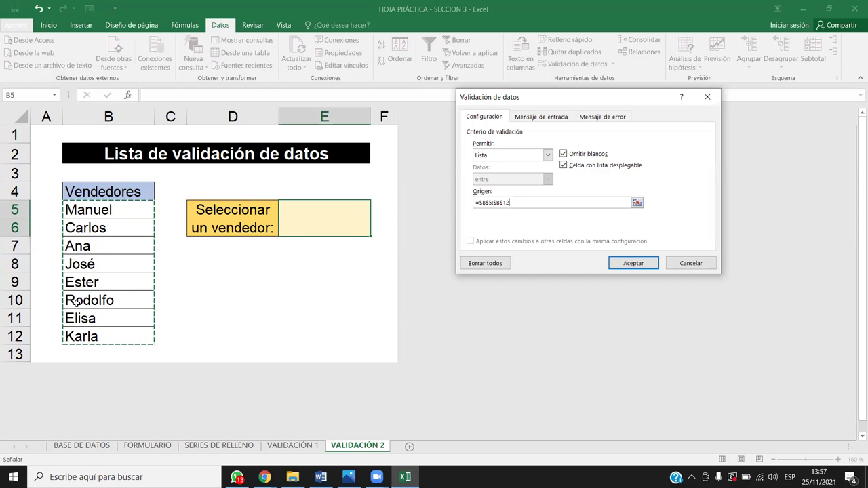
click(627, 264)
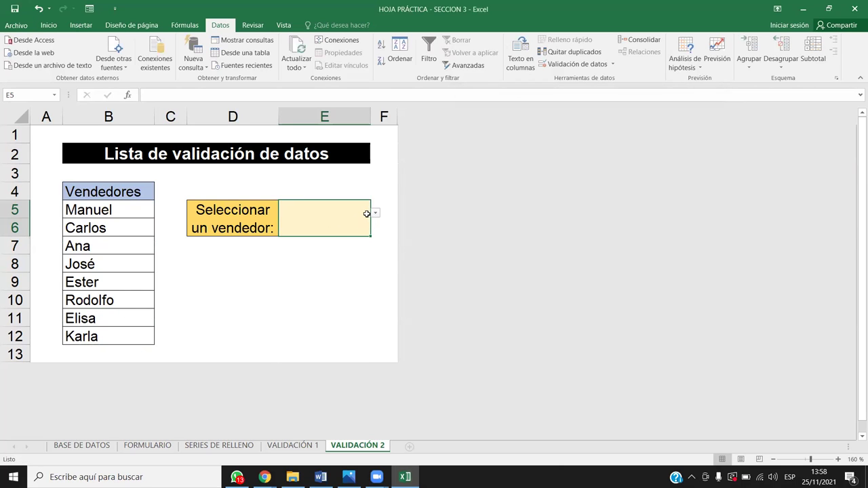
click(375, 214)
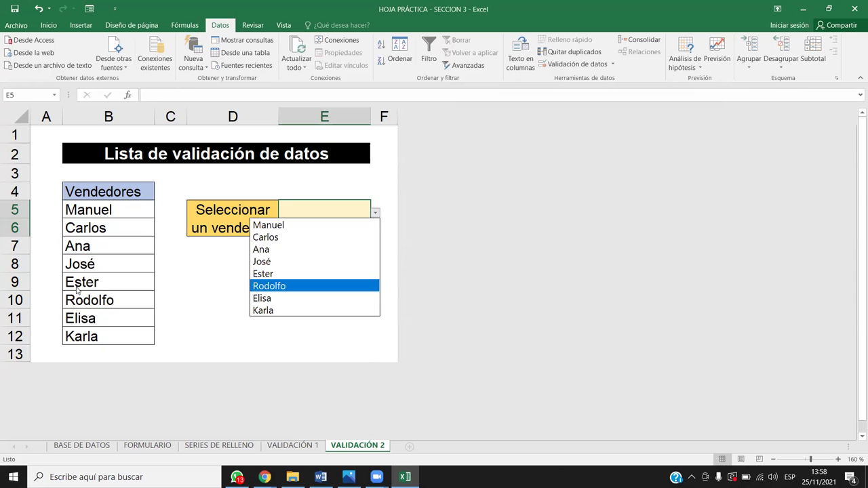
click(102, 204)
mouse_move(102, 204)
mouse_down()
mouse_move(120, 302)
mouse_move(116, 330)
mouse_up()
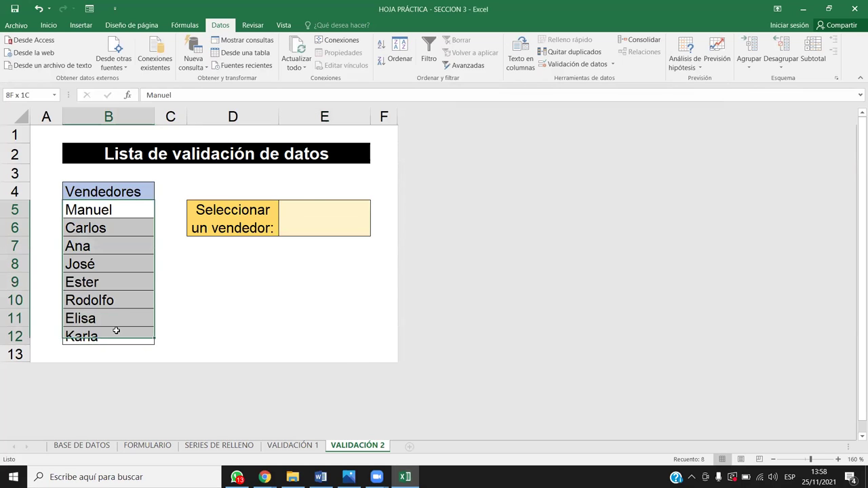
click(317, 218)
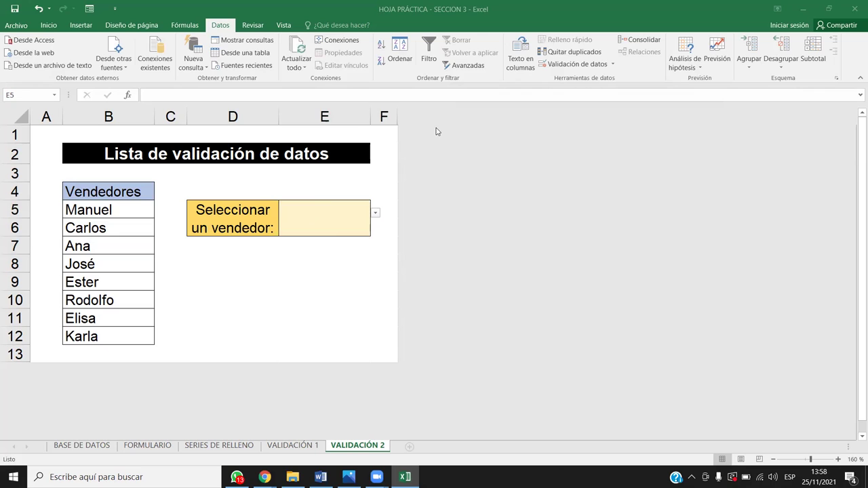
click(333, 224)
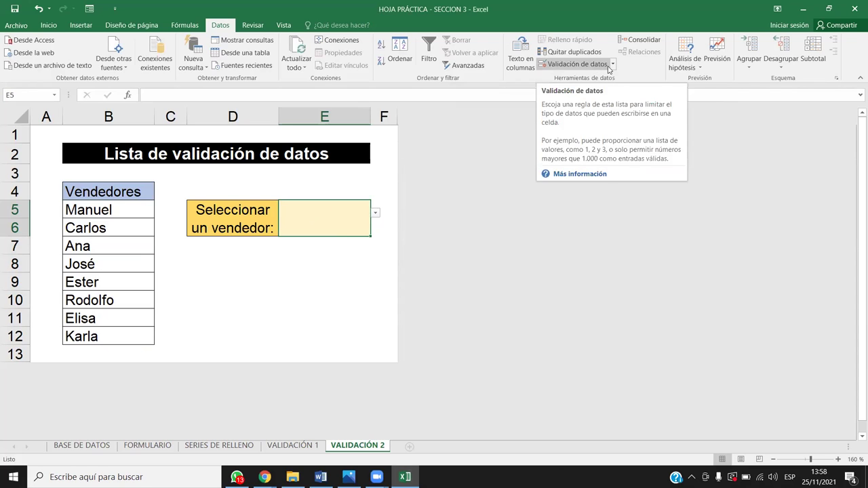
Step: Reselect =$B$5:$B$12 as E5's List source and accept the validation
click(575, 65)
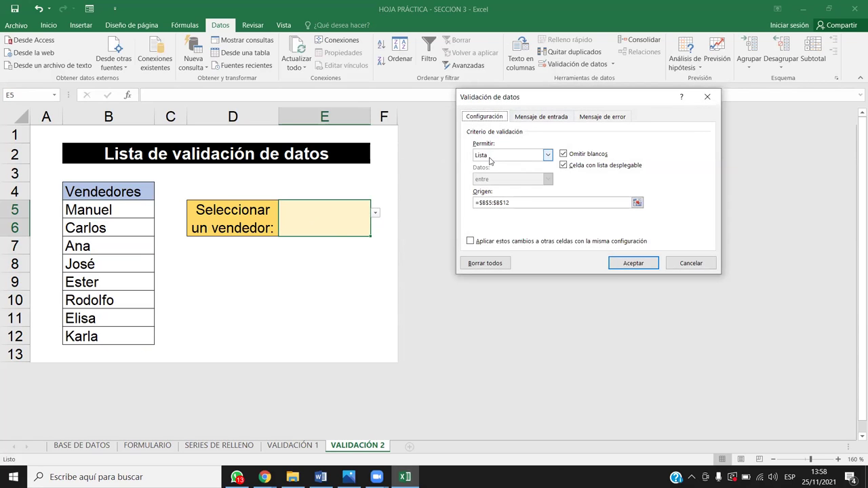
click(492, 162)
click(483, 189)
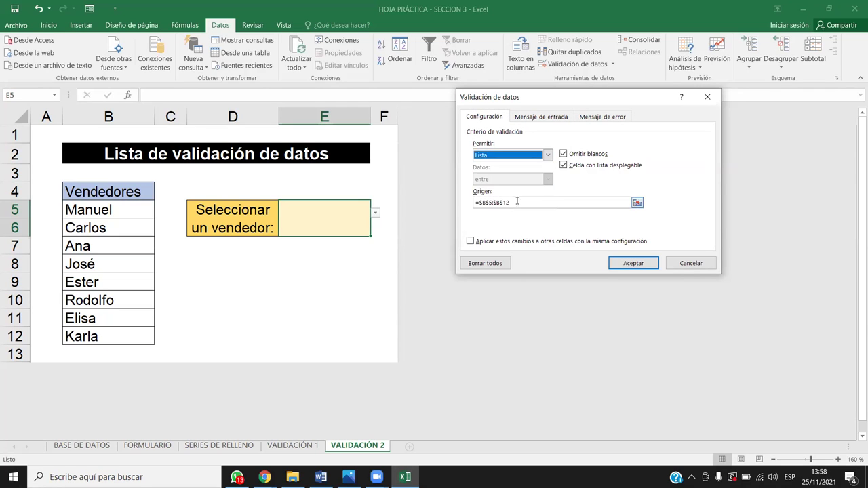
drag(510, 202, 466, 201)
key(Delete)
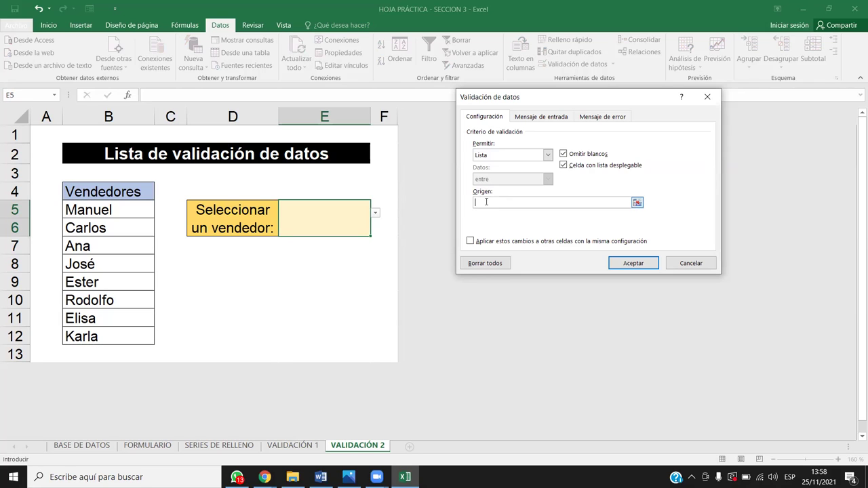
drag(109, 203, 116, 336)
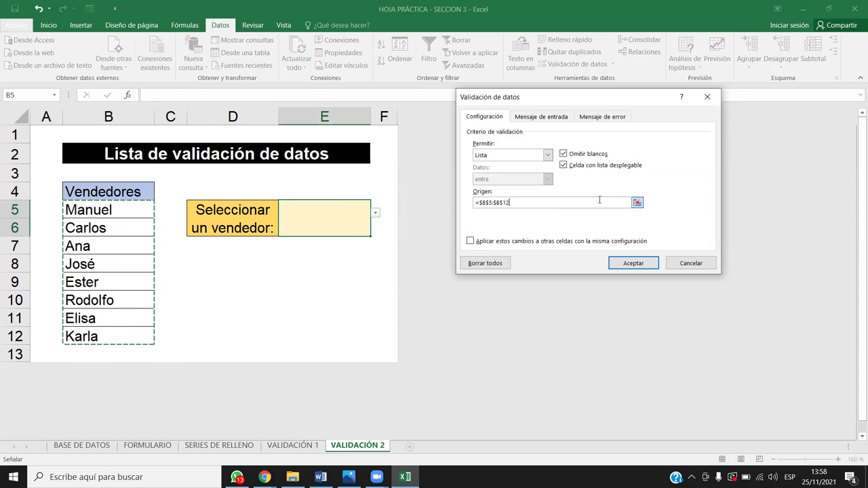
click(645, 270)
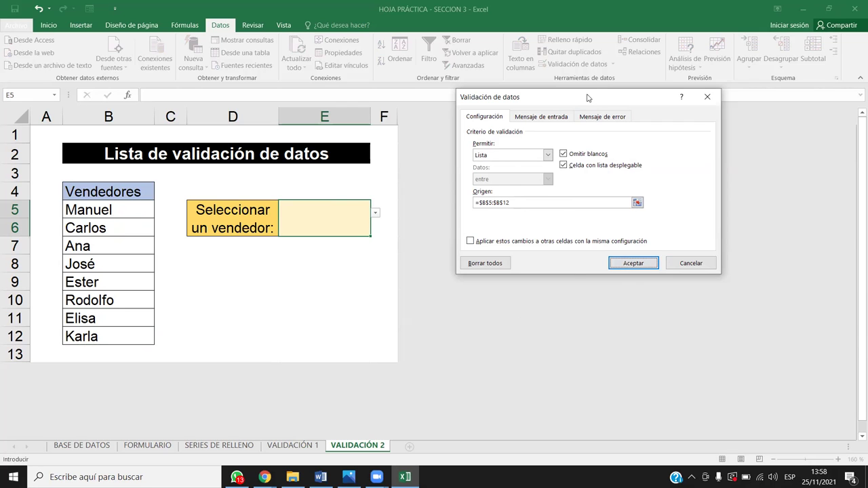
drag(588, 98, 532, 165)
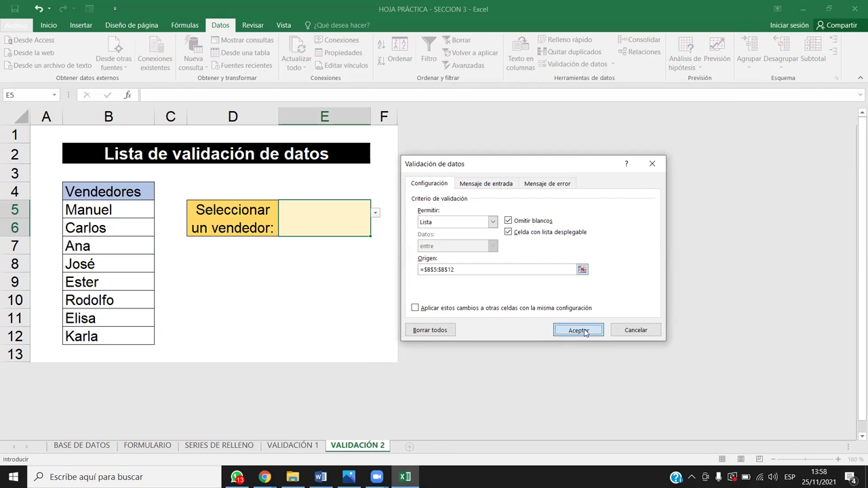
click(585, 331)
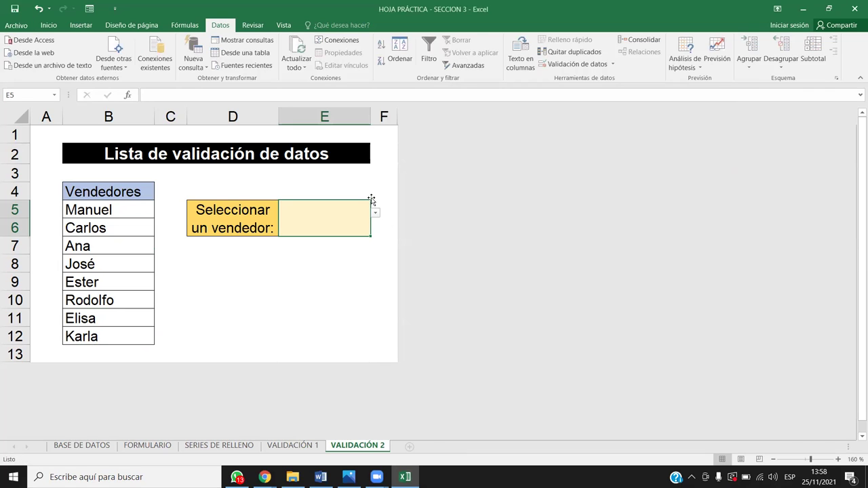
Step: Choose José from E5's seller dropdown
click(375, 213)
click(375, 214)
click(375, 213)
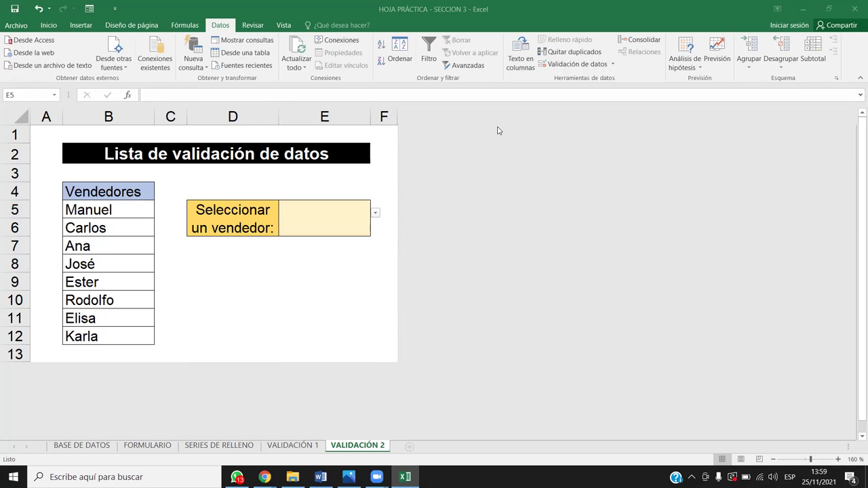
click(380, 214)
click(339, 214)
click(375, 213)
click(313, 261)
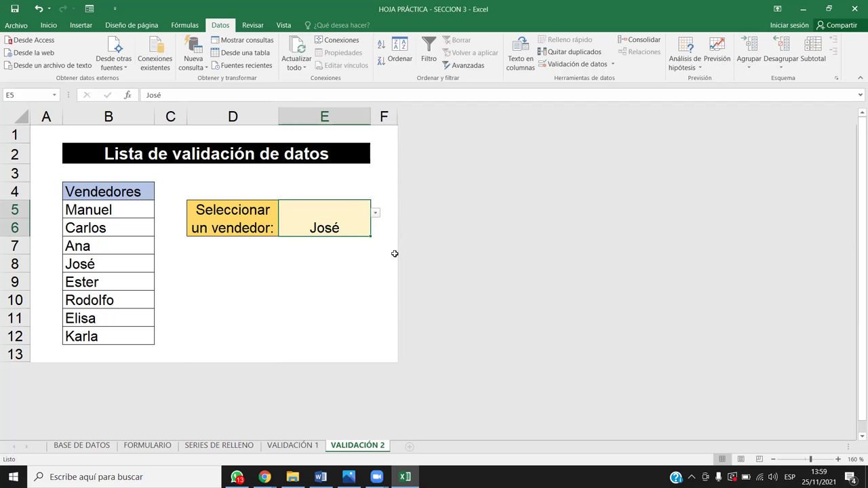
Step: Enter HOLA in E5 to see it rejected, then clear E5 and recheck its seller list
key(BackSpace)
text(HOLA)
key(Return)
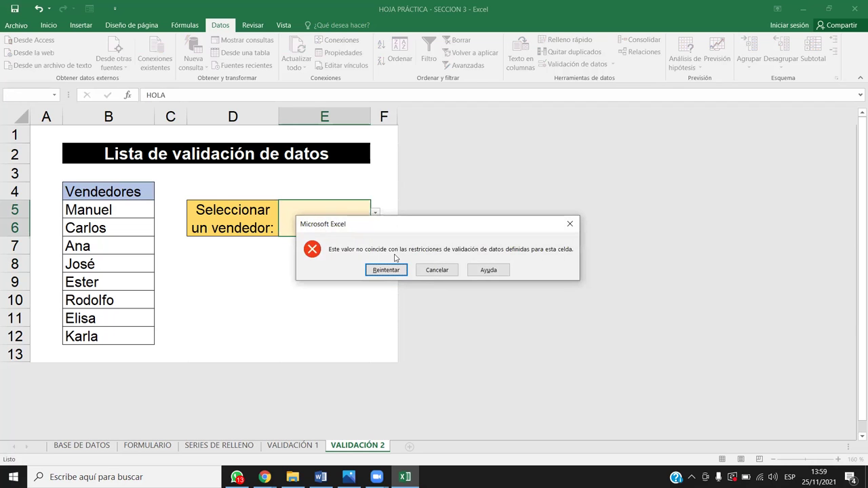
key(Escape)
key(Delete)
click(343, 278)
click(352, 227)
click(375, 214)
click(375, 214)
click(375, 215)
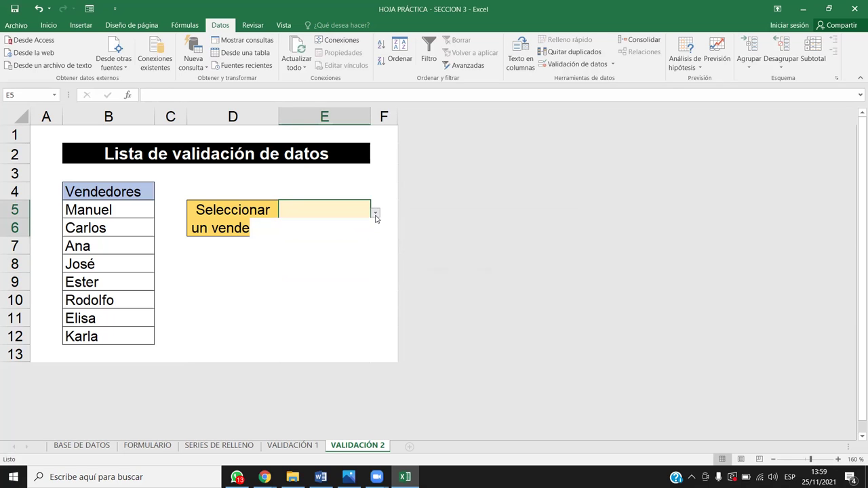
key(Escape)
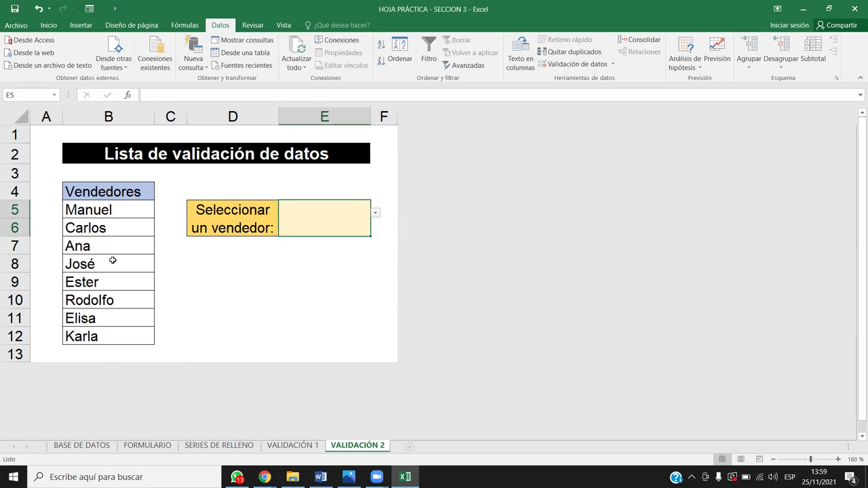
Step: Overwrite Ana in B7 with SALVADOR
click(112, 249)
key(BackSpace)
text(SALVADOR)
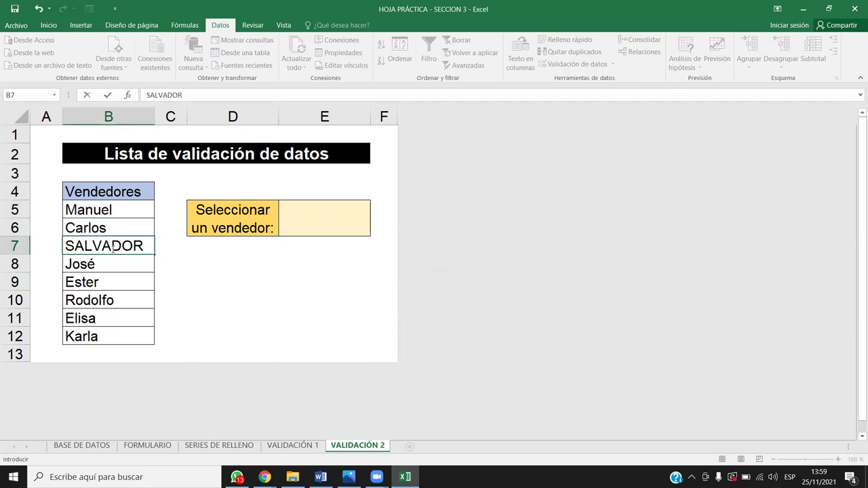
Step: Commit SALVADOR in B7 and confirm E5's dropdown now offers SALVADOR
click(194, 255)
click(330, 223)
click(376, 215)
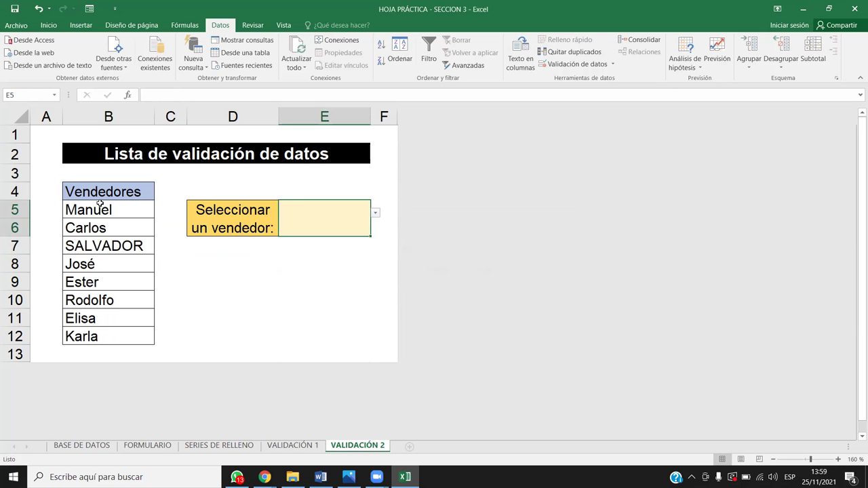
Step: Select the seller names B5:B12, rechecking the names offered in E5
drag(88, 209, 121, 330)
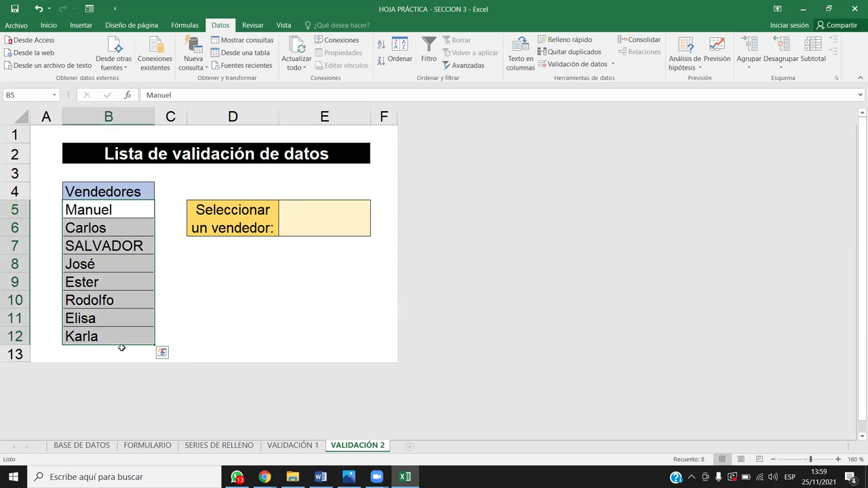
click(325, 225)
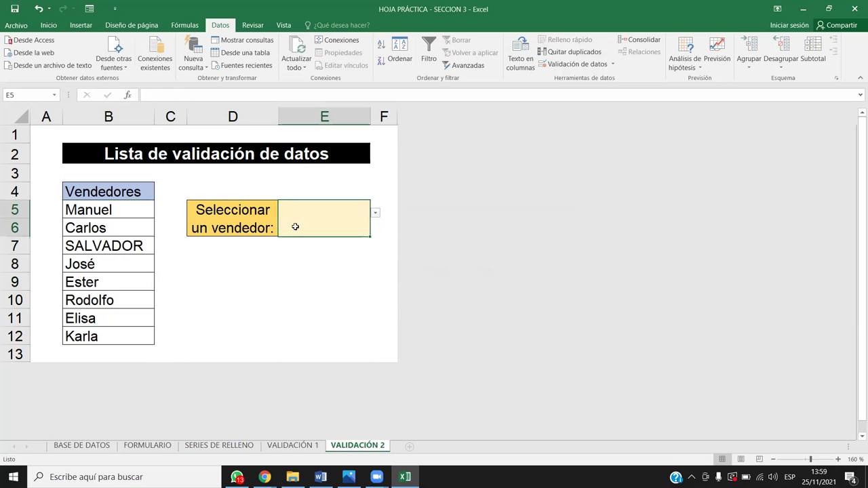
click(375, 216)
drag(88, 209, 98, 336)
drag(116, 213, 120, 339)
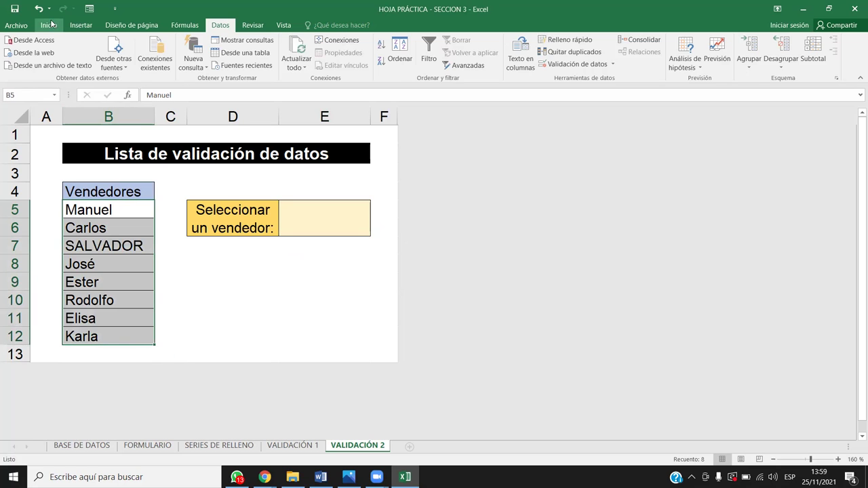
Step: Sort the seller names in B5:B12 from A to Z
click(49, 25)
click(795, 62)
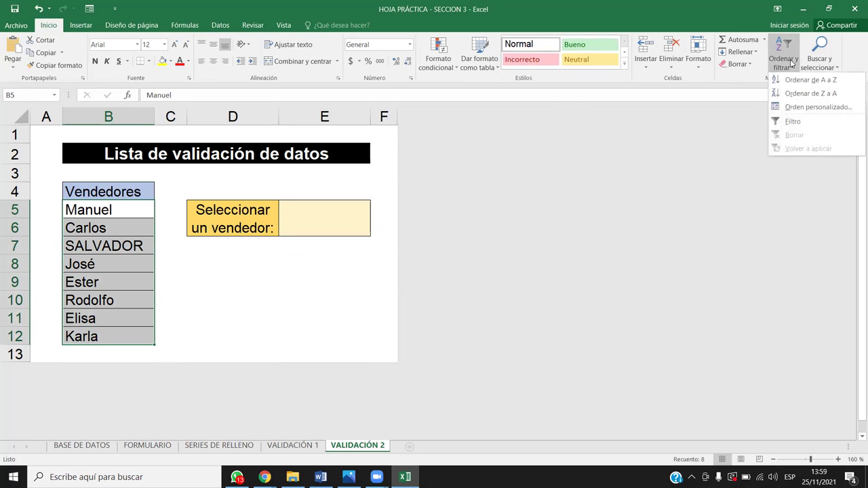
click(818, 84)
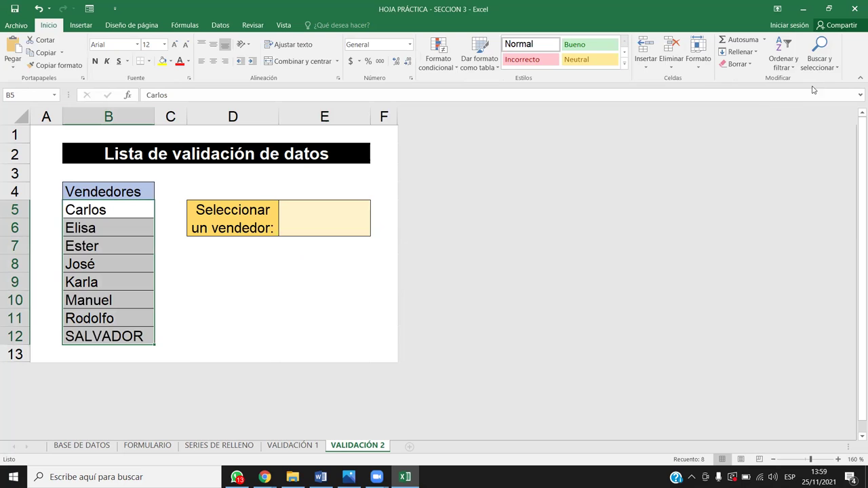
click(58, 268)
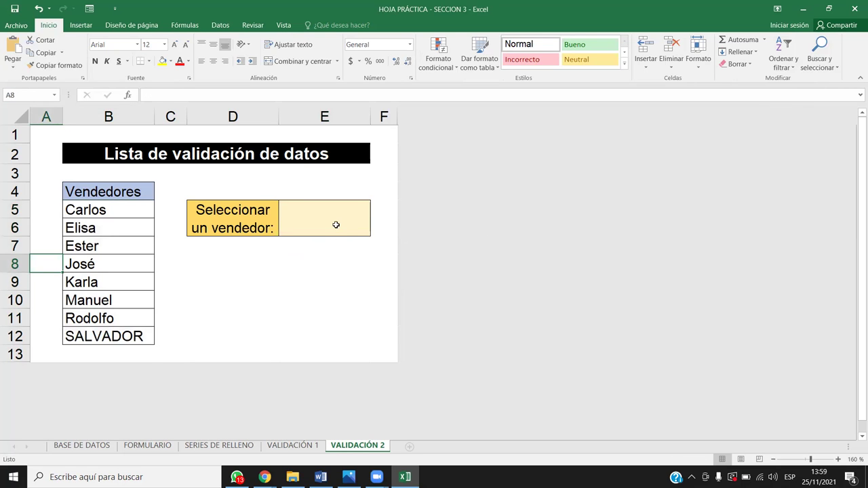
Step: Verify E5's seller dropdown lists the names alphabetically, ending with SALVADOR
click(335, 225)
click(374, 213)
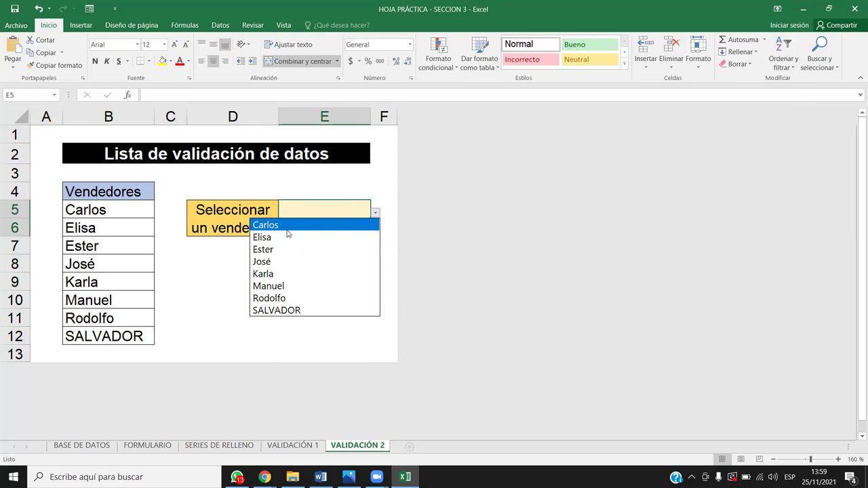
click(118, 231)
drag(113, 210, 115, 337)
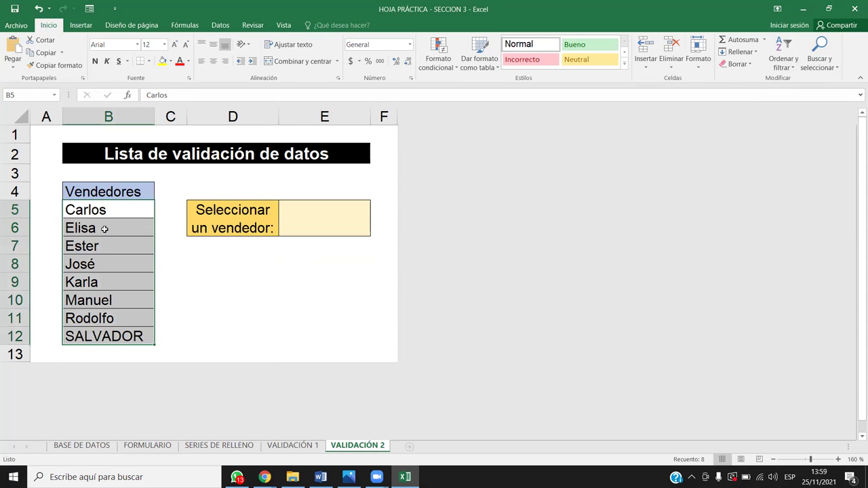
click(365, 219)
click(375, 212)
click(91, 208)
drag(95, 207, 106, 337)
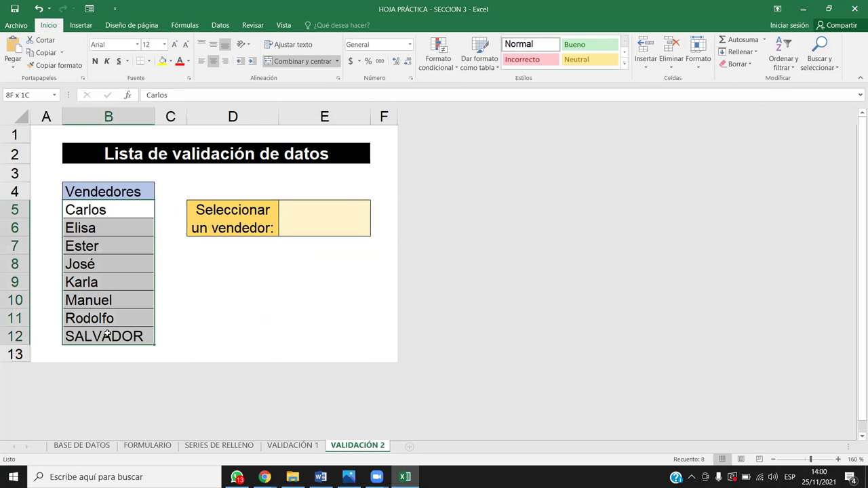
click(353, 217)
click(375, 212)
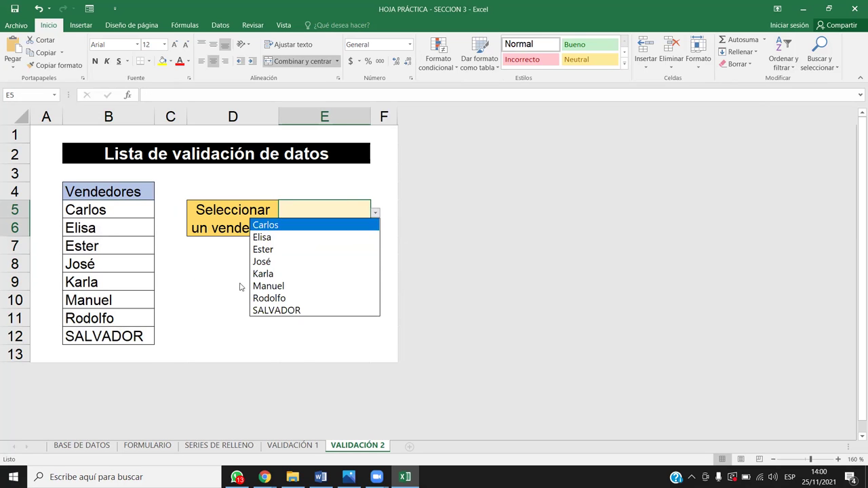
key(Escape)
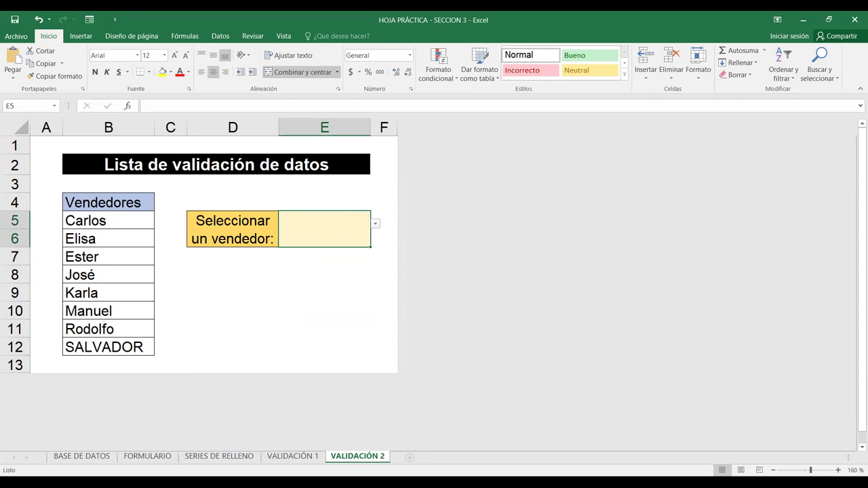
Step: Switch from Excel to the Photos app showing the Cortina.jpg course title slide
click(284, 473)
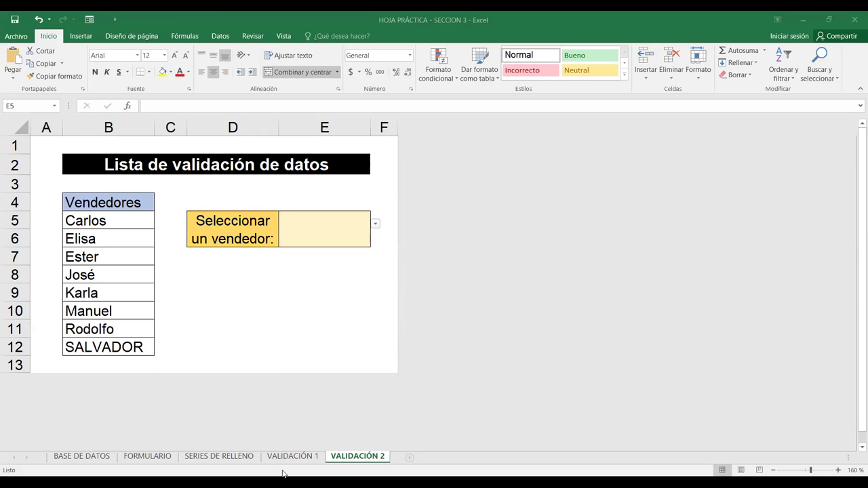
key(alt+Tab)
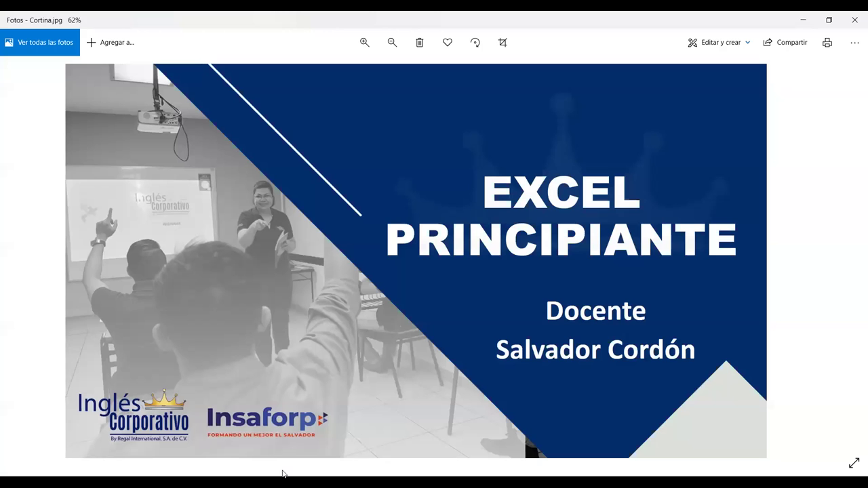